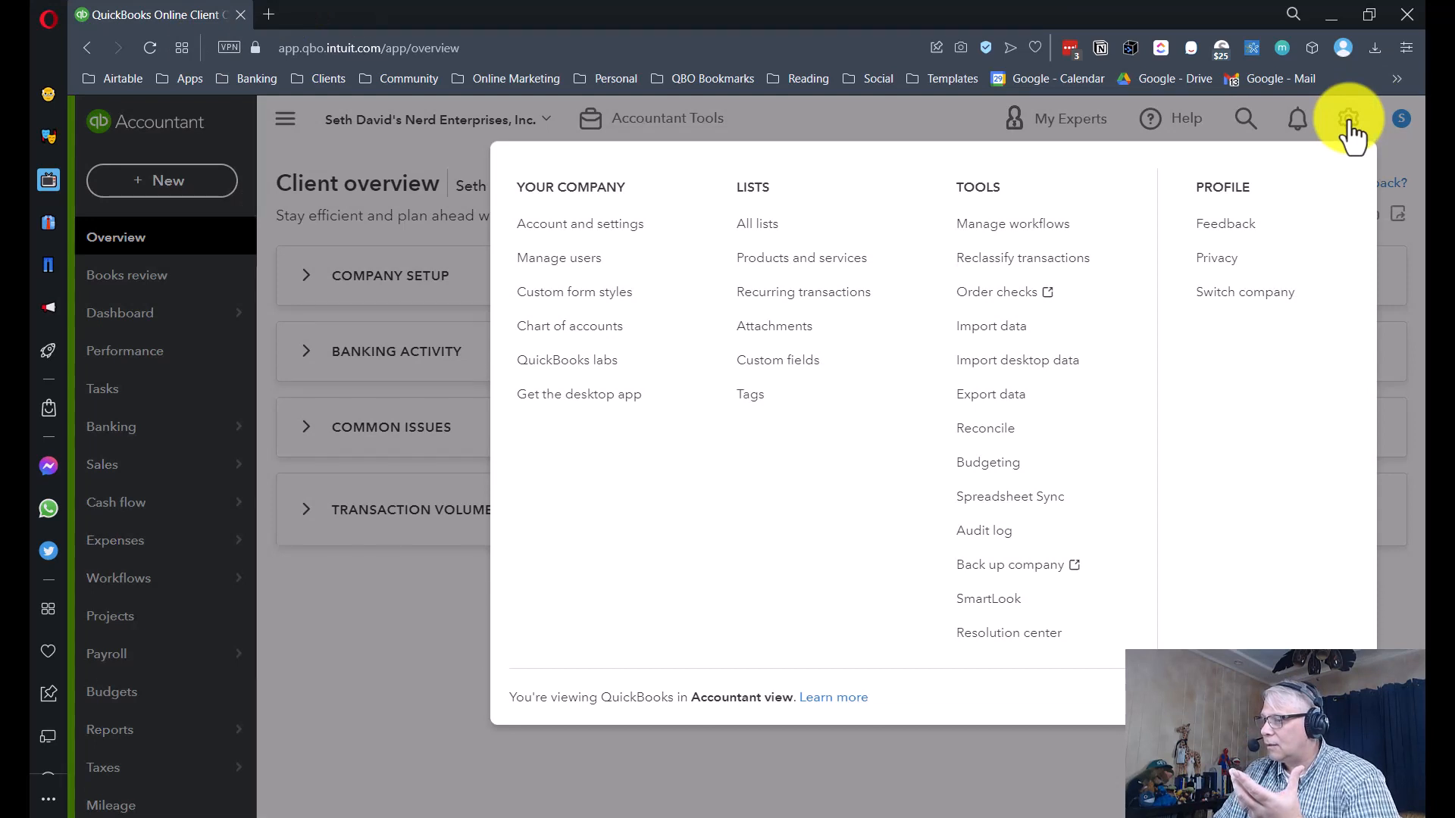
- In Account and settings, go to Advanced and open the Categories section for editing class and location tracking
click(574, 235)
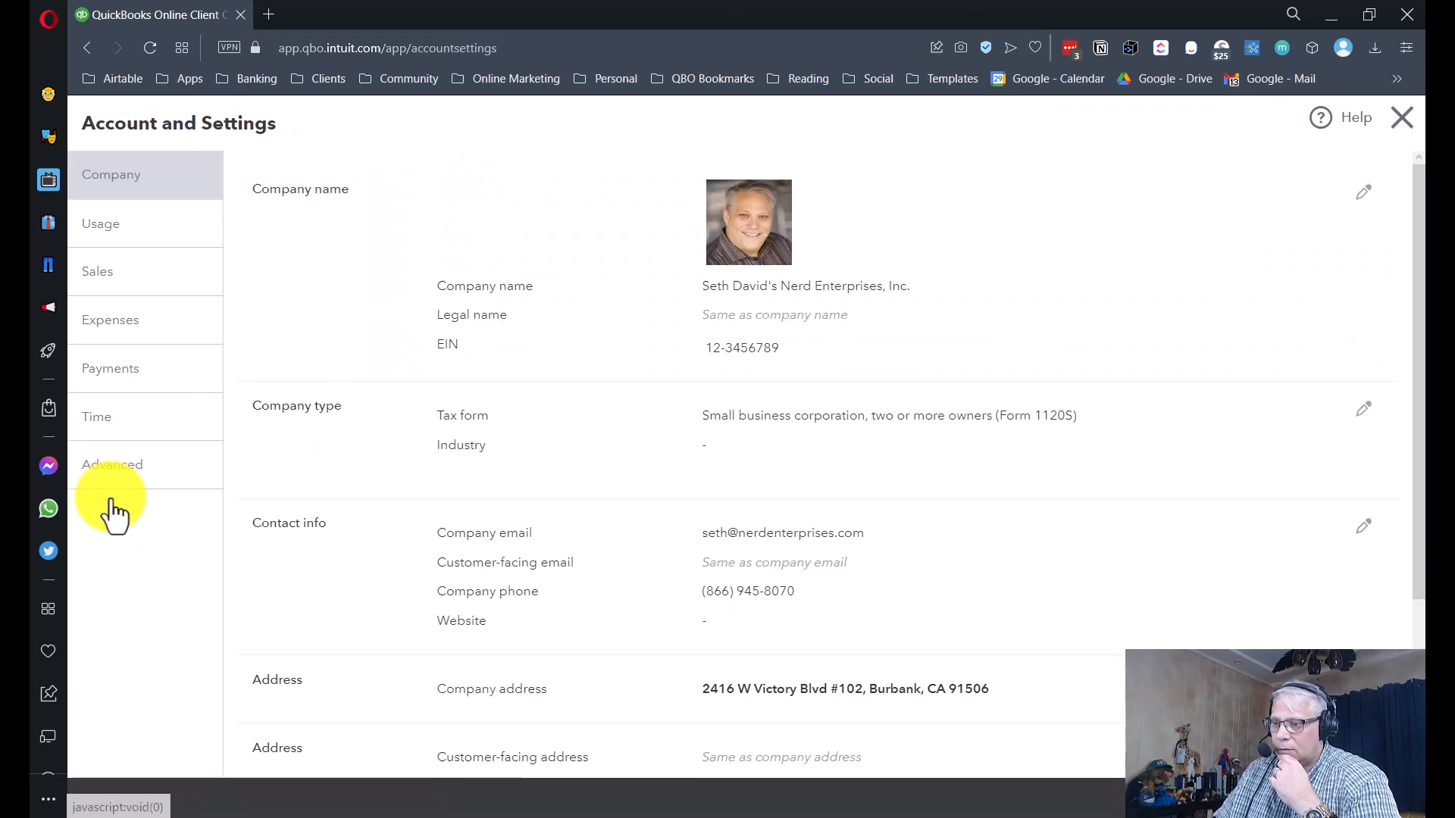
click(114, 523)
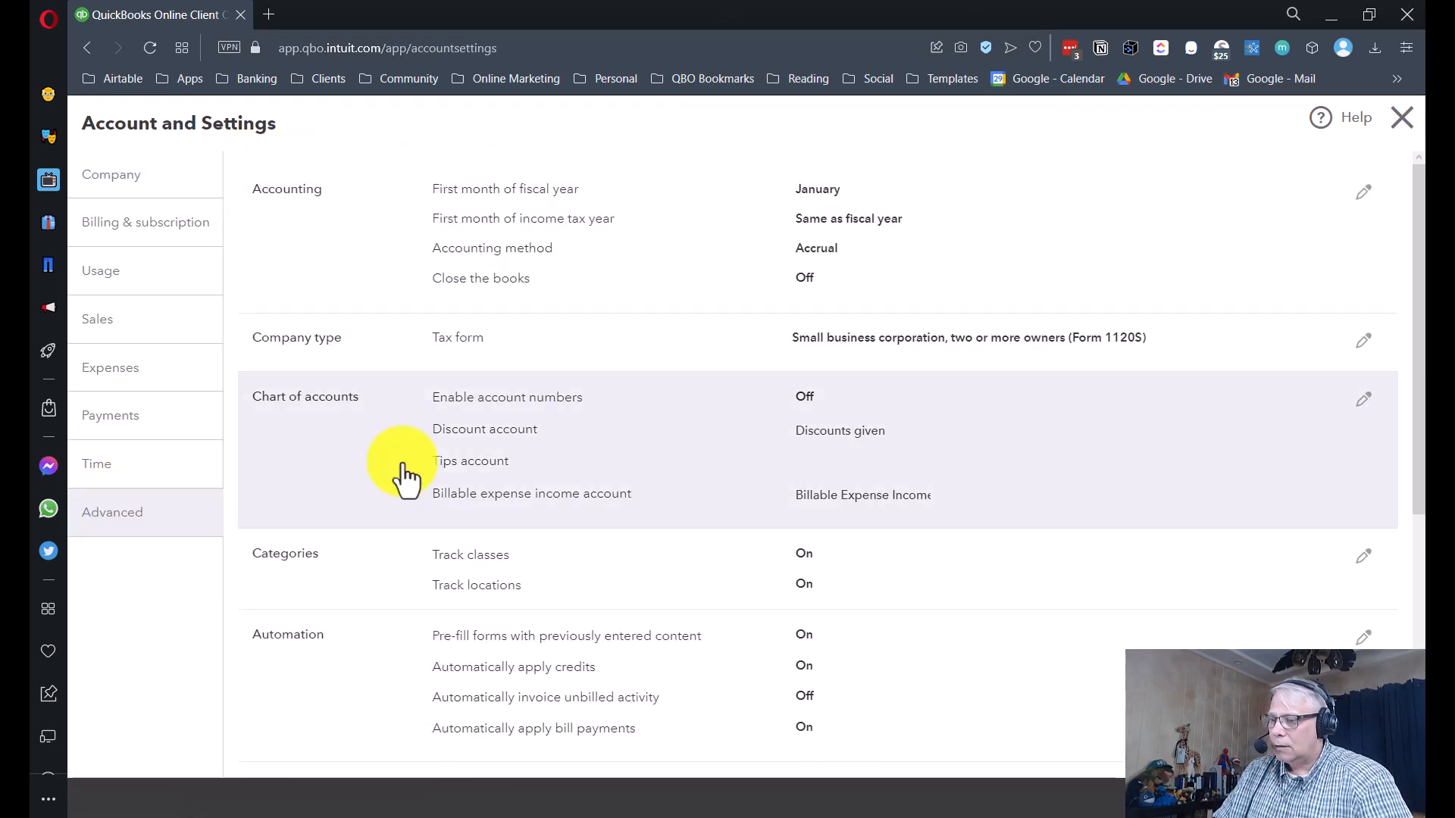
scroll(409, 479, down, 1)
click(578, 479)
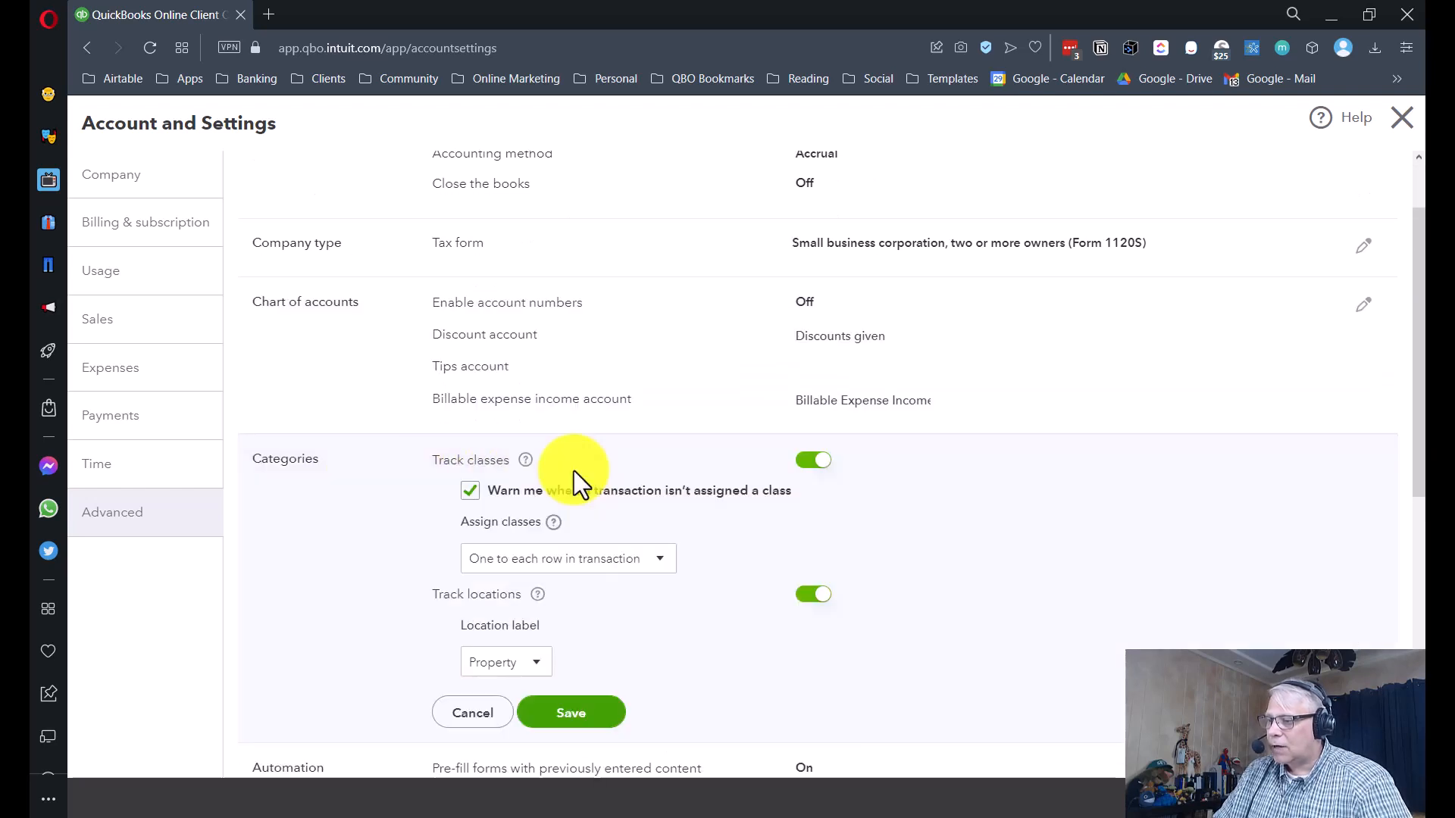
scroll(531, 477, down, 1)
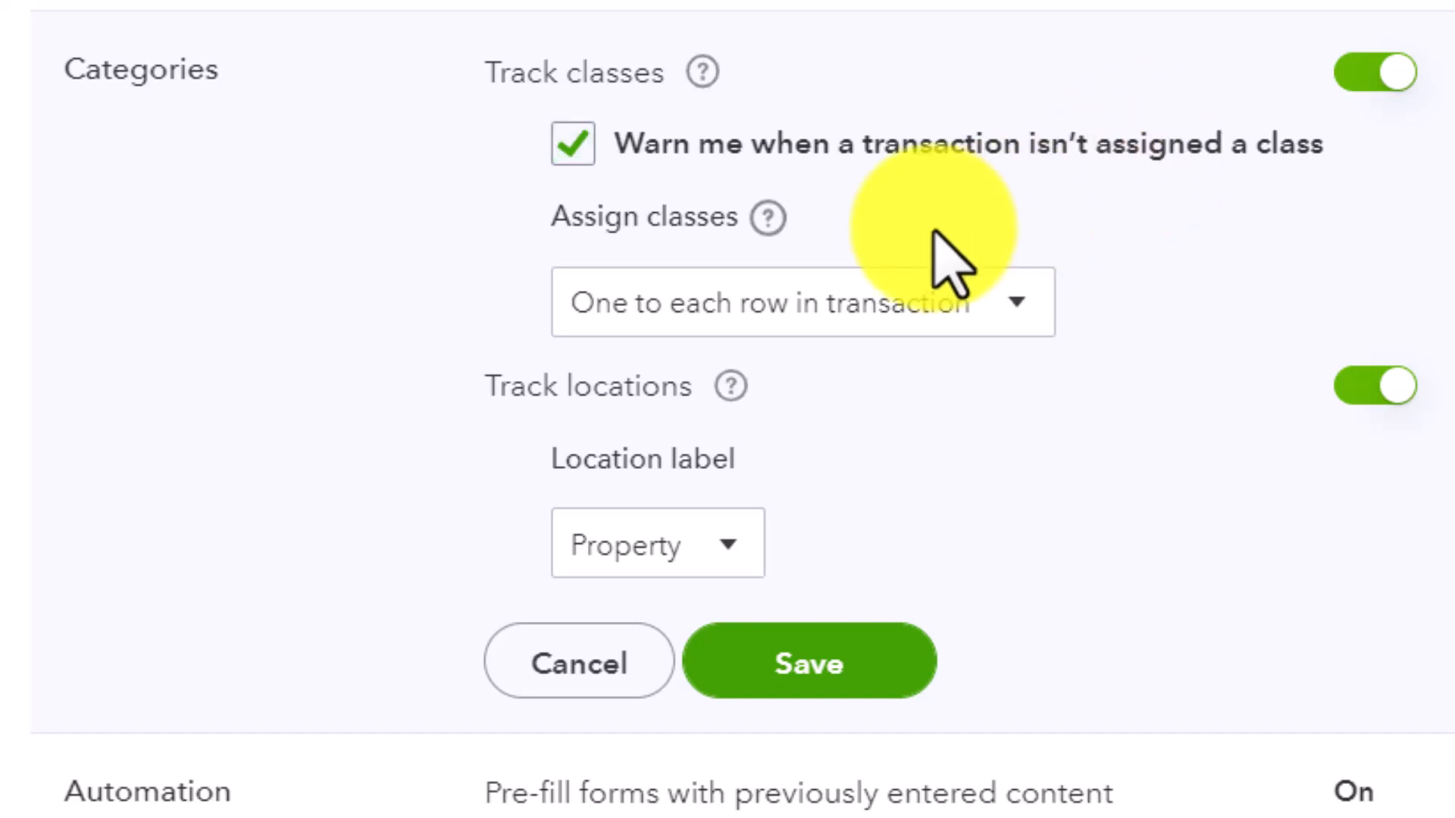
- Keep classes assigned one to each transaction row and Property as the location label, then save Categories
click(898, 300)
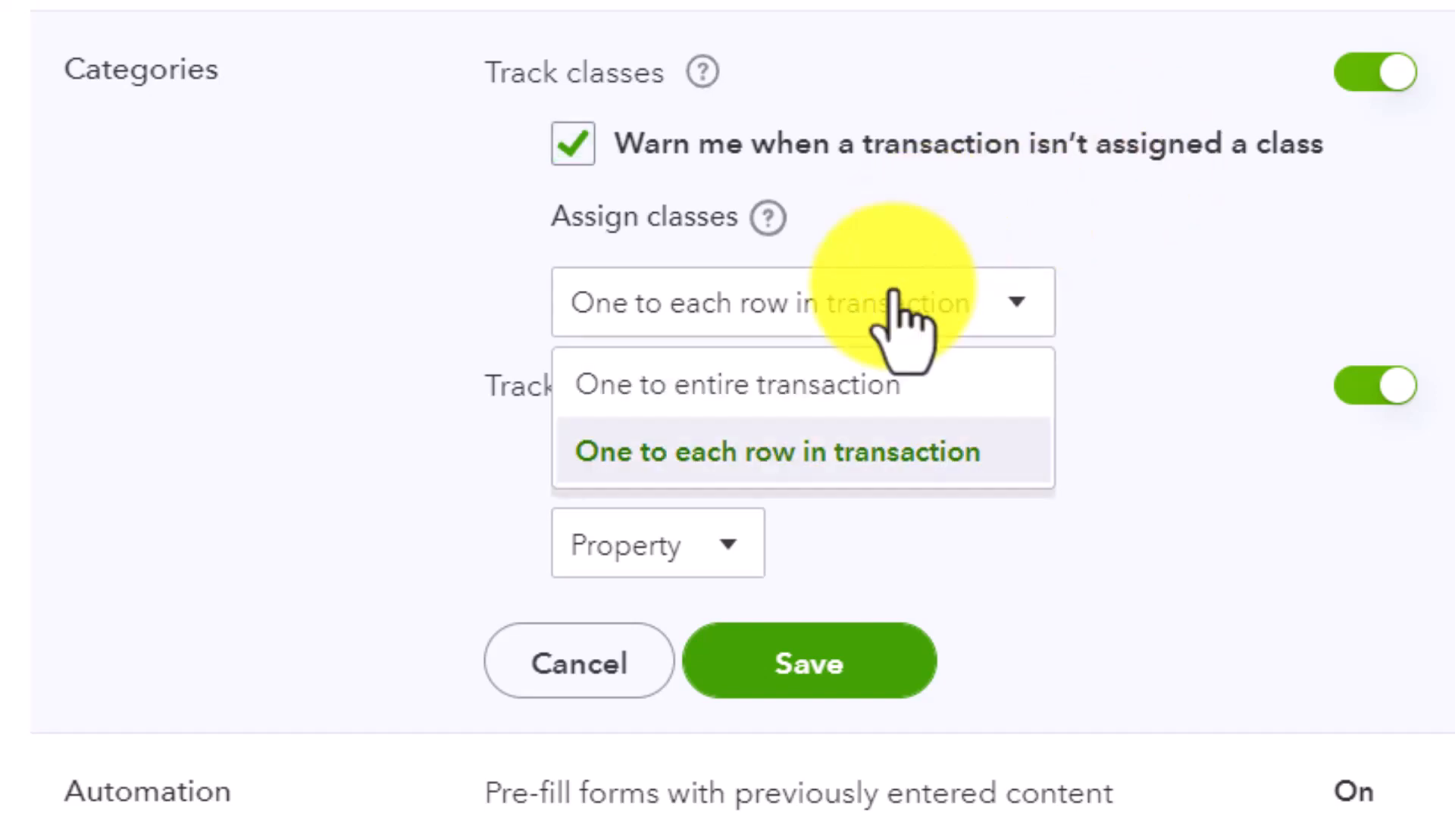
click(872, 464)
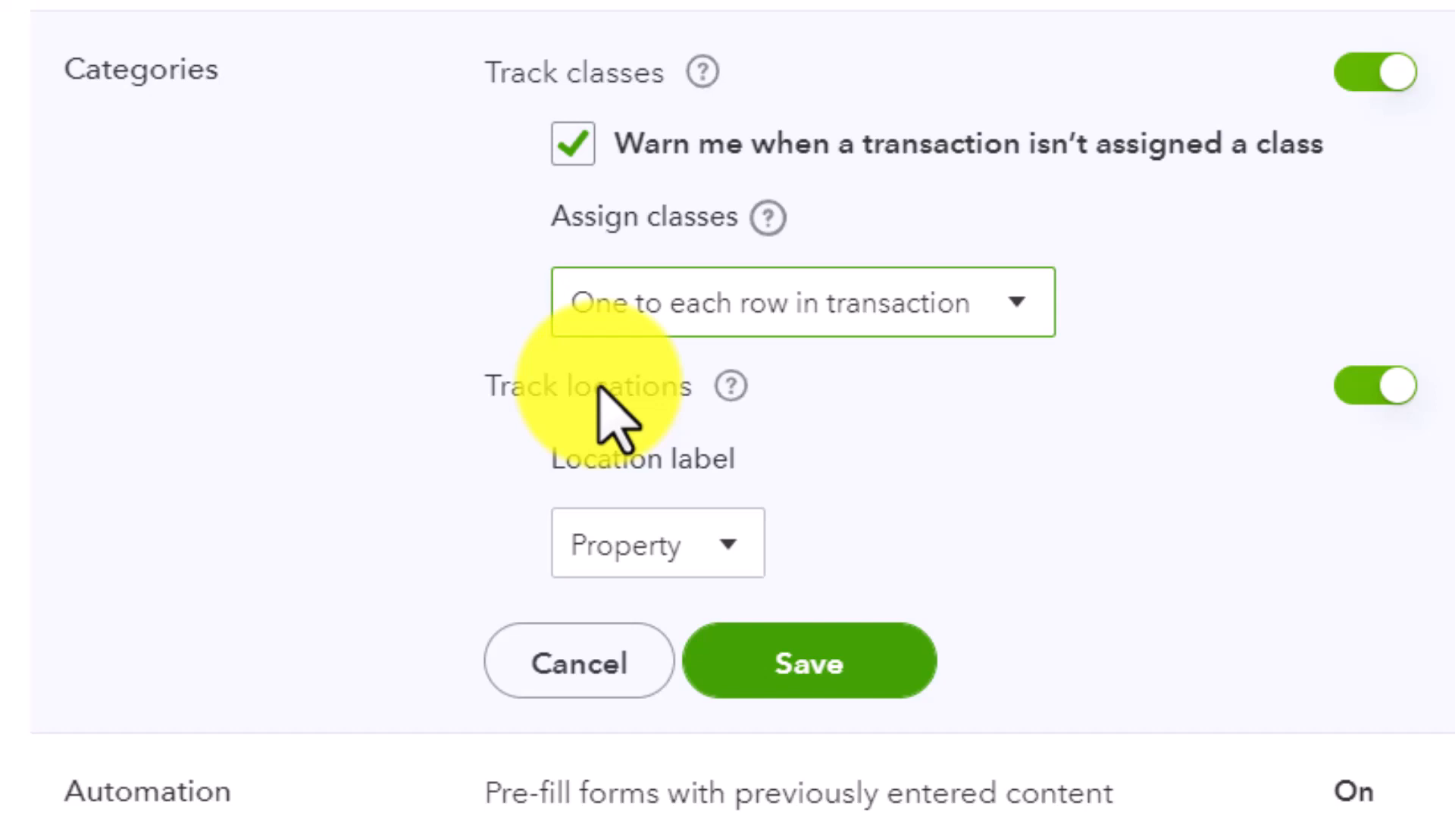
click(634, 541)
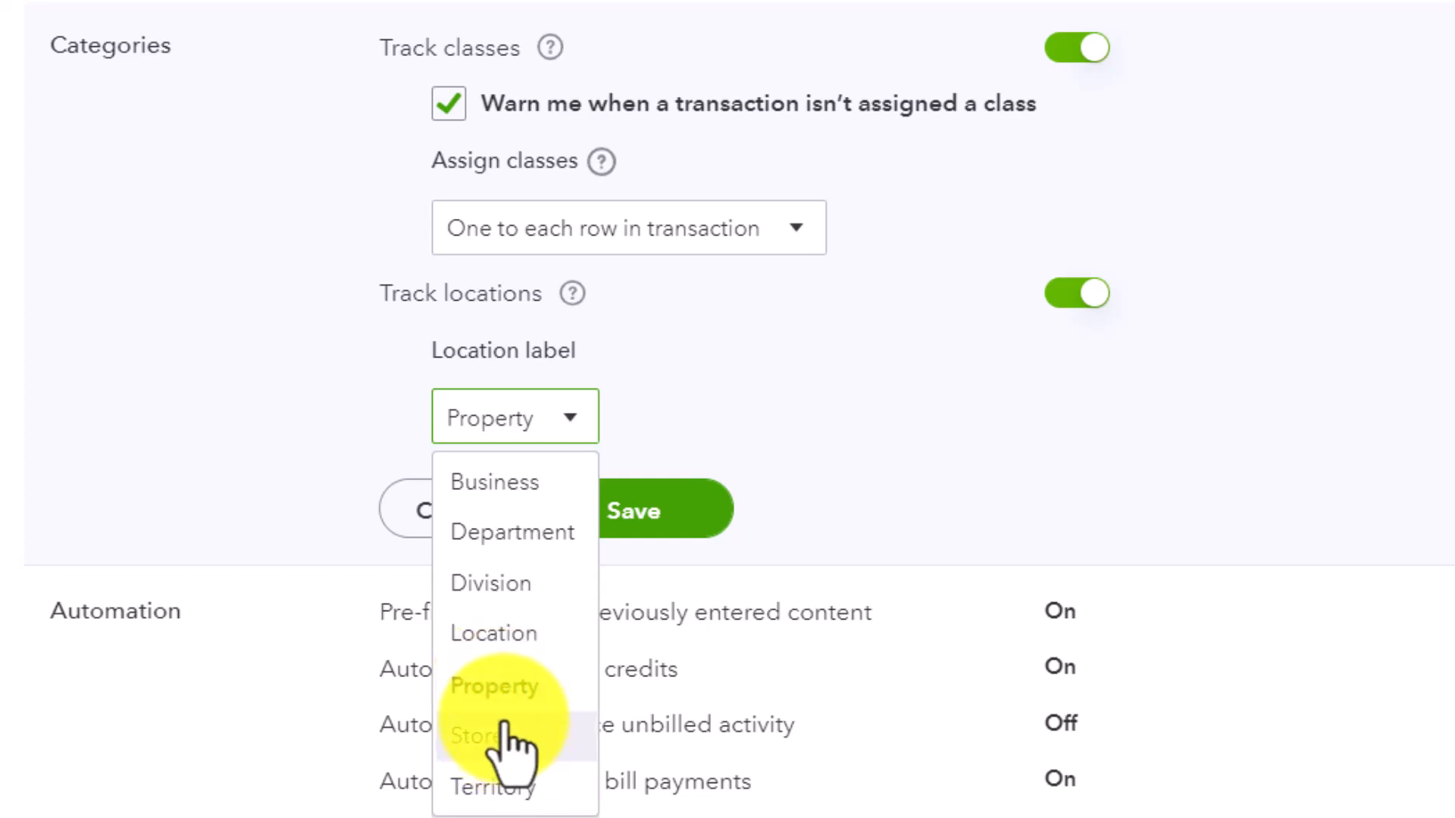
click(748, 407)
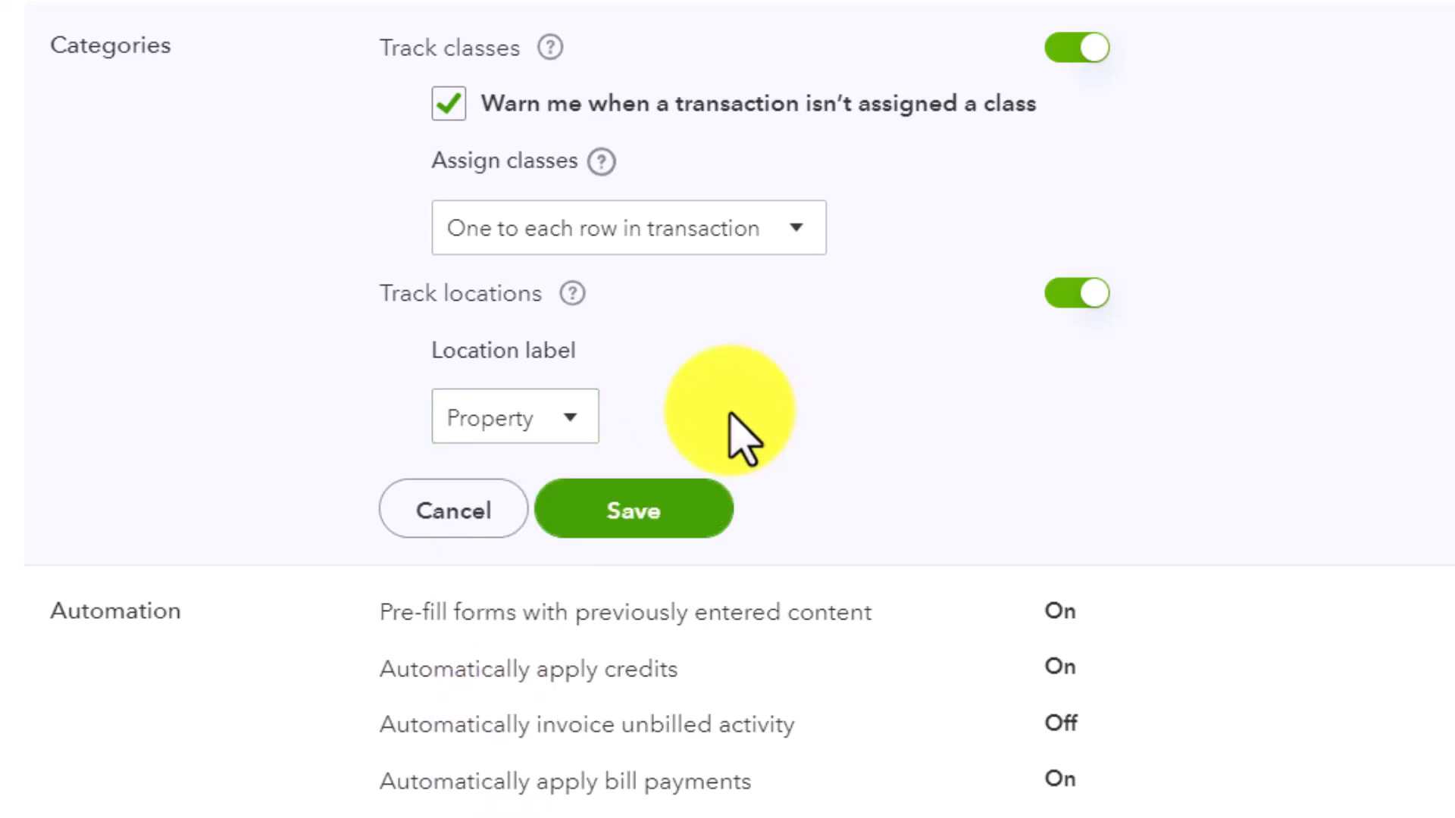
click(612, 506)
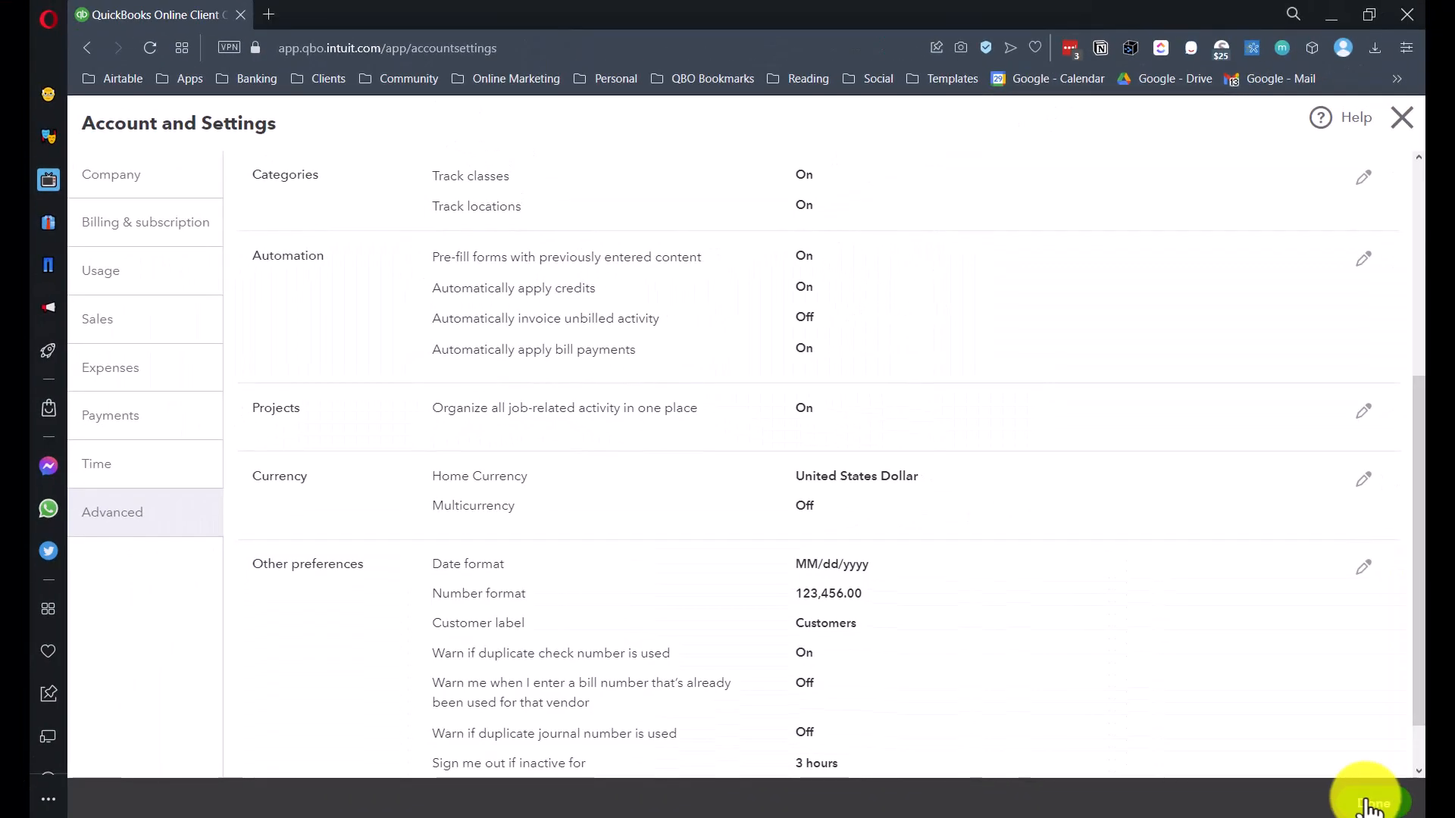
- Close the settings and open the Classes list from All lists
click(1368, 805)
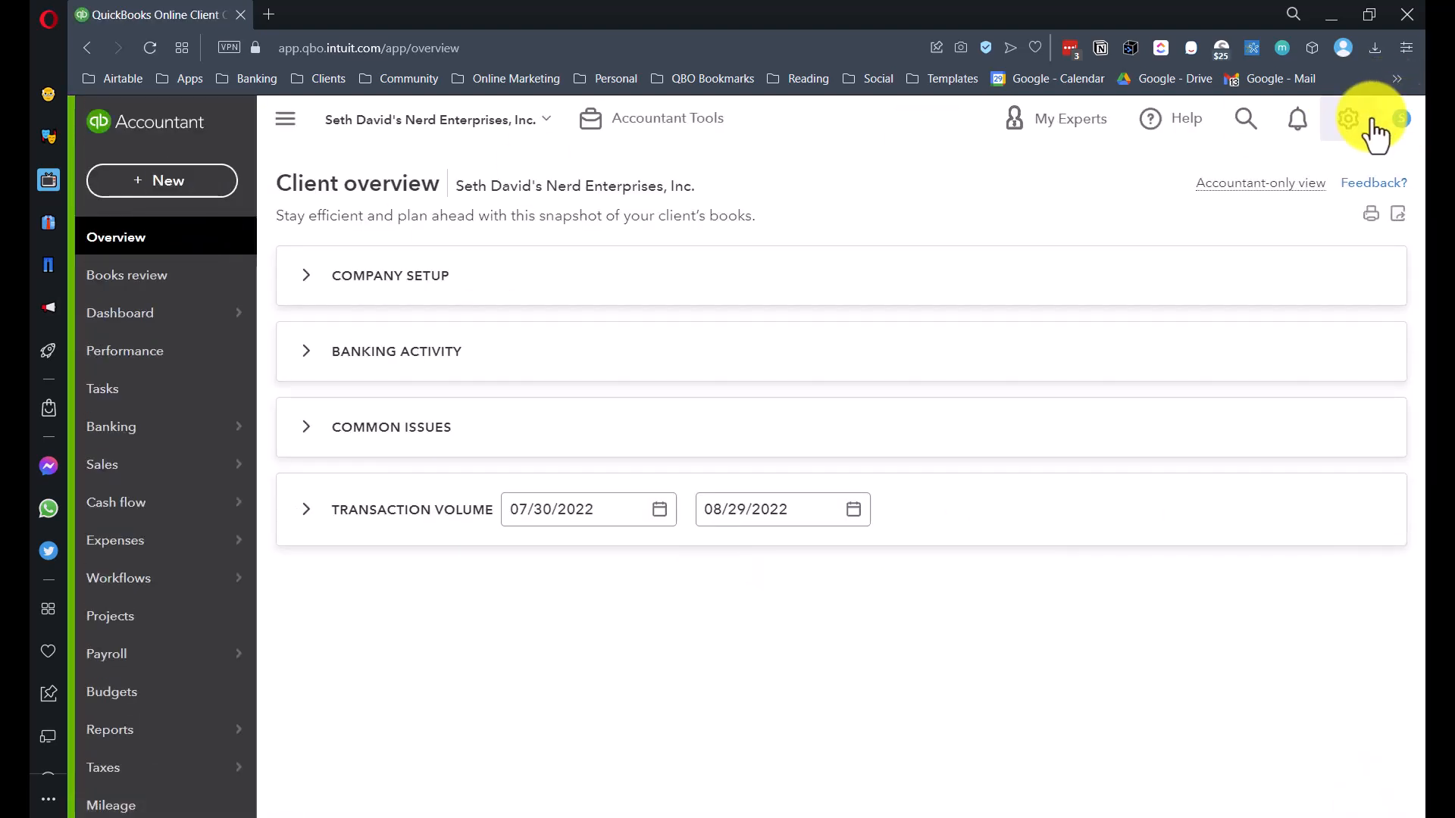
click(1348, 120)
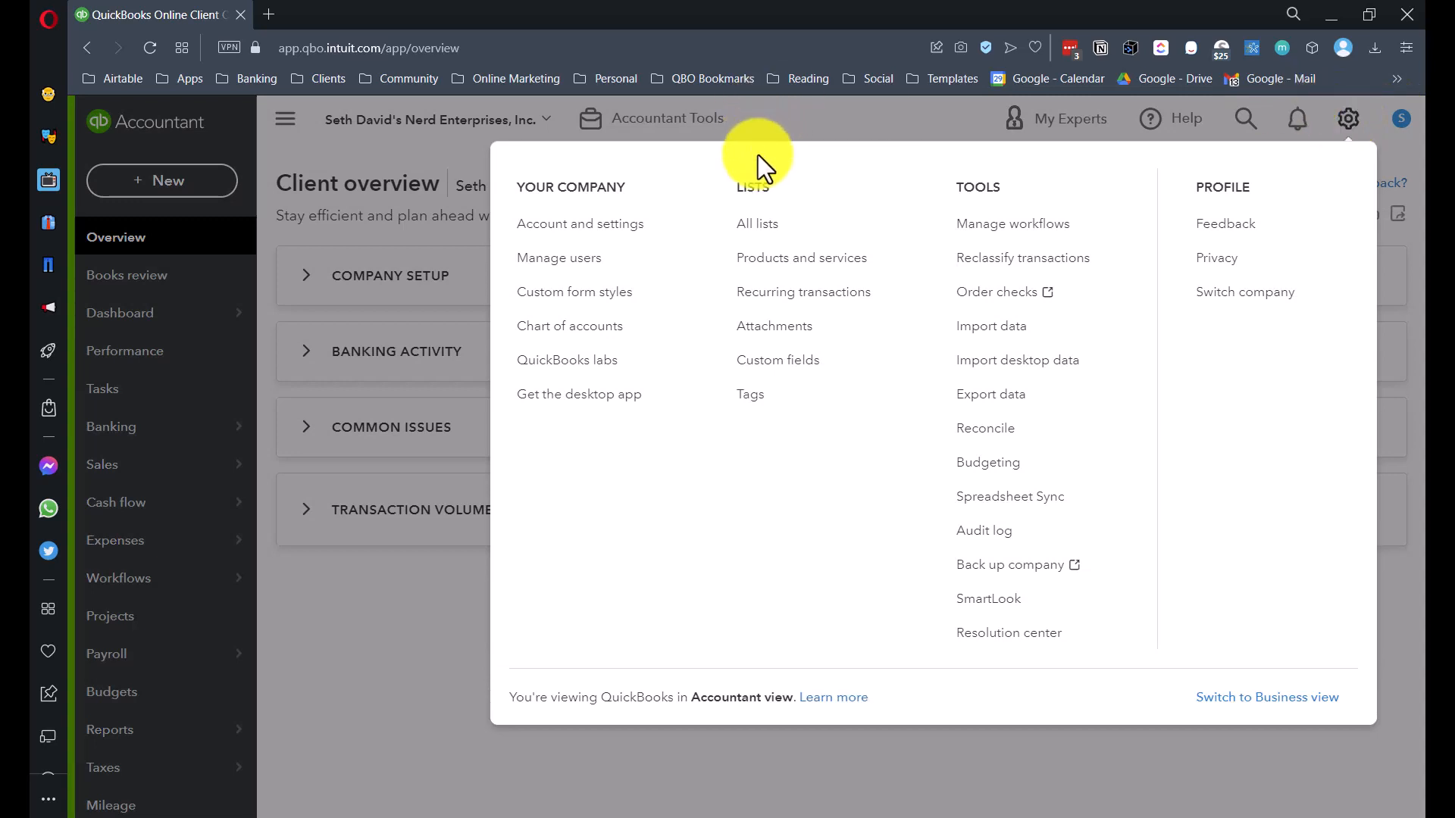
click(761, 228)
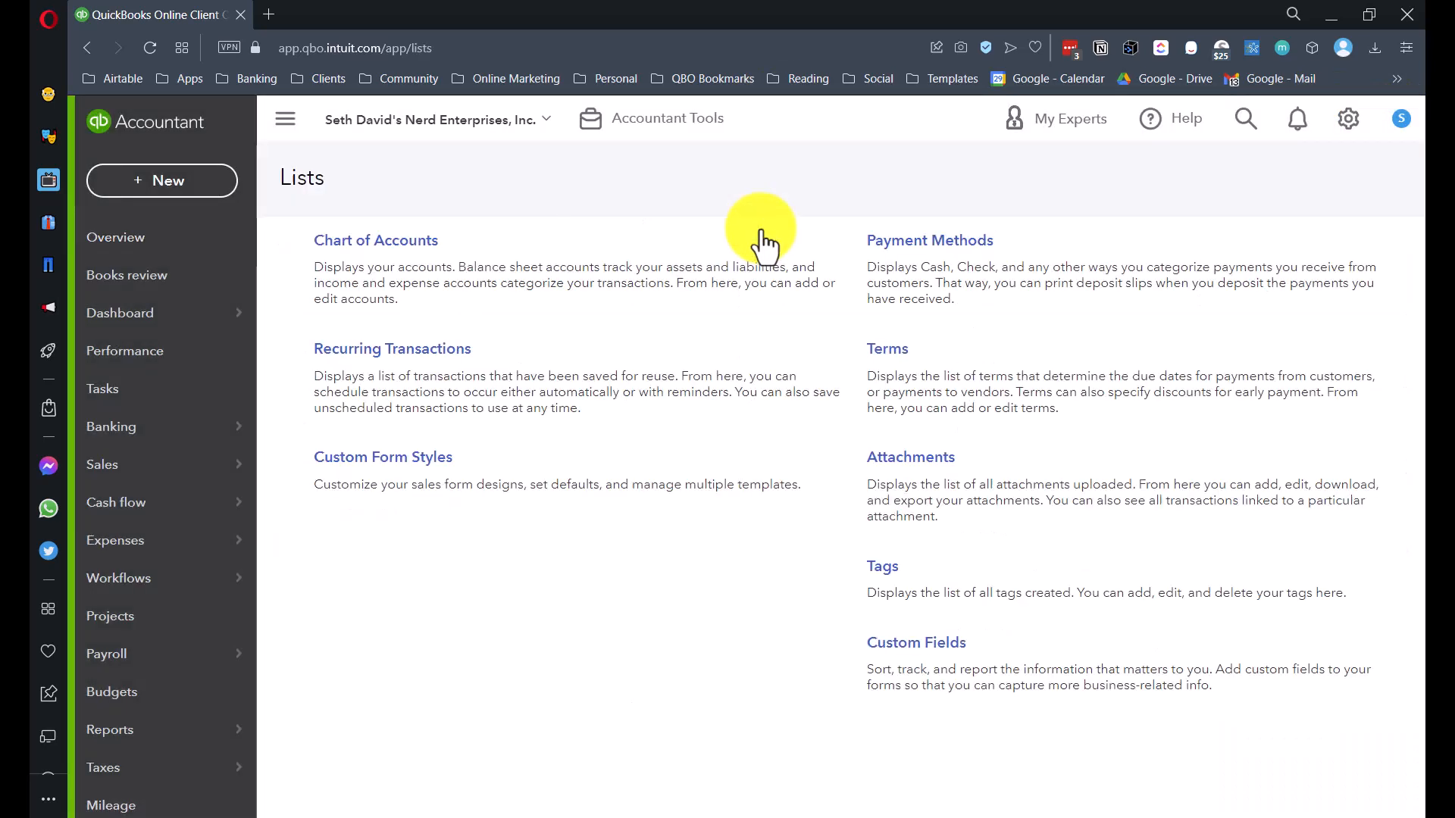
scroll(537, 348, down, 1)
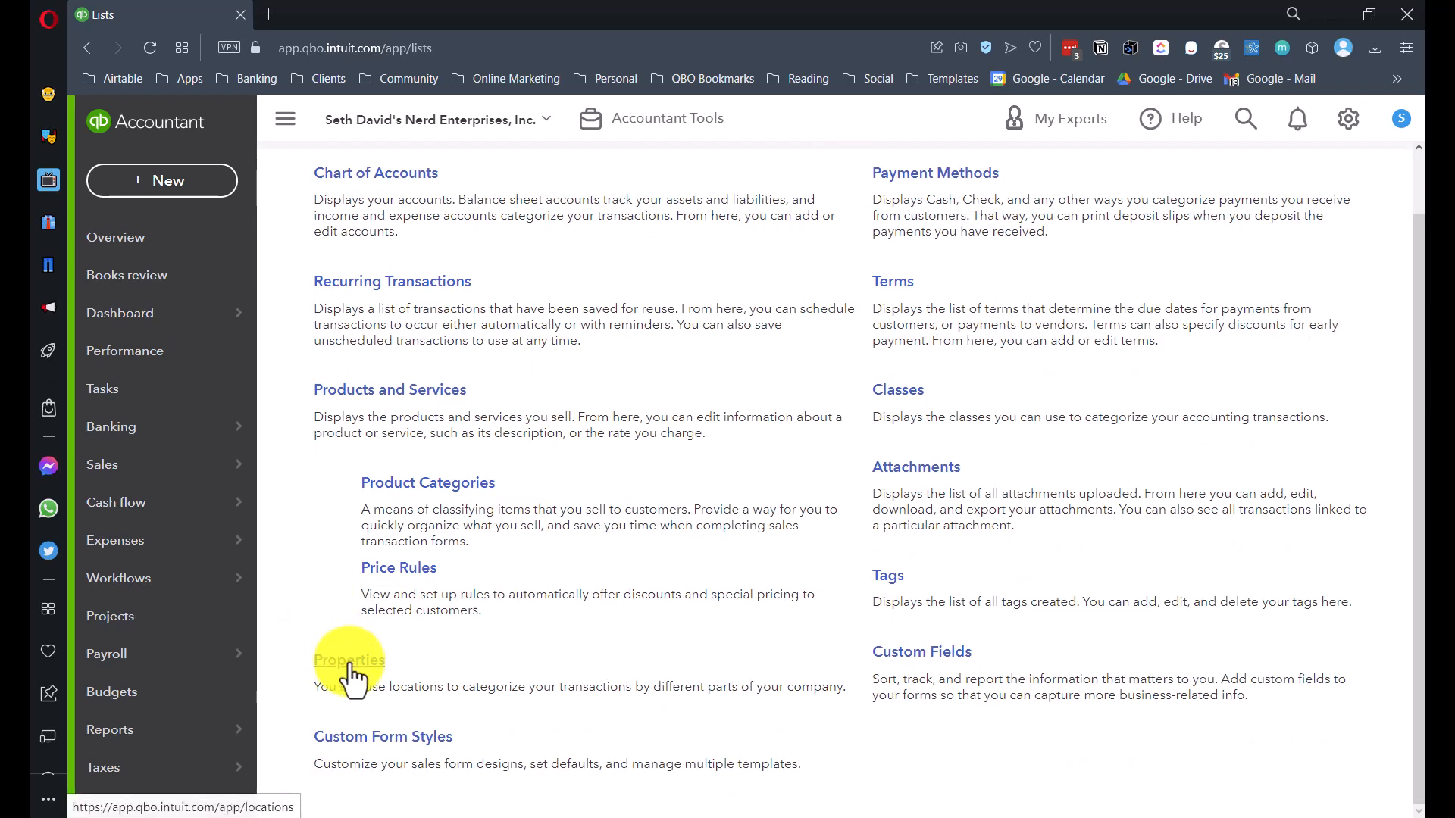
click(898, 391)
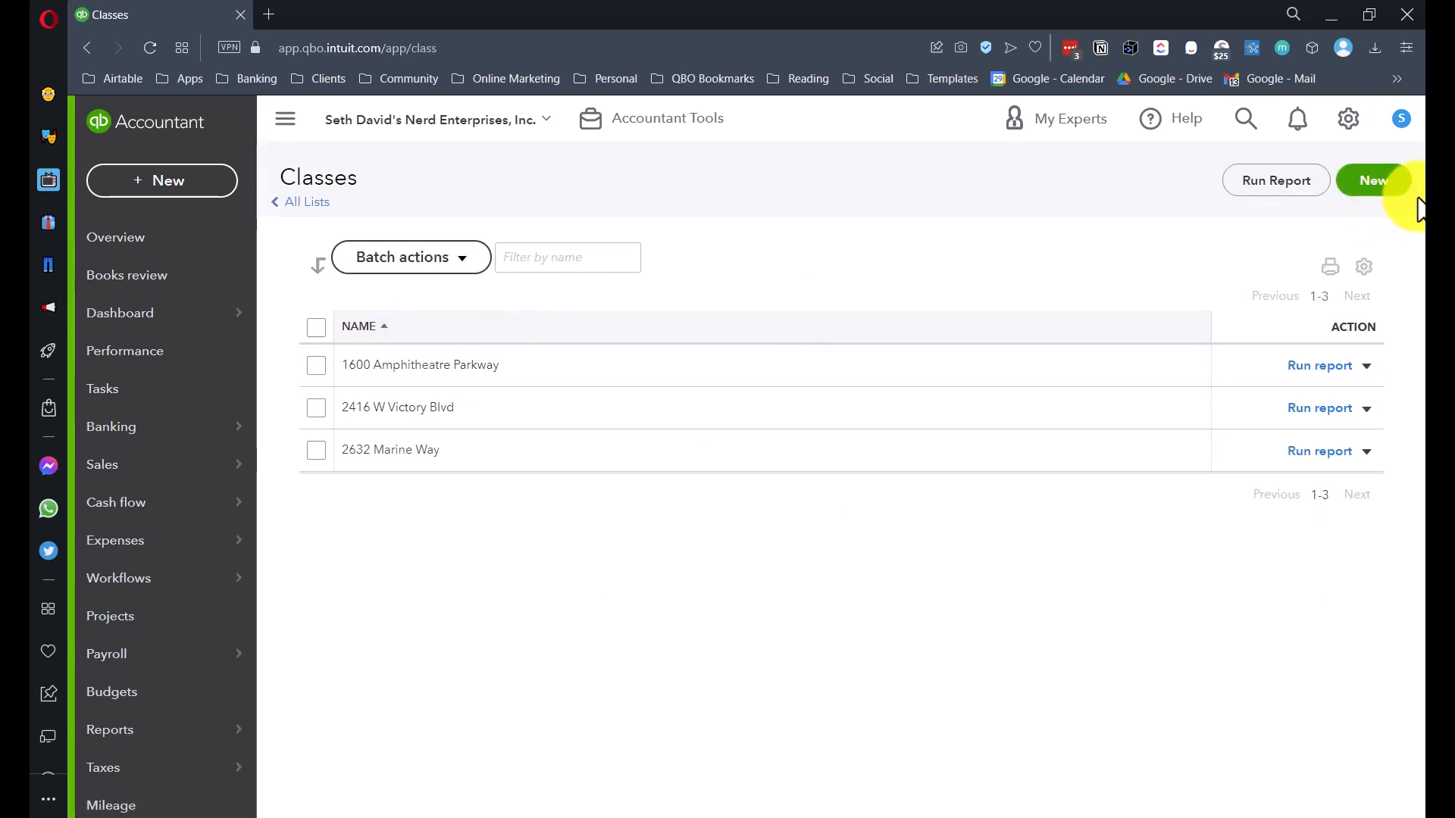
- Start a new class, then dismiss the Class form without saving
click(1375, 185)
click(674, 417)
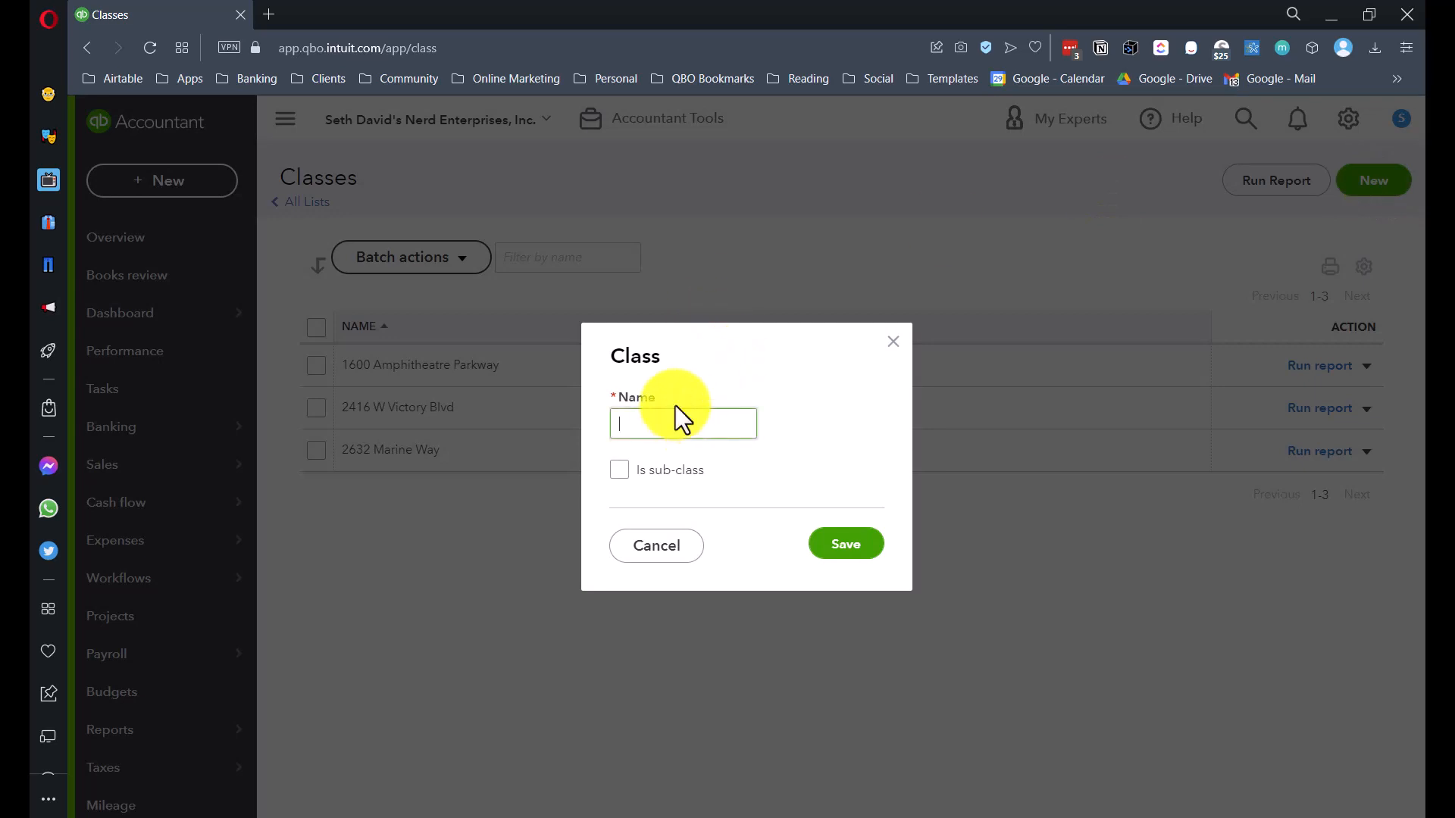
click(892, 341)
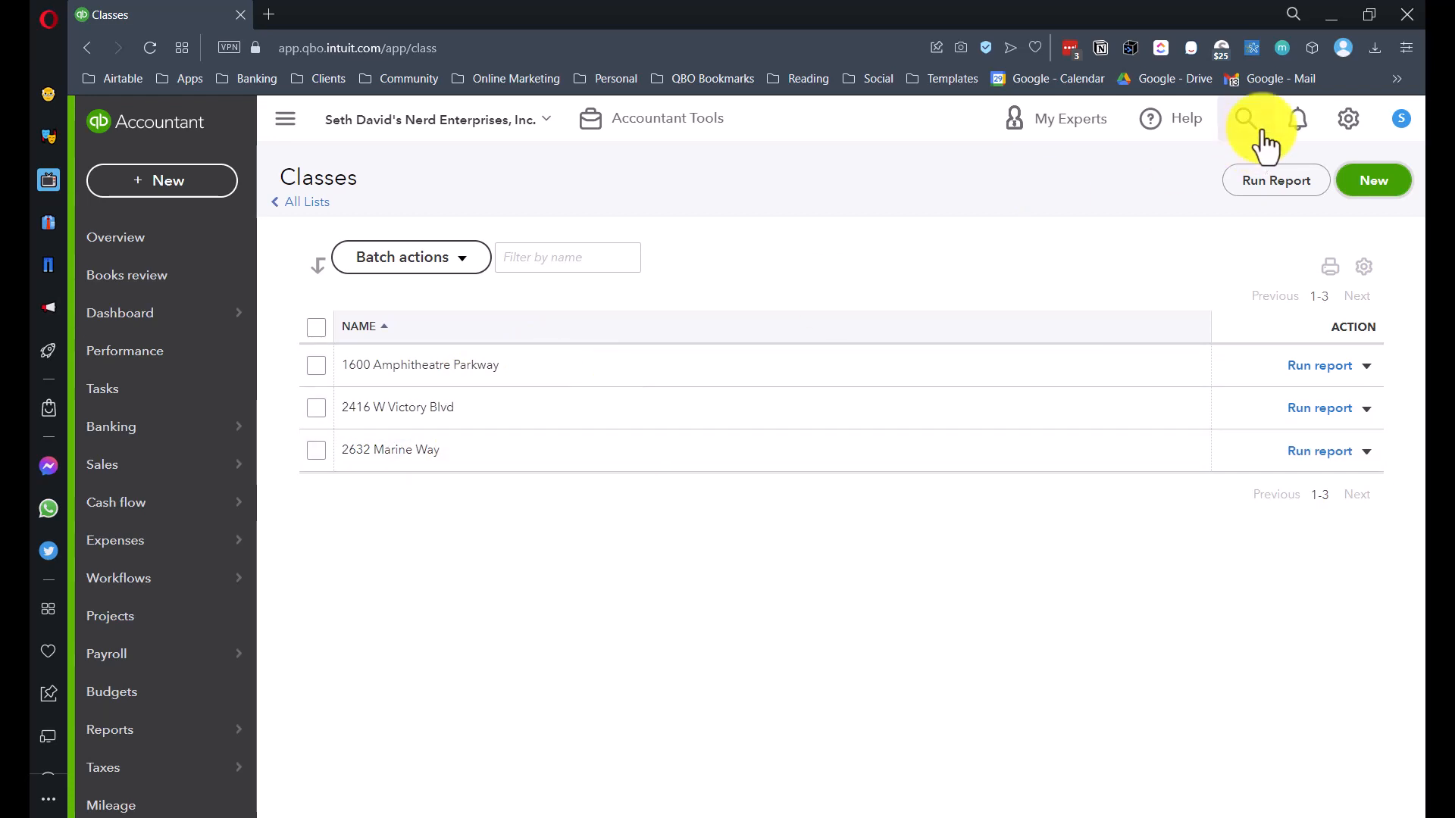
click(1350, 122)
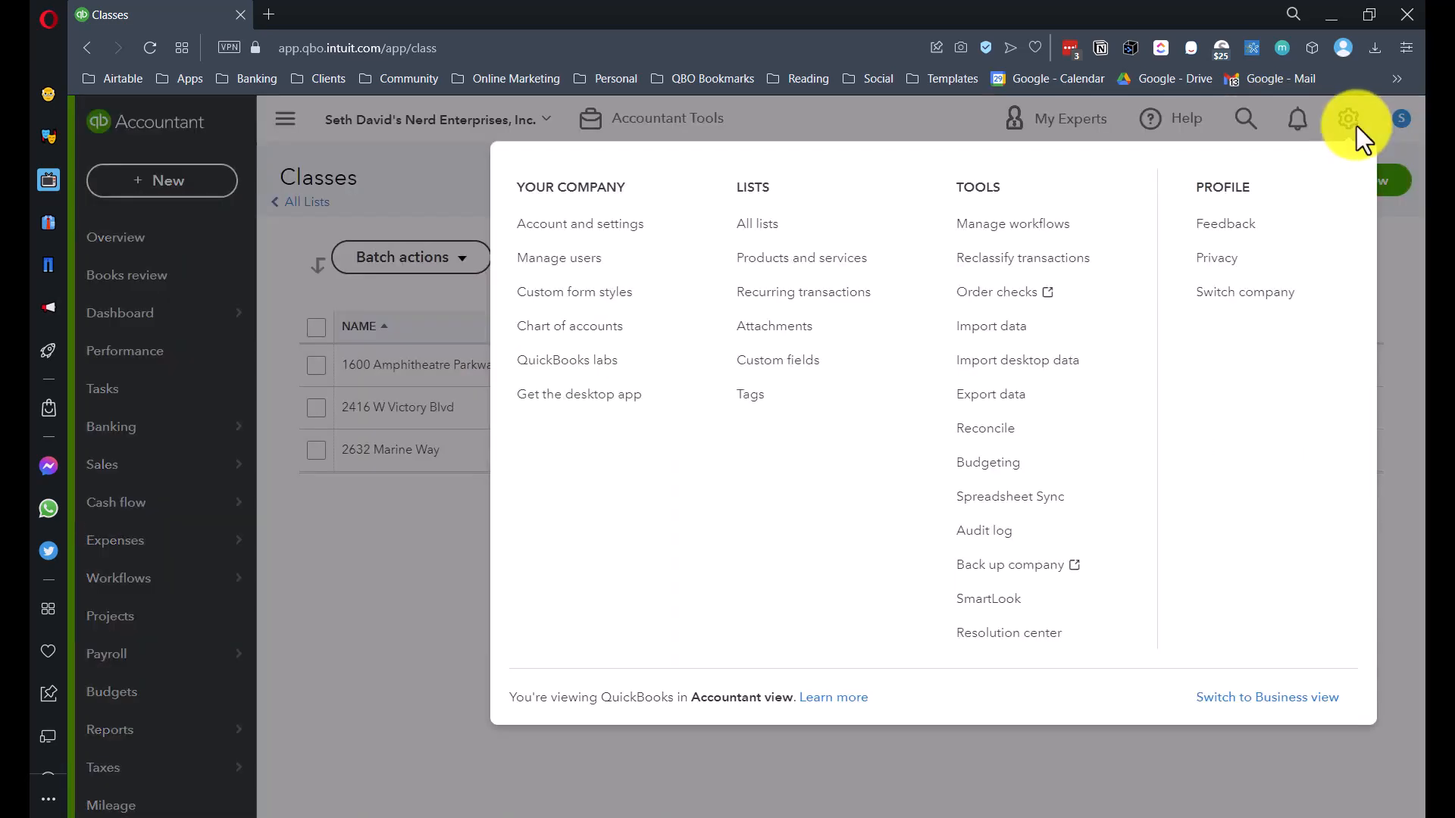
- Open the Properties list from All lists
click(756, 226)
scroll(861, 424, down, 1)
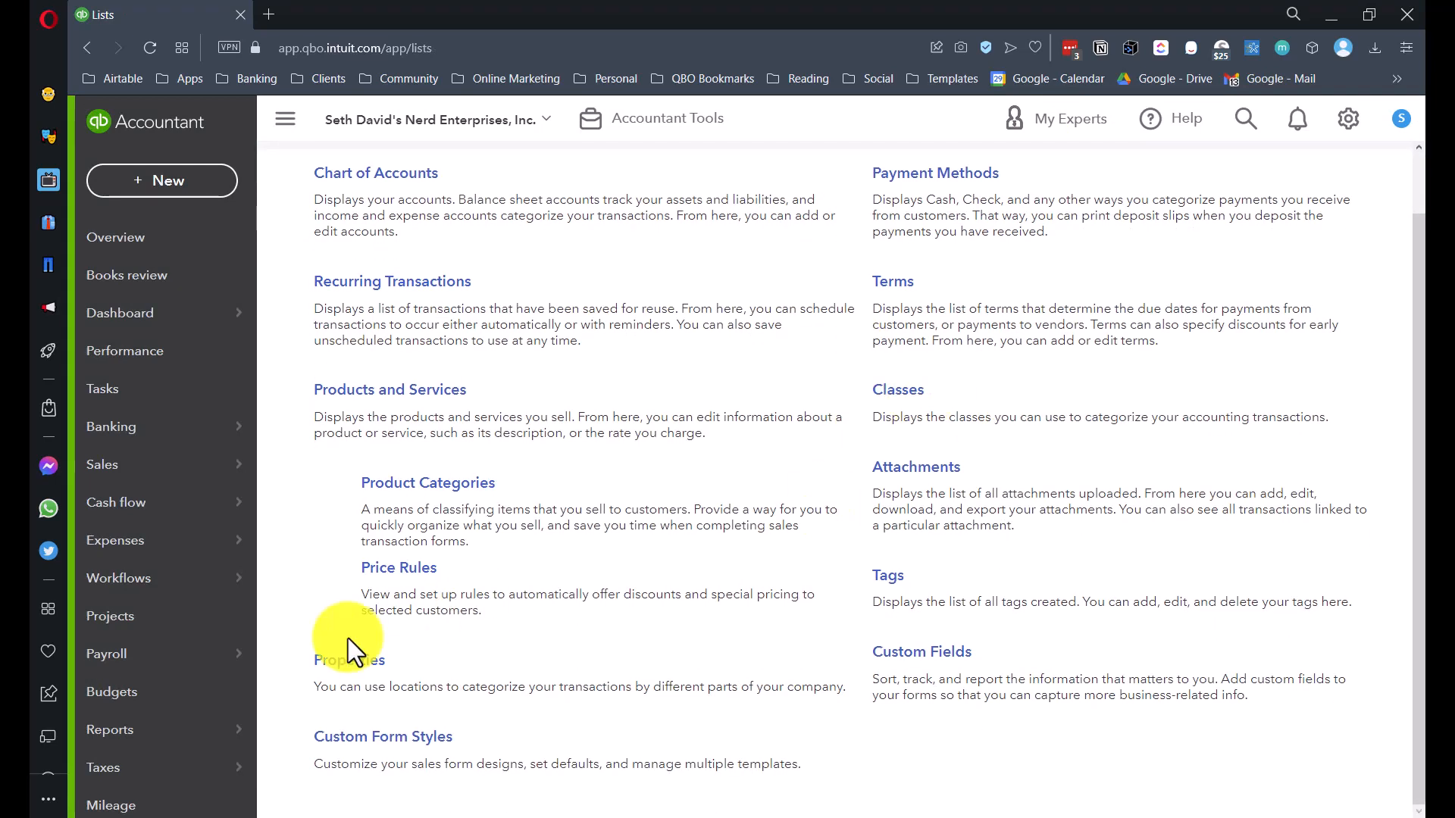
click(341, 665)
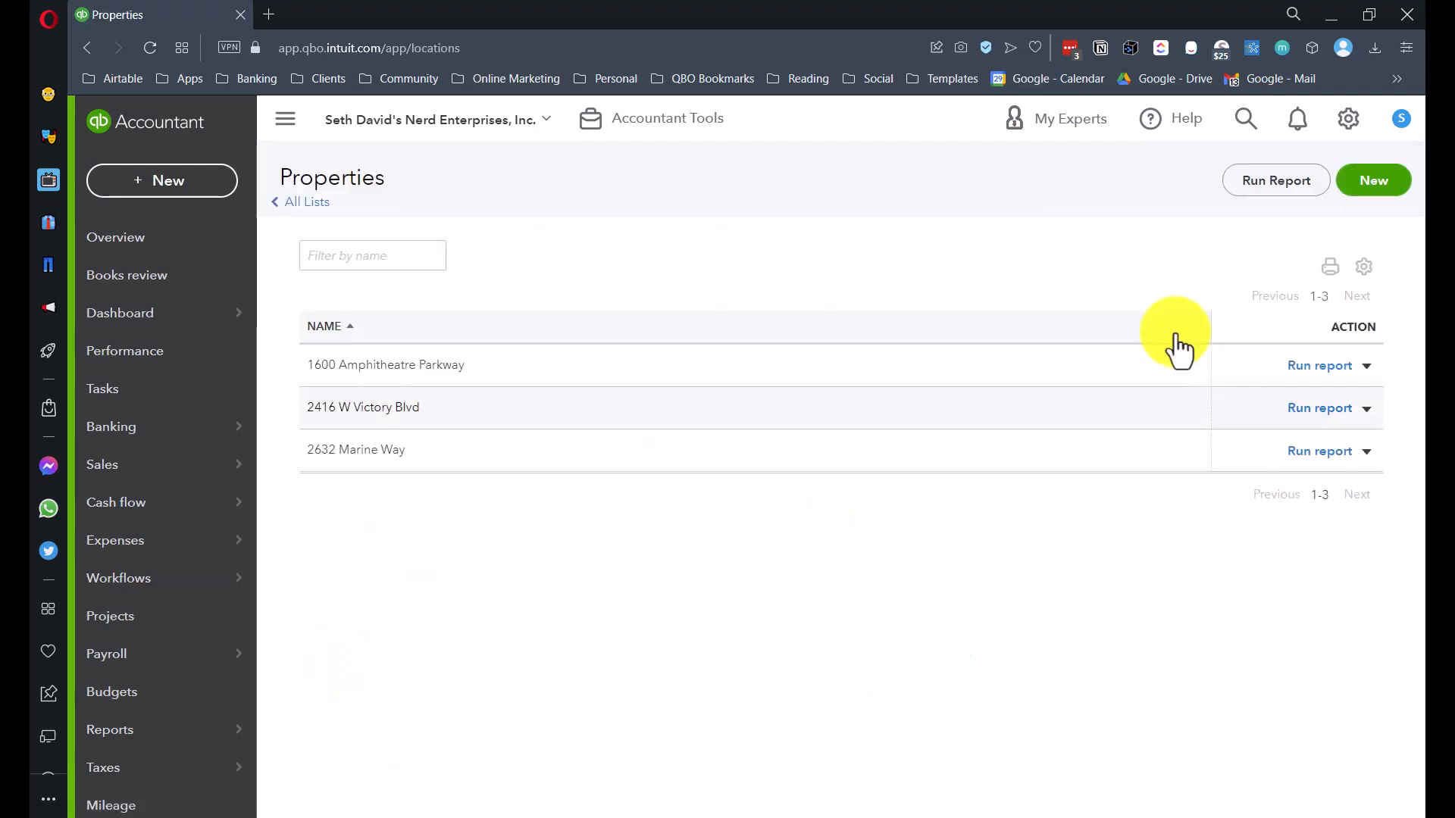
- Start a new property, explore its customer-facing company name option, and try saving
click(1388, 188)
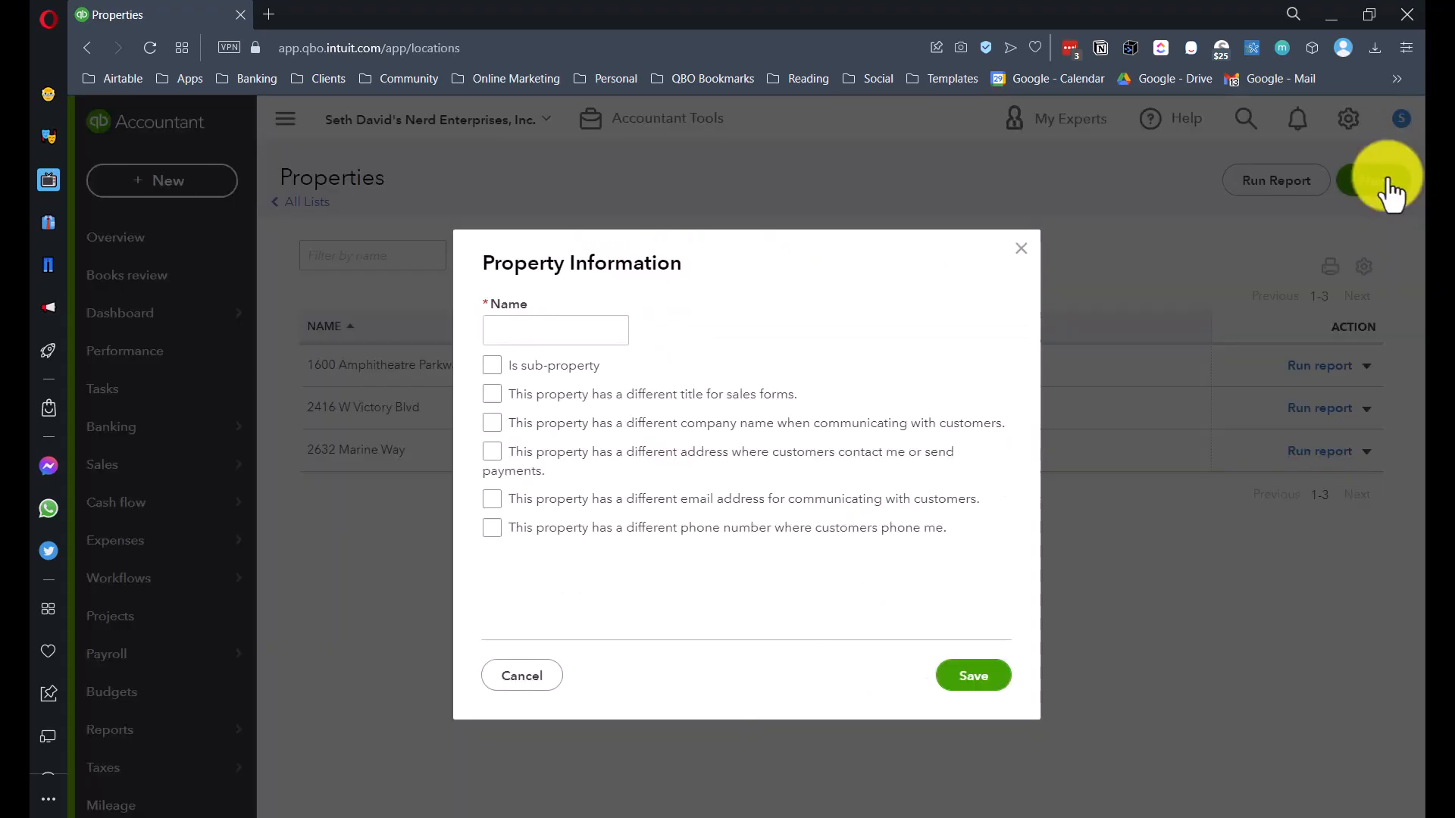
click(569, 329)
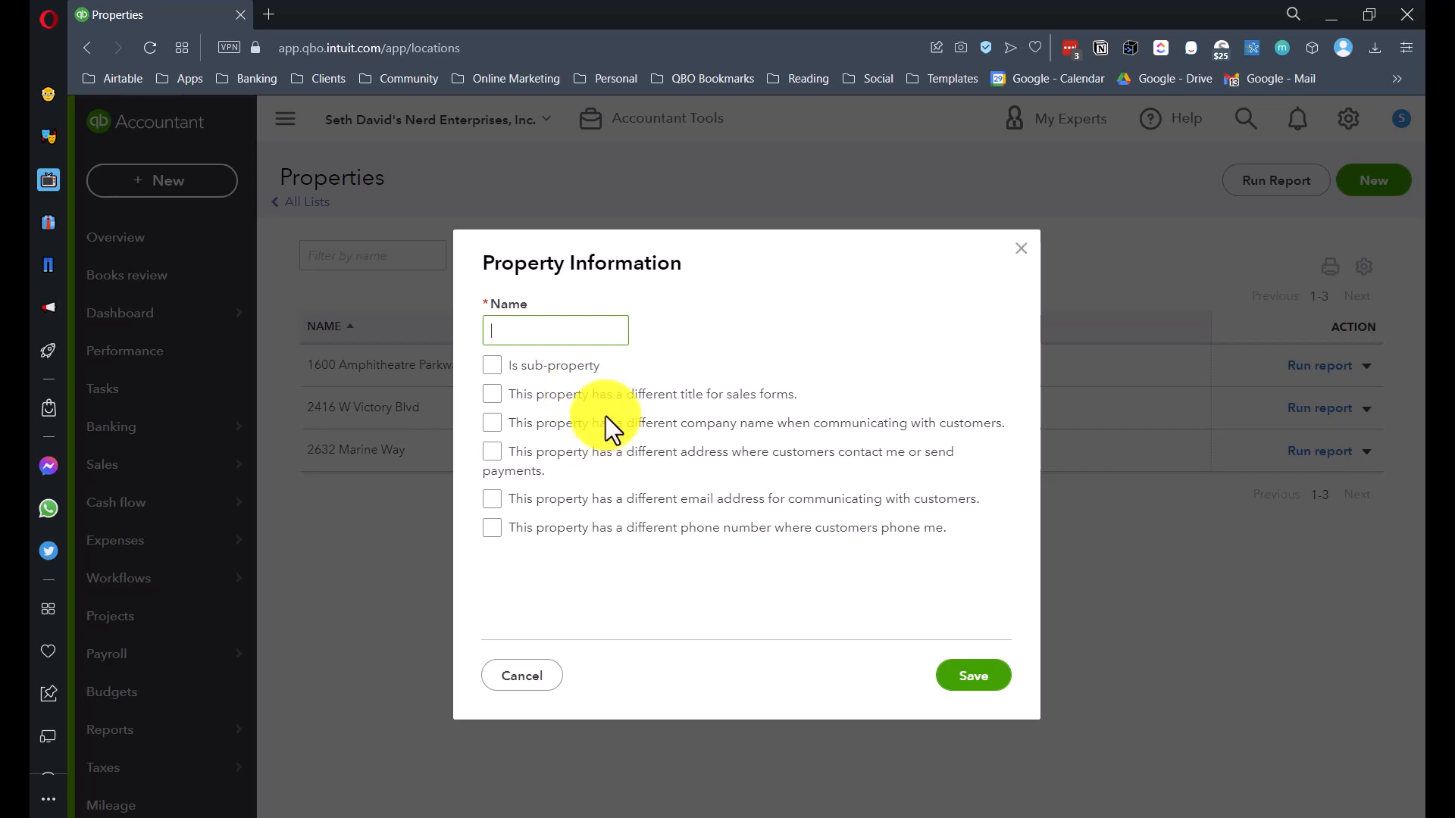
click(492, 424)
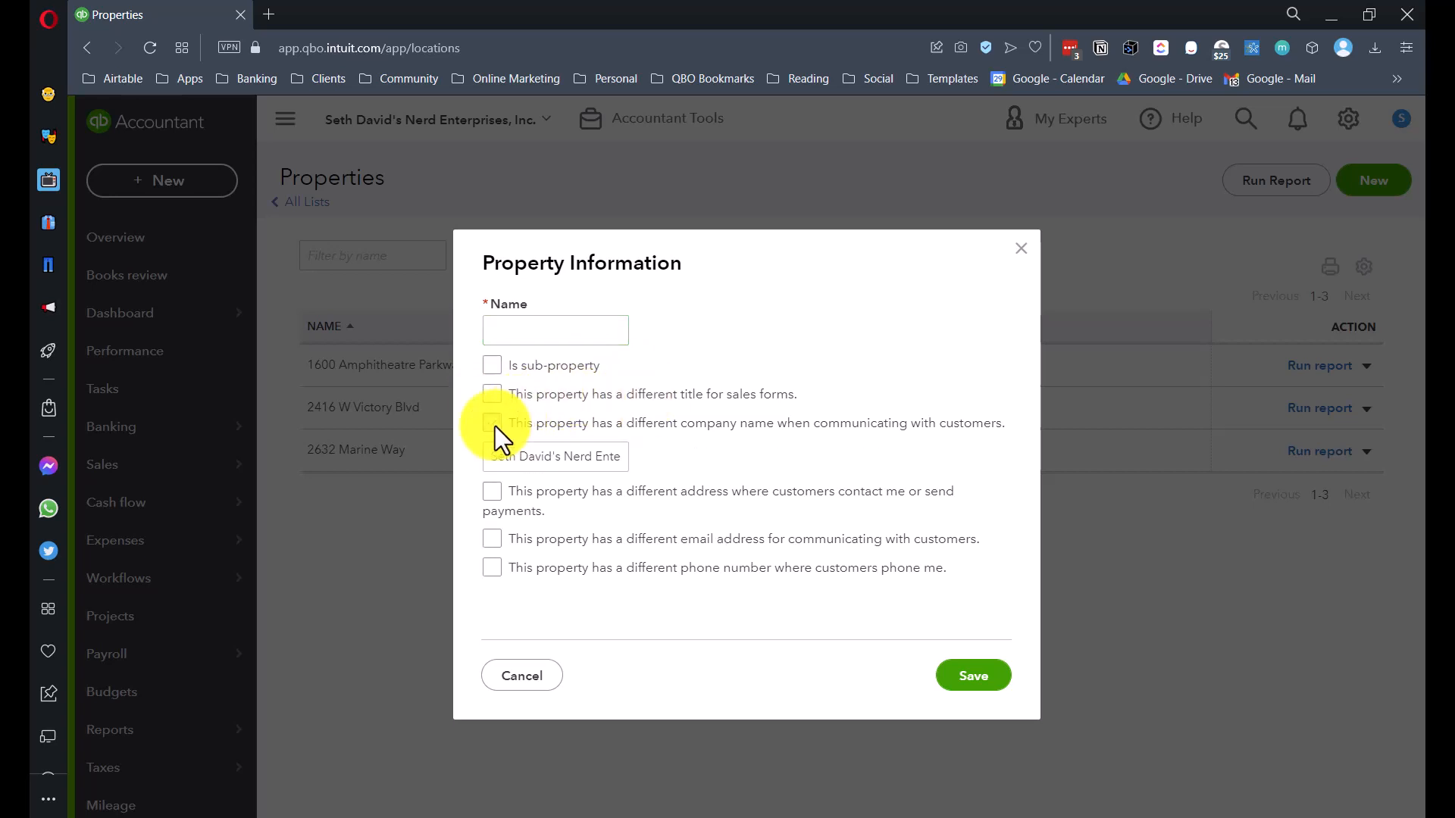
triple_click(562, 454)
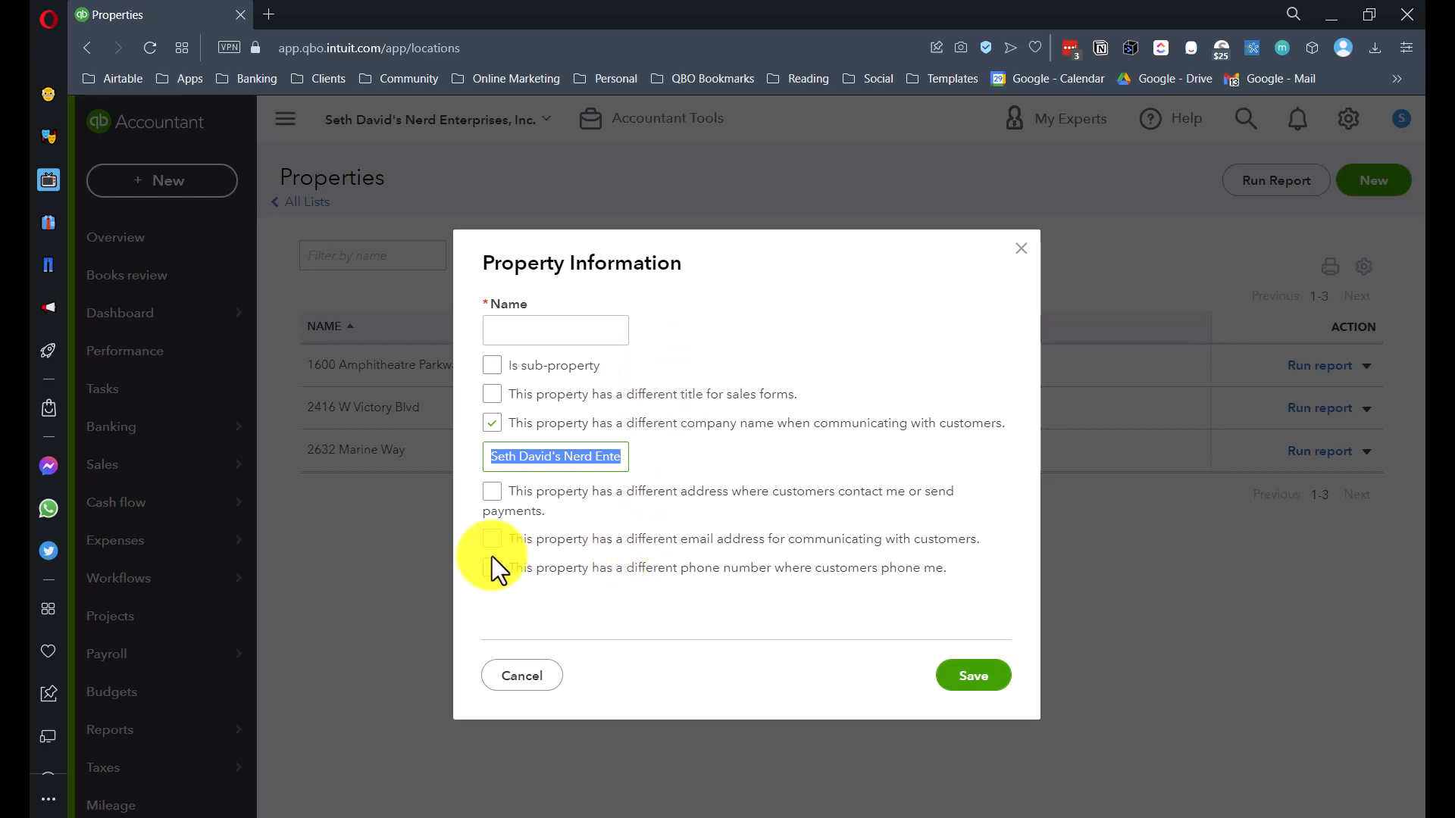
click(973, 677)
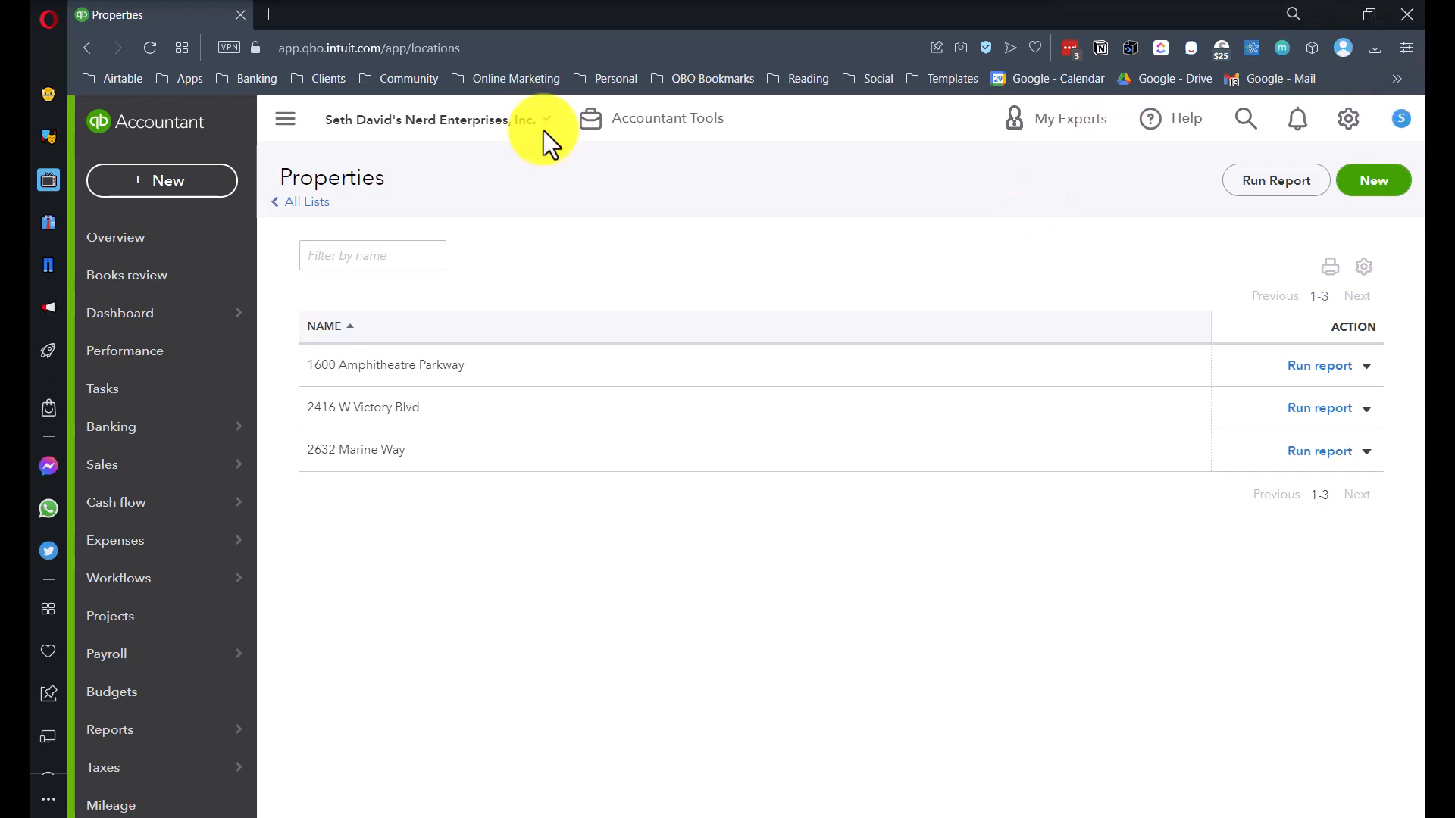
click(161, 182)
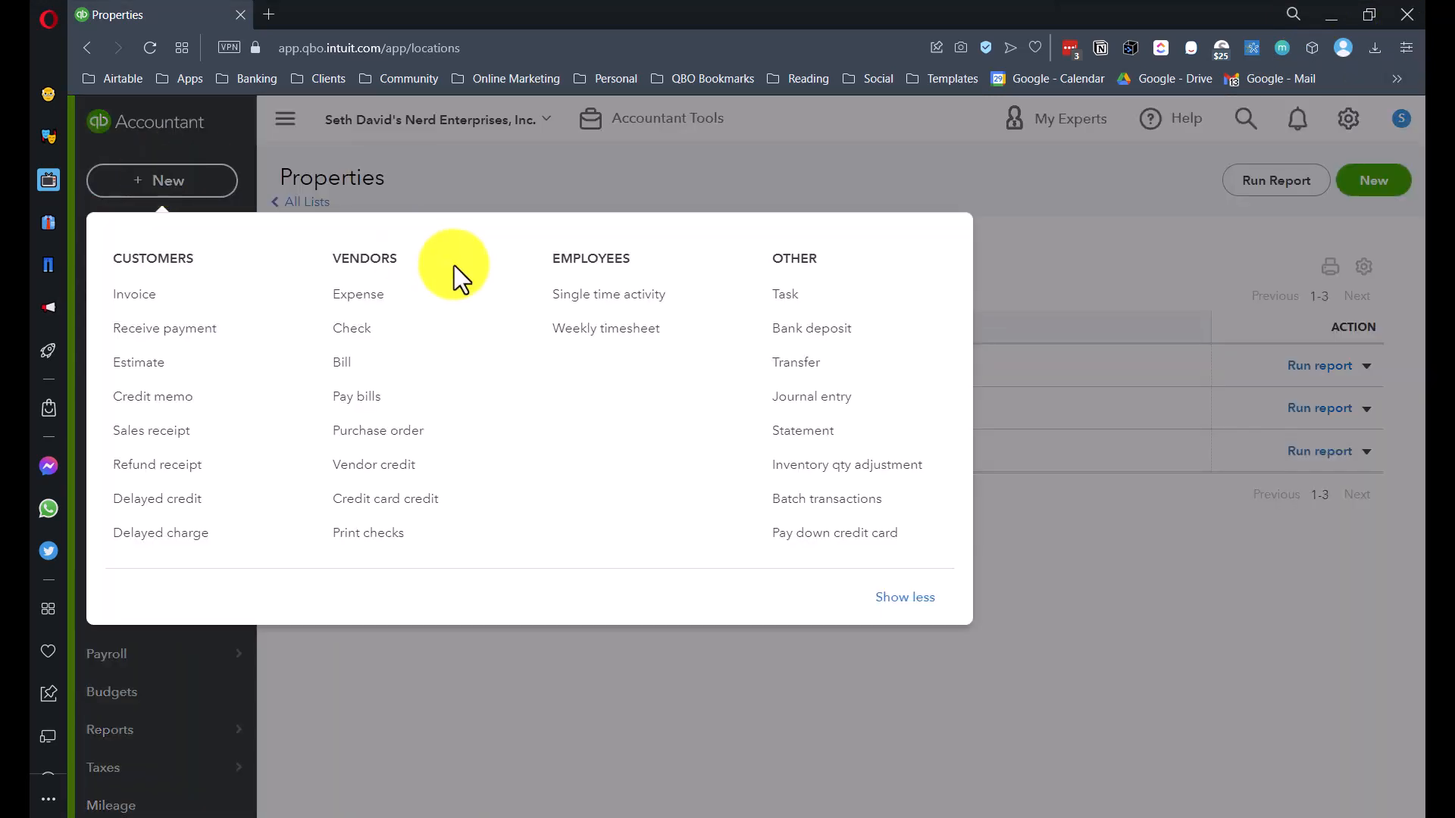
click(152, 307)
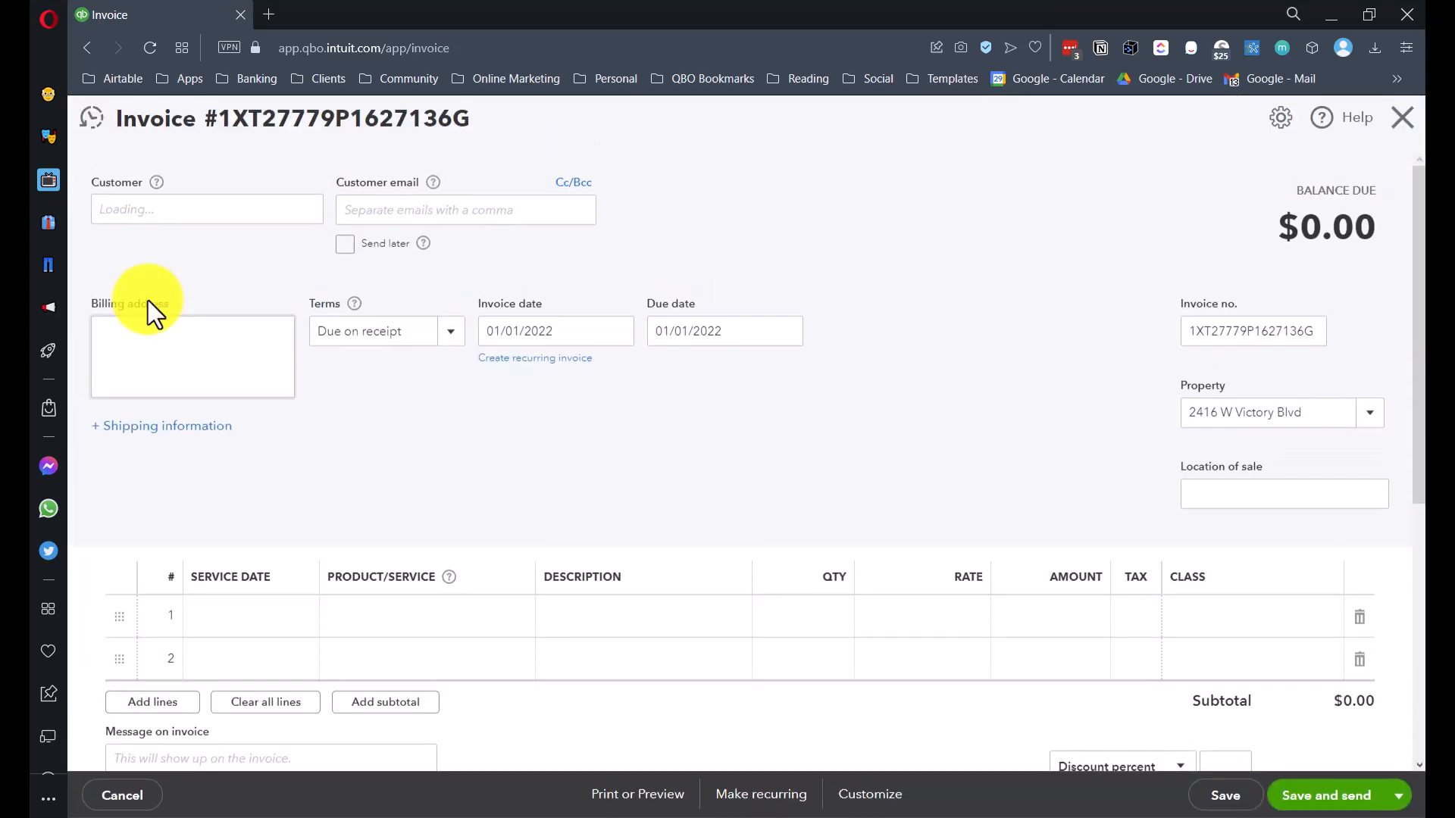
click(1356, 419)
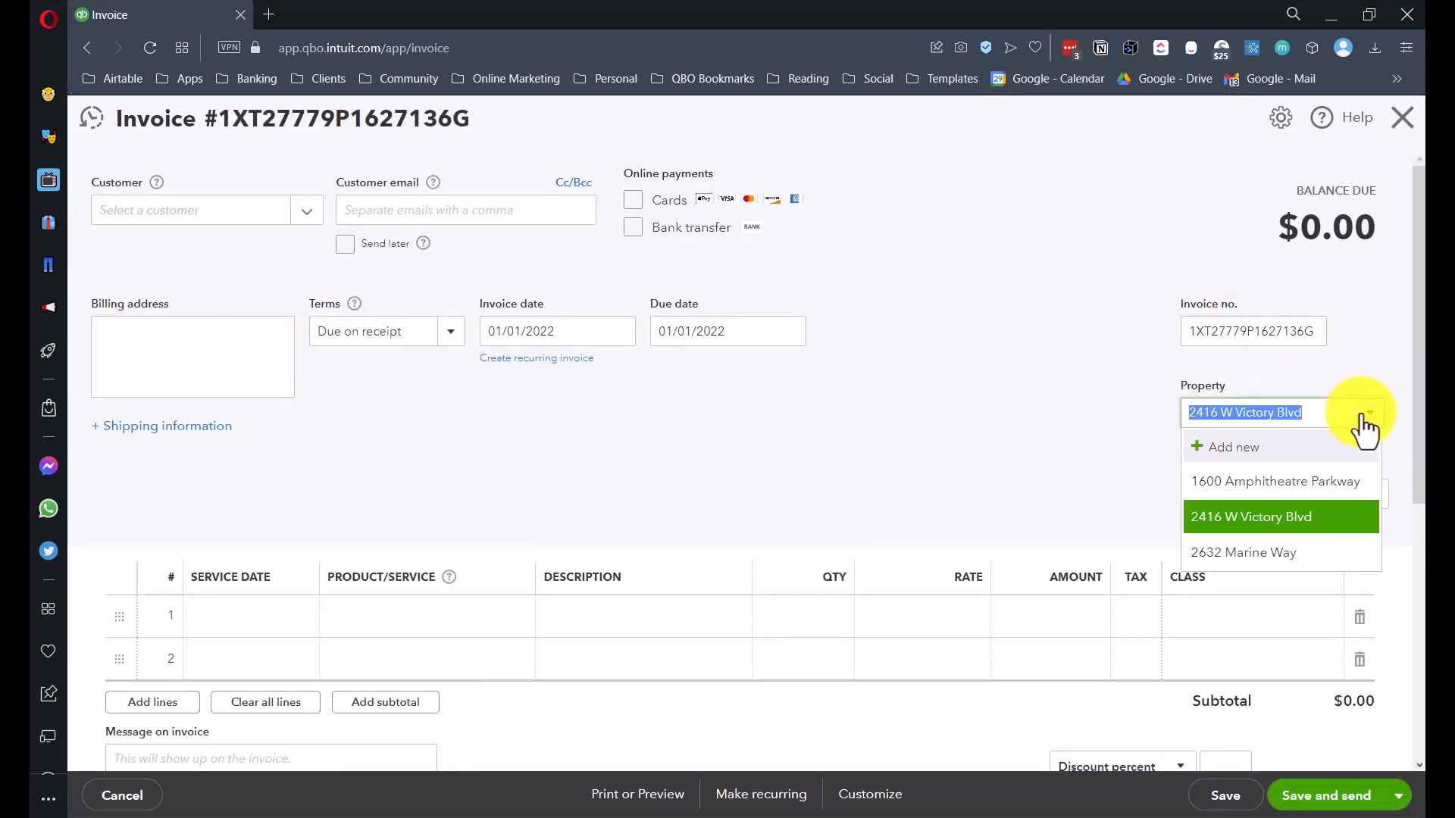
click(1231, 388)
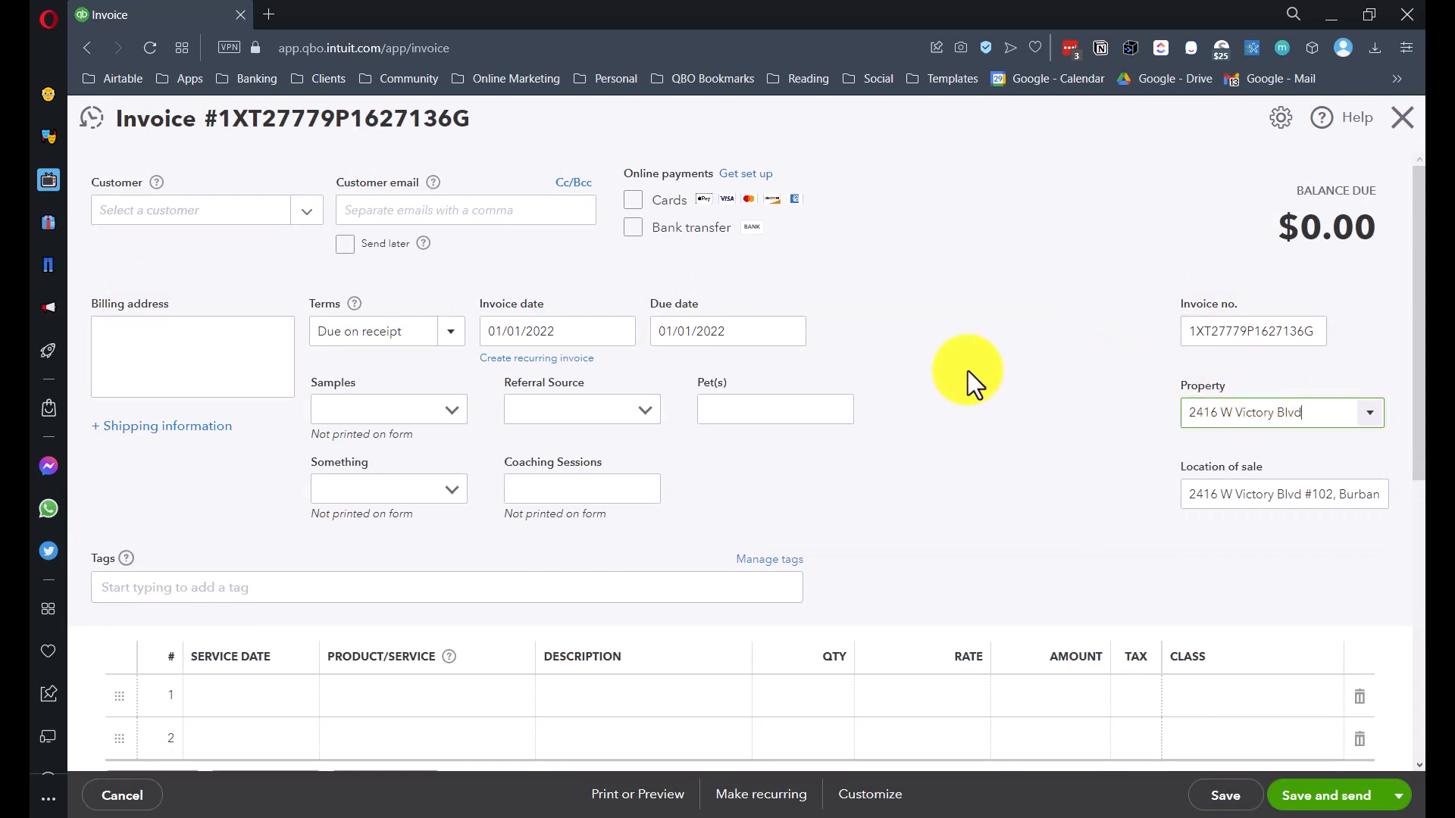
scroll(1015, 420, down, 3)
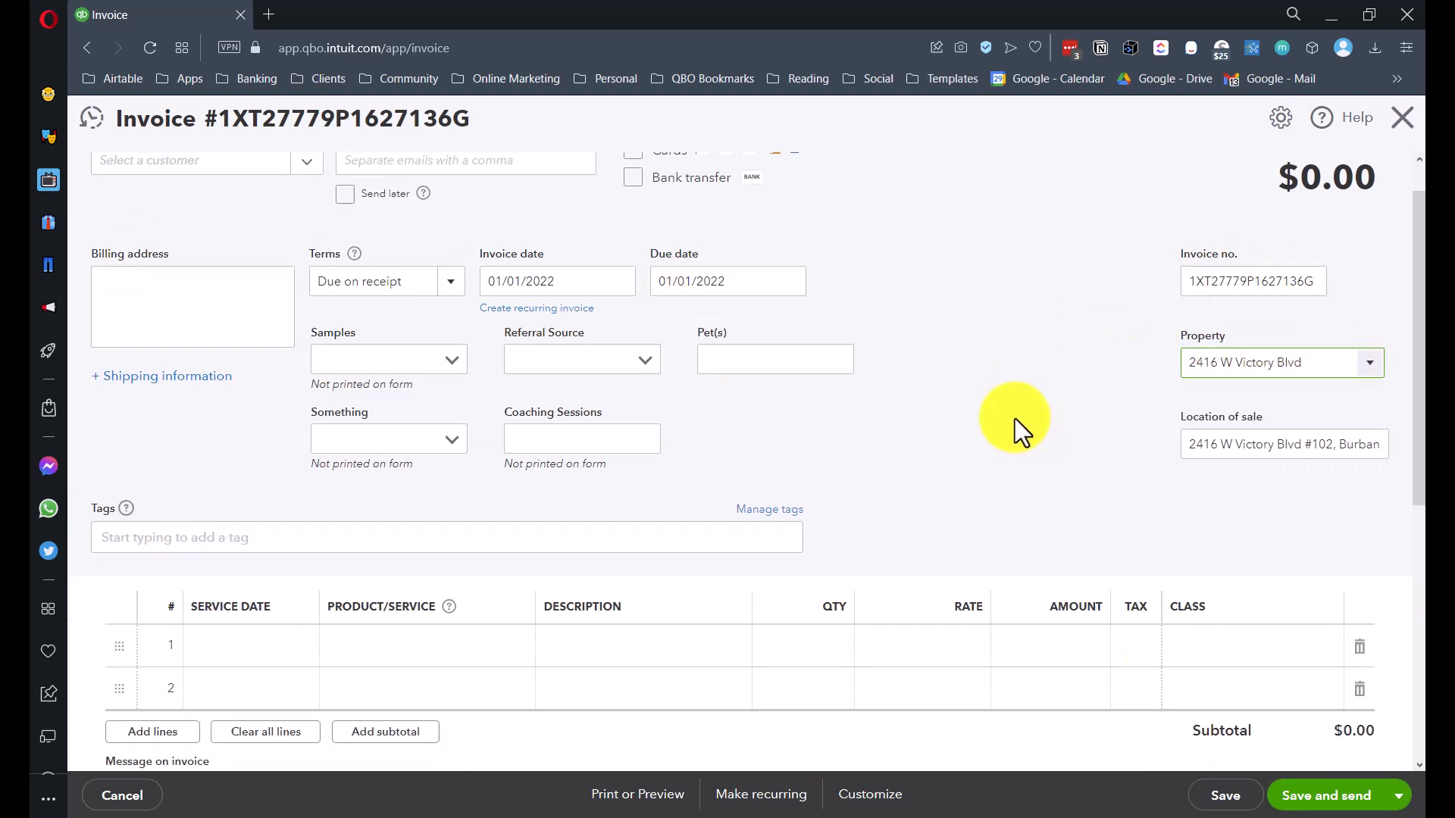
- View the class choices on invoice line 1, then close the invoice without saving
click(1280, 521)
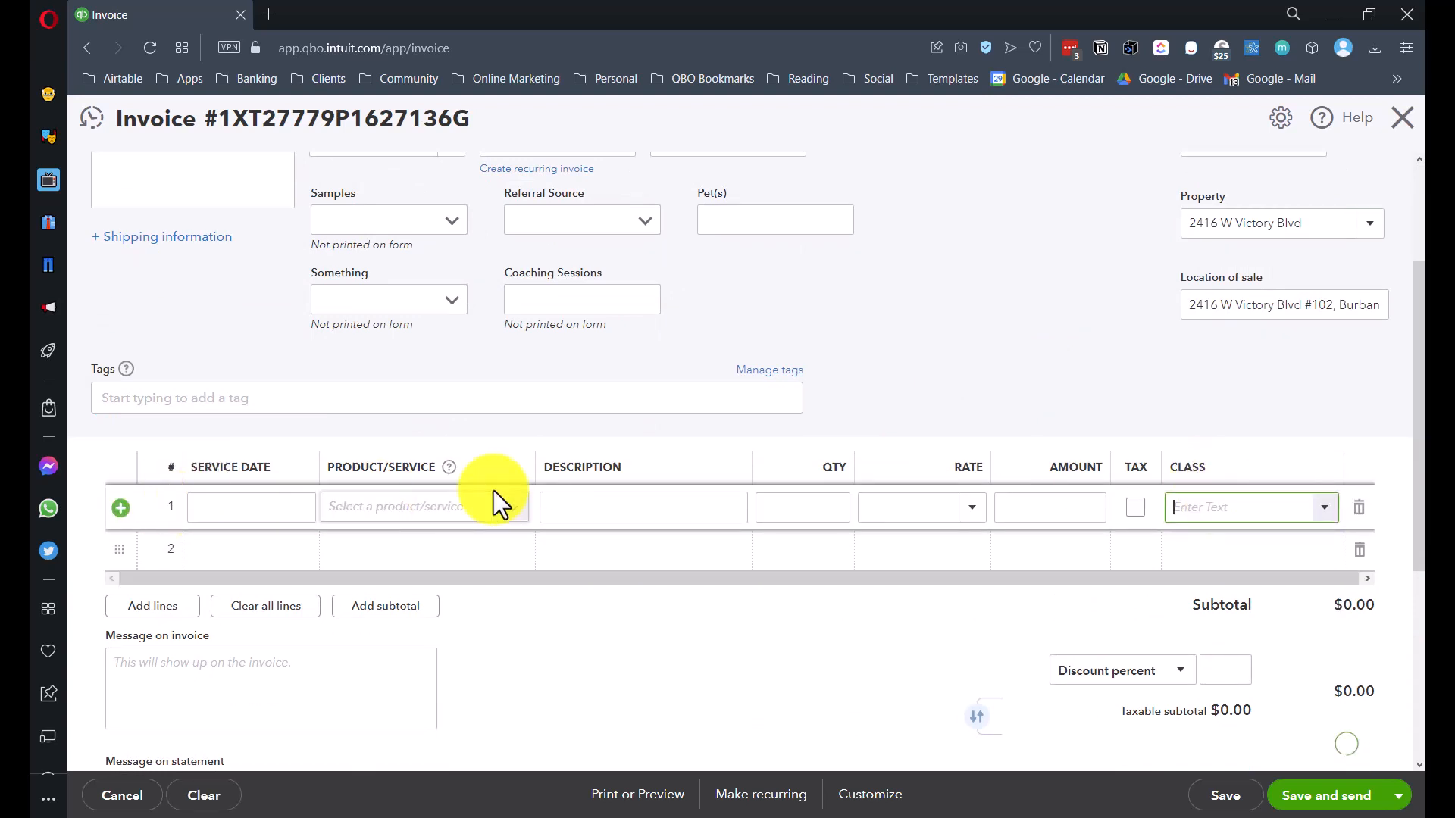
click(1322, 508)
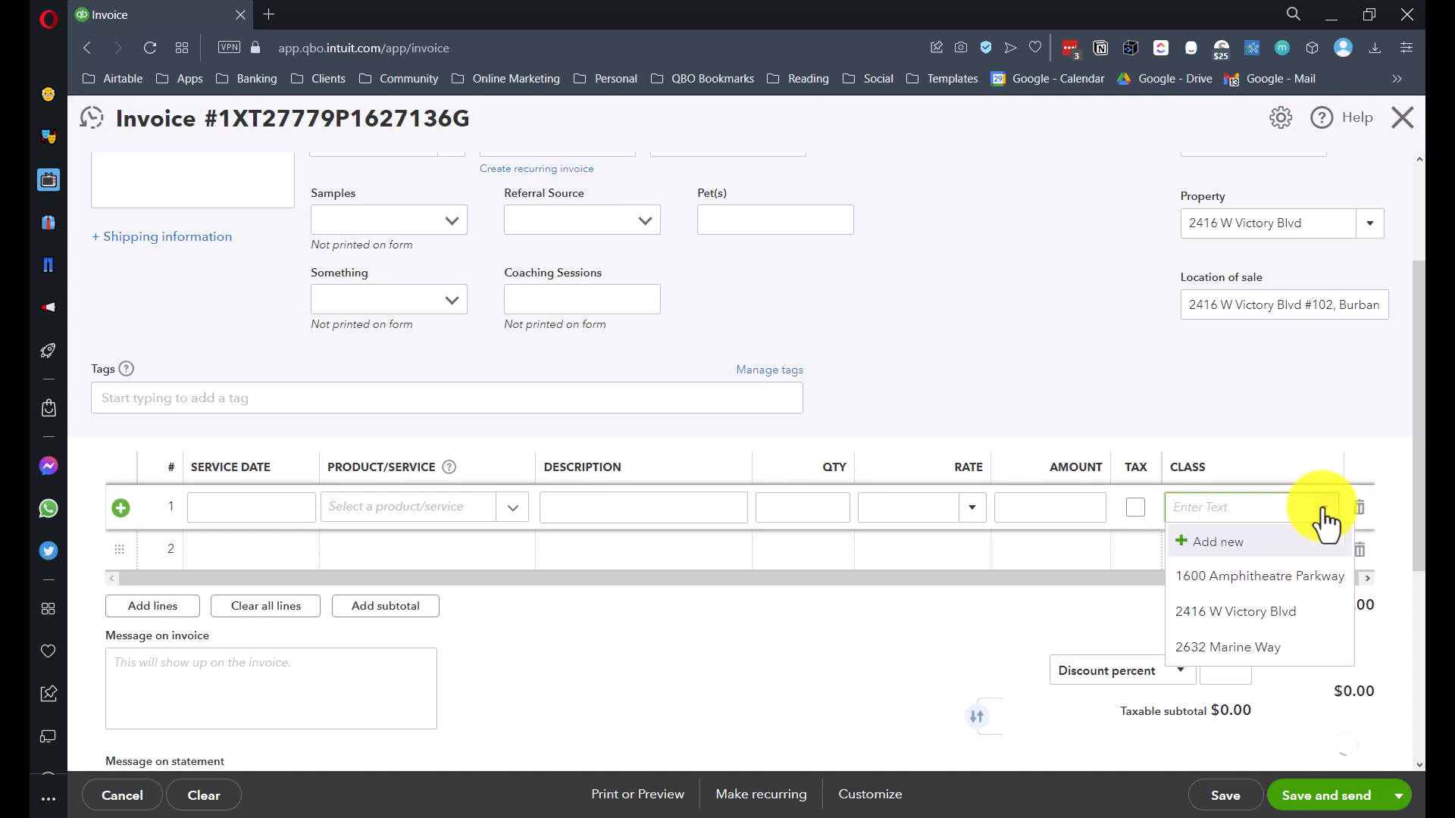
click(269, 507)
scroll(792, 523, down, 1)
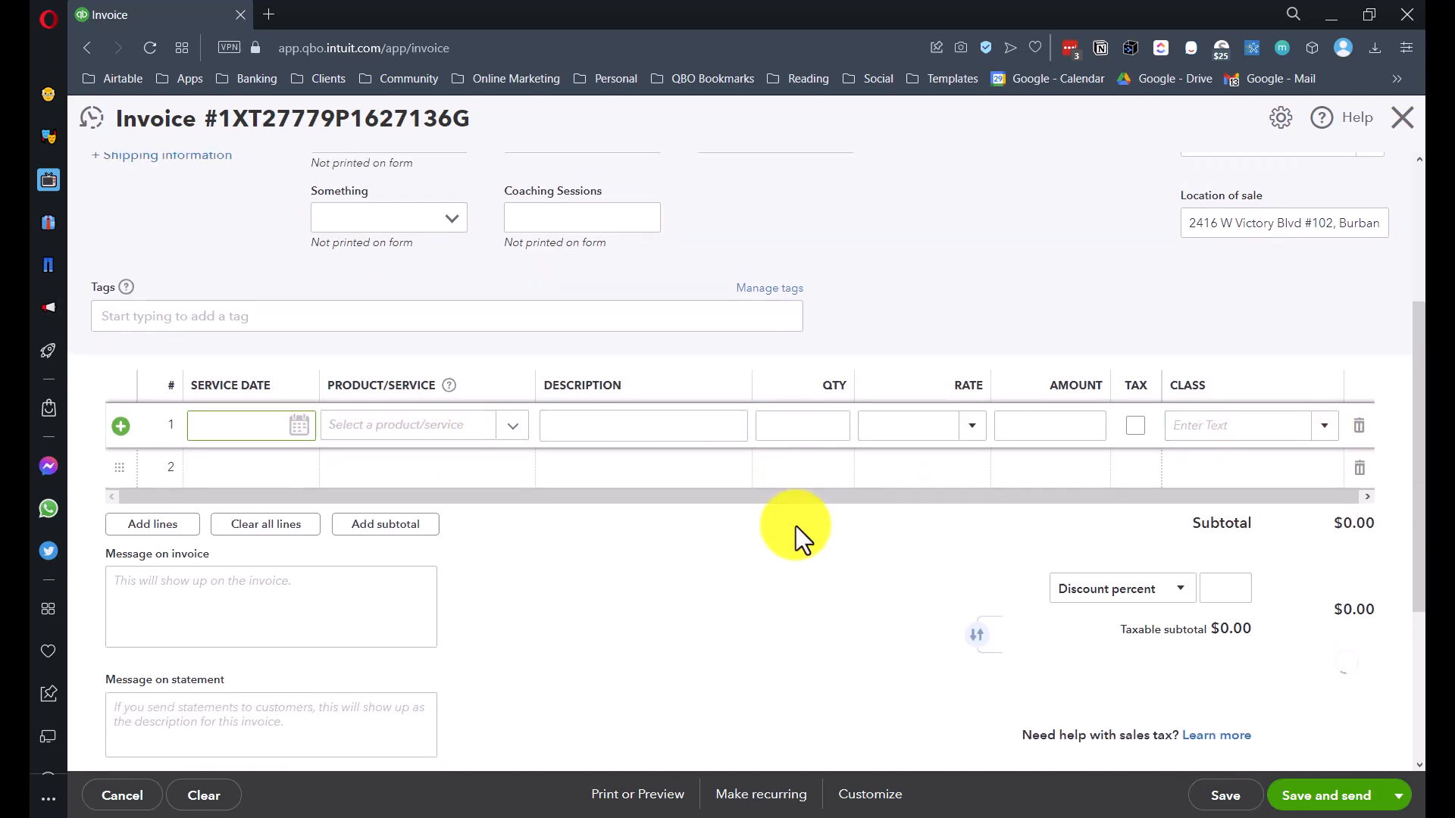
scroll(795, 530, up, 3)
click(1401, 121)
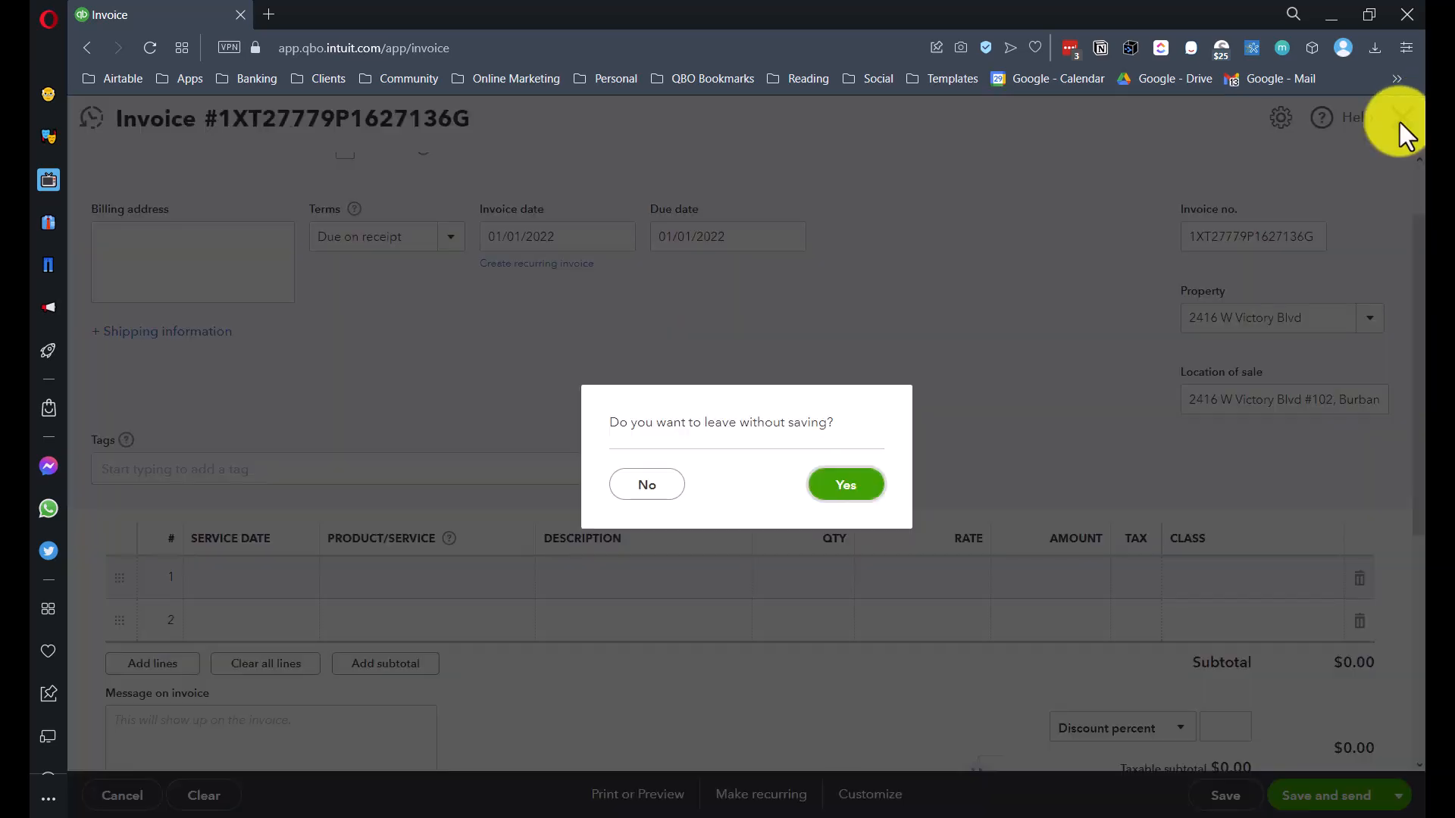
click(846, 485)
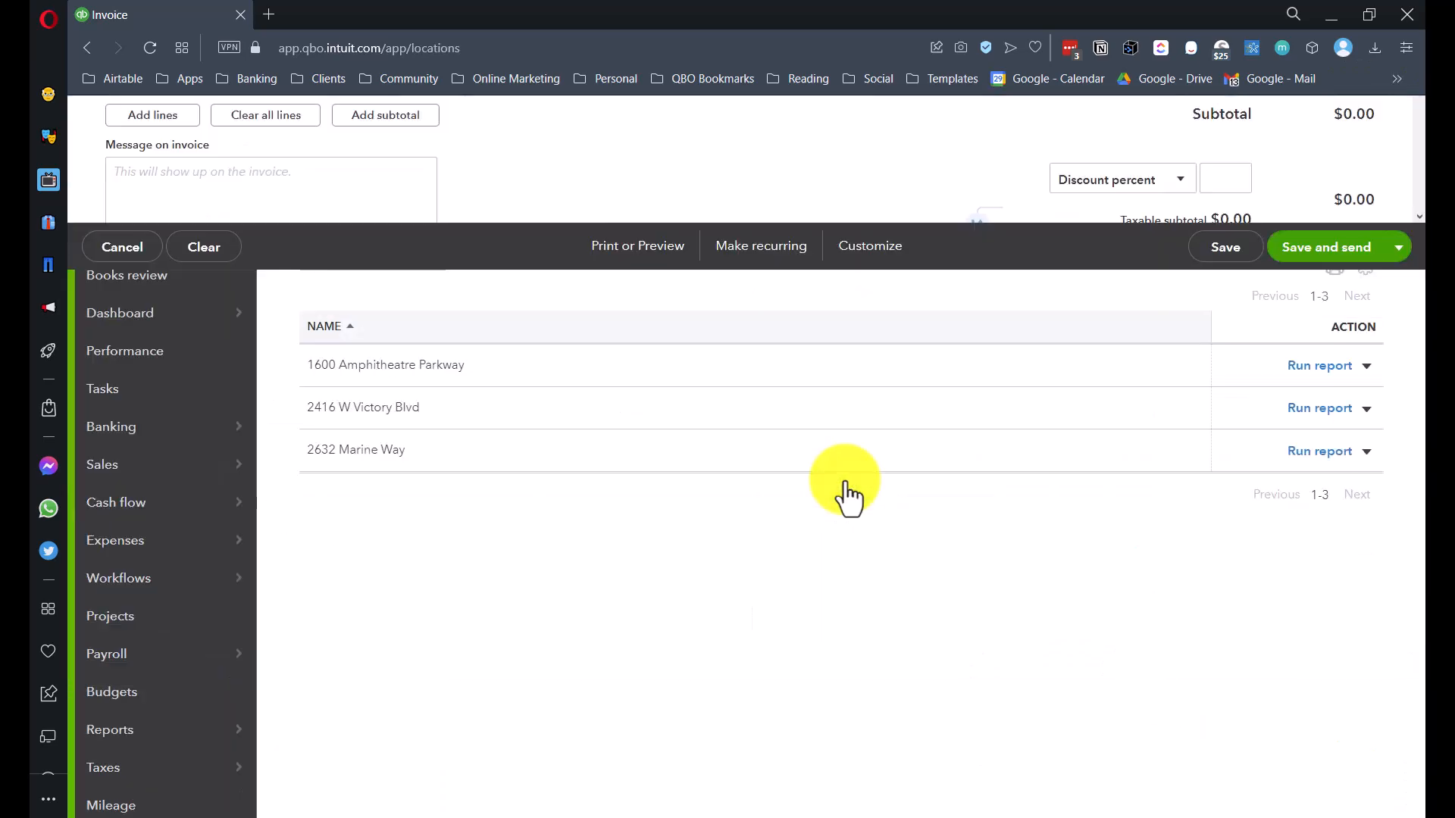
click(203, 189)
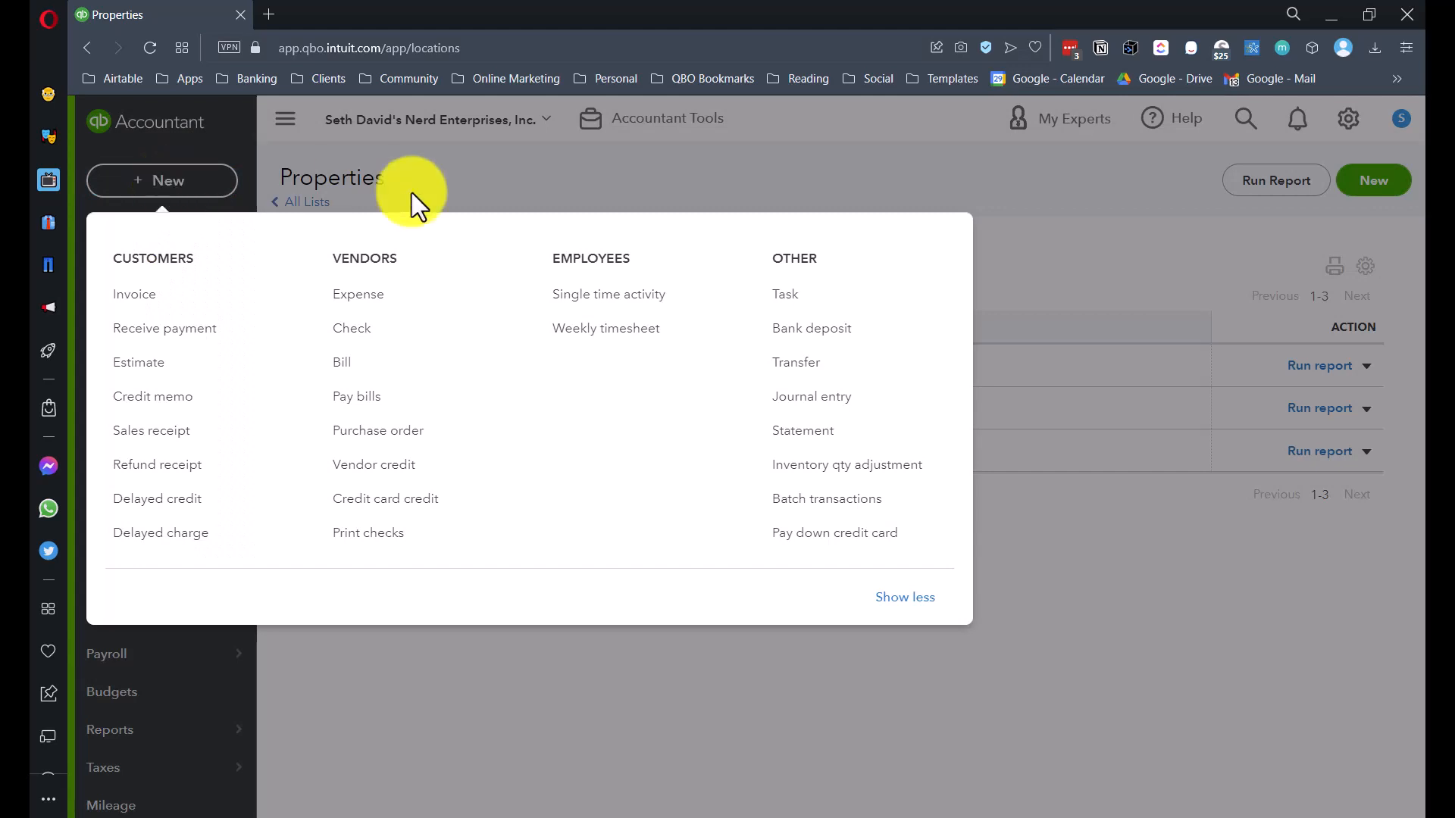
click(383, 311)
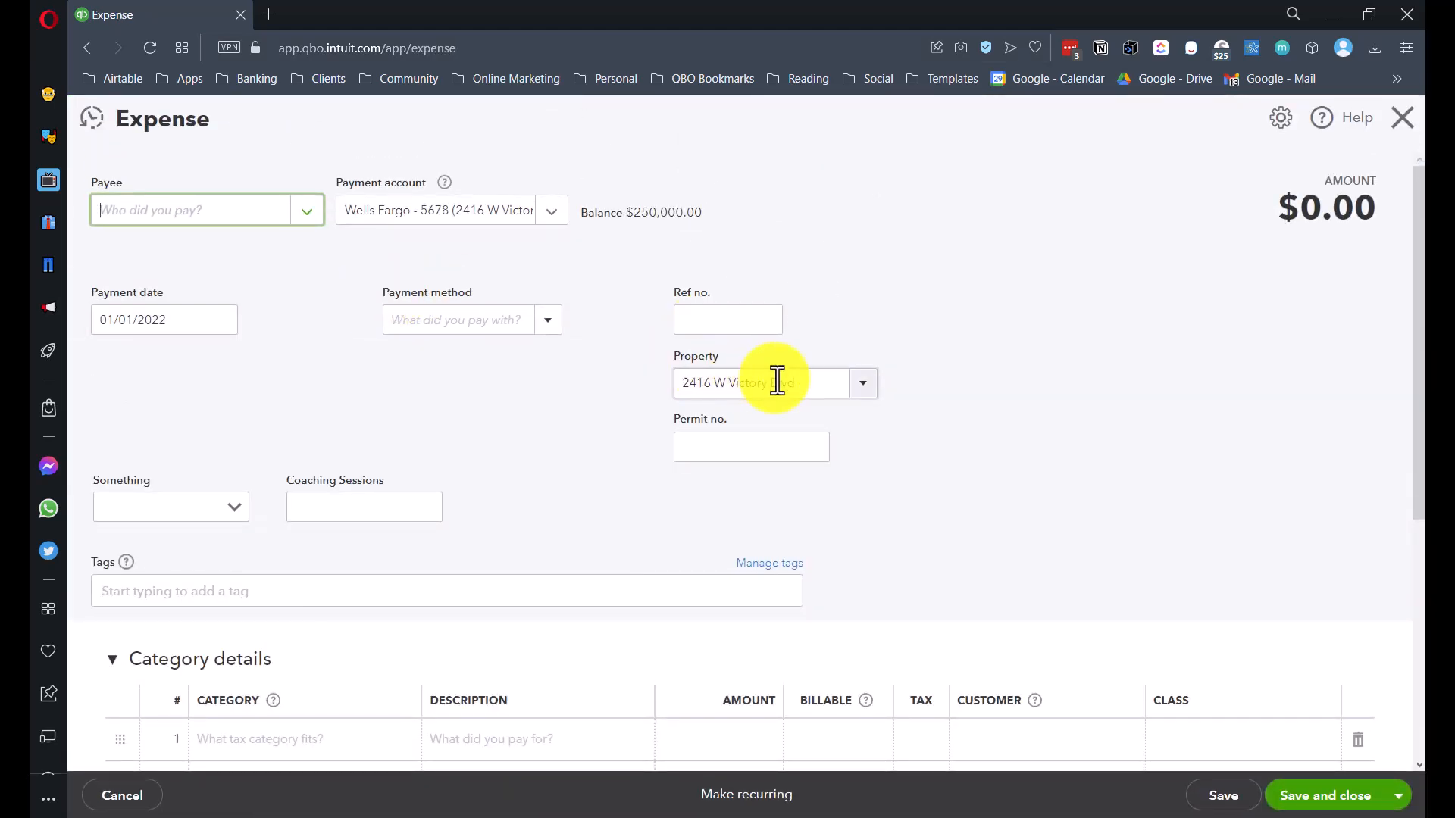
click(697, 375)
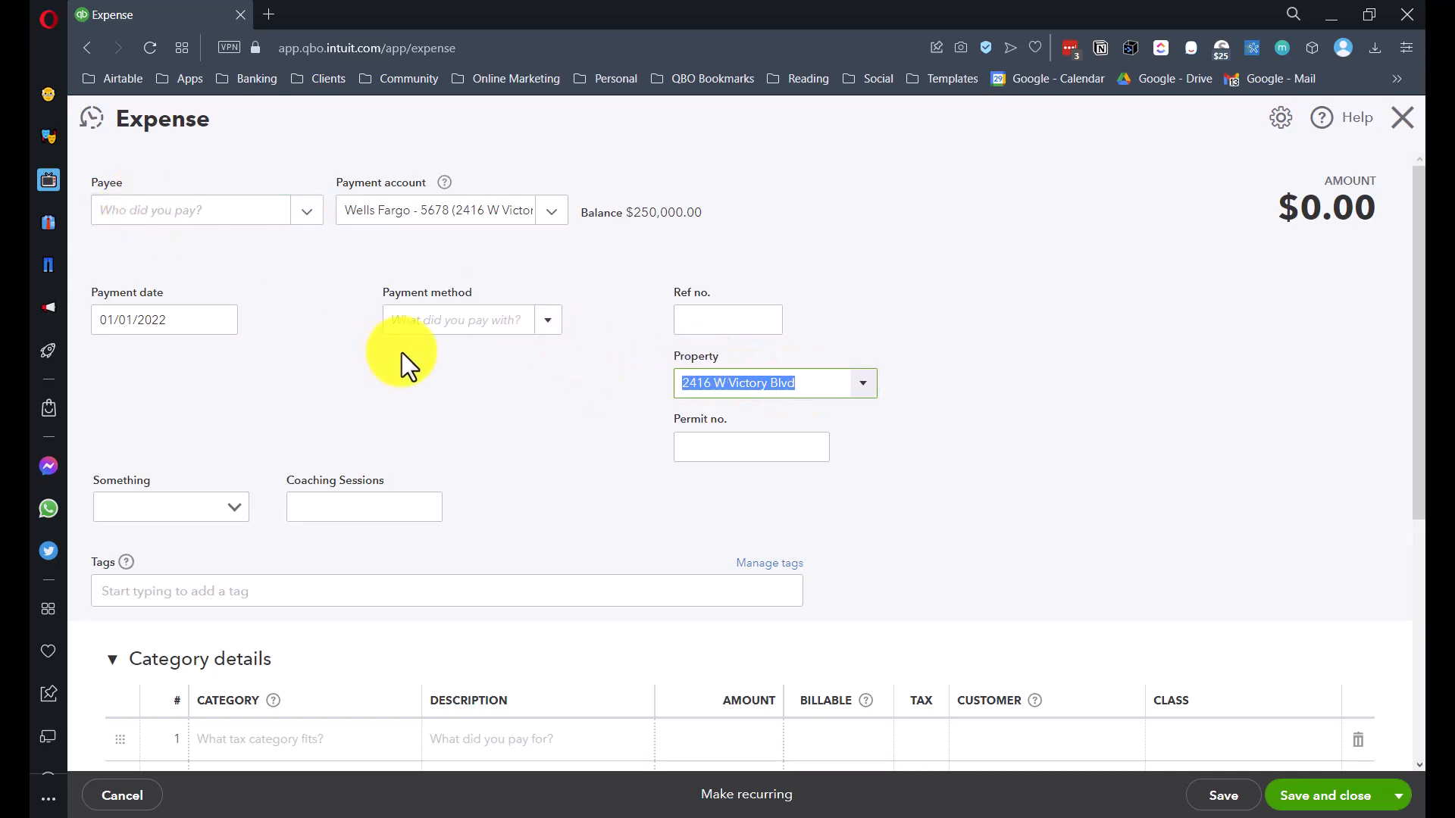
scroll(407, 363, down, 3)
click(1211, 455)
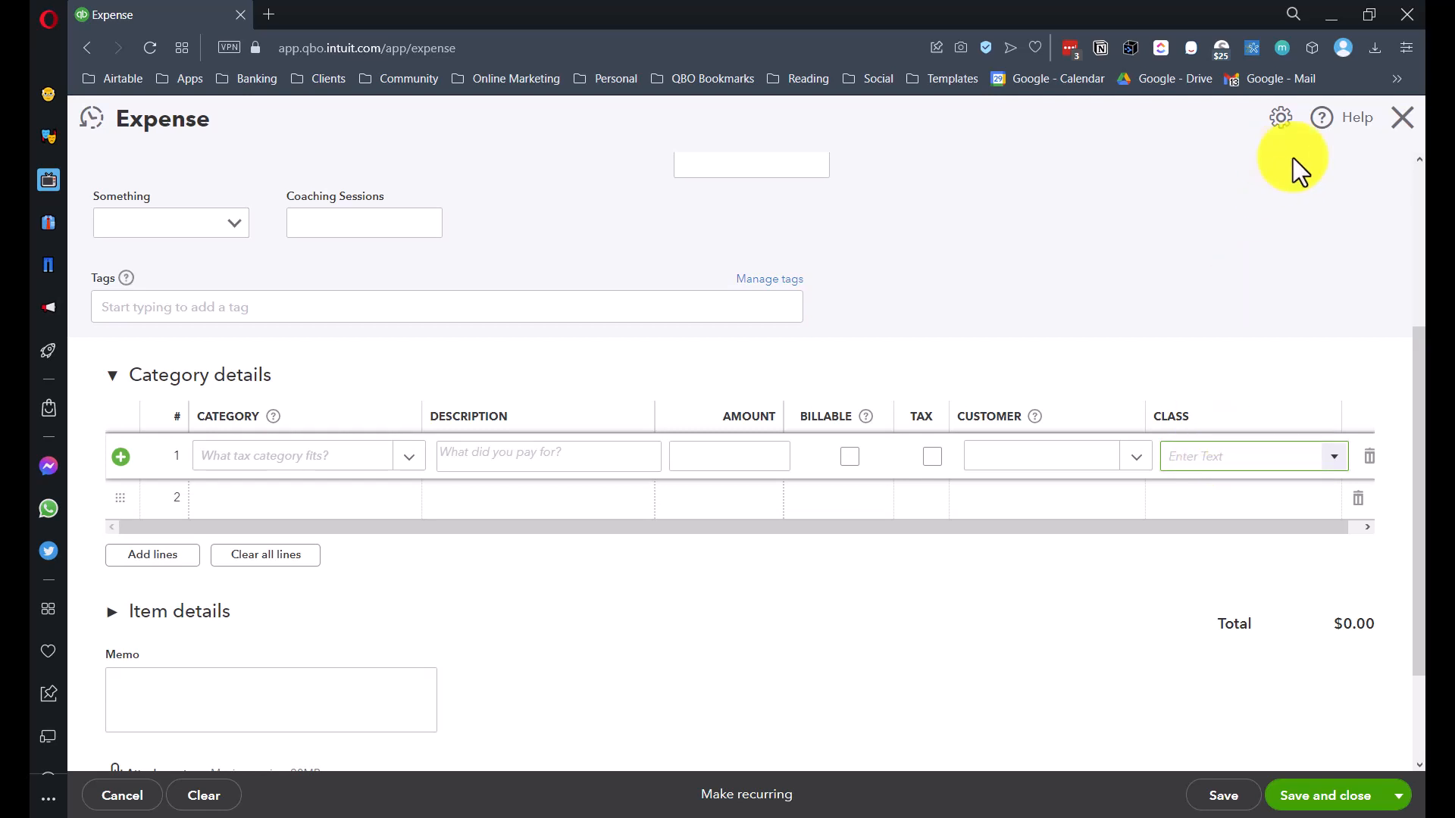
click(1405, 119)
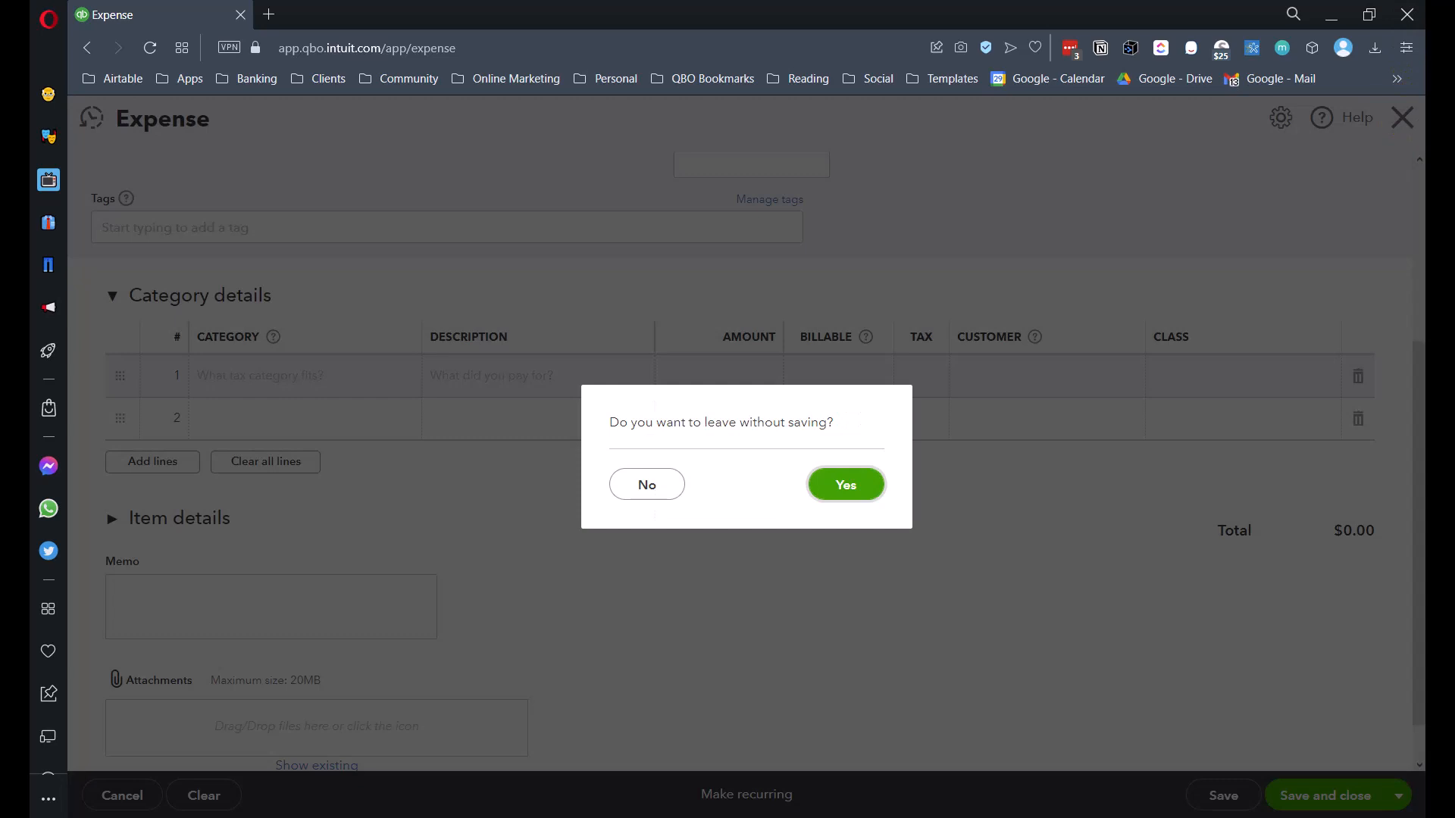
click(841, 488)
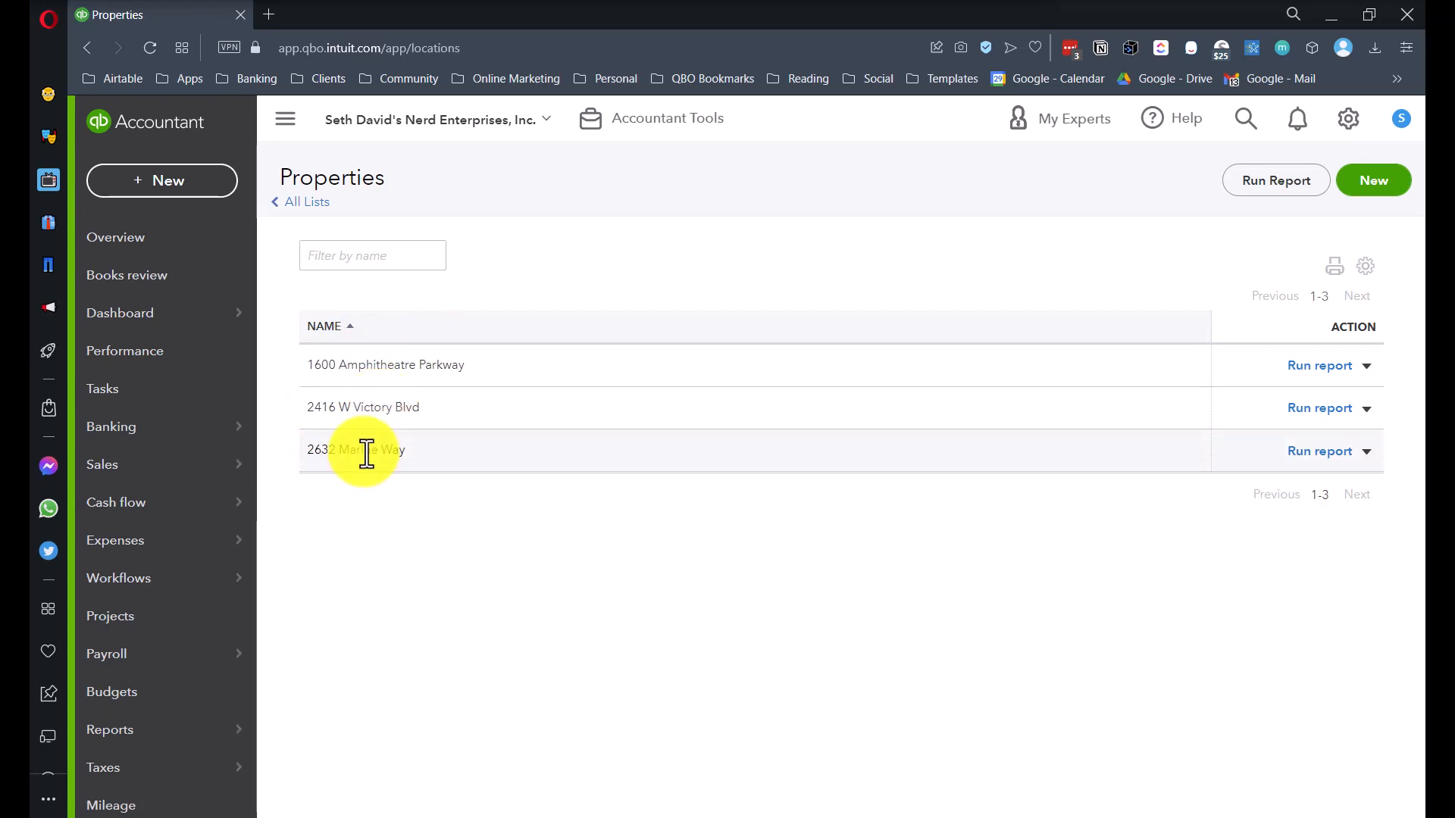
scroll(135, 561, down, 2)
mouse_move(189, 574)
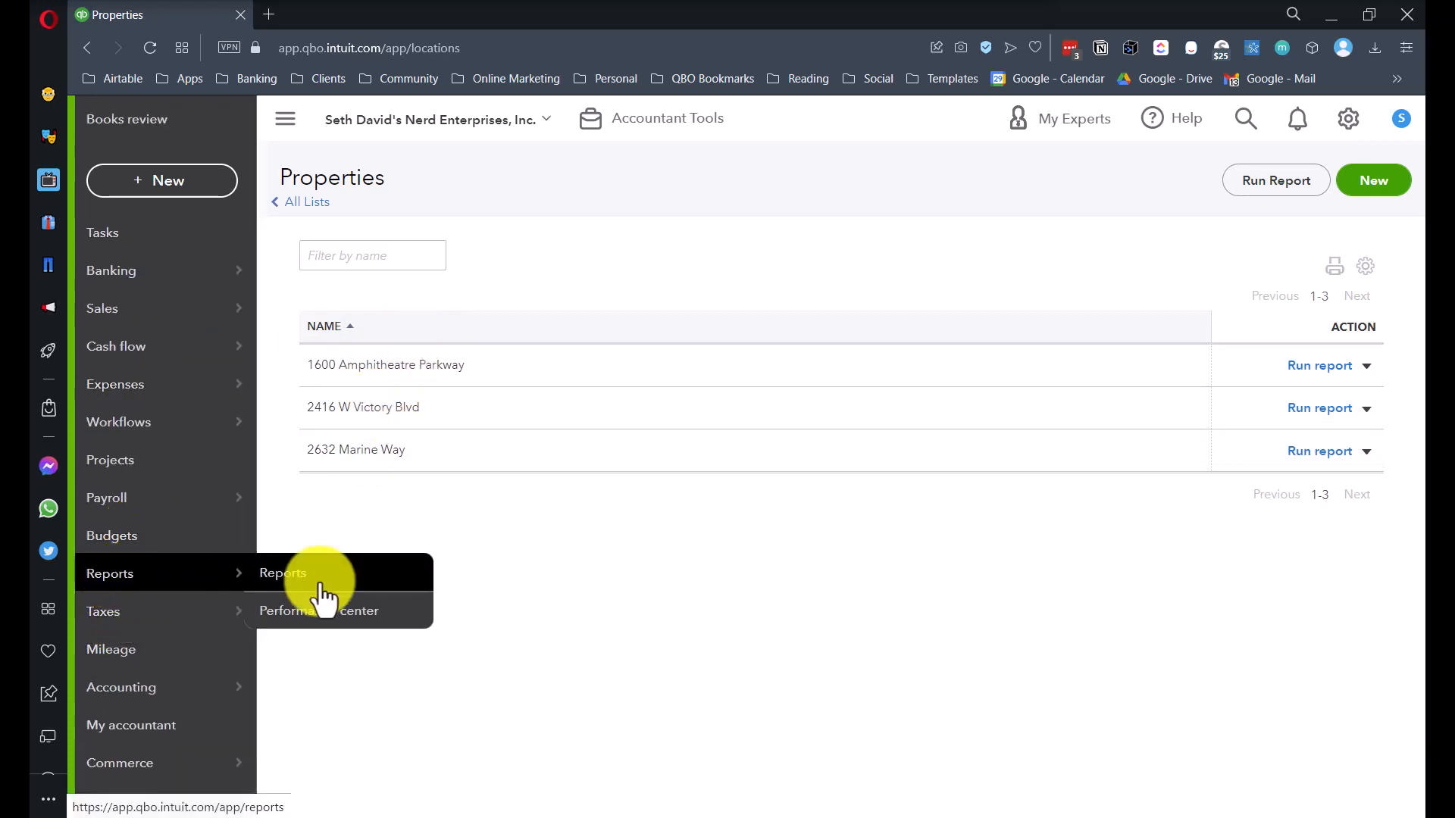
- Run the Balance Sheet report with Display columns by set to Properties
click(283, 581)
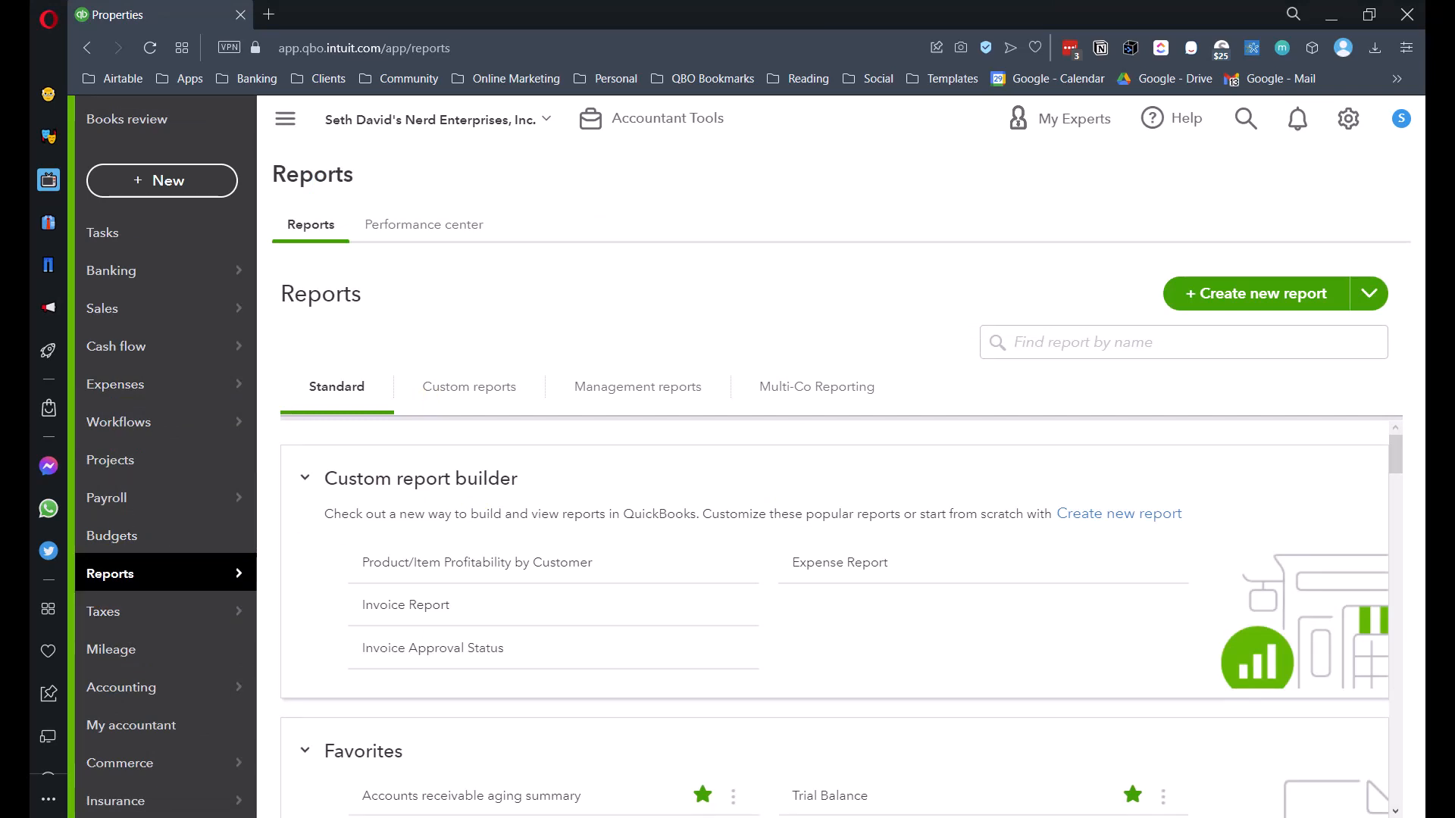
scroll(411, 502, down, 4)
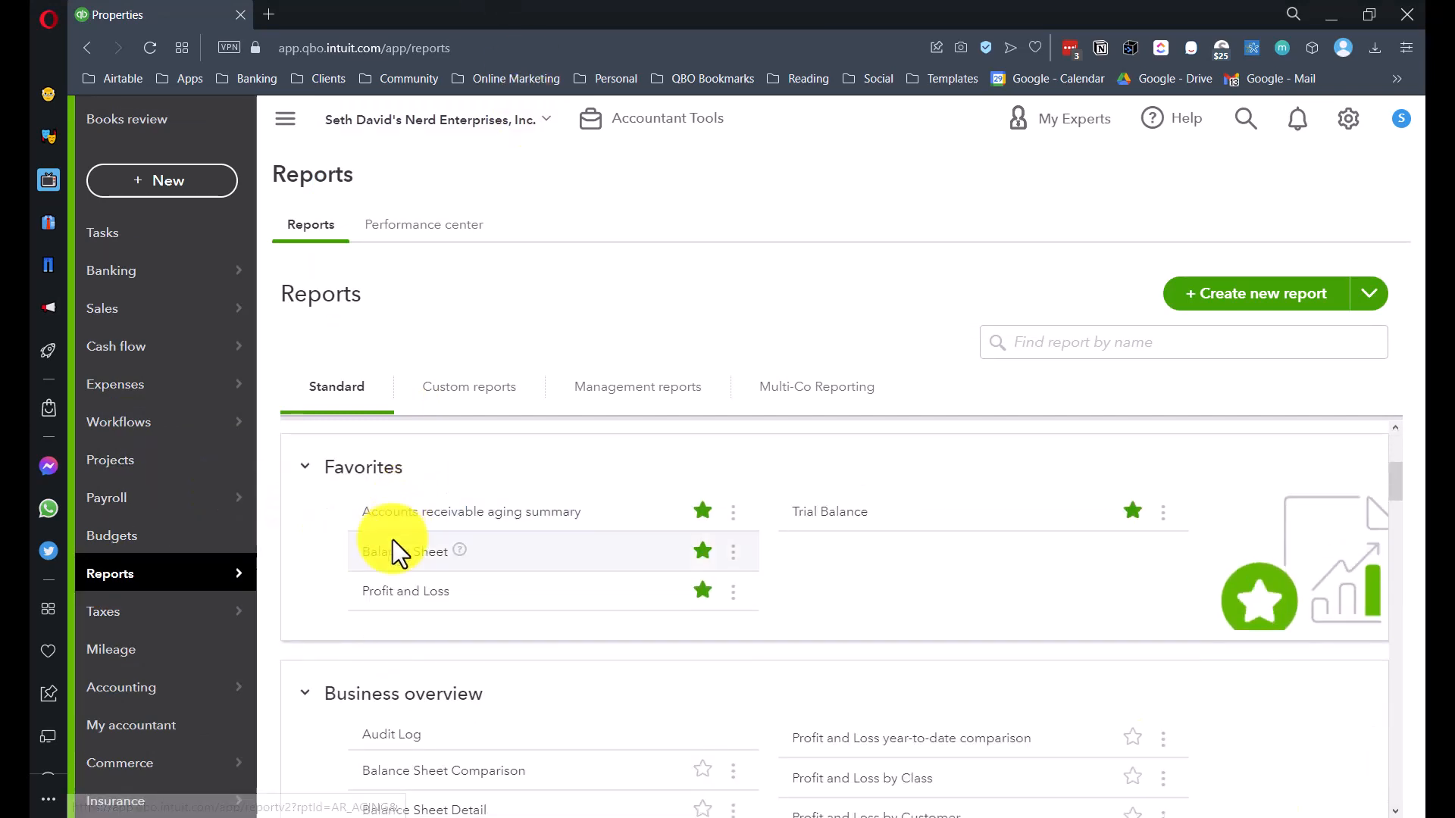
click(391, 558)
scroll(388, 560, down, 4)
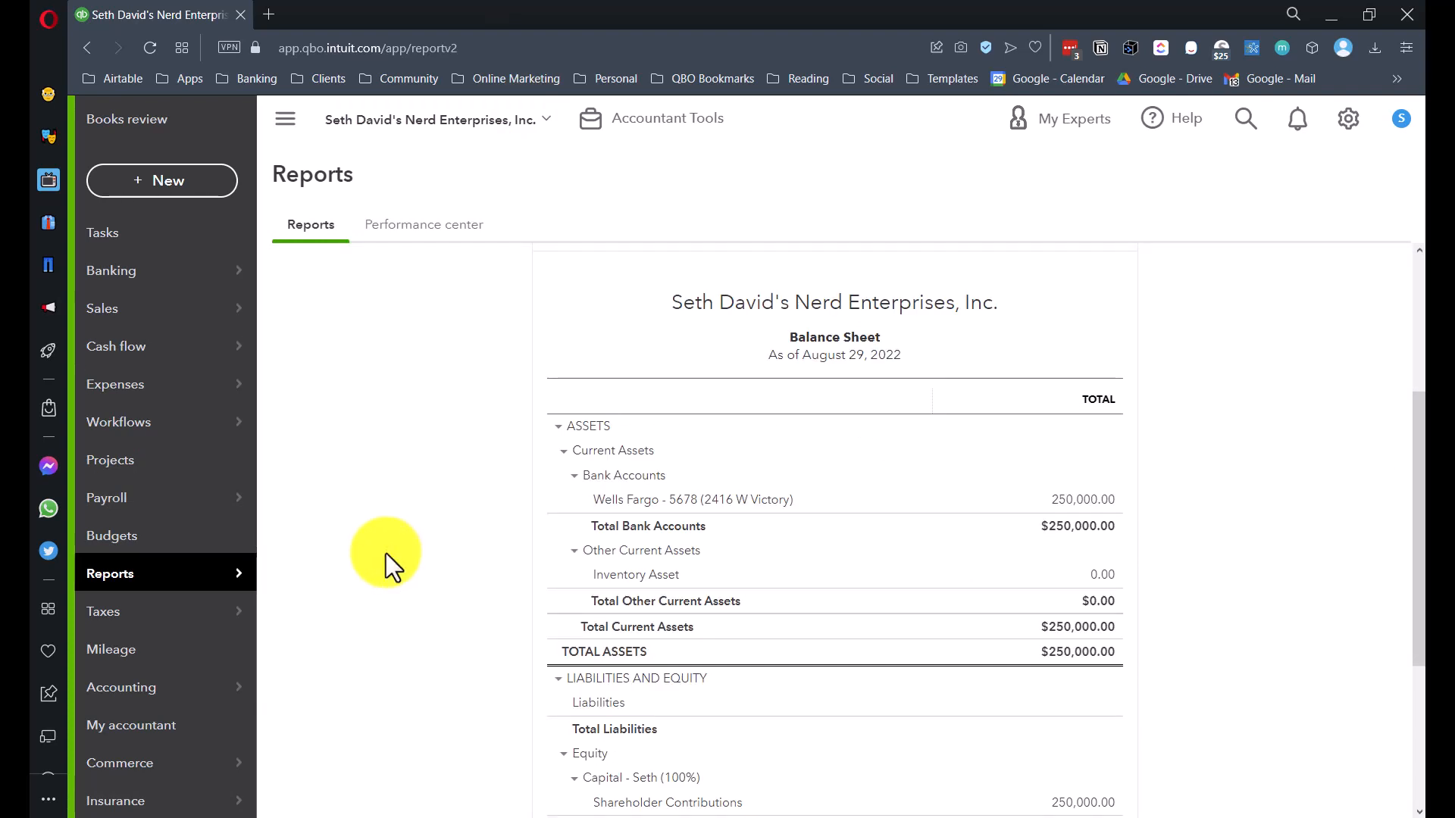
scroll(382, 526, up, 4)
click(409, 441)
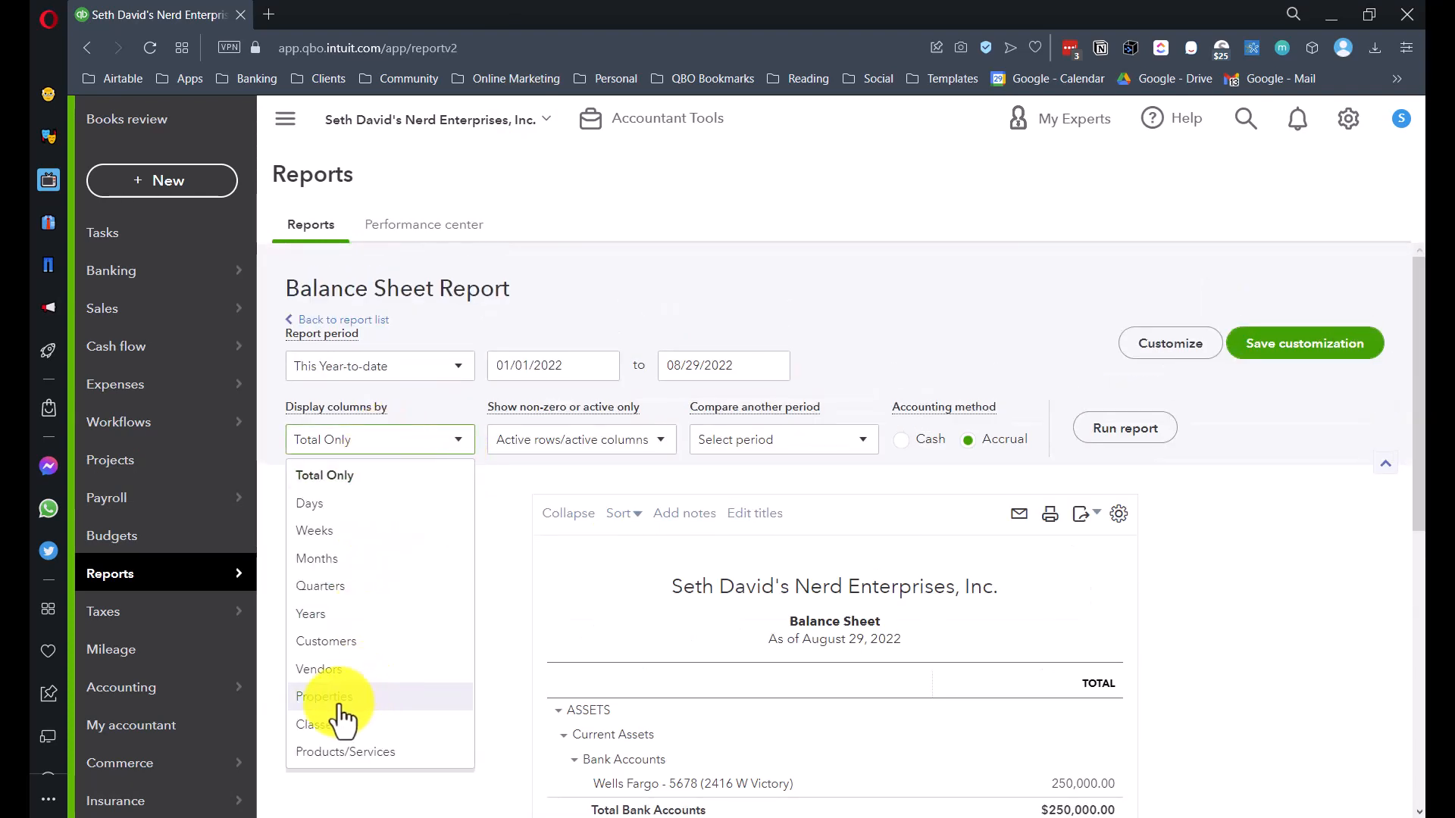
click(317, 695)
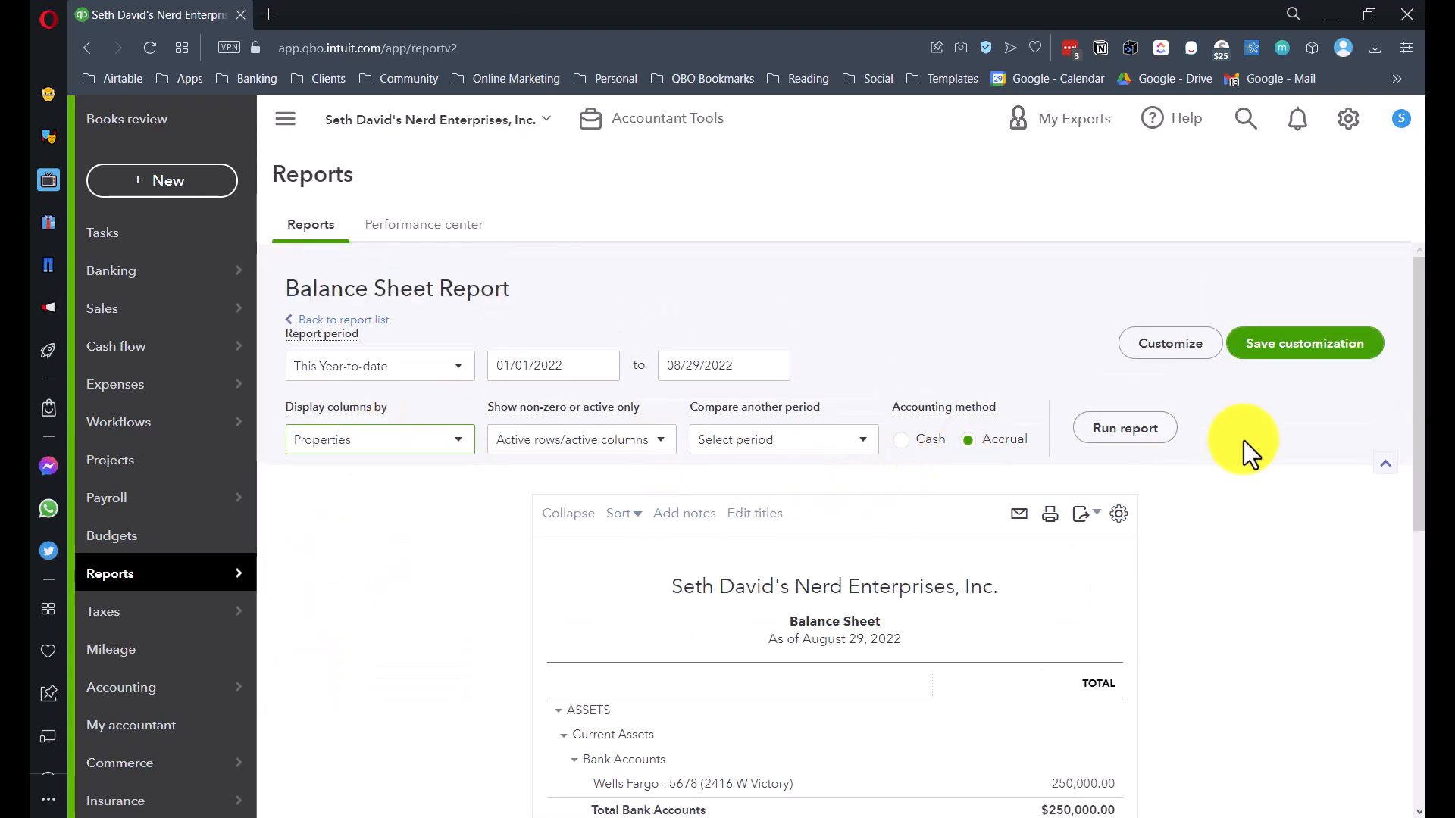
click(1133, 428)
scroll(1129, 448, down, 3)
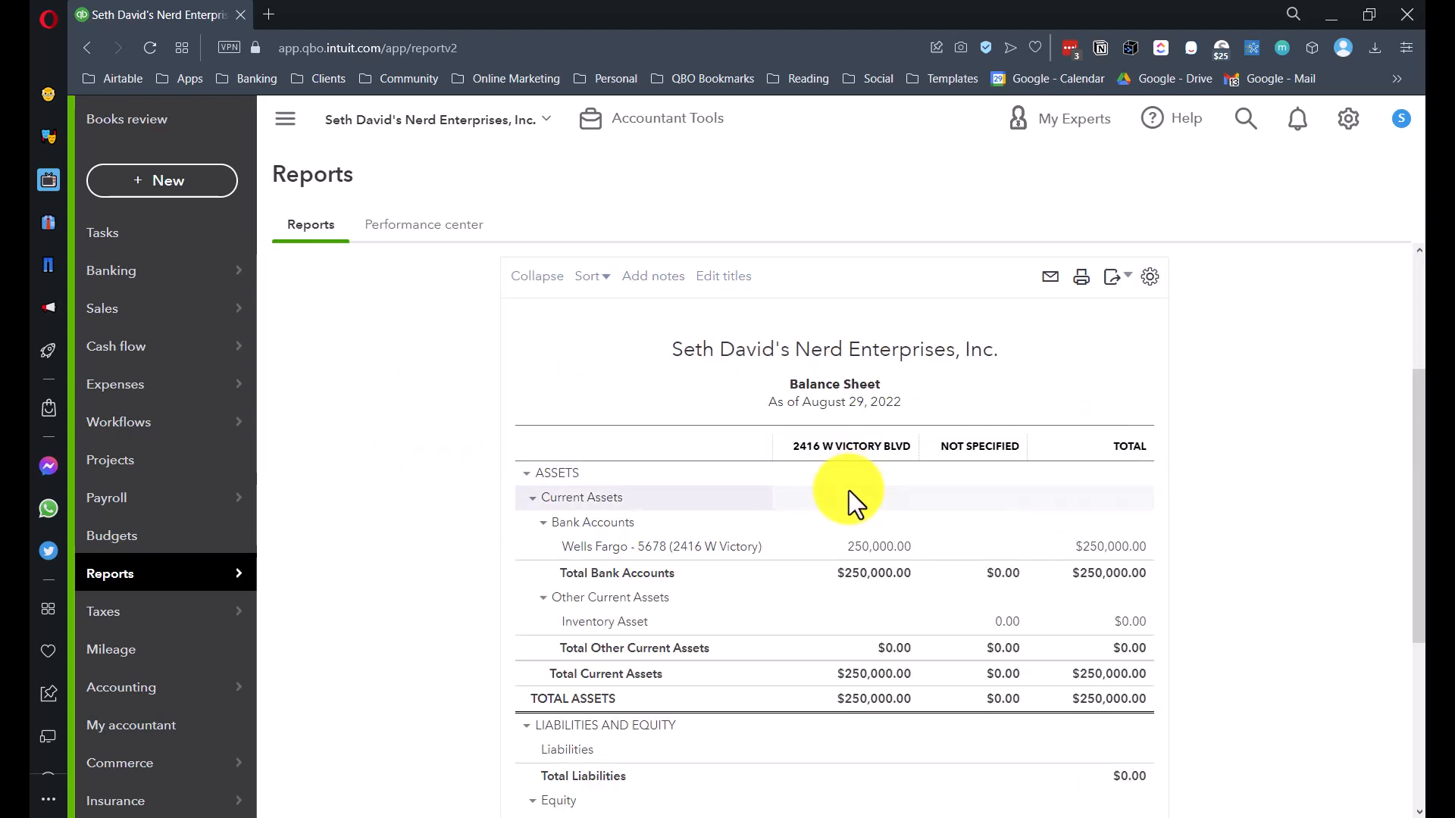
scroll(849, 490, down, 3)
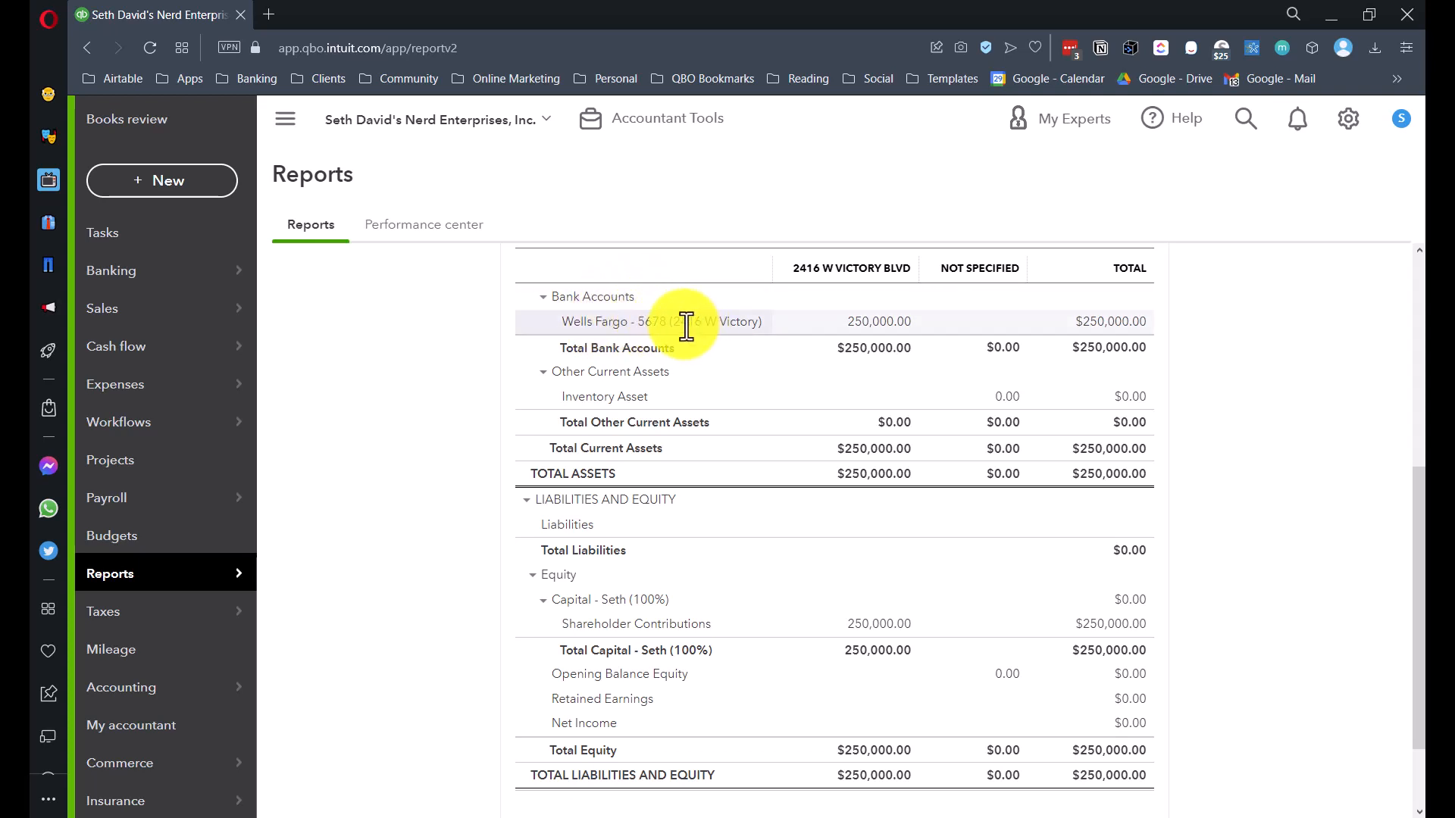
drag(678, 324, 750, 322)
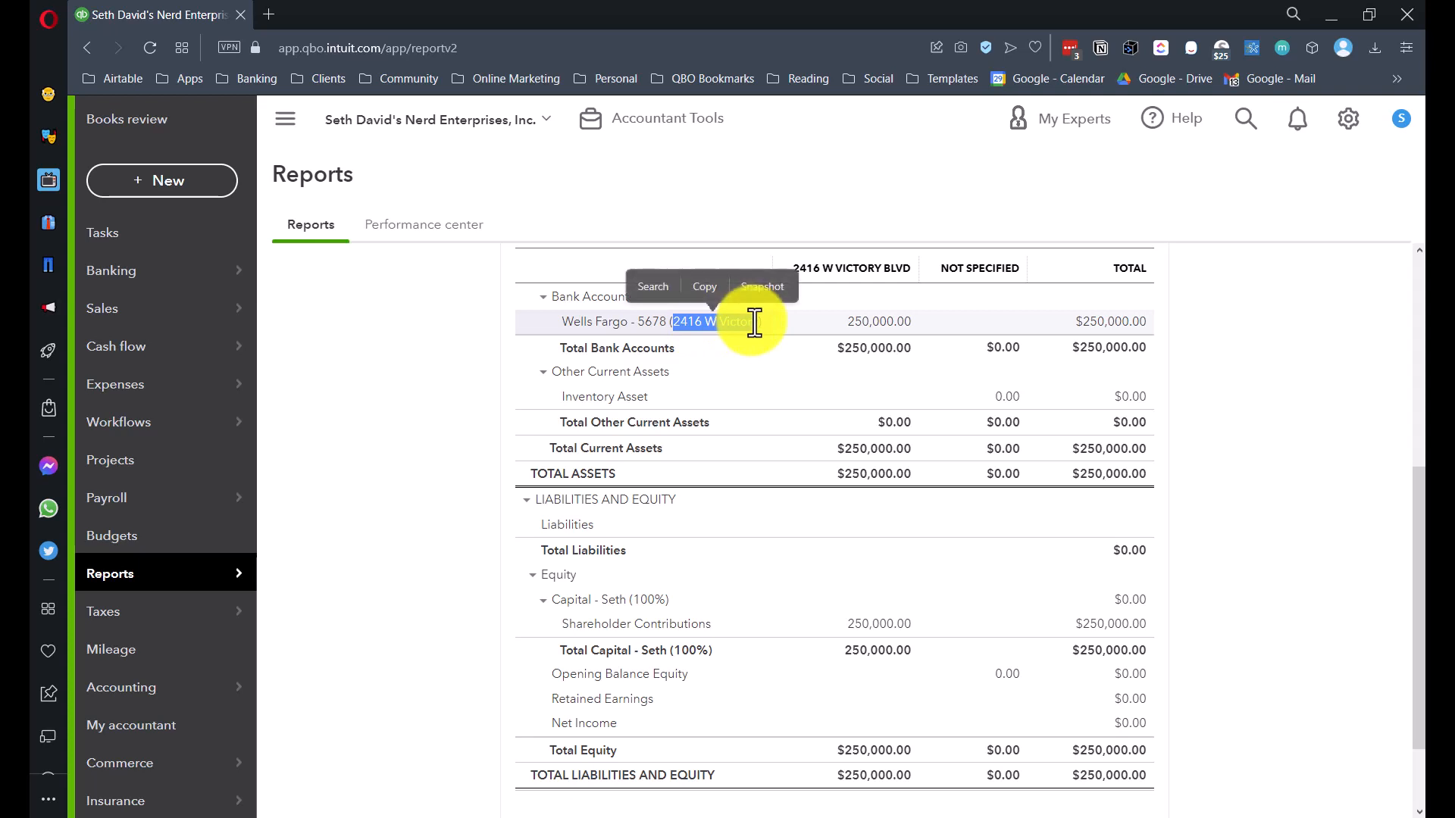
click(752, 323)
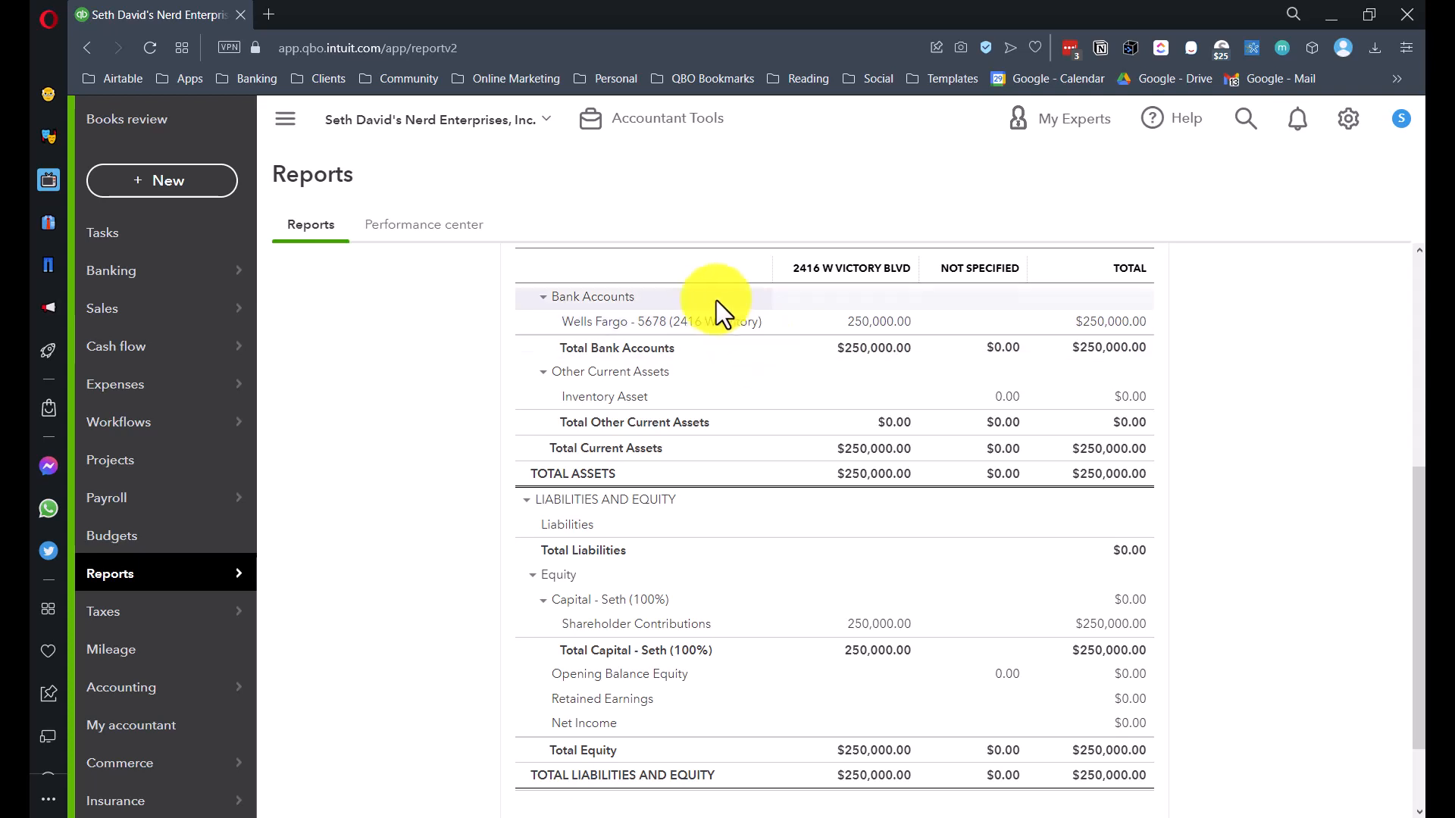
drag(675, 322, 740, 321)
click(742, 325)
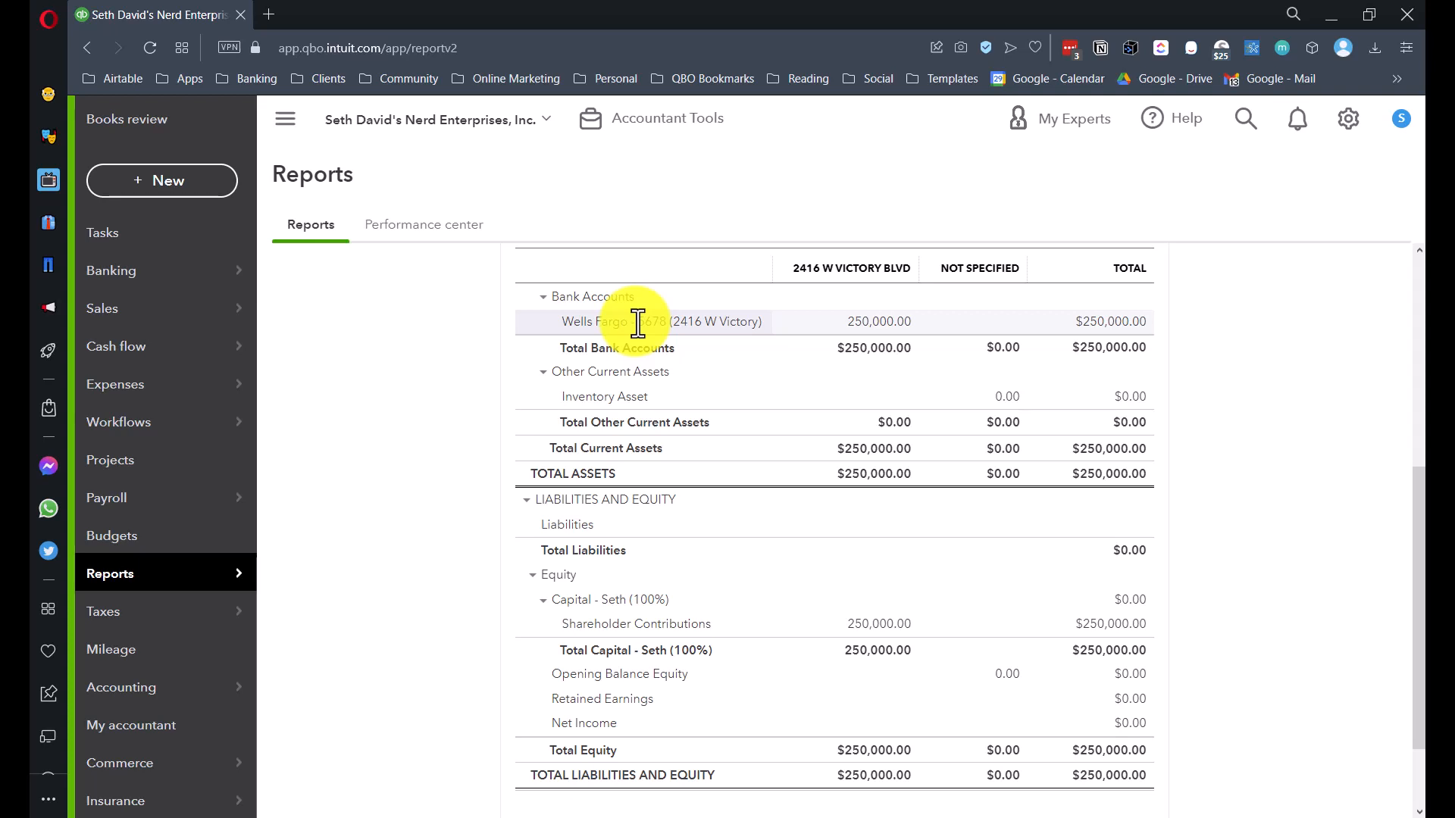
scroll(483, 409, up, 2)
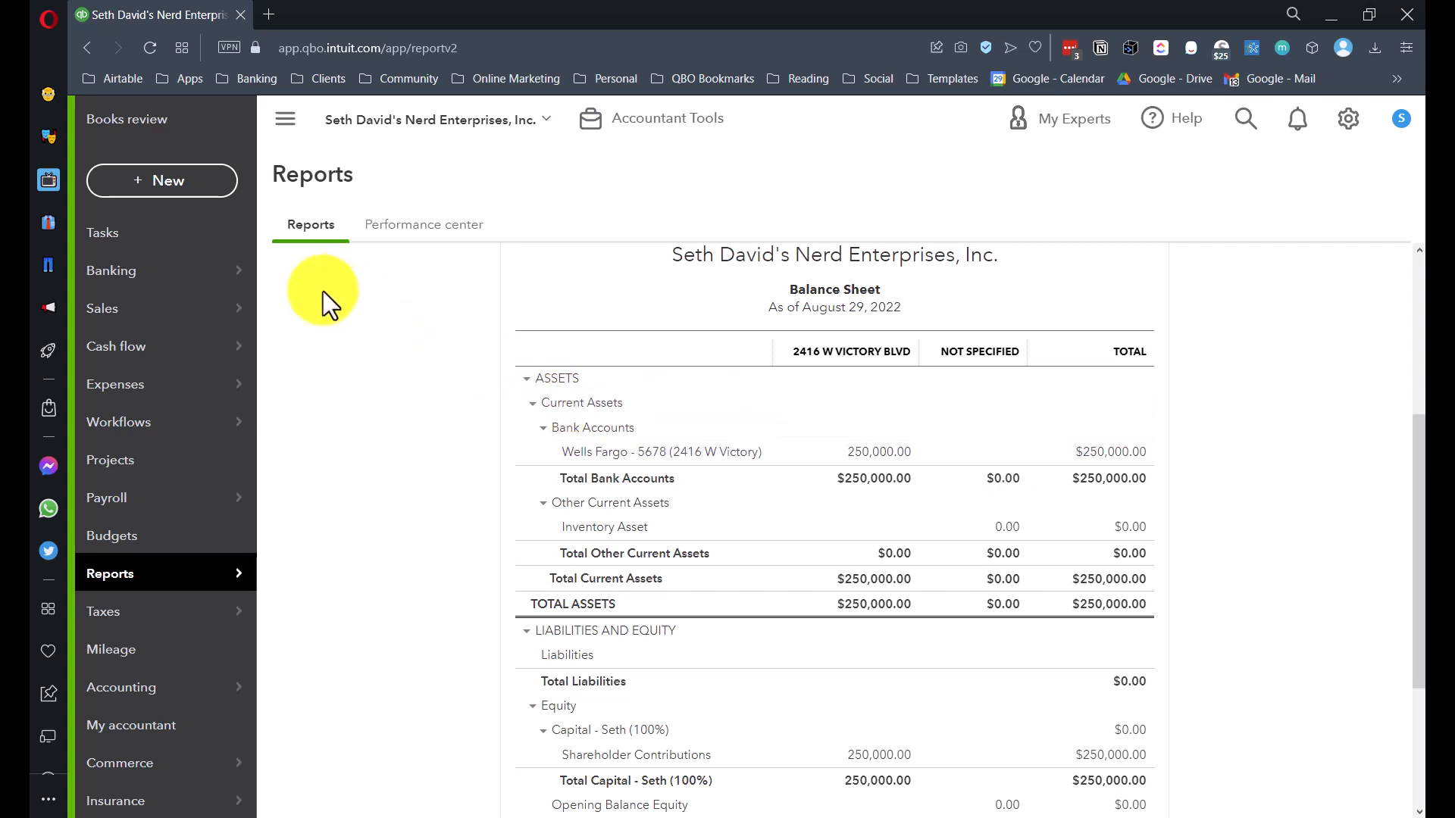
click(162, 195)
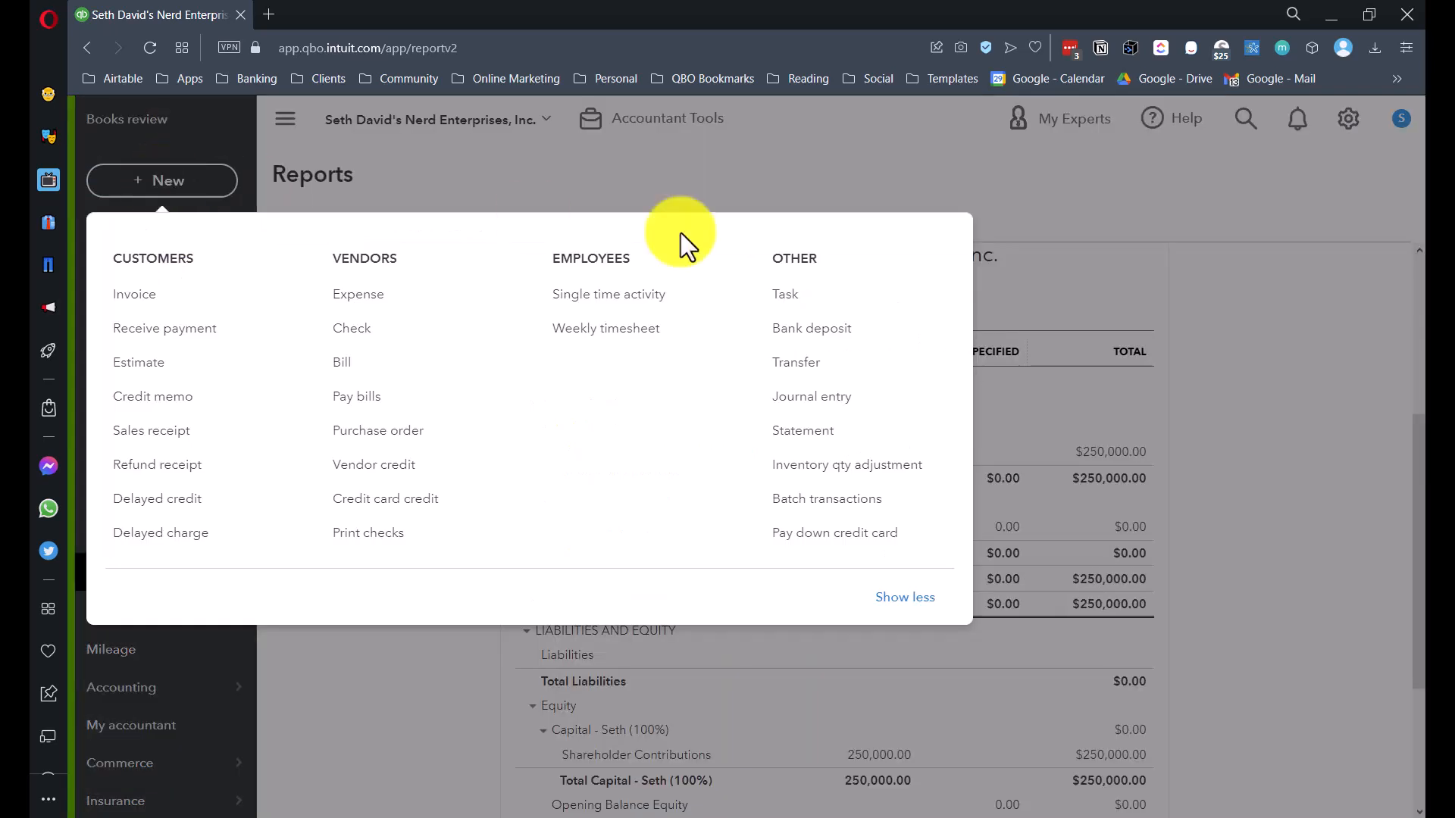
- Start a journal entry dated 01/14/2022 with Wells Fargo as the account on lines 1 and 2
click(826, 400)
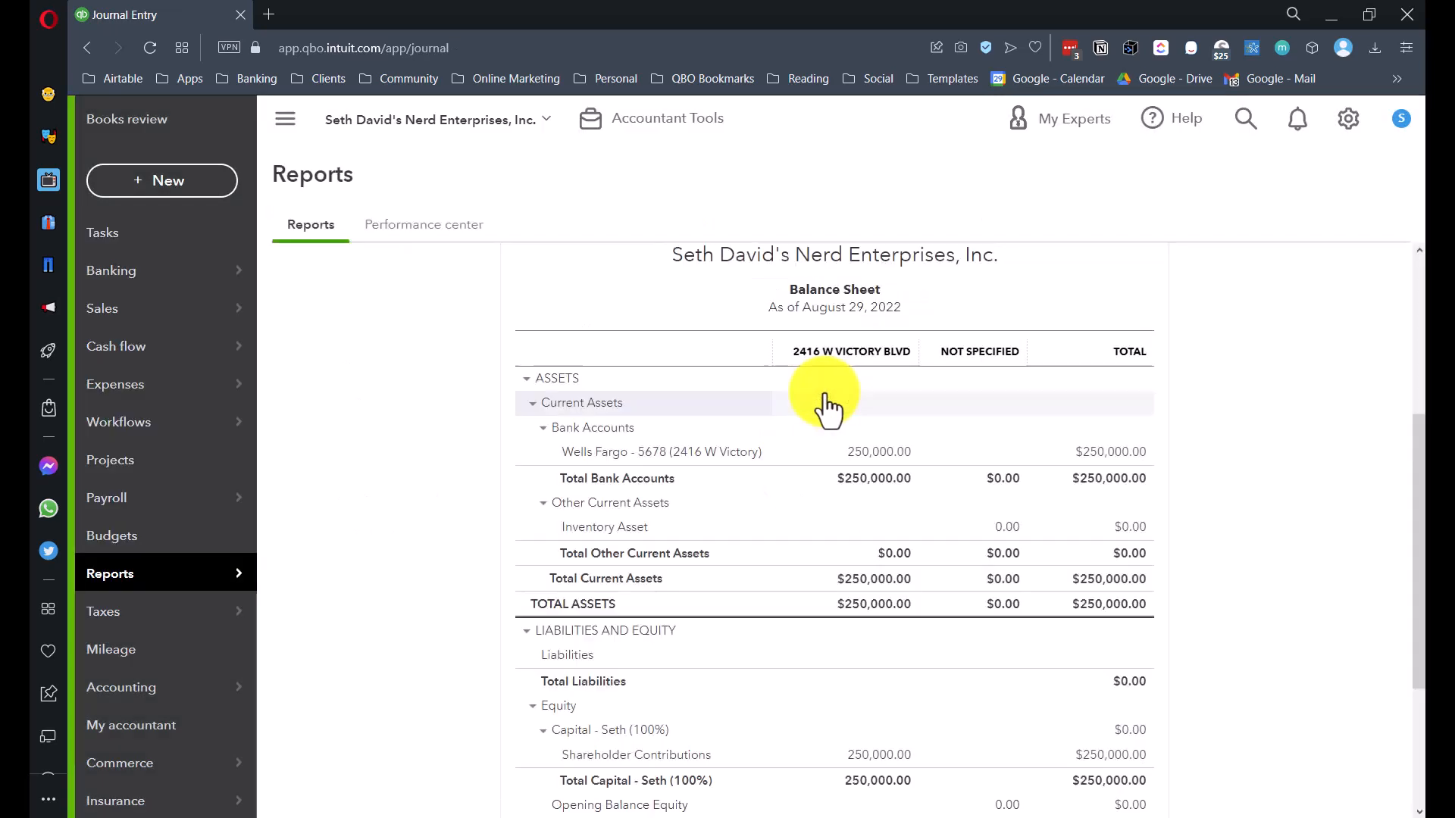
click(182, 260)
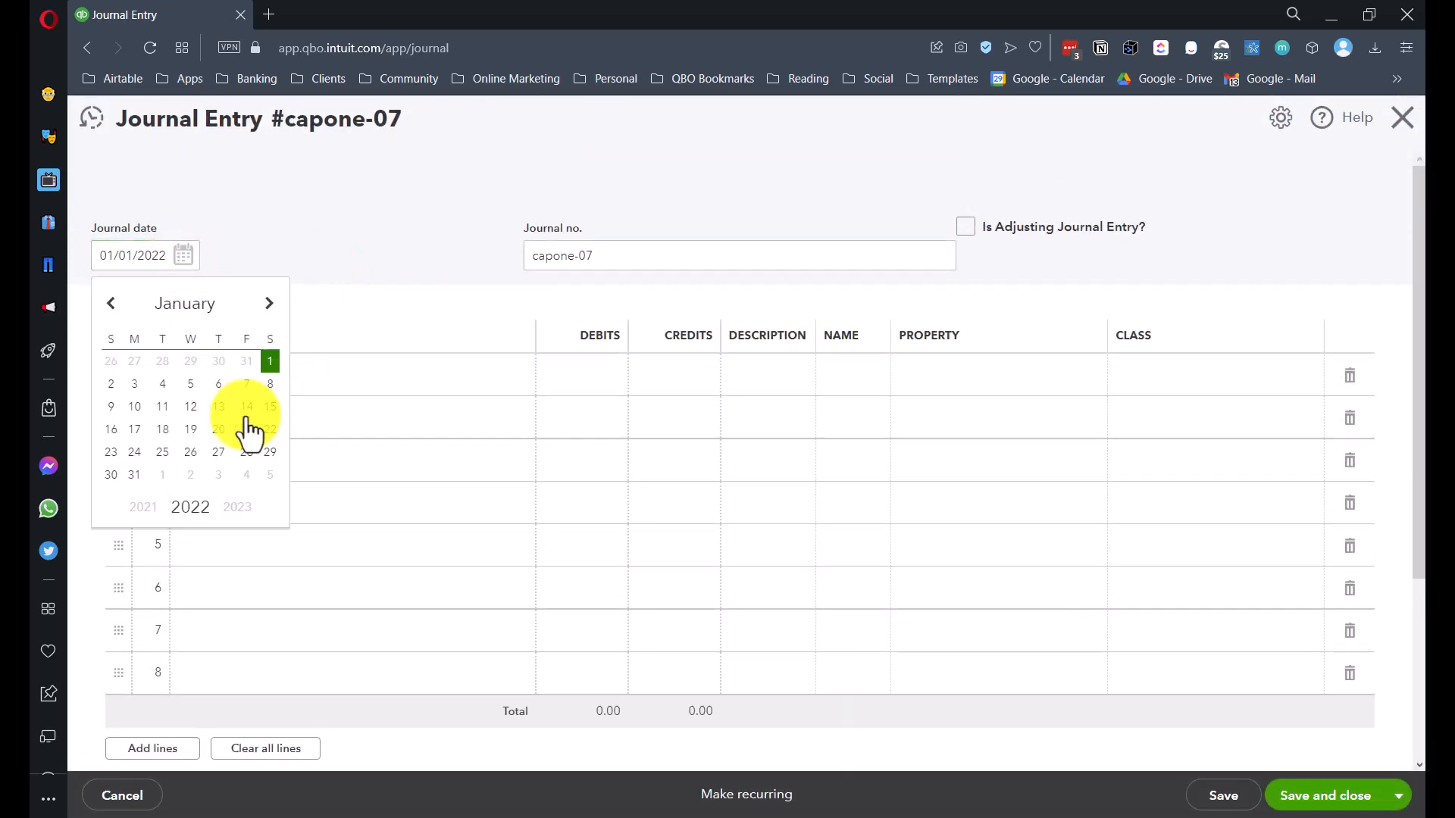
click(247, 425)
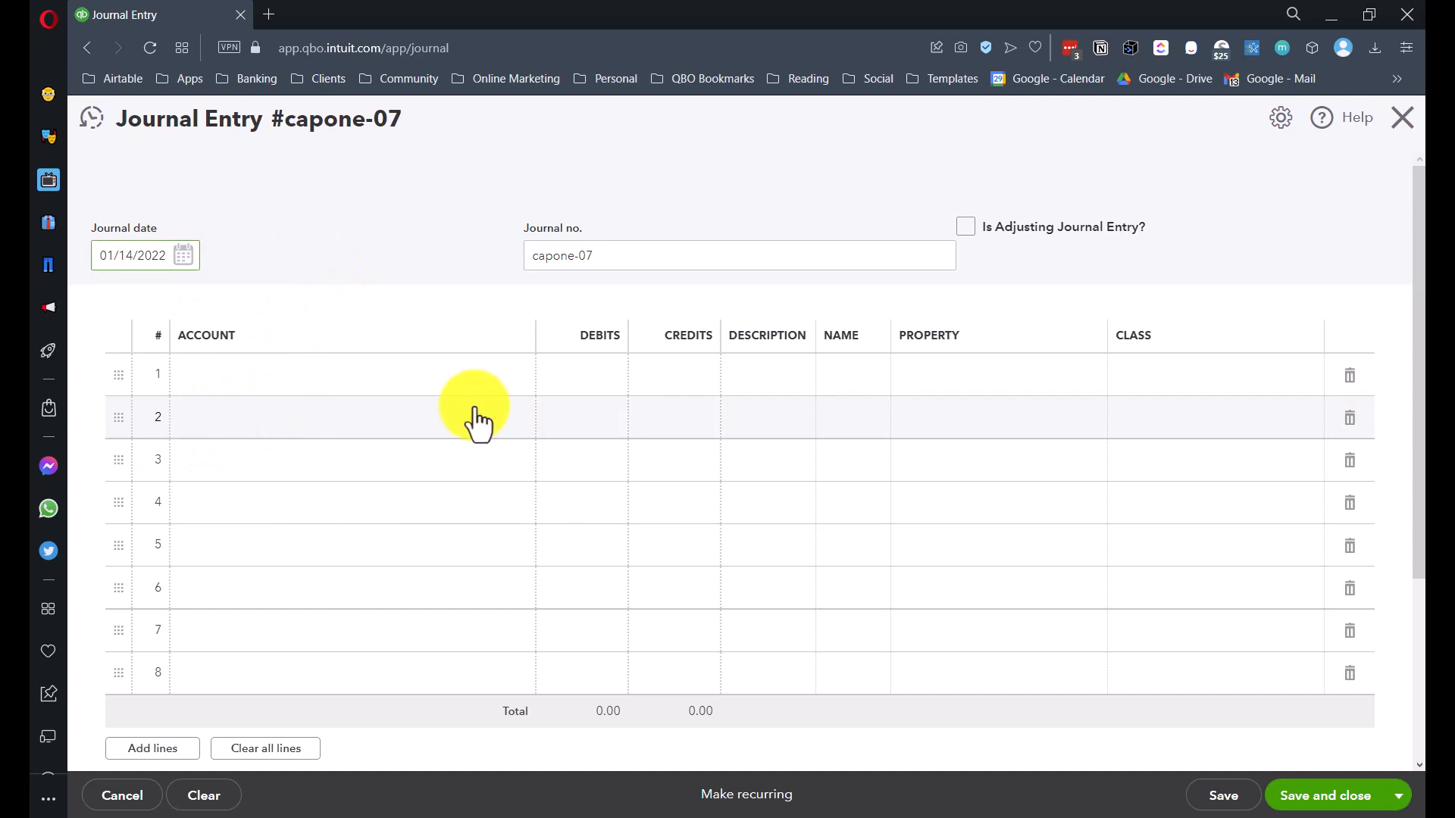
click(588, 377)
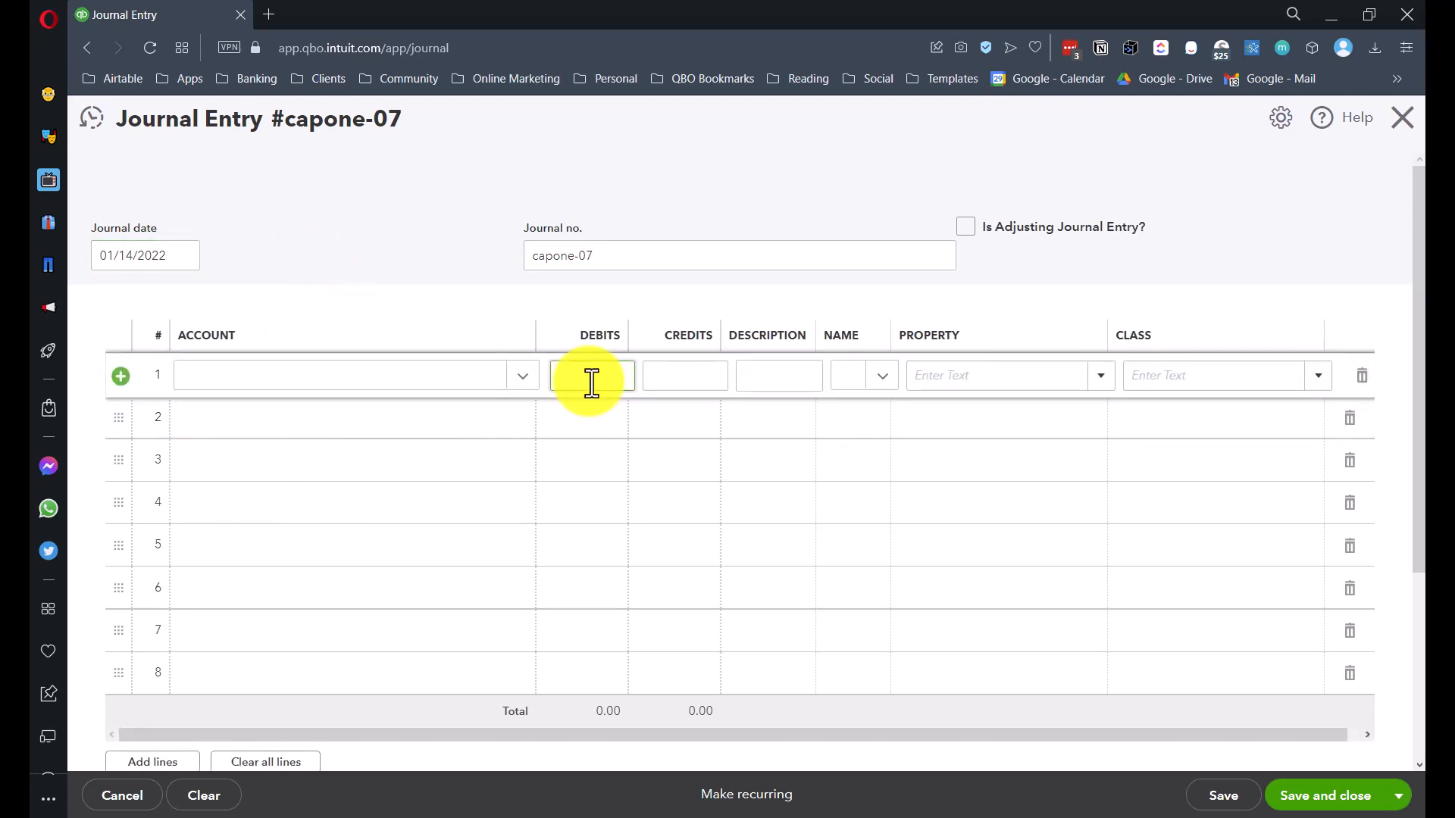
click(201, 375)
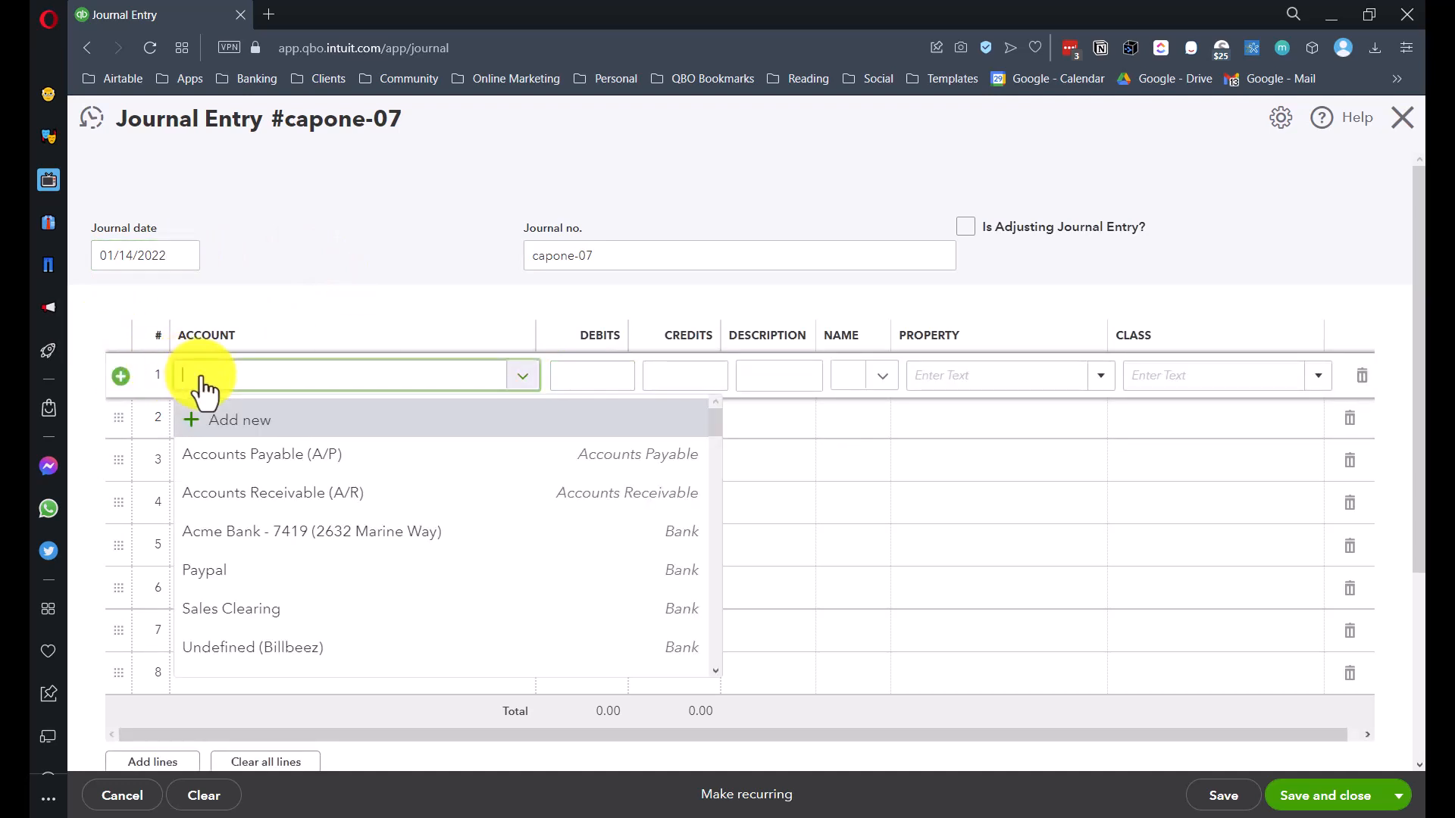
text(well)
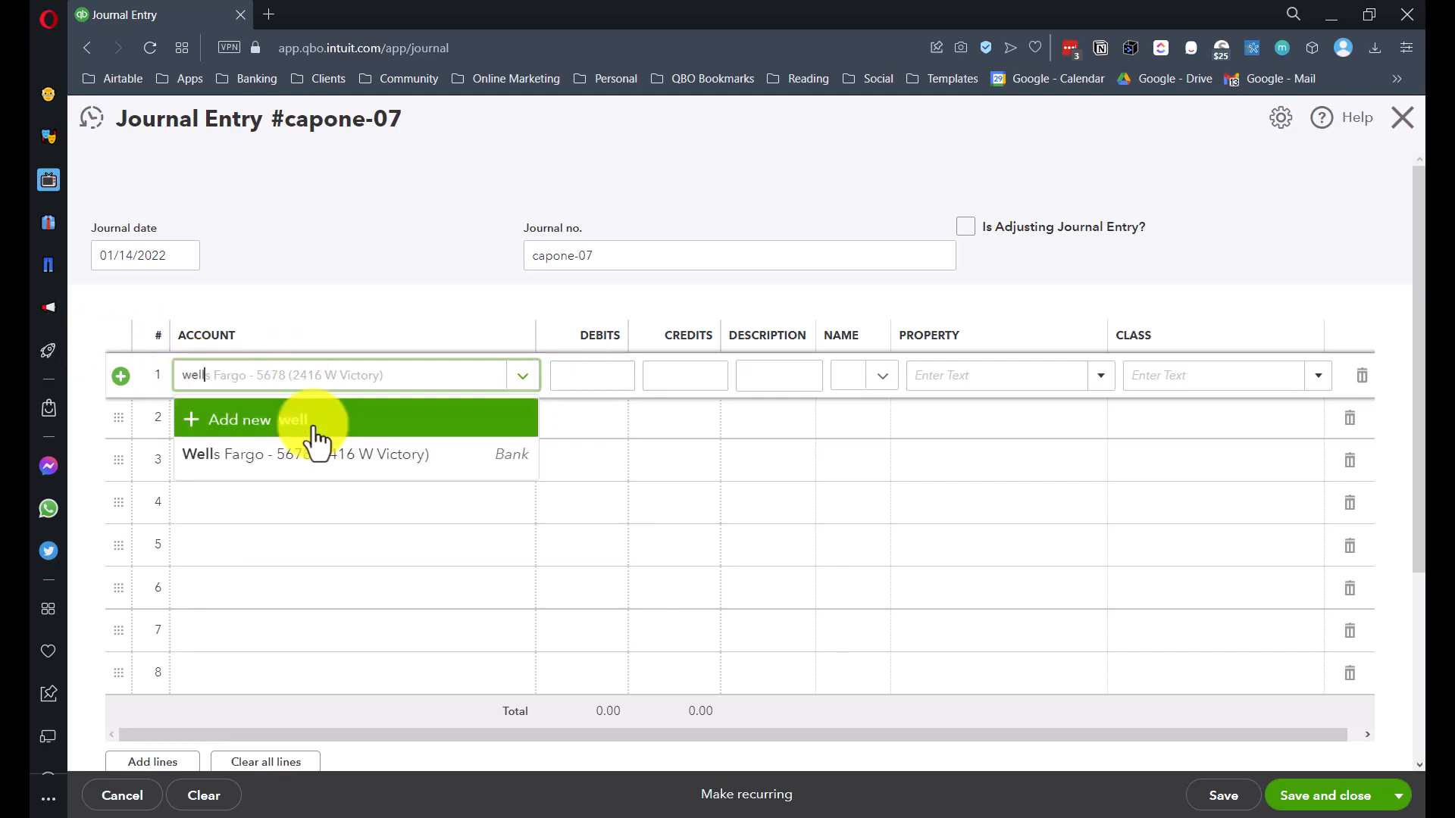
click(312, 457)
click(281, 434)
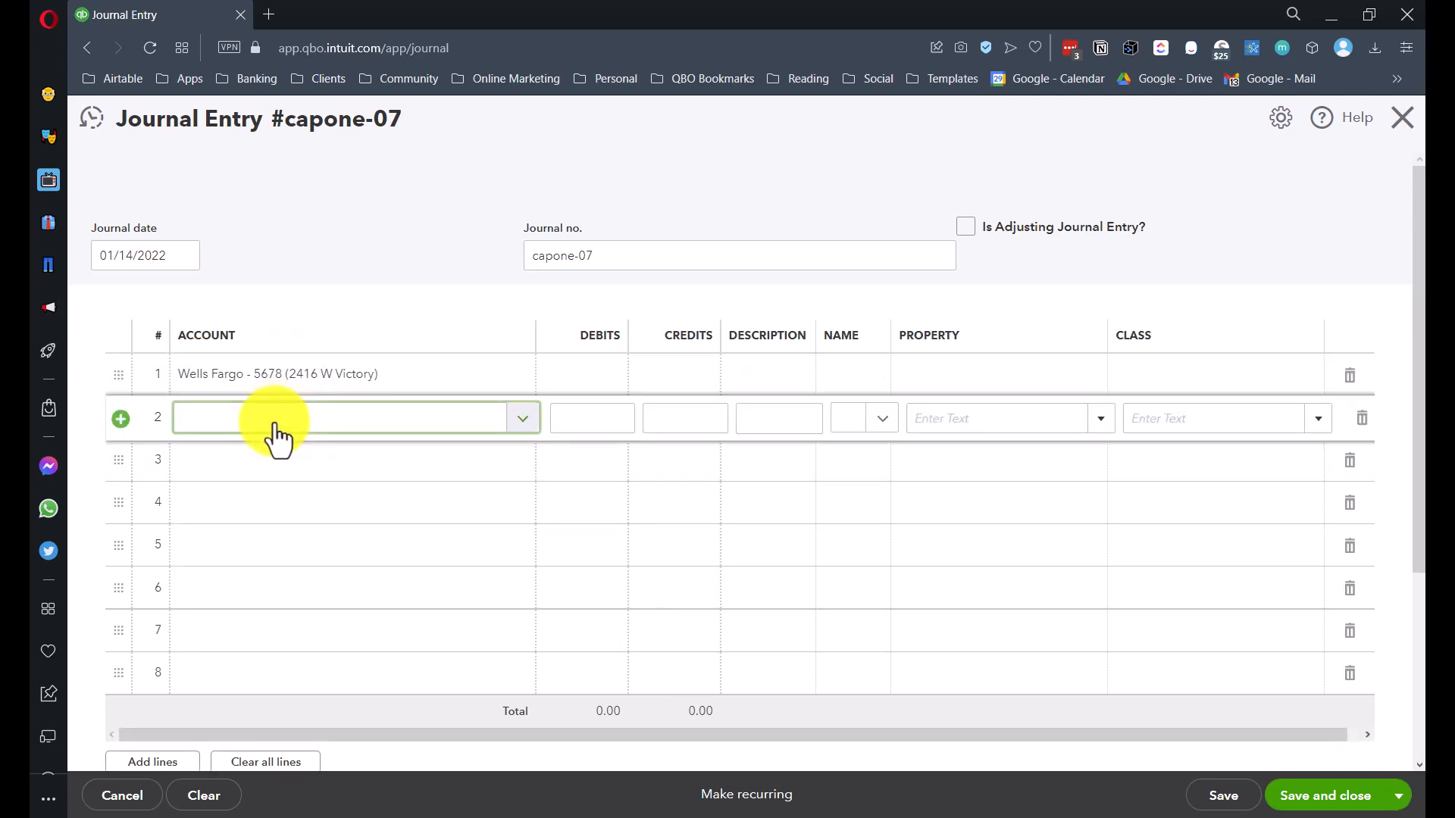
text(Wel)
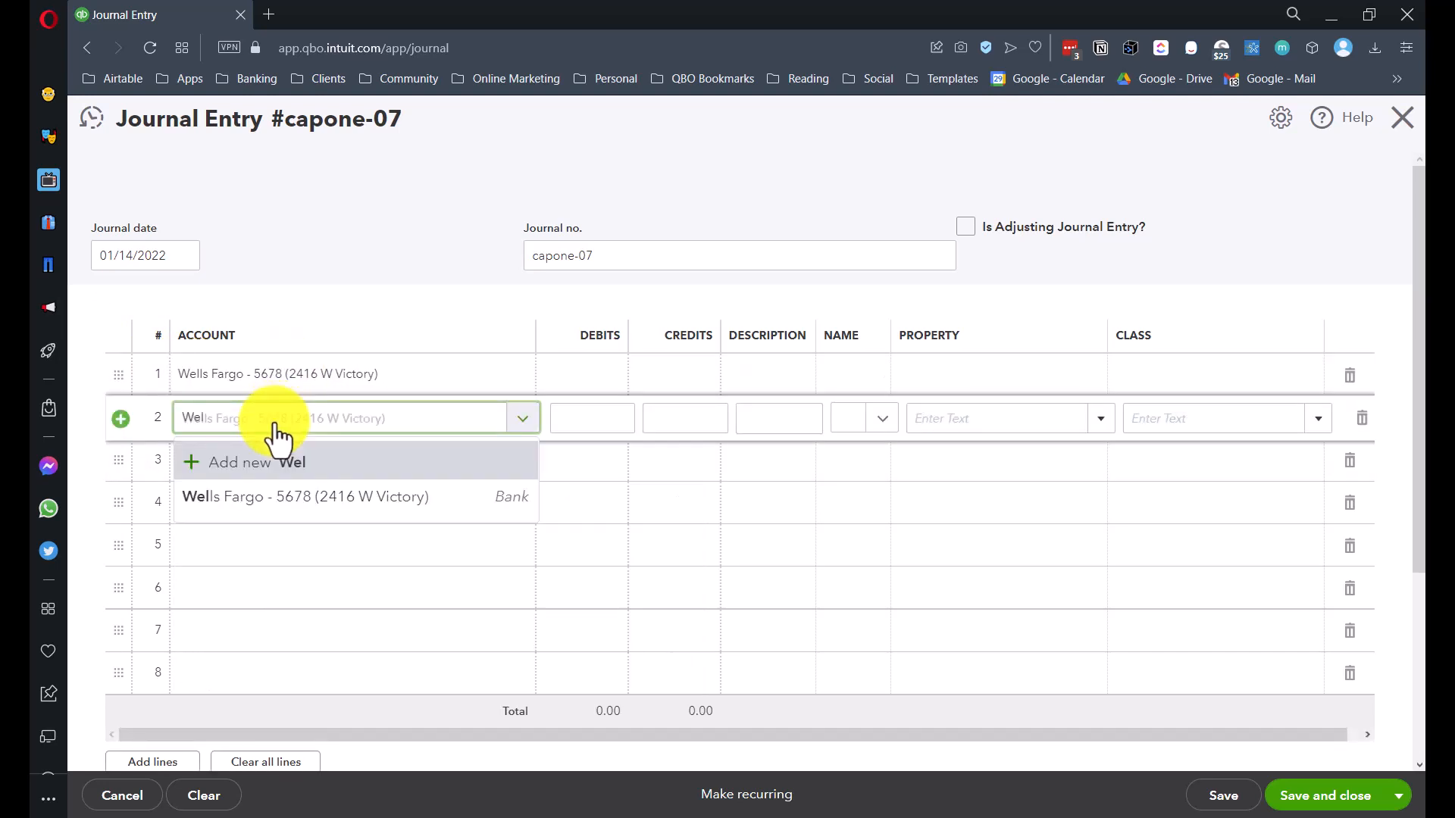
click(307, 501)
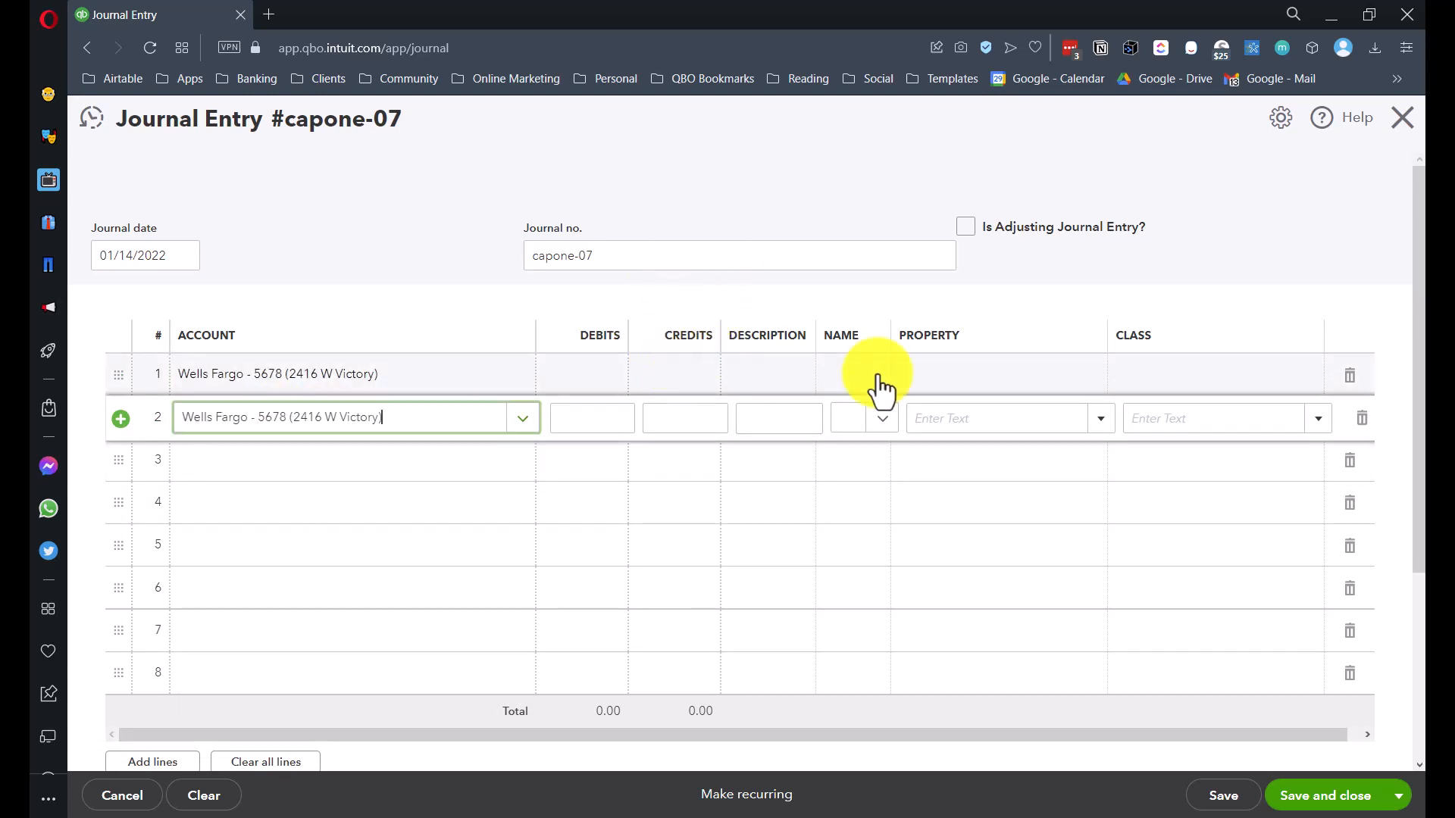
- Enter a 100,000.00 debit on line 1 and a 100,000.00 credit on line 2
click(957, 385)
click(957, 375)
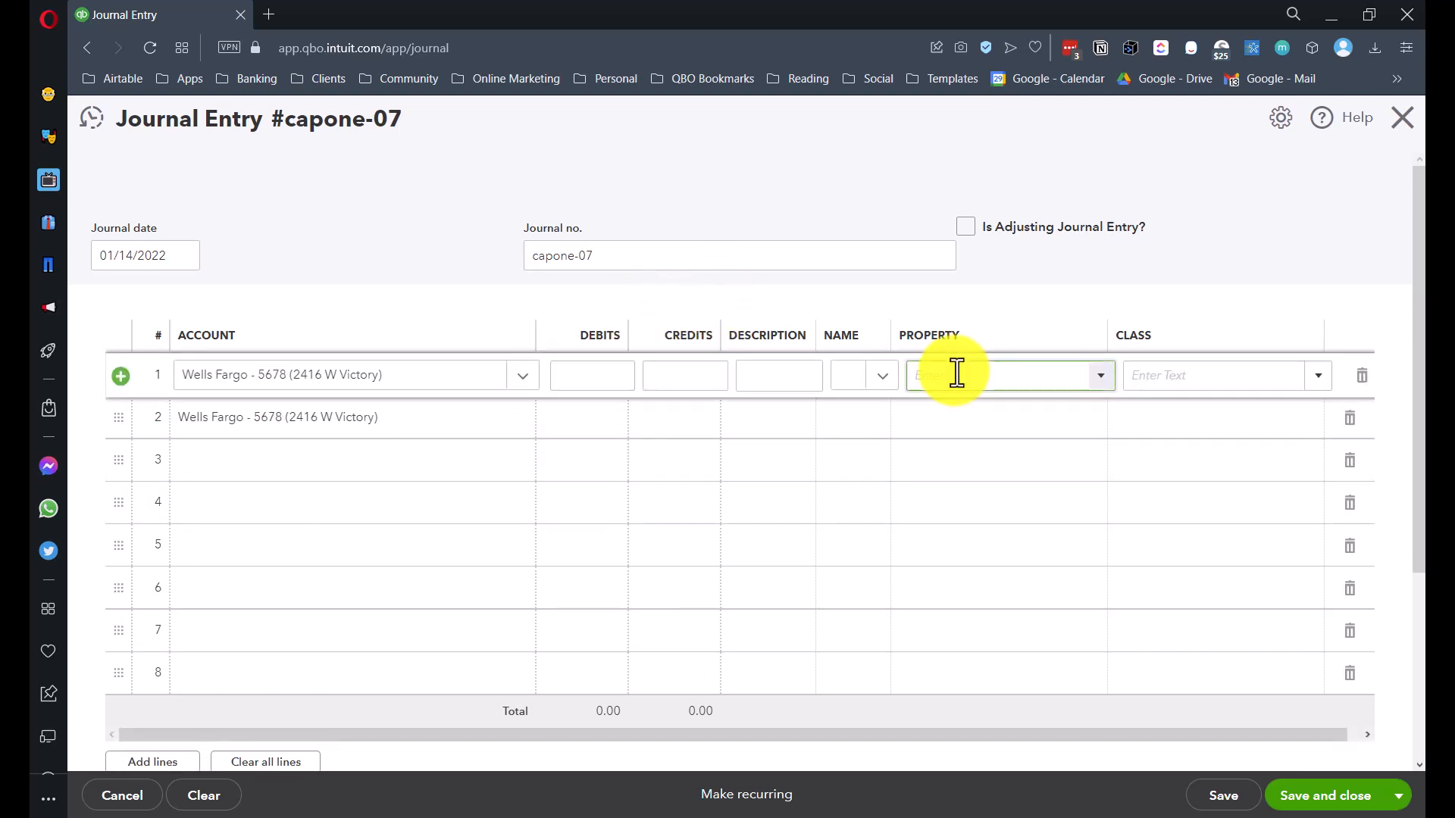
click(614, 374)
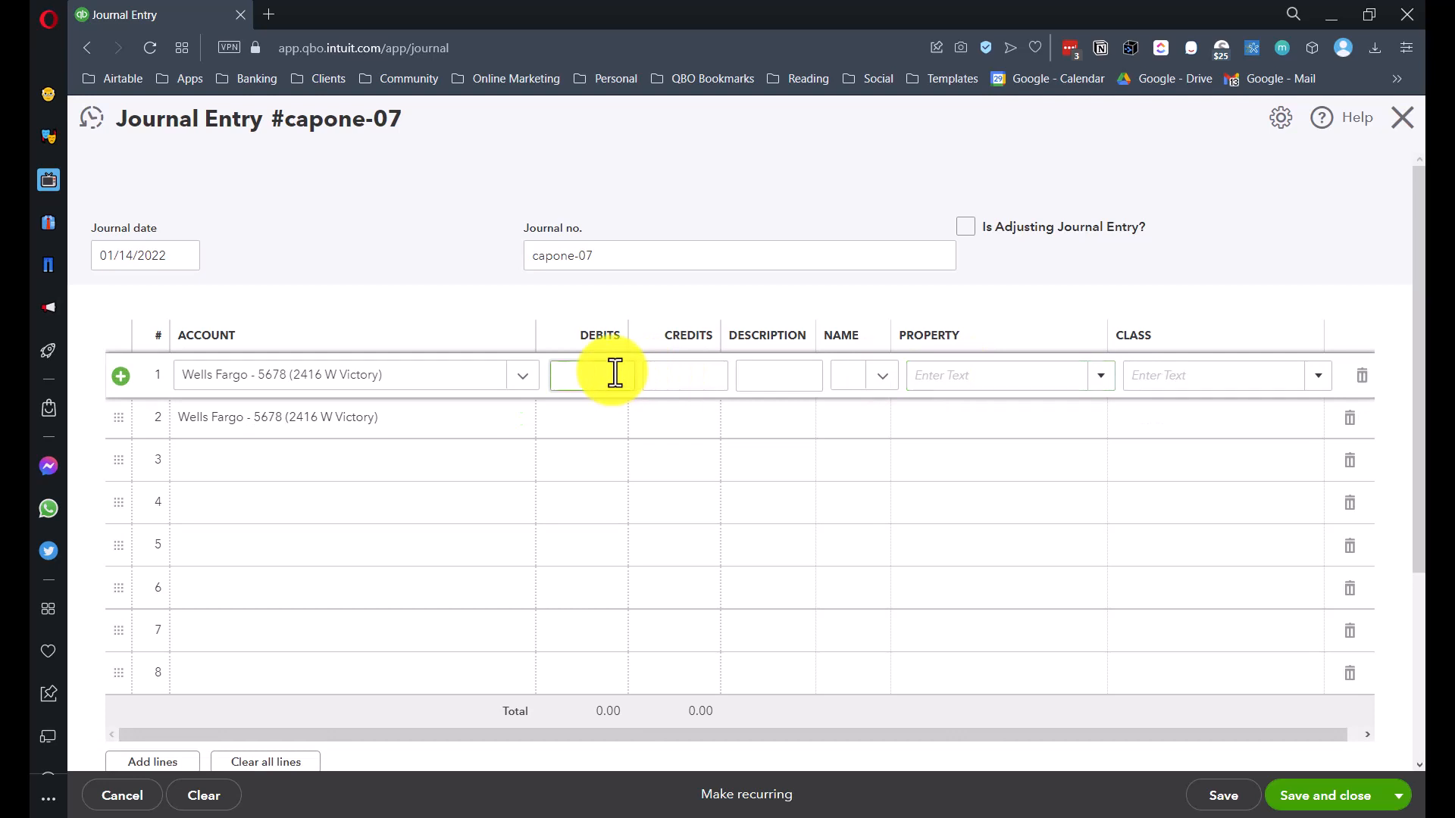
text(1000000.00)
key(Tab)
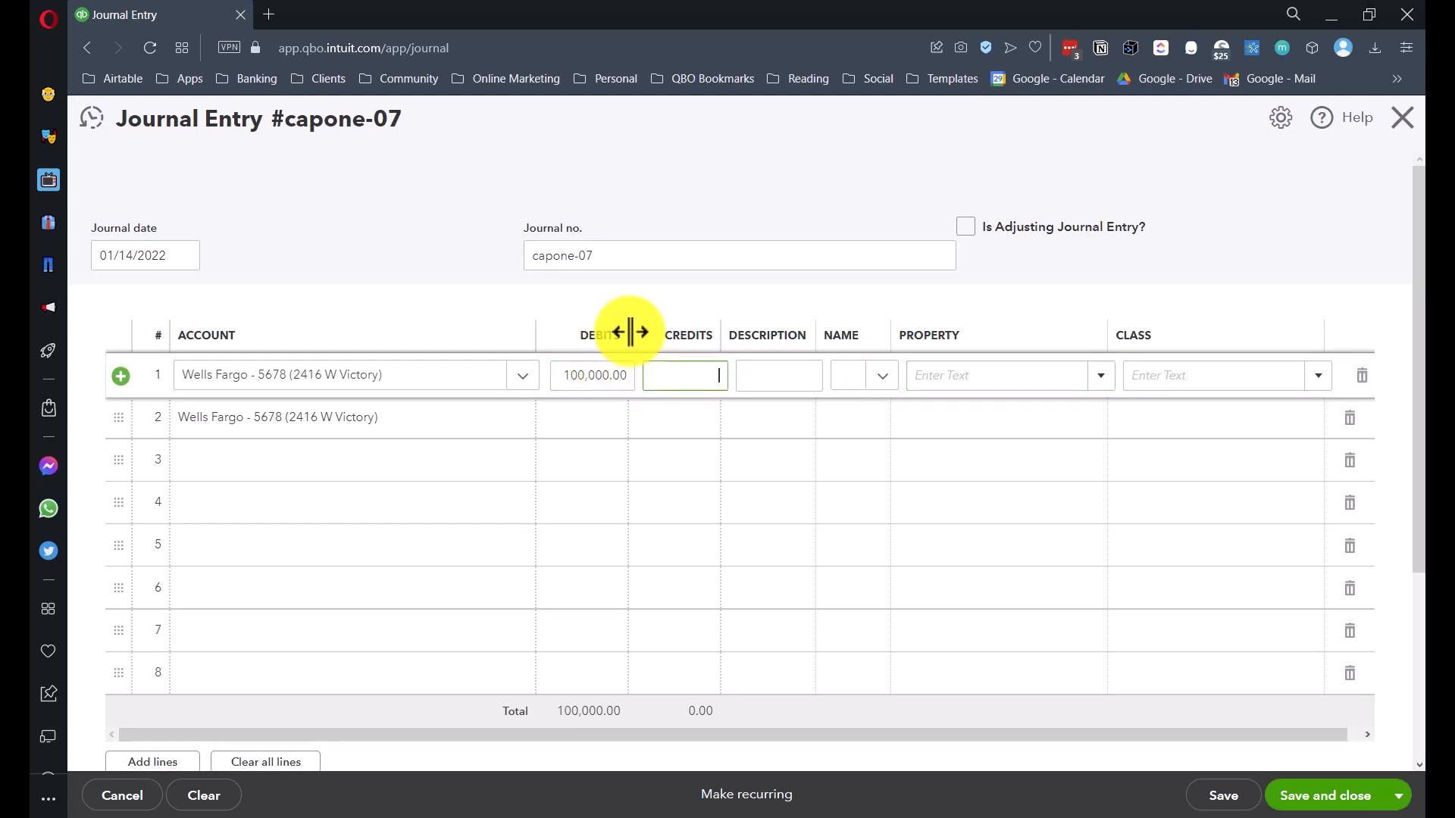
click(674, 438)
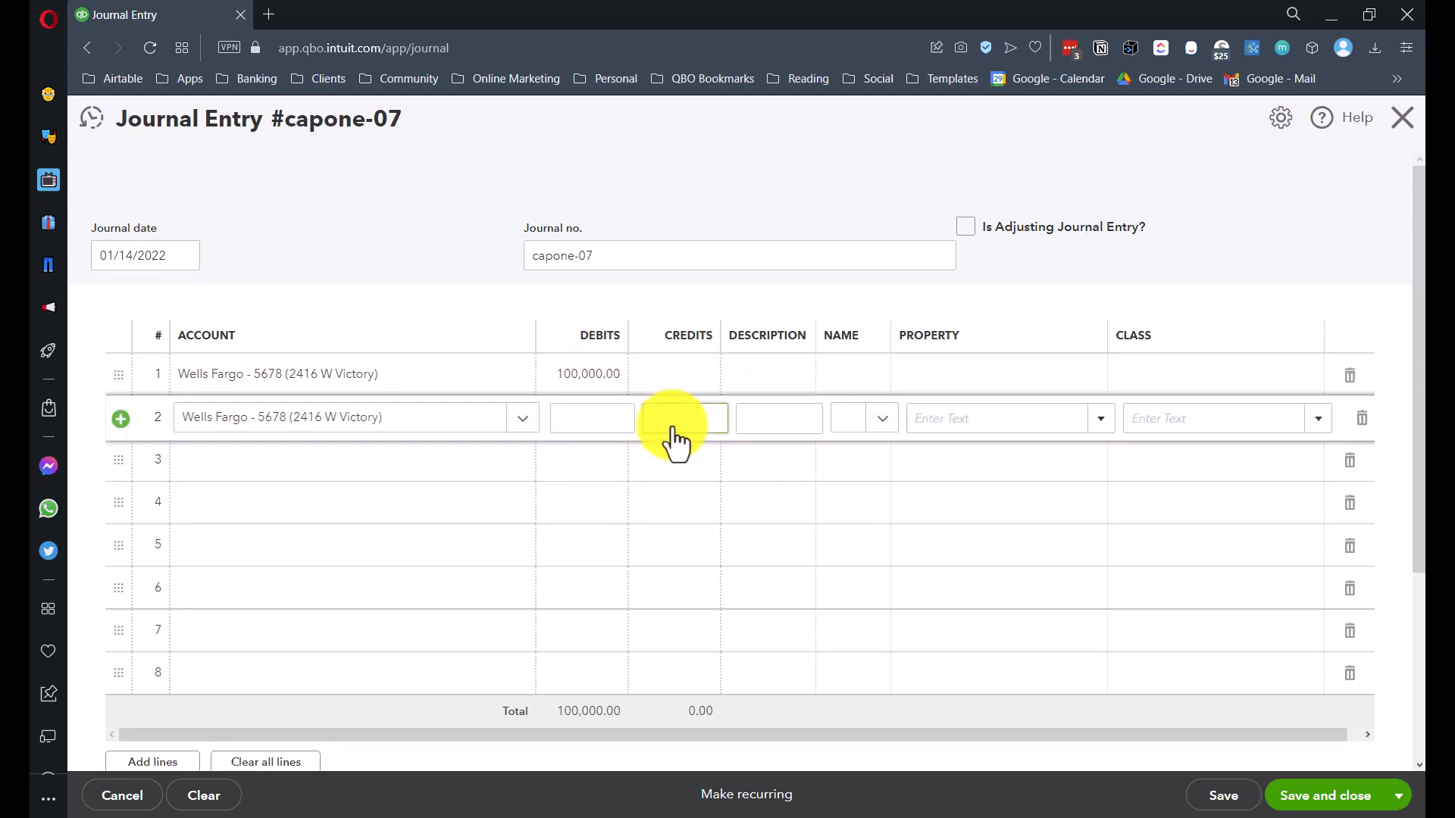
key(Tab)
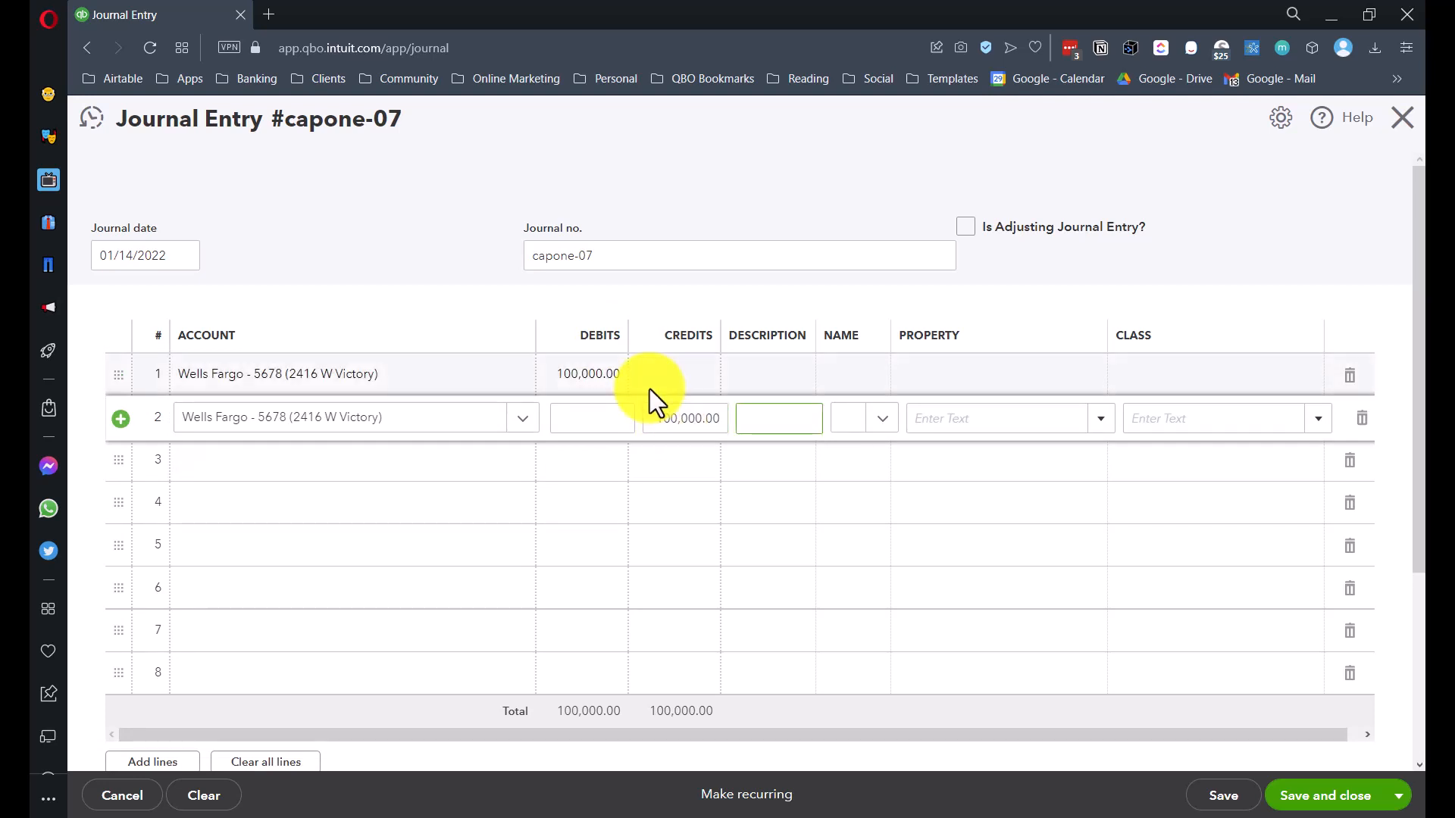
click(982, 378)
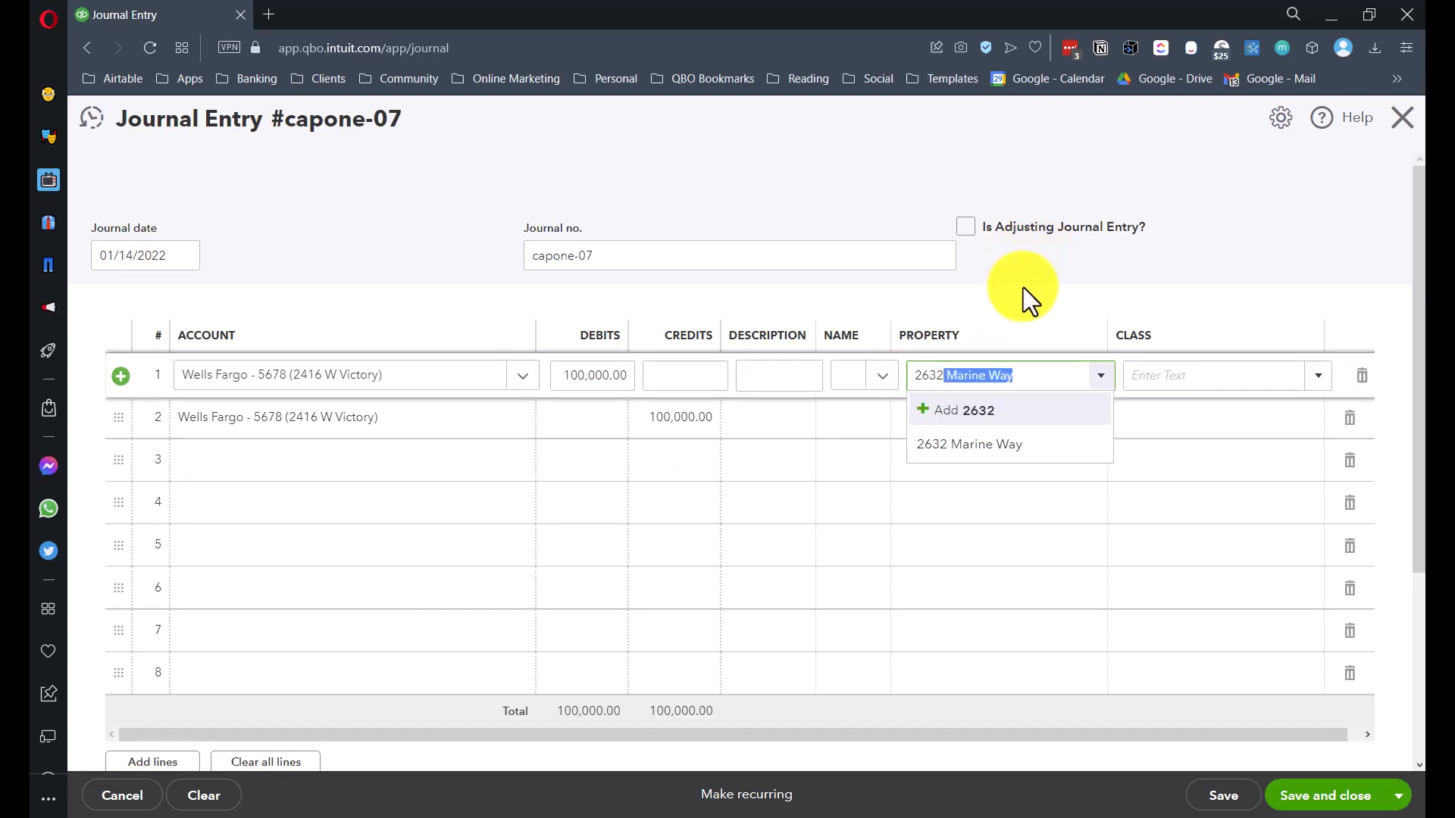
key(Tab)
click(998, 421)
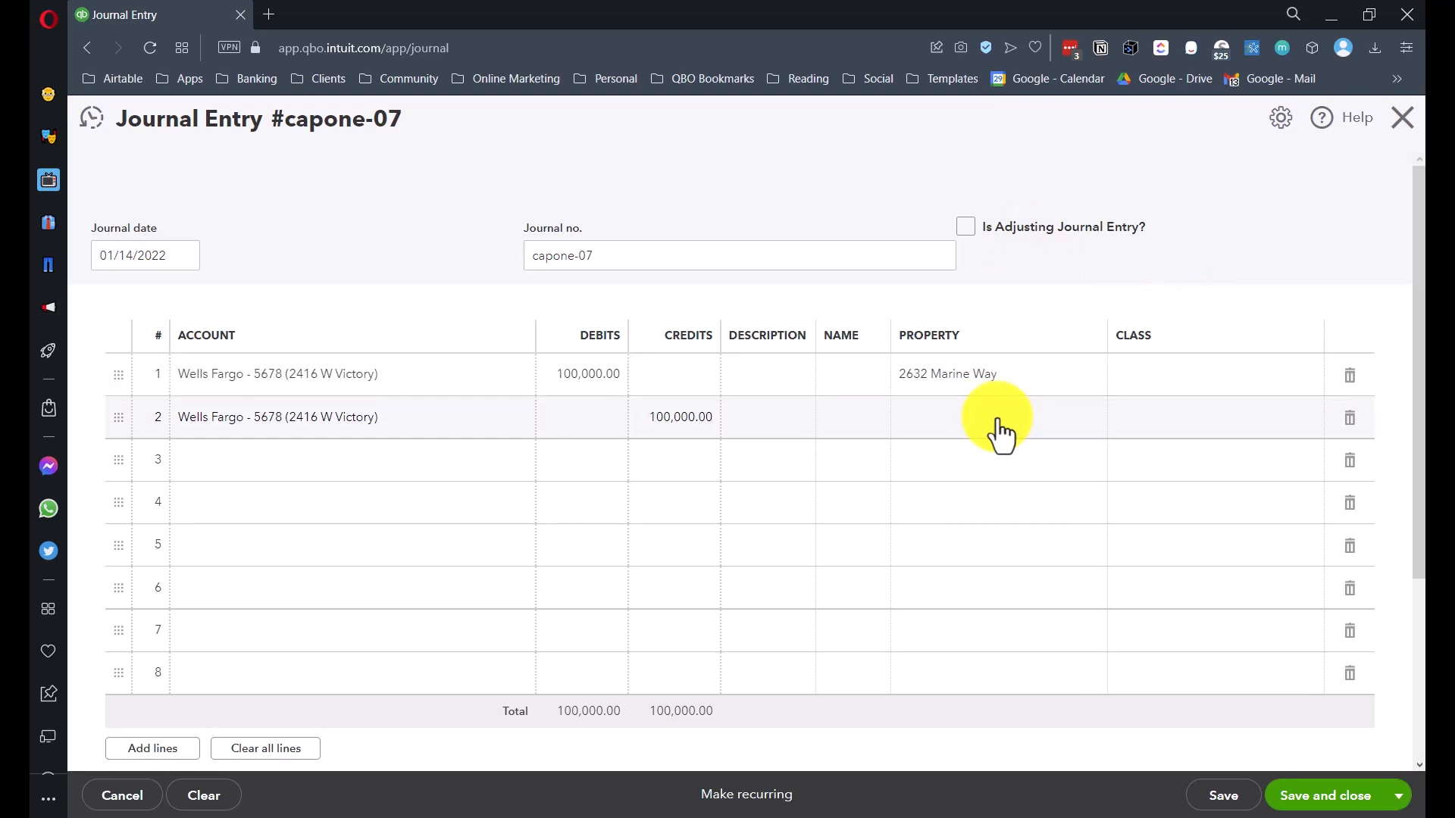
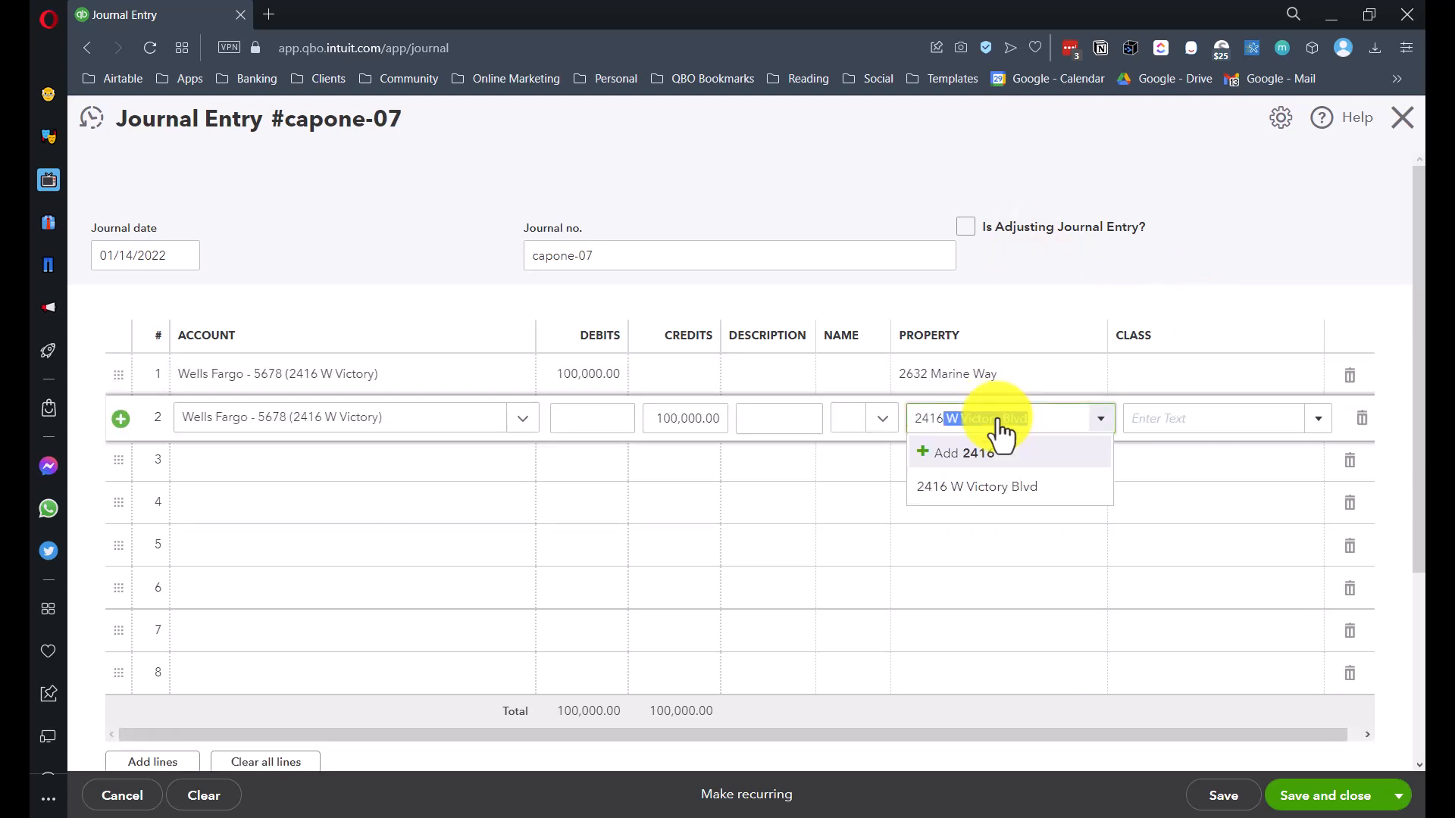
click(981, 488)
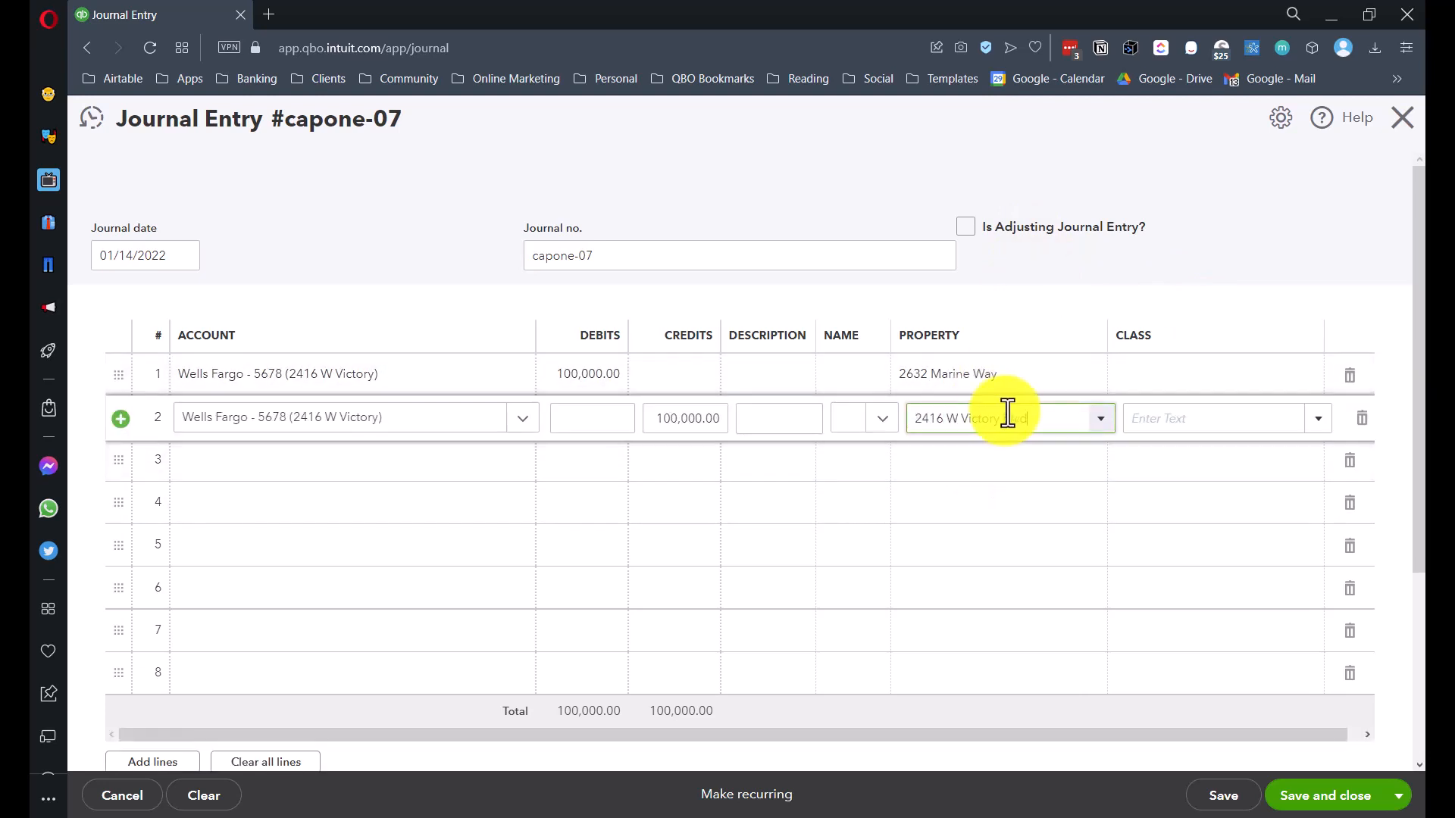
click(686, 424)
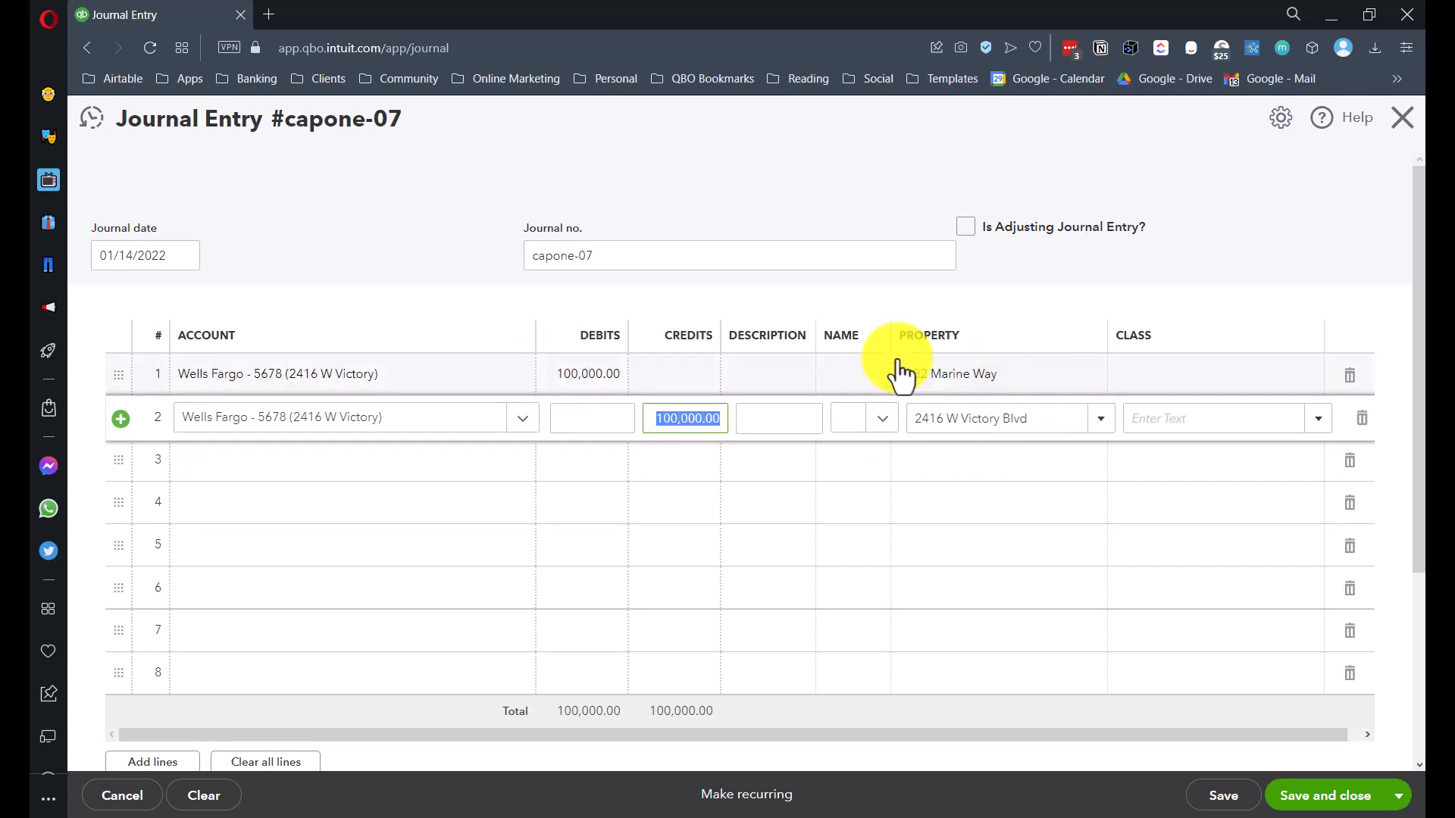
click(230, 474)
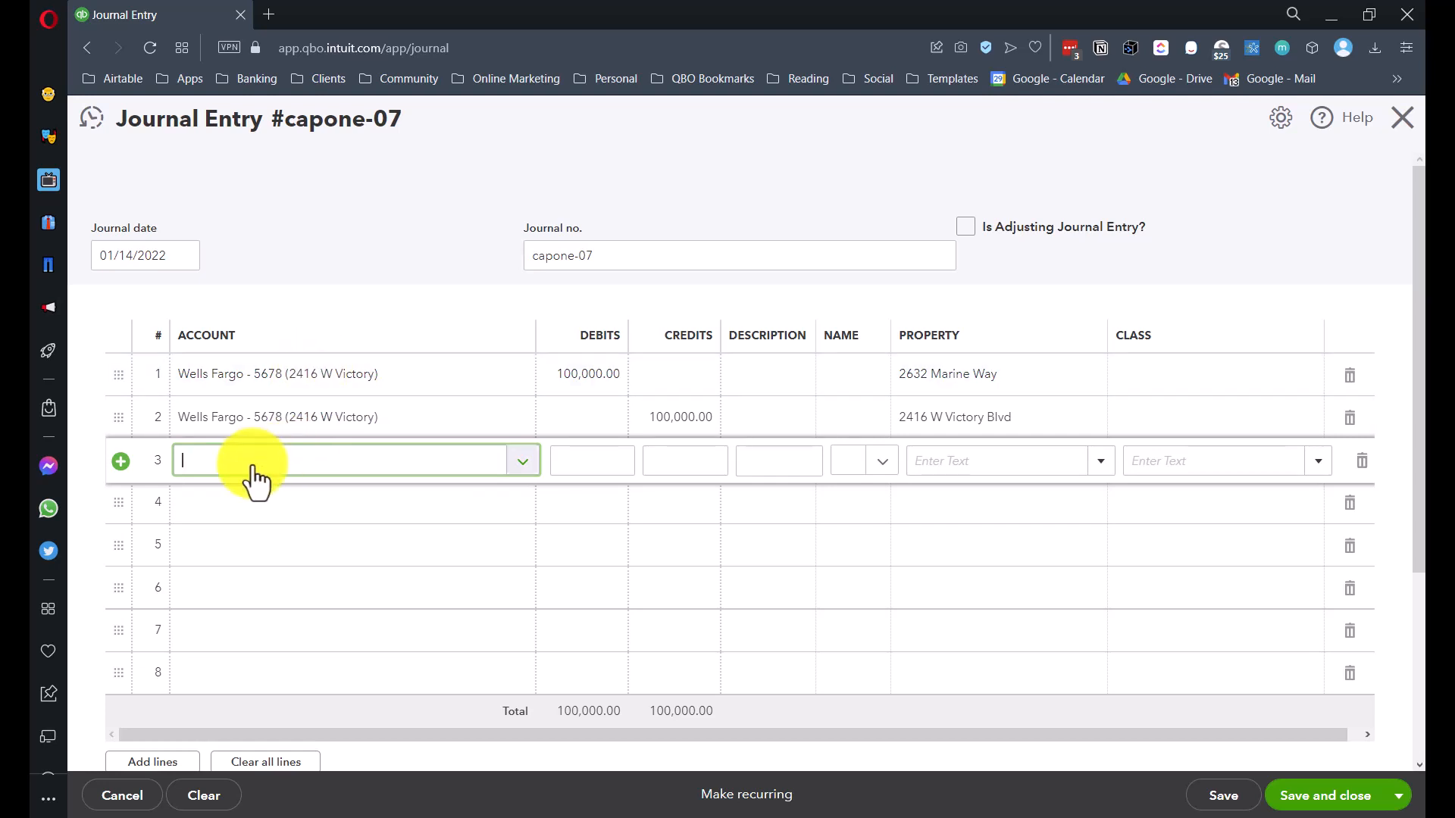
- Put the 2416 Due To / From account on line 3 and the 2632 one on line 4
text(Due)
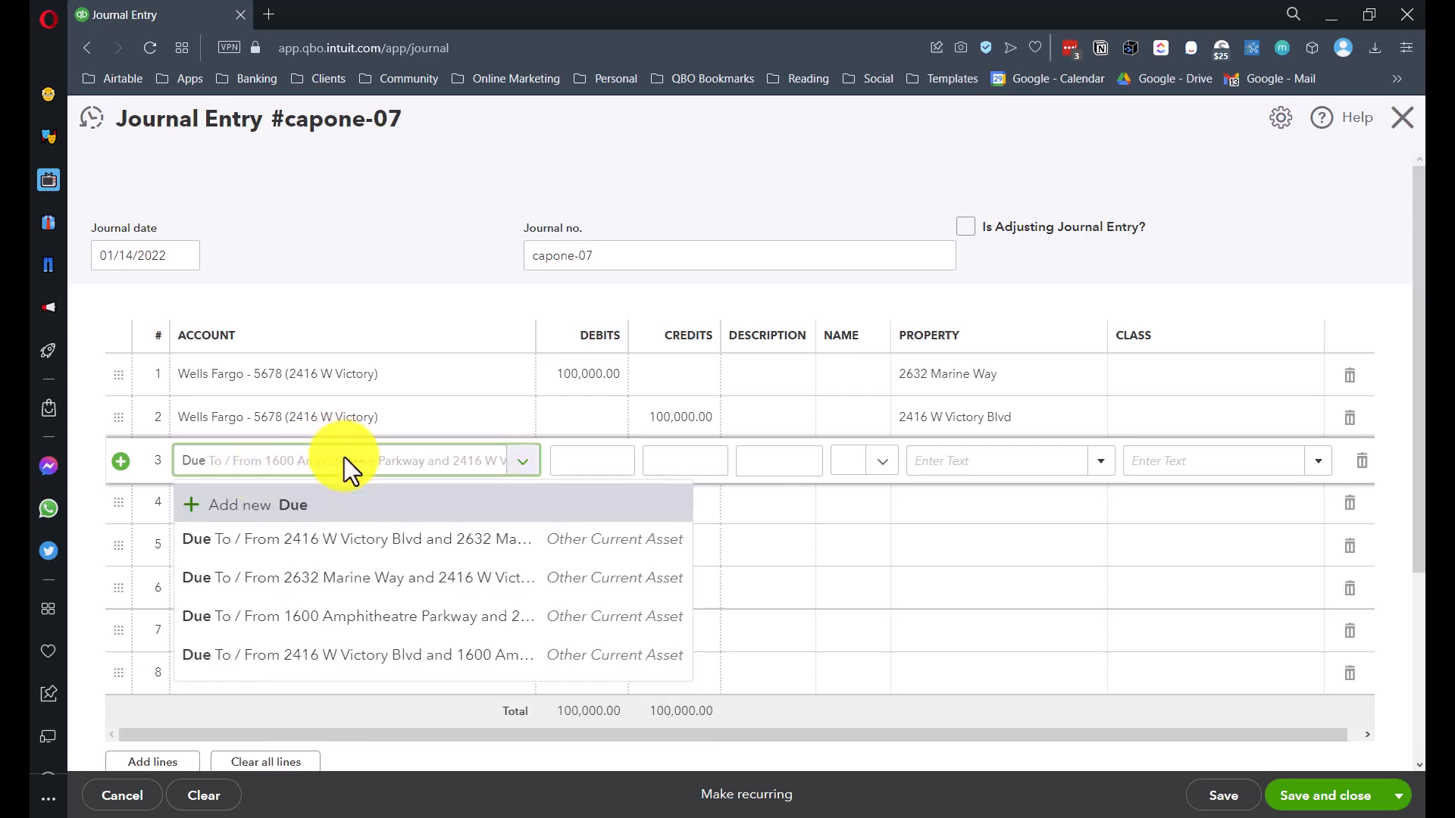
click(346, 553)
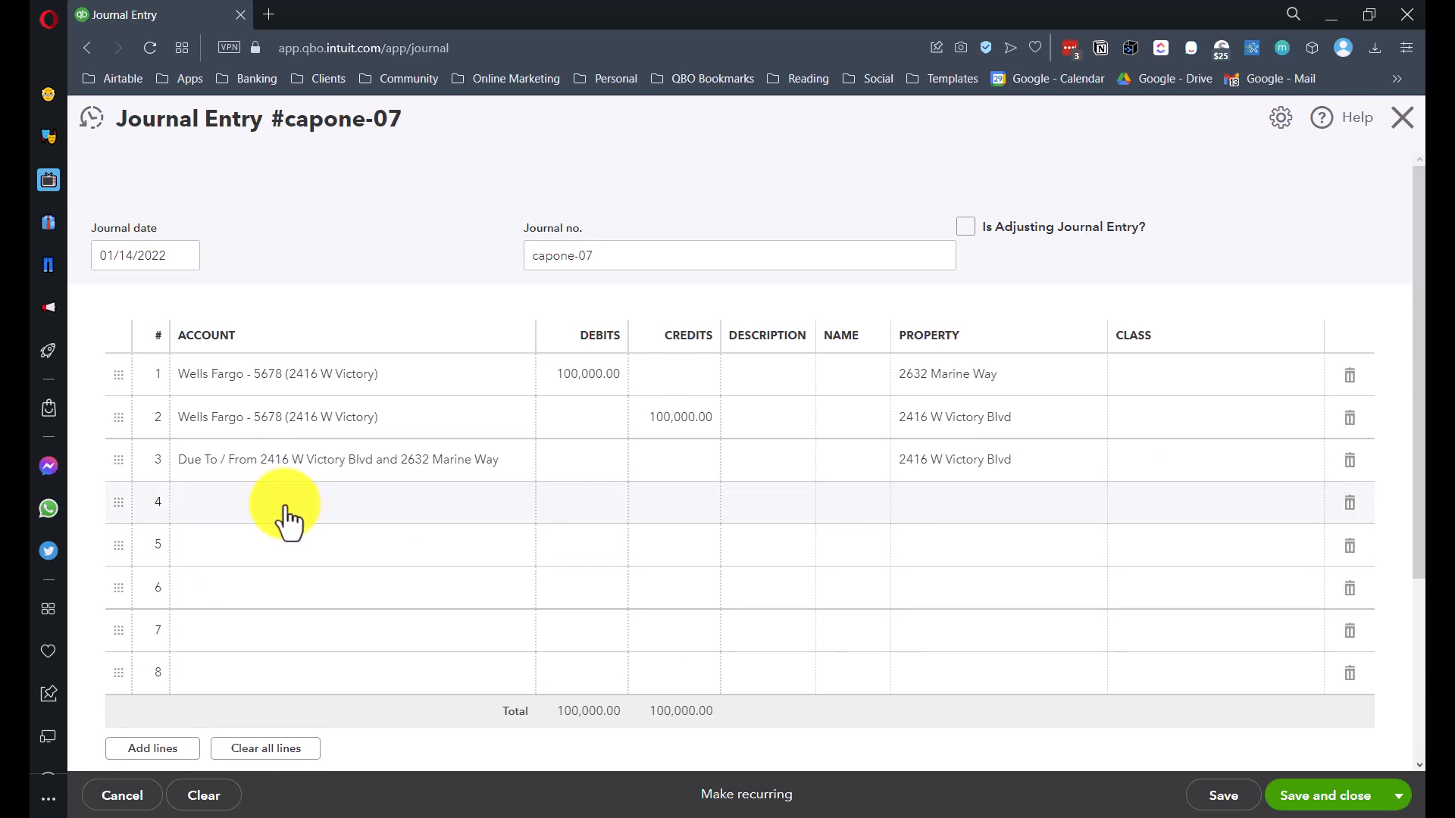
click(285, 509)
text(Due)
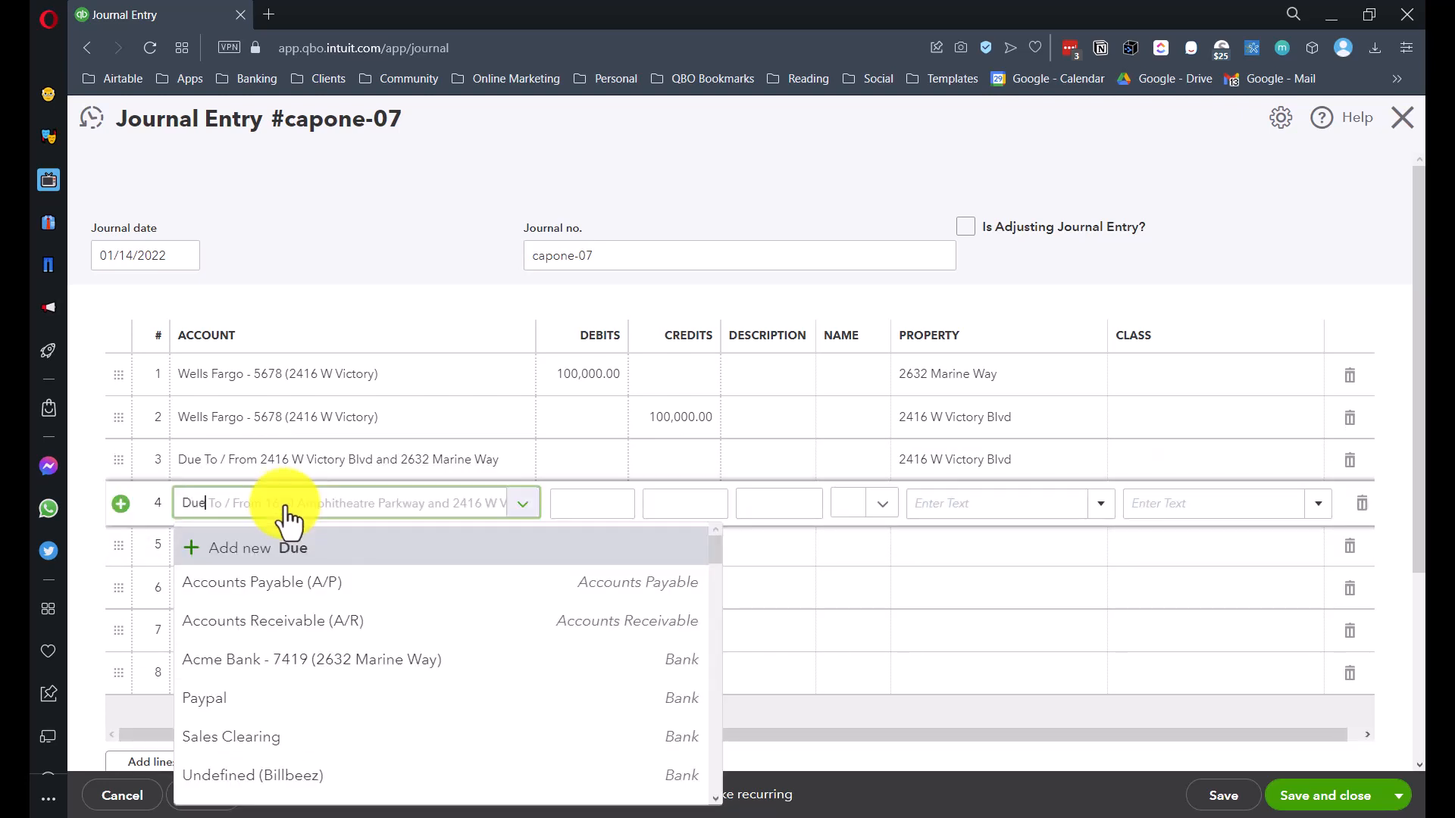
click(297, 633)
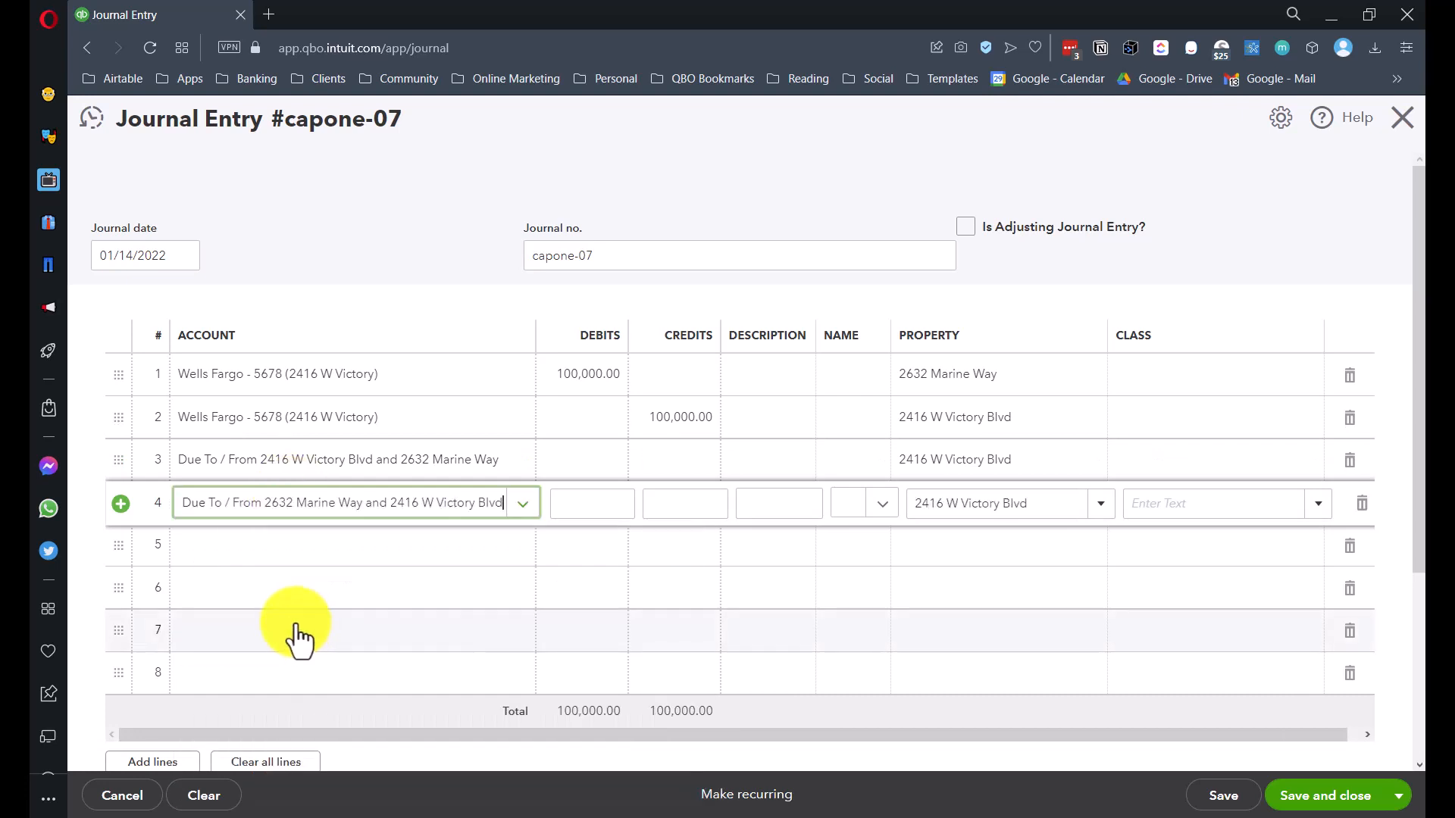
click(342, 463)
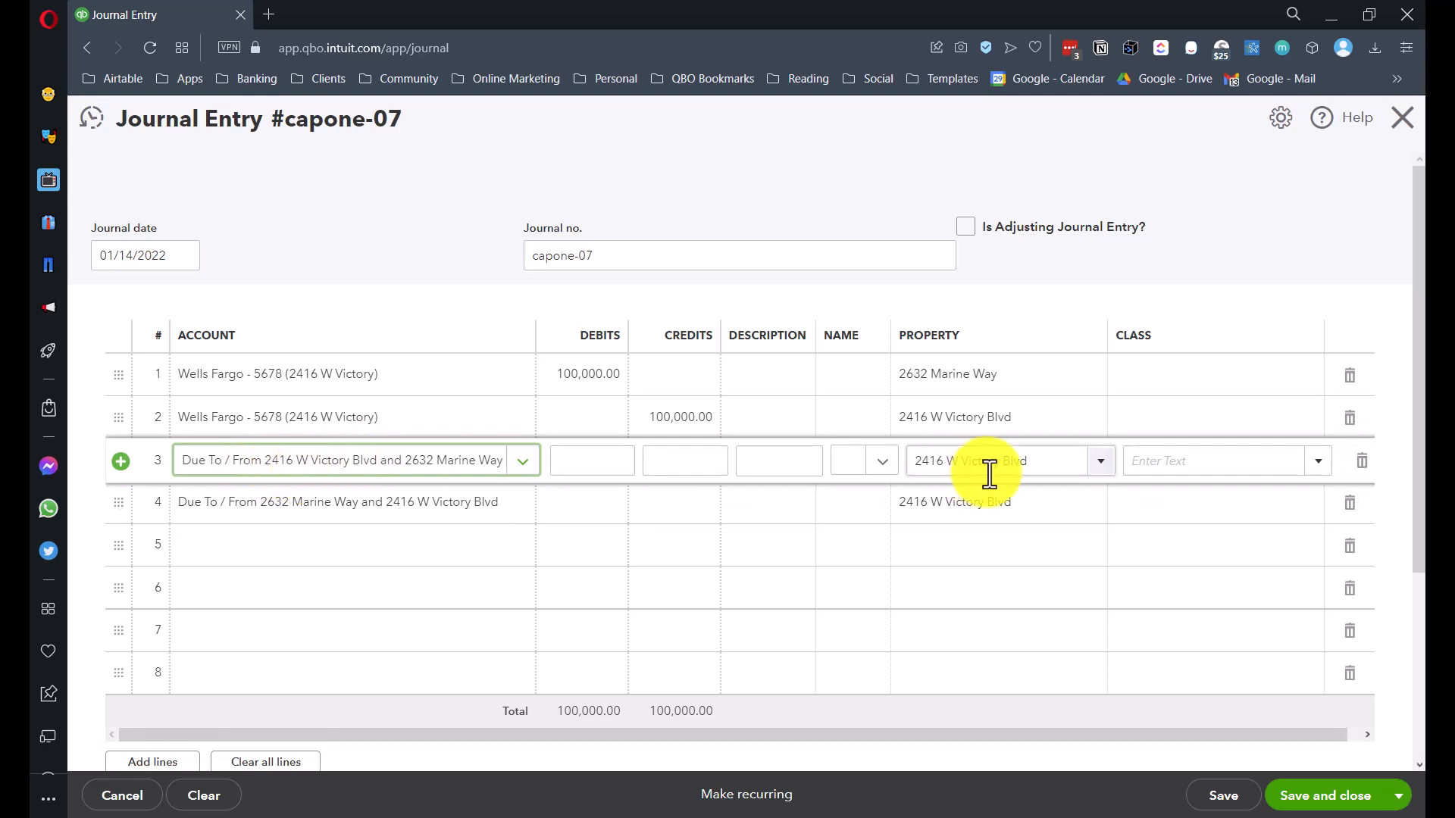
drag(915, 461, 1031, 462)
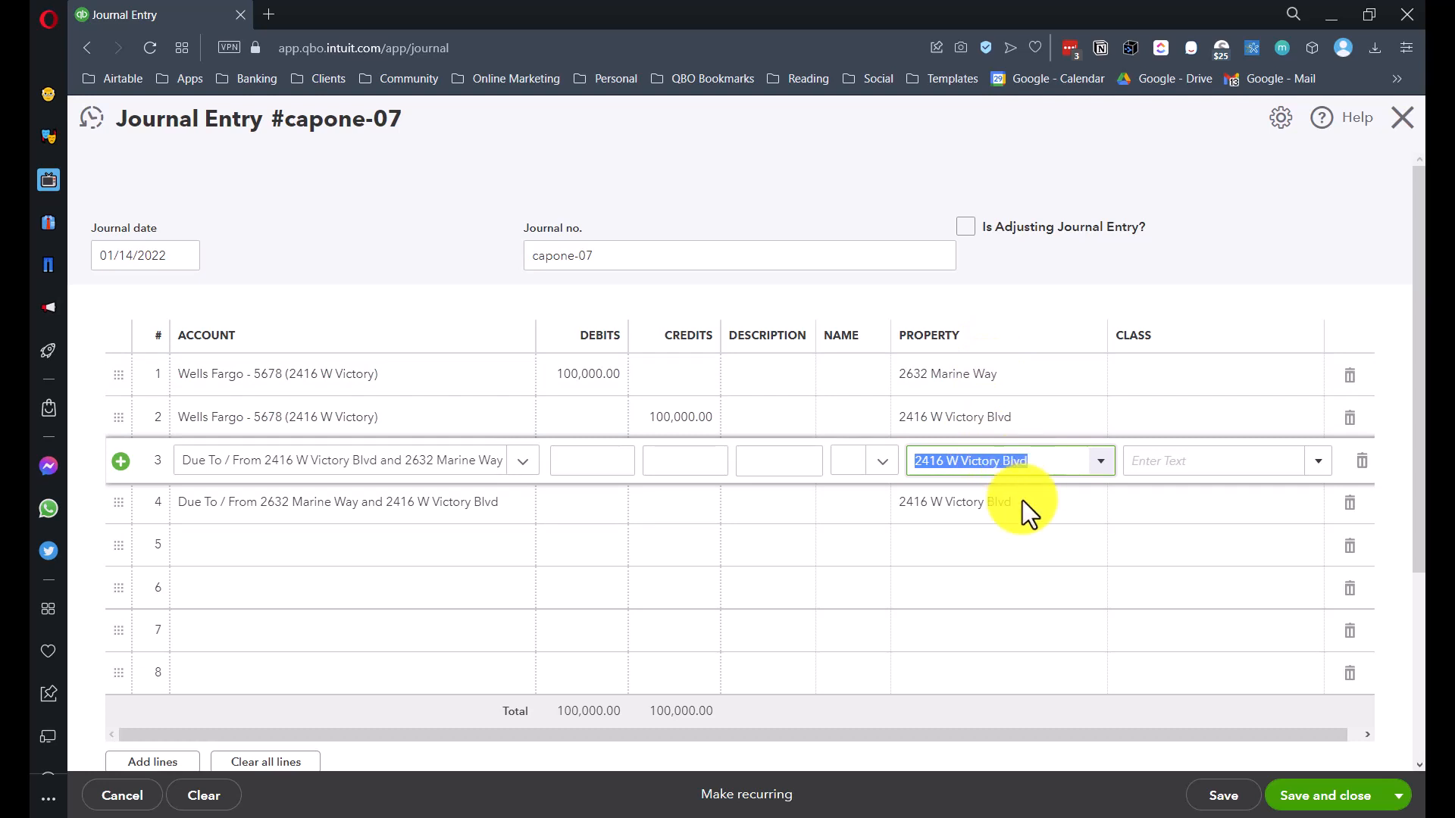
click(970, 500)
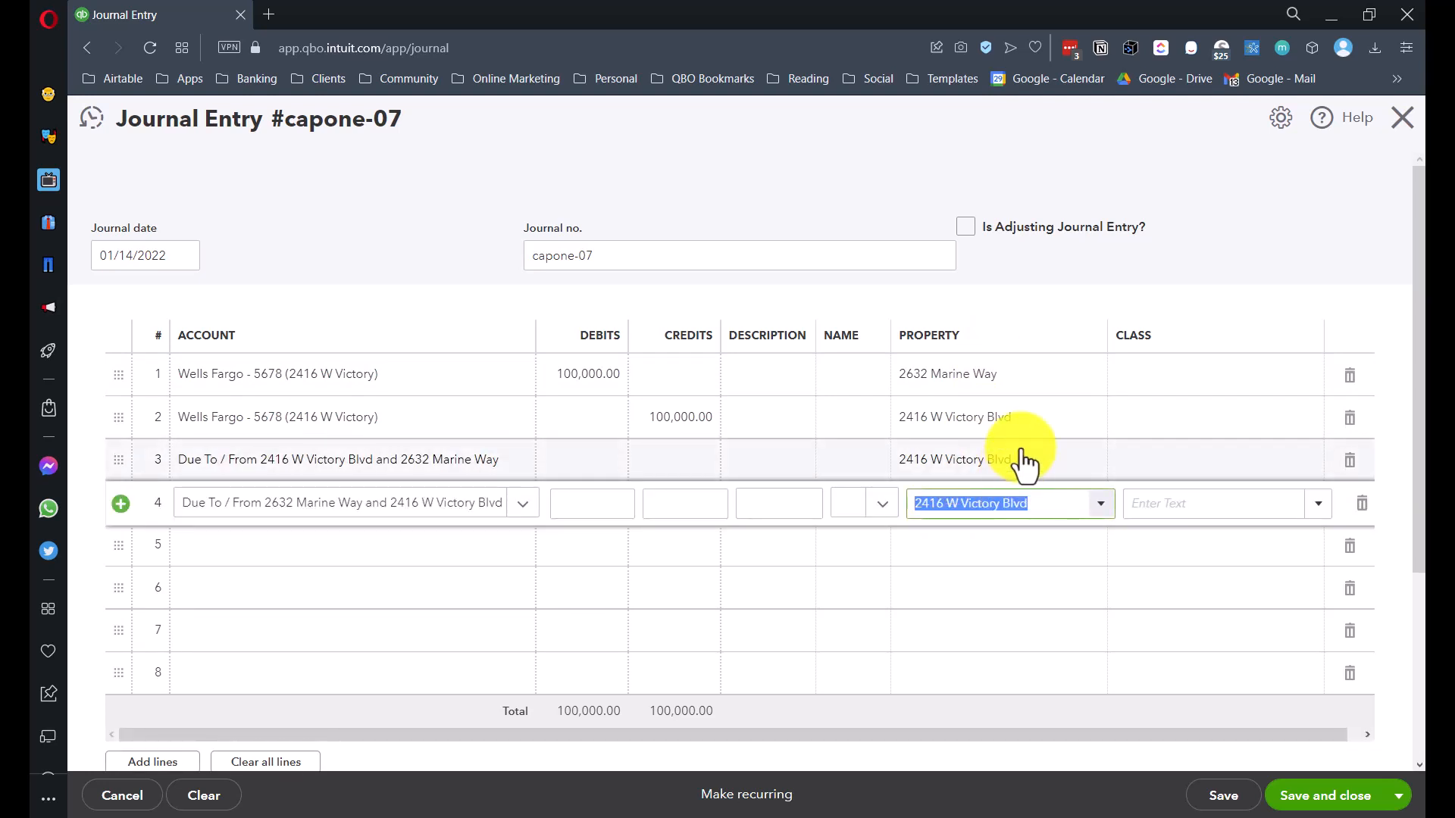
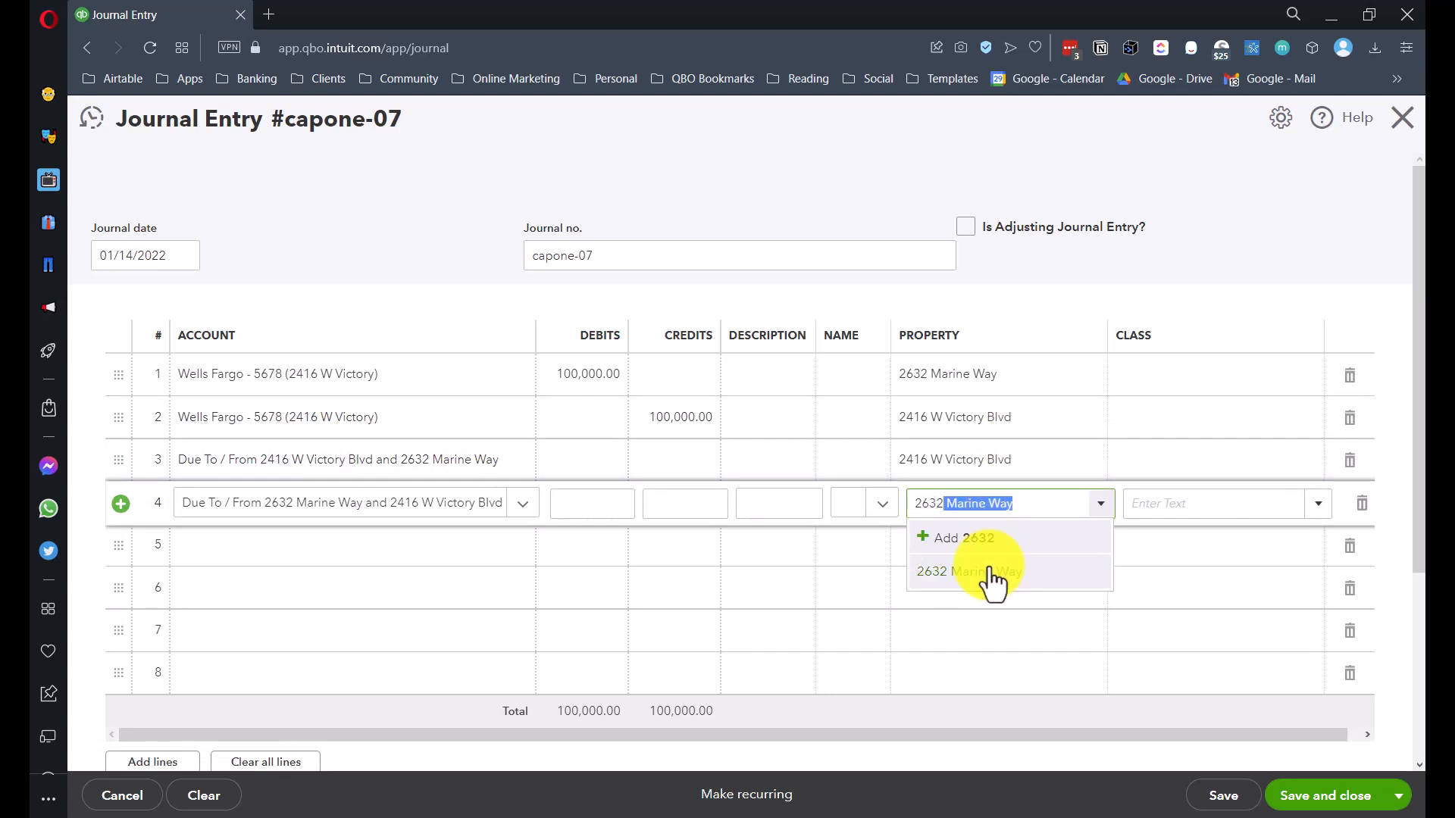
click(991, 576)
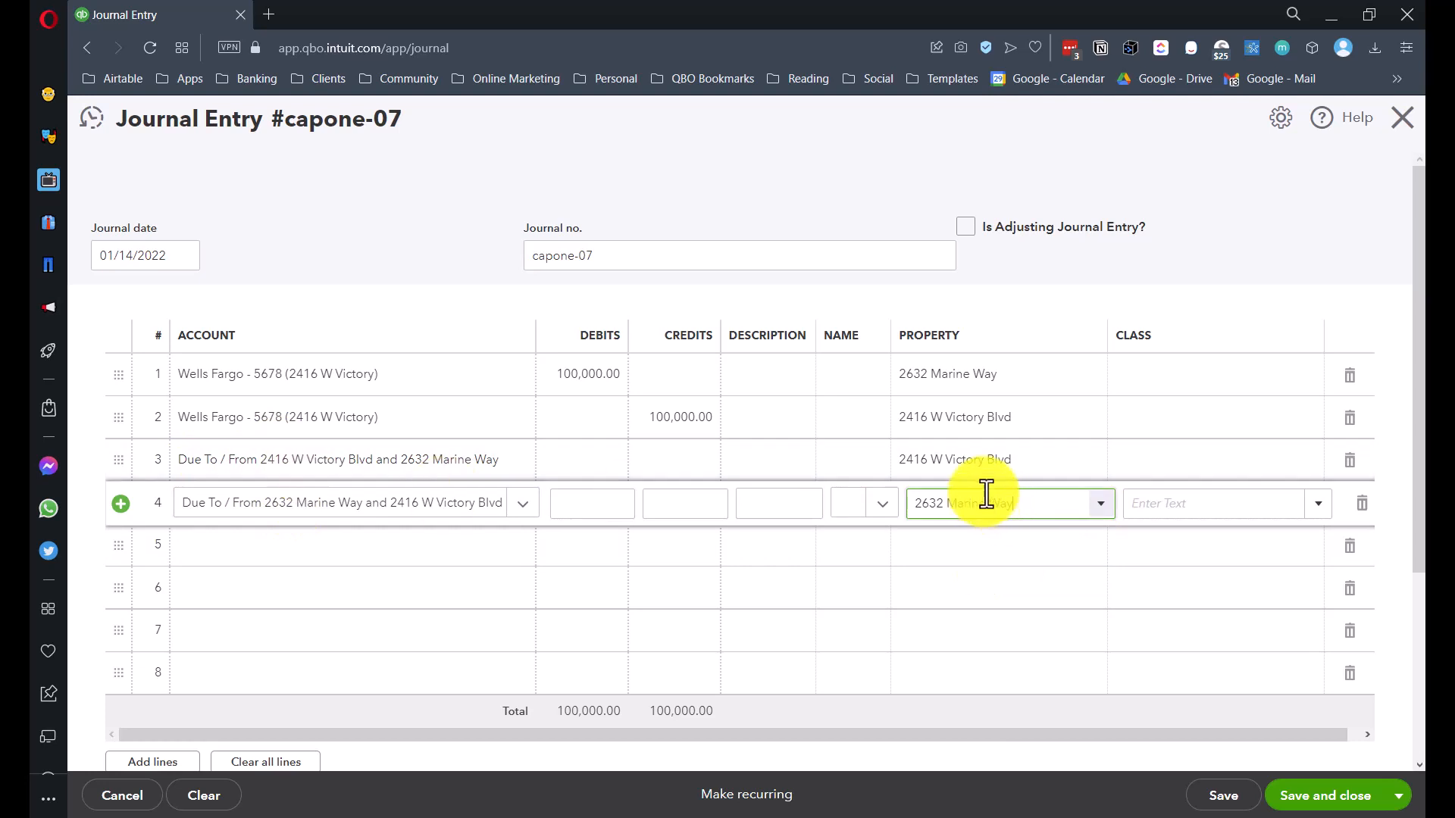
click(1208, 383)
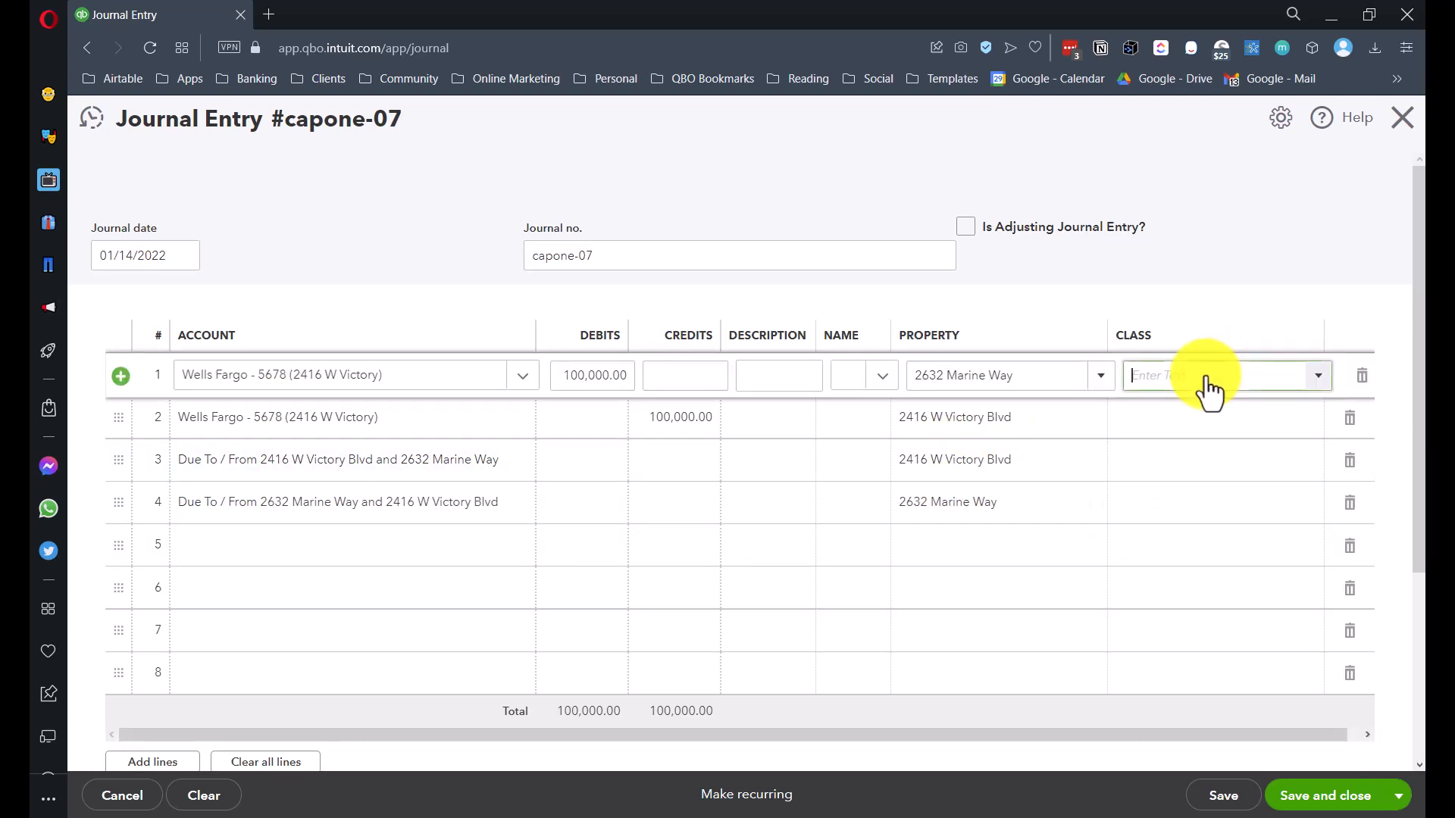
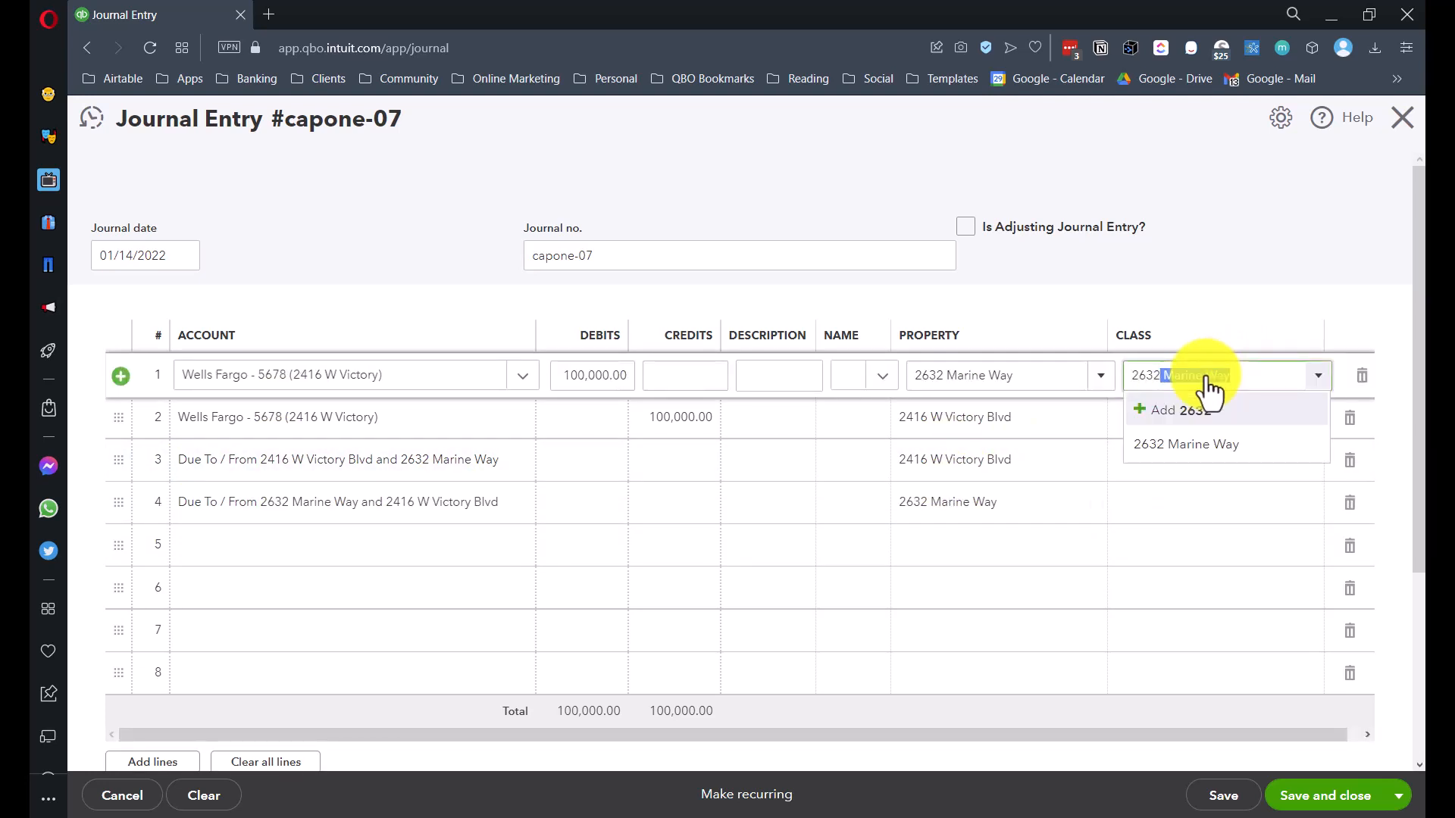
click(1184, 449)
click(1168, 429)
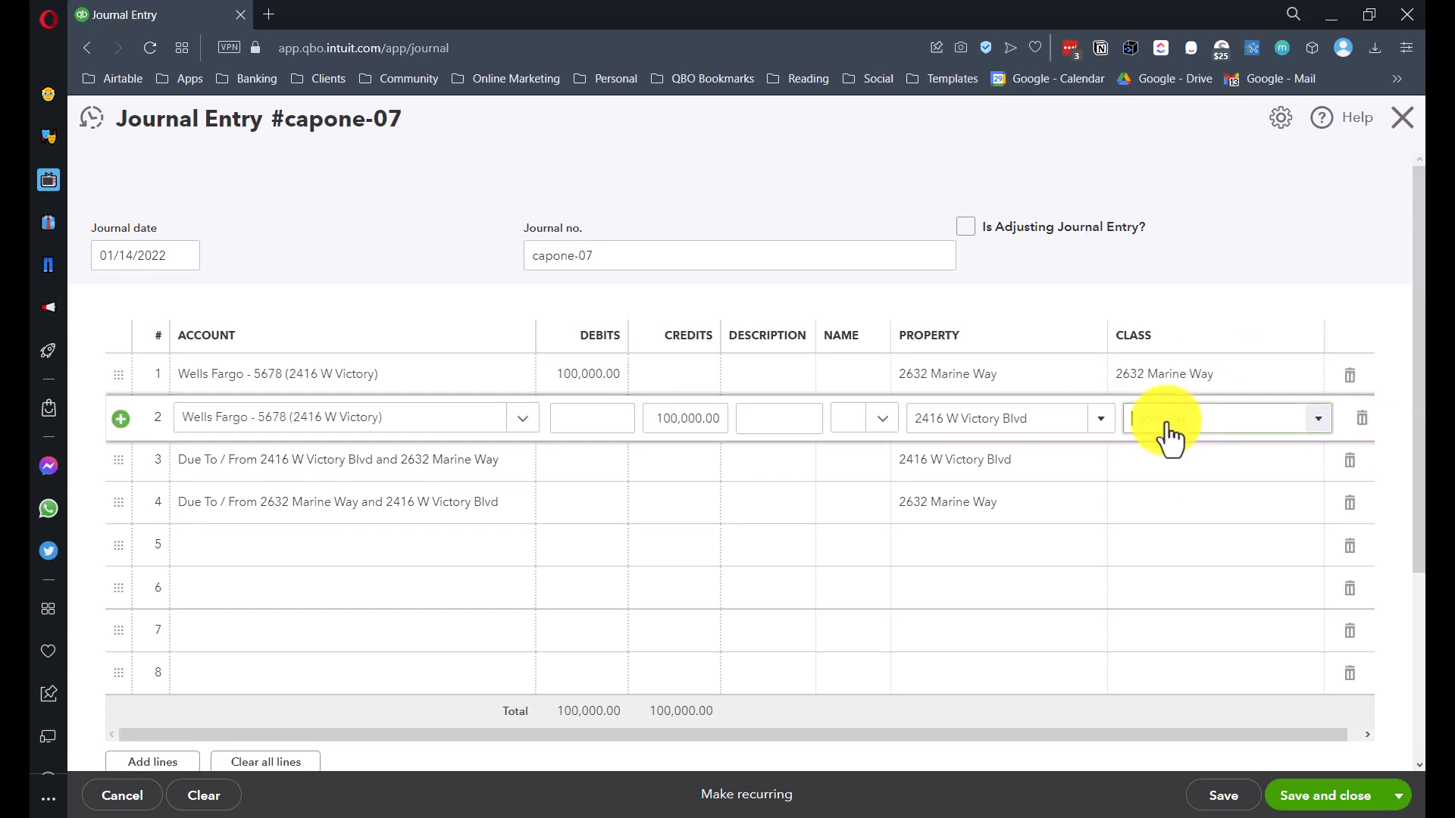
text(2416)
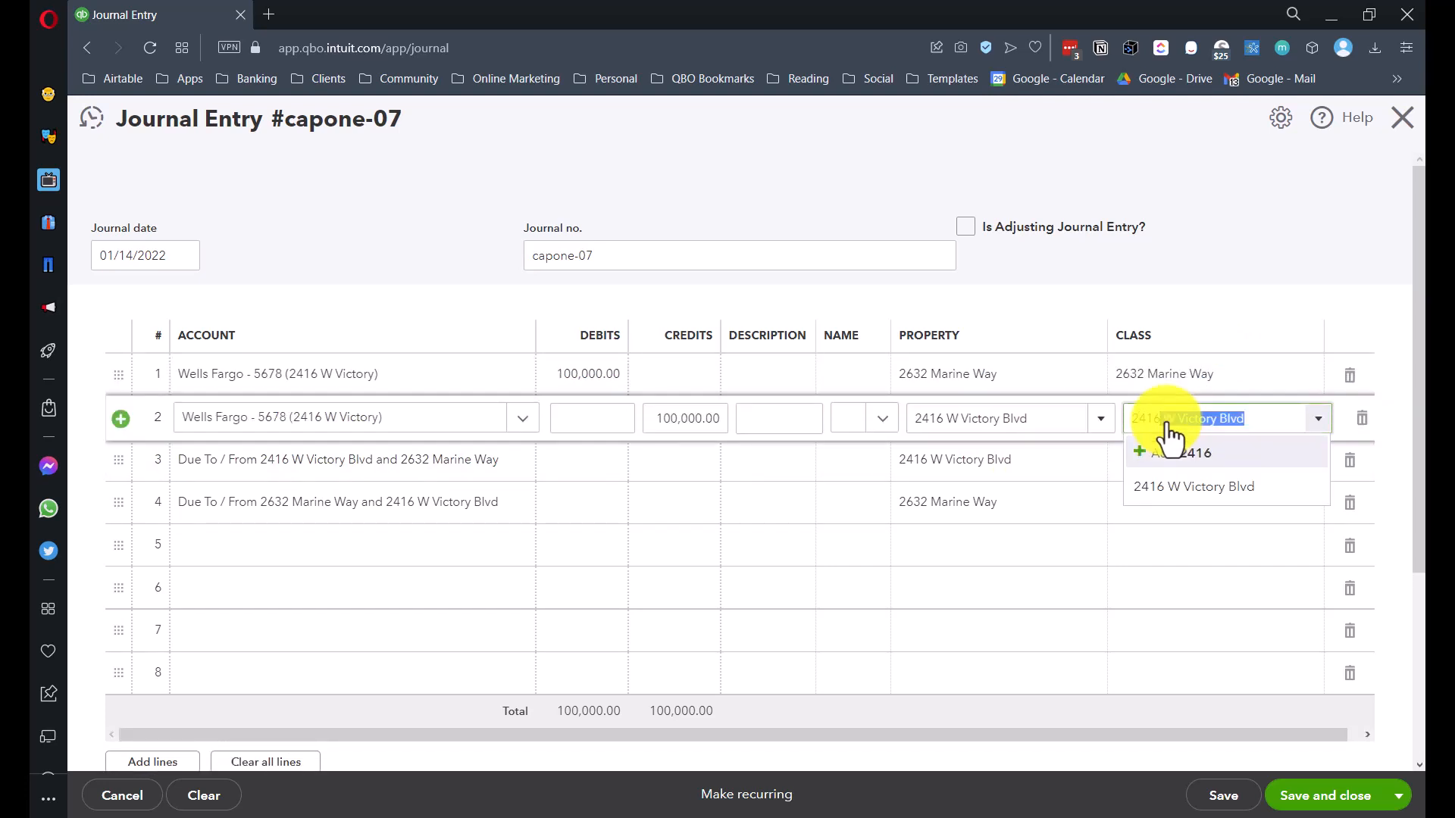
click(1125, 481)
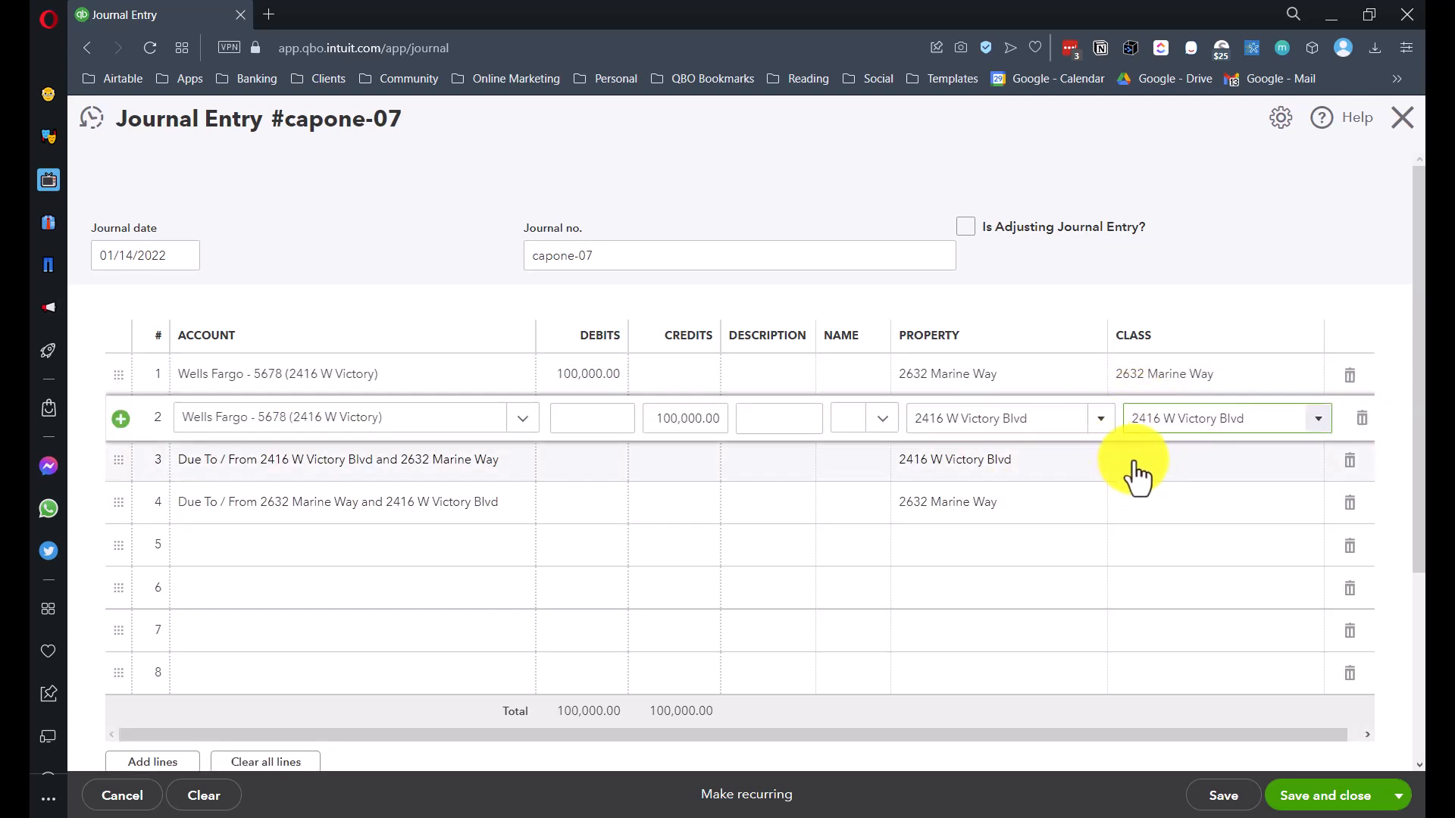
click(1133, 475)
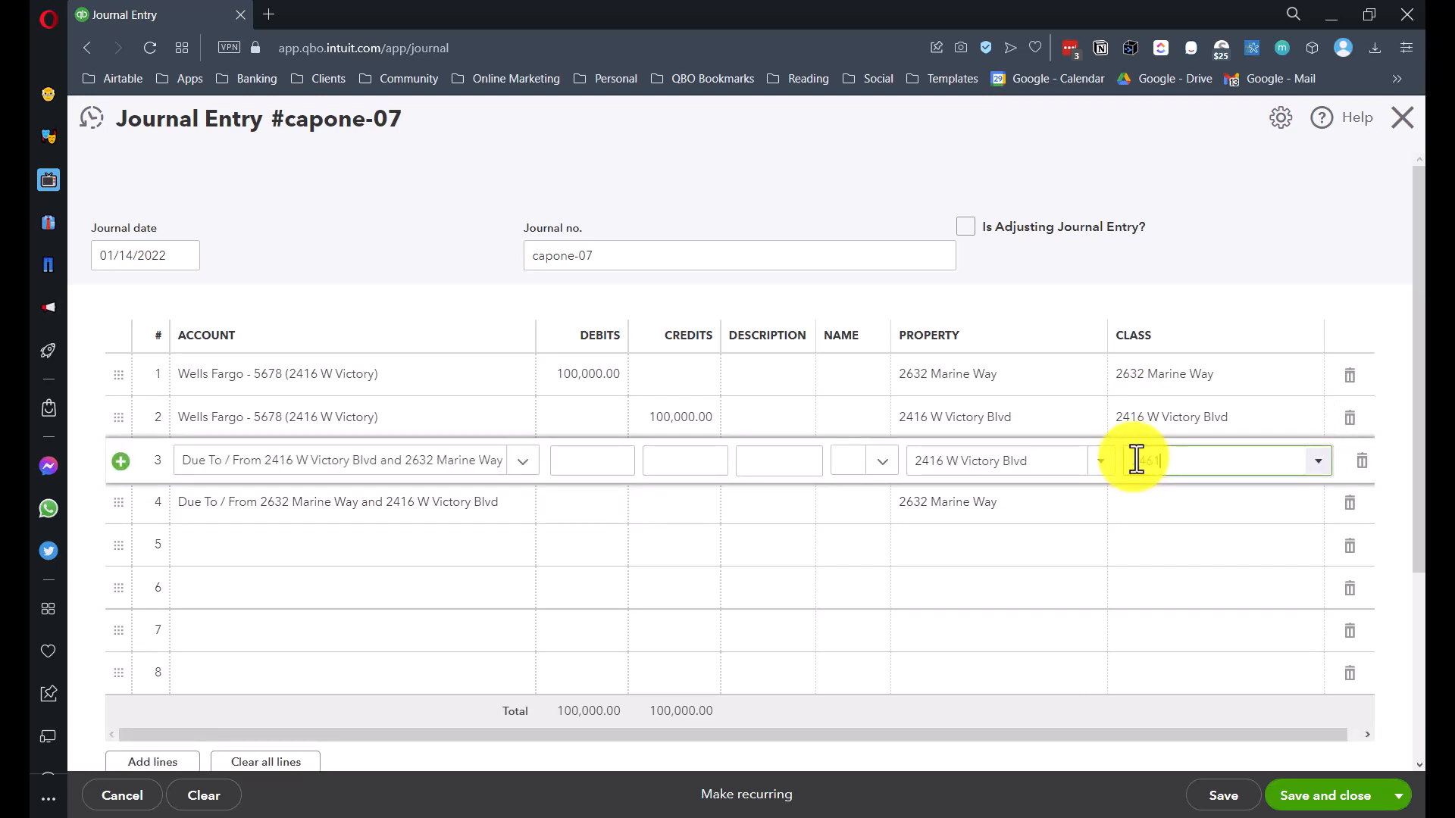
key(BackSpace)
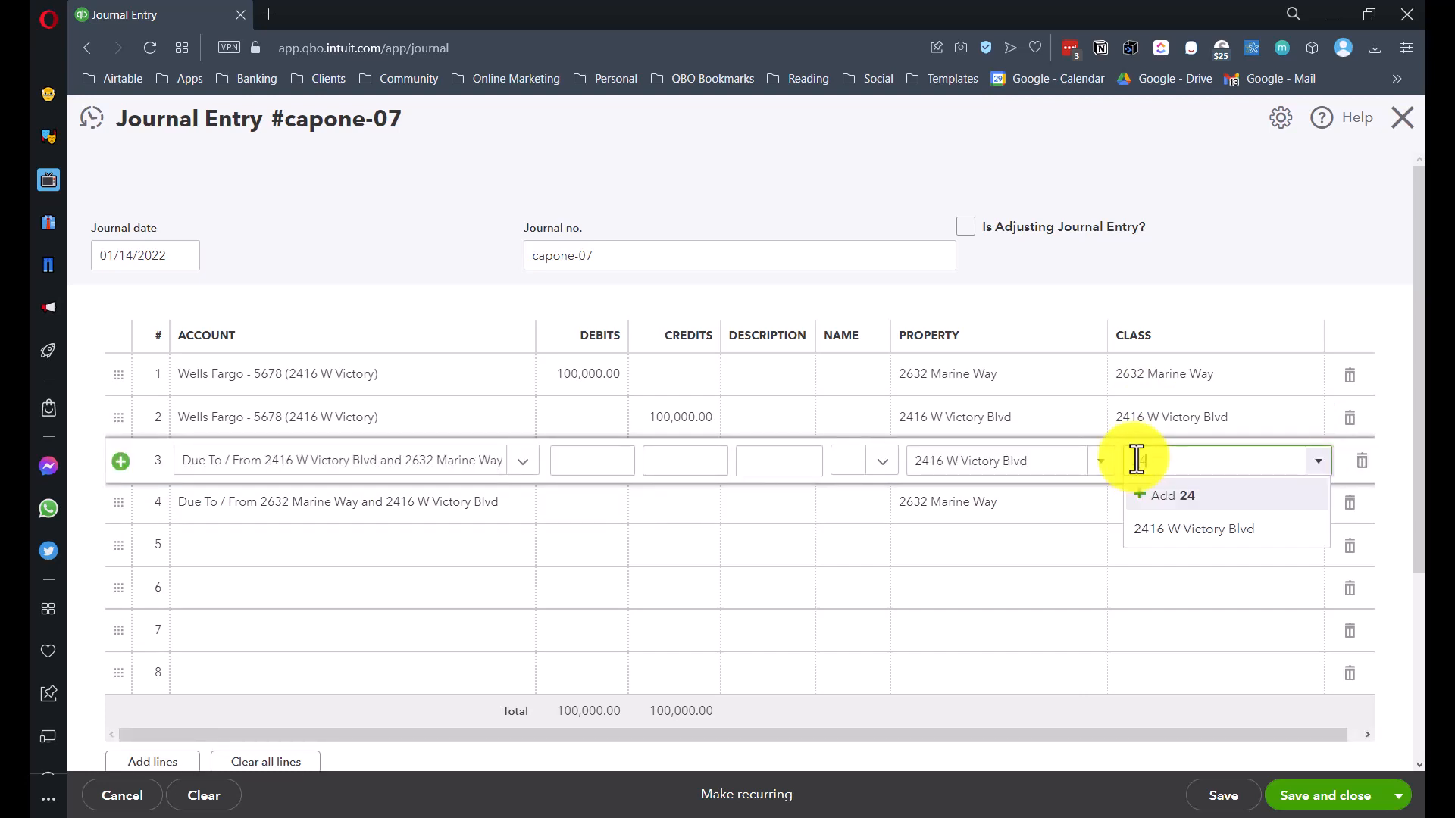
key(BackSpace)
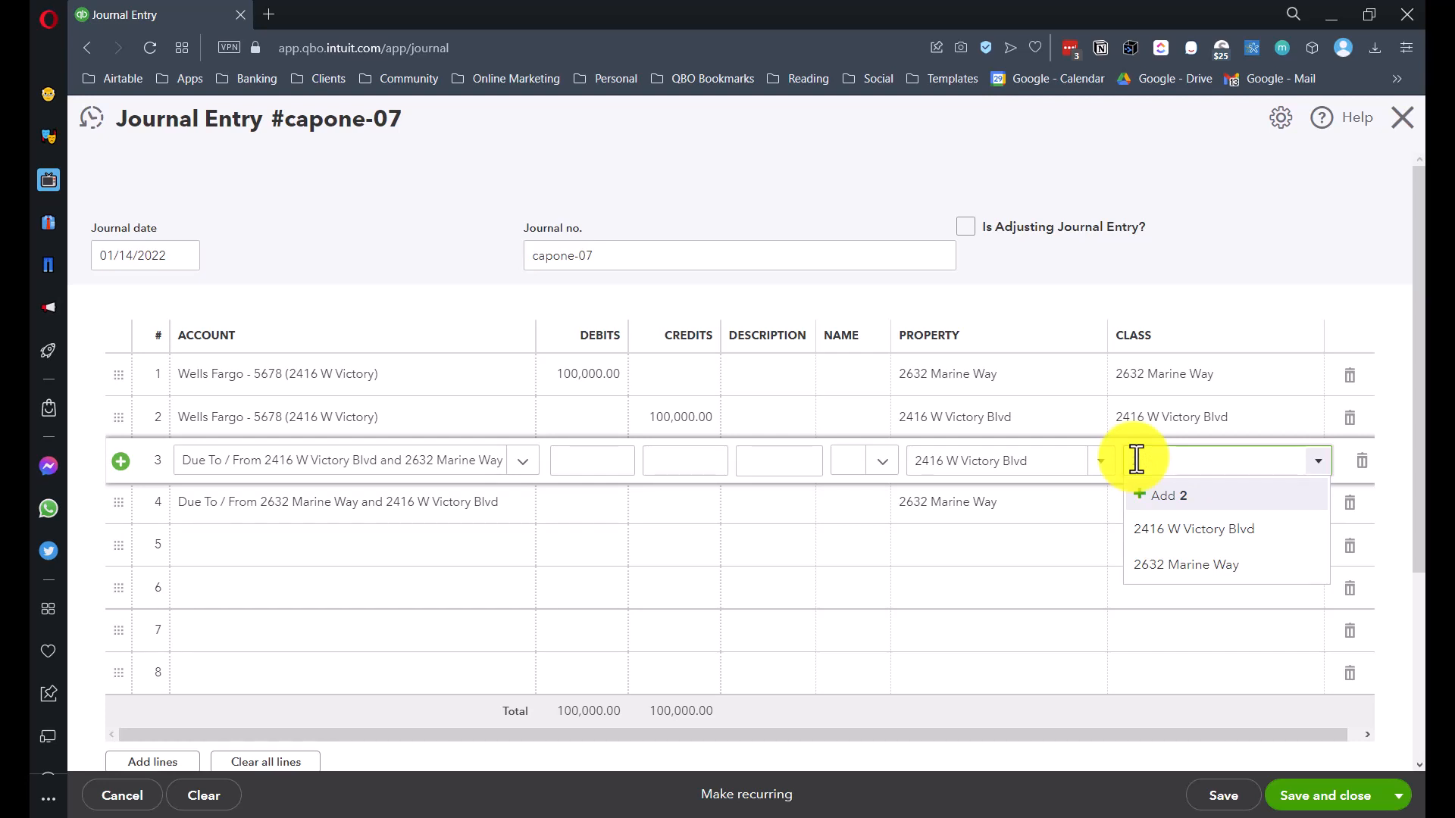
text(416)
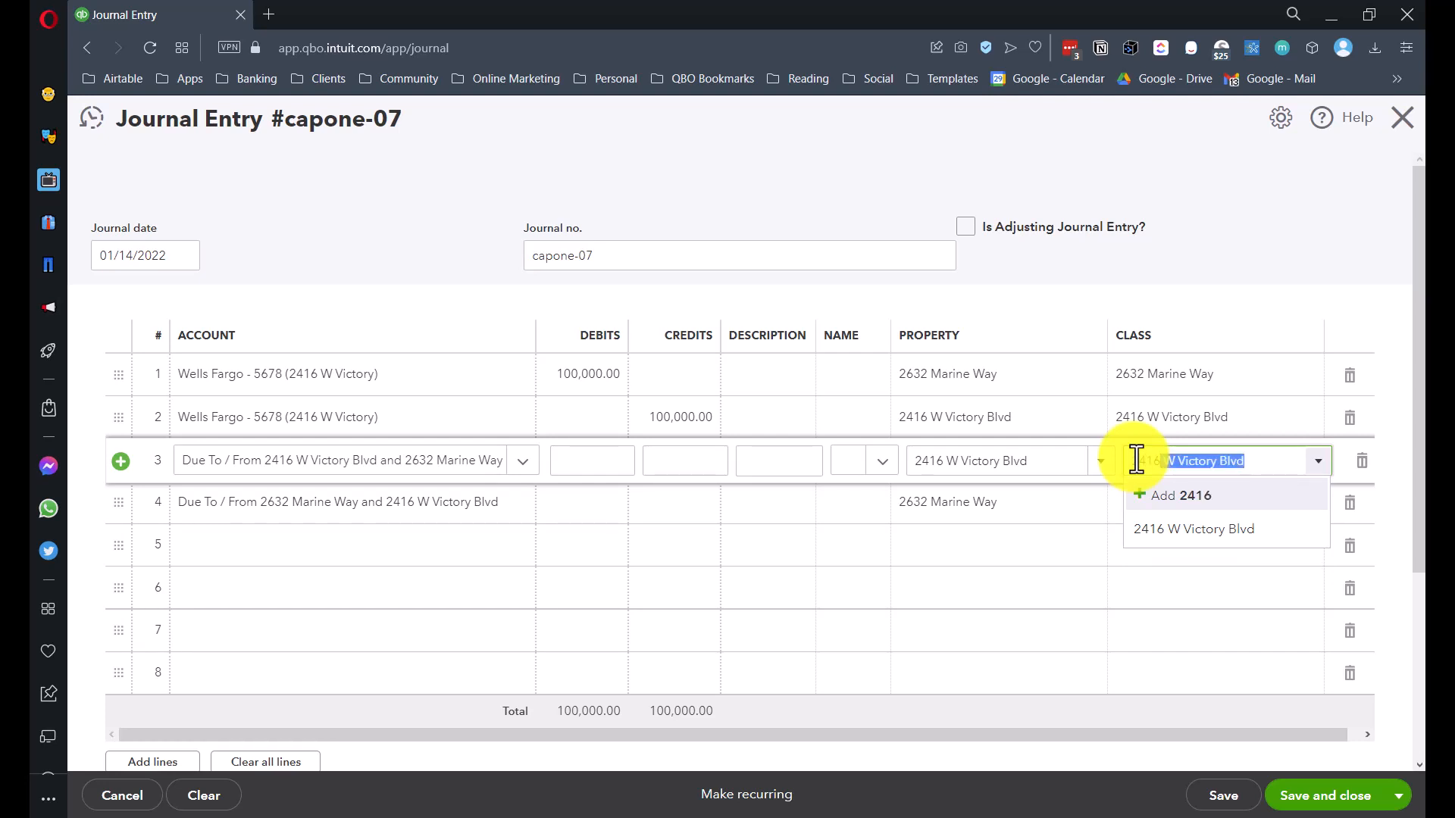
click(1212, 529)
click(1196, 503)
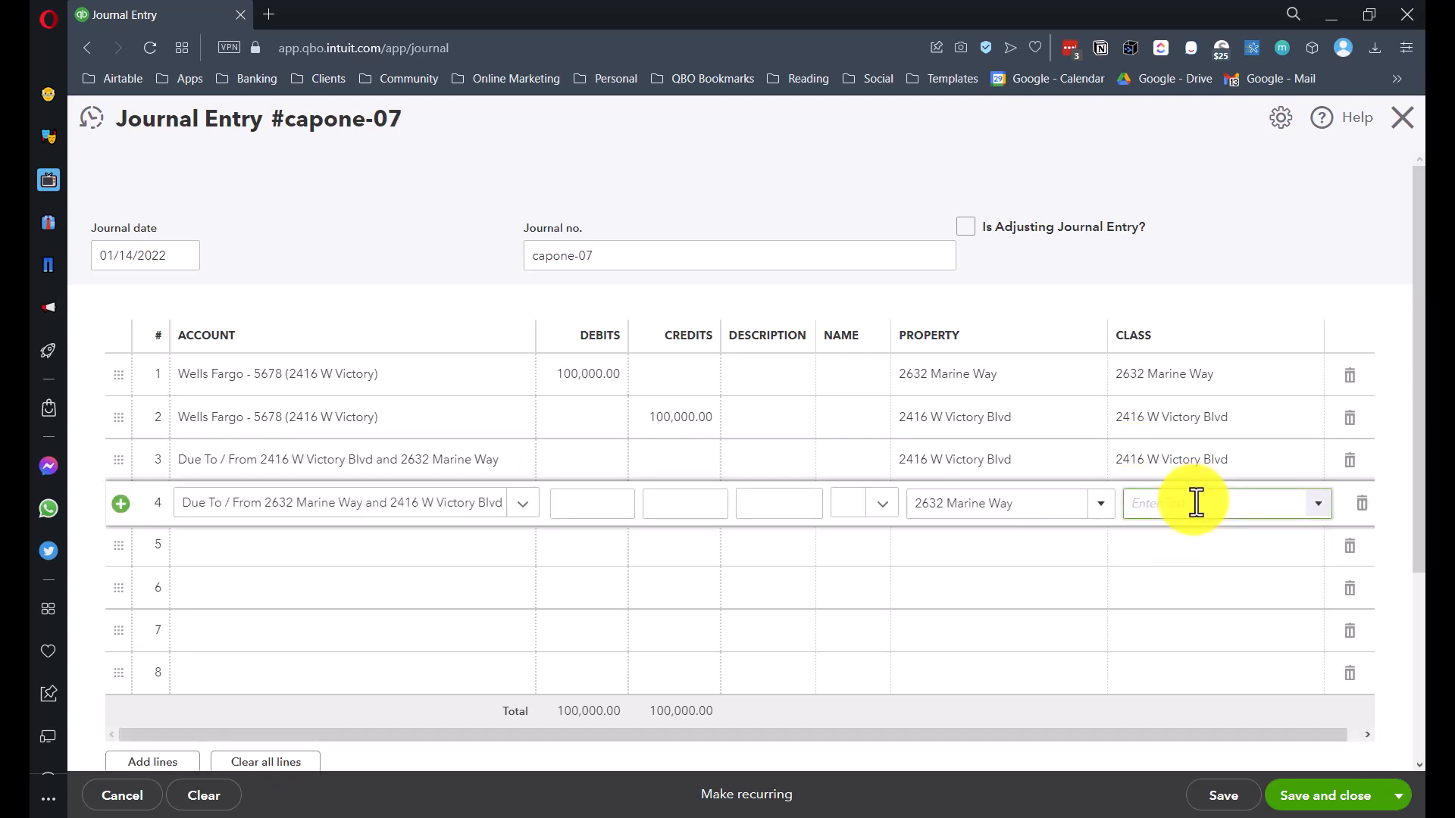
text(2632)
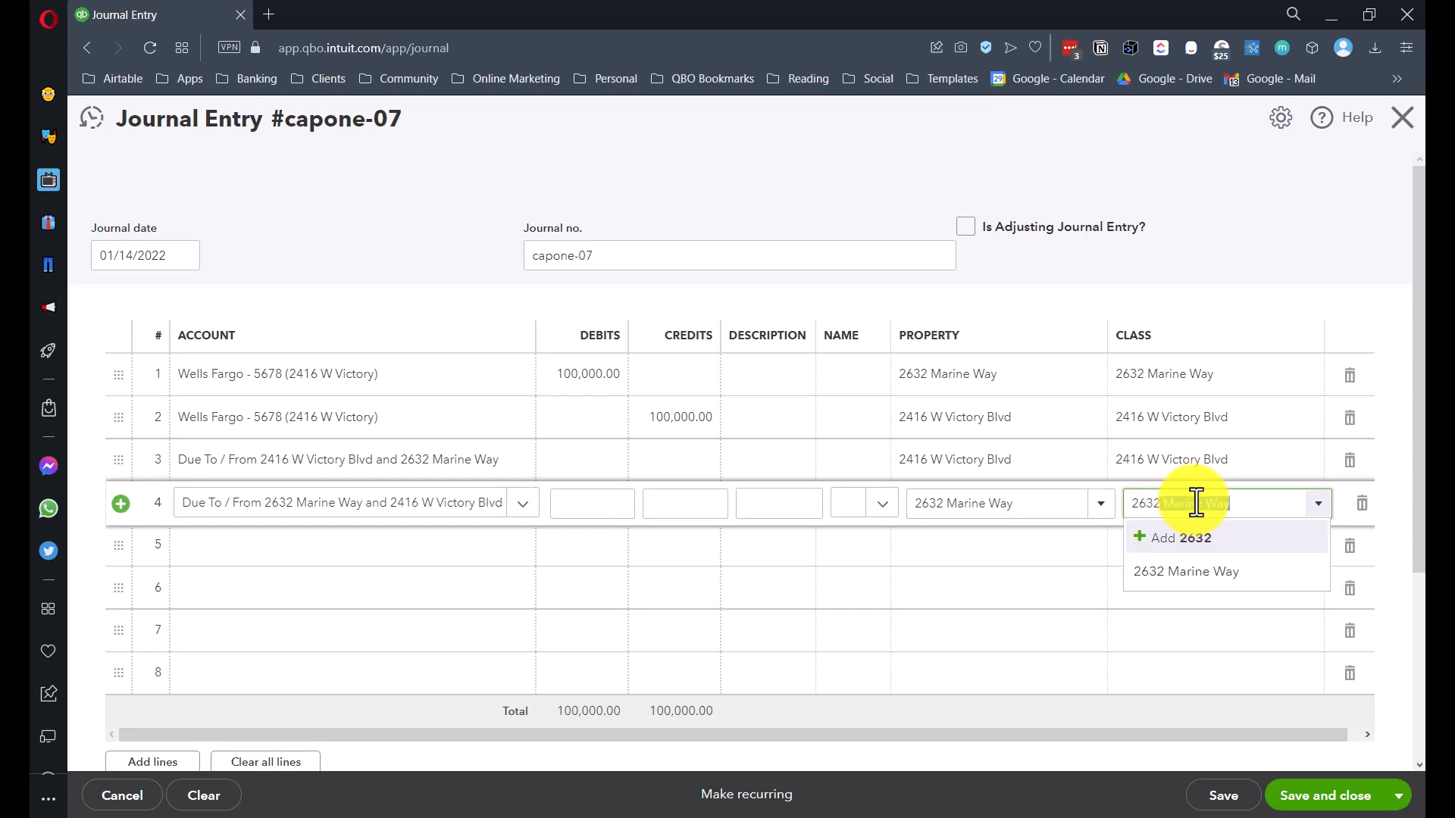
click(1183, 572)
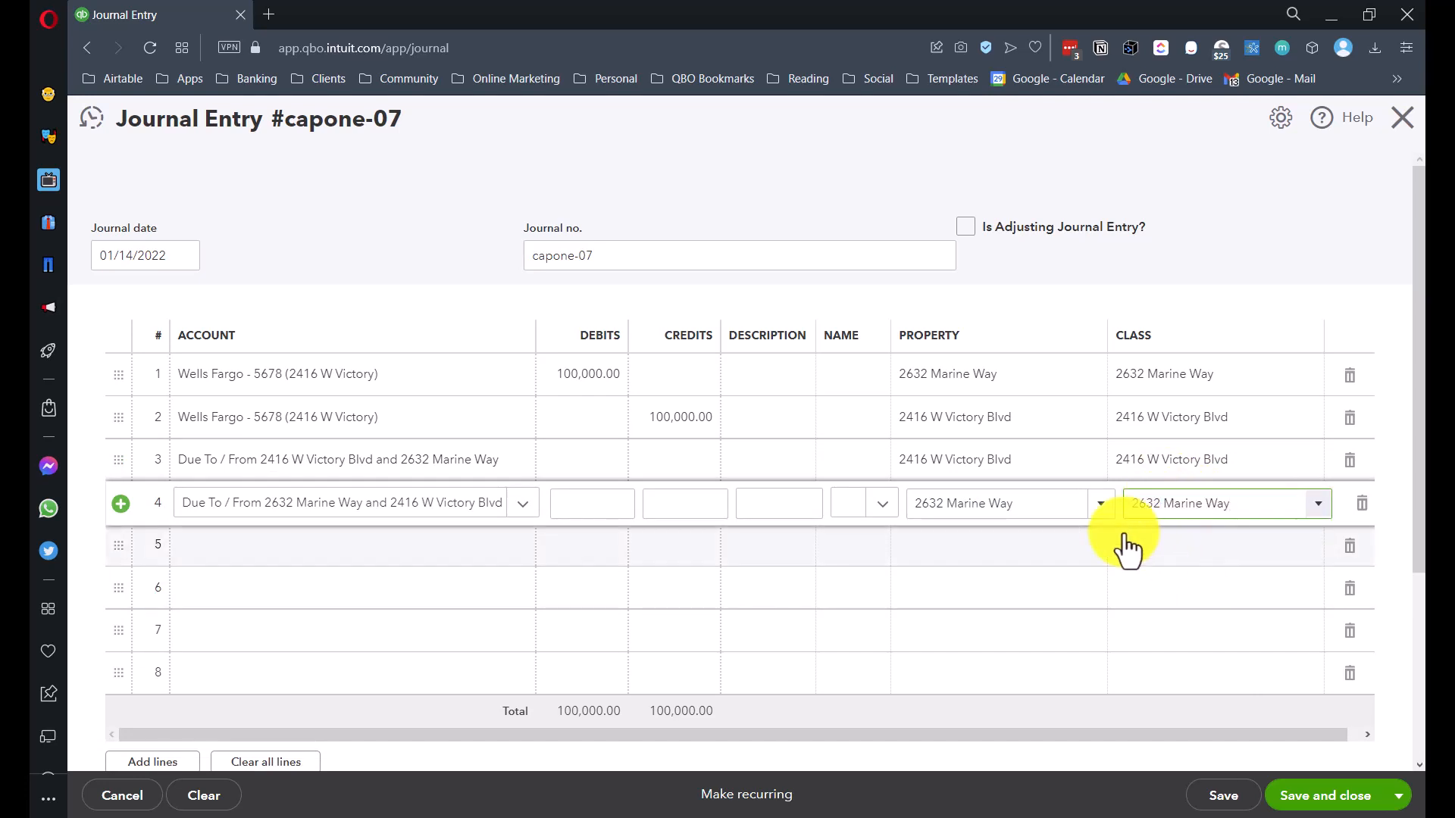
key(shift+Tab)
key(shift+Tab)
key(shift+Tab)
click(598, 462)
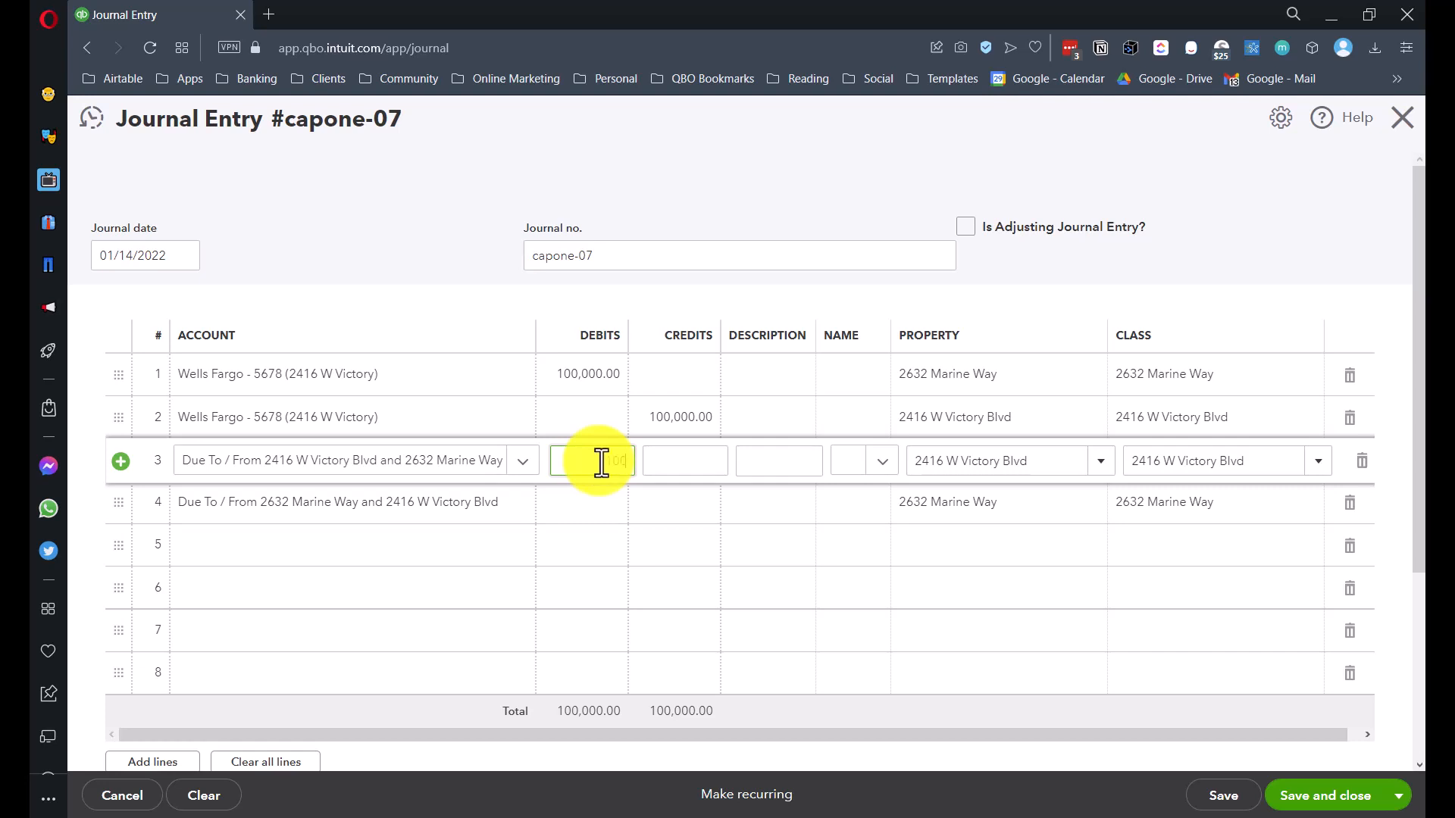
- Debit line 3 and credit line 4 100,000.00 each so both sides total 200,000.00
key(Tab)
click(664, 512)
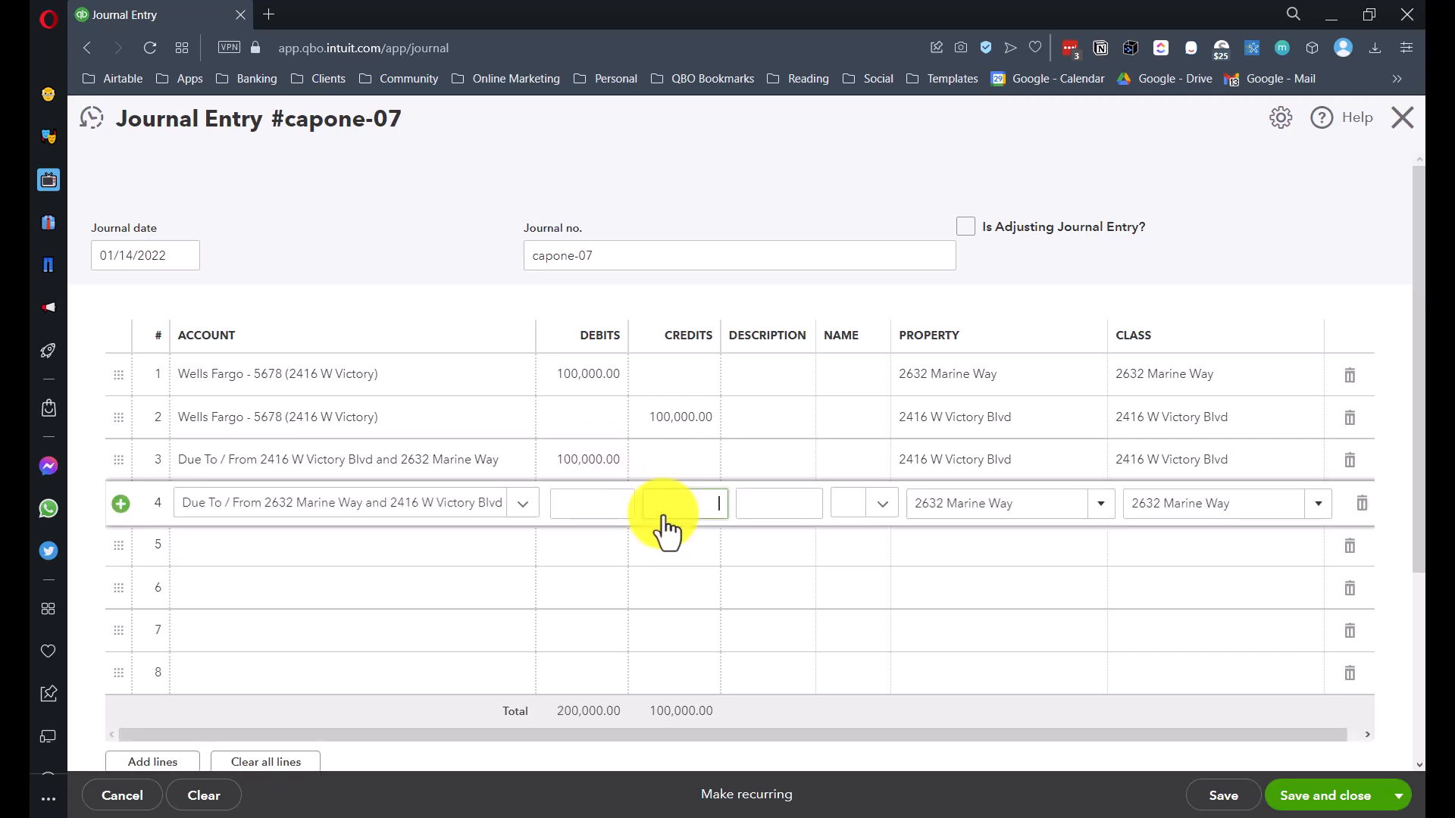
text(100,000)
key(Tab)
- Clear and restore line 4's 100,000.00 credit, then select line 3's property value
key(BackSpace)
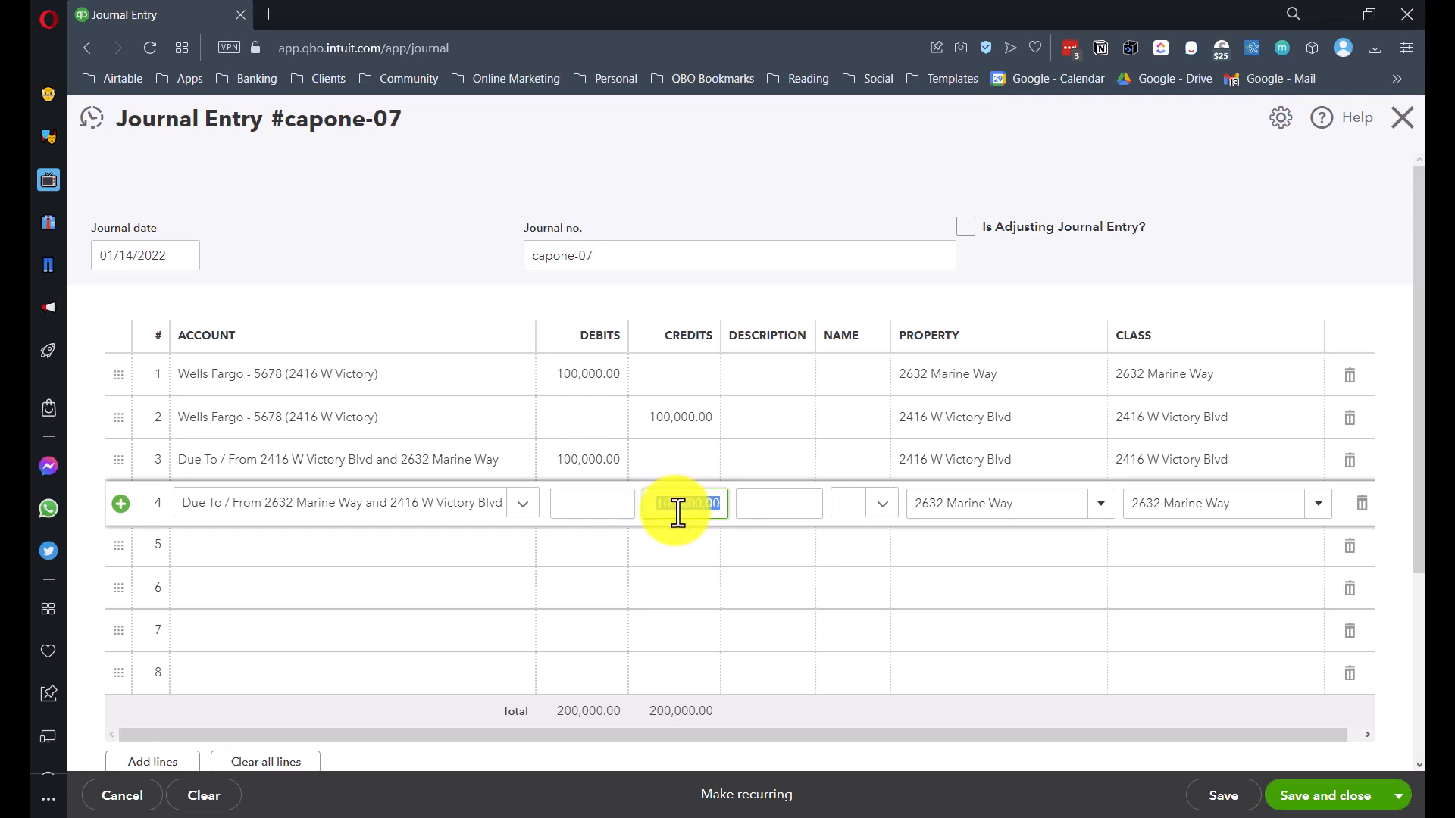
key(ctrl+z)
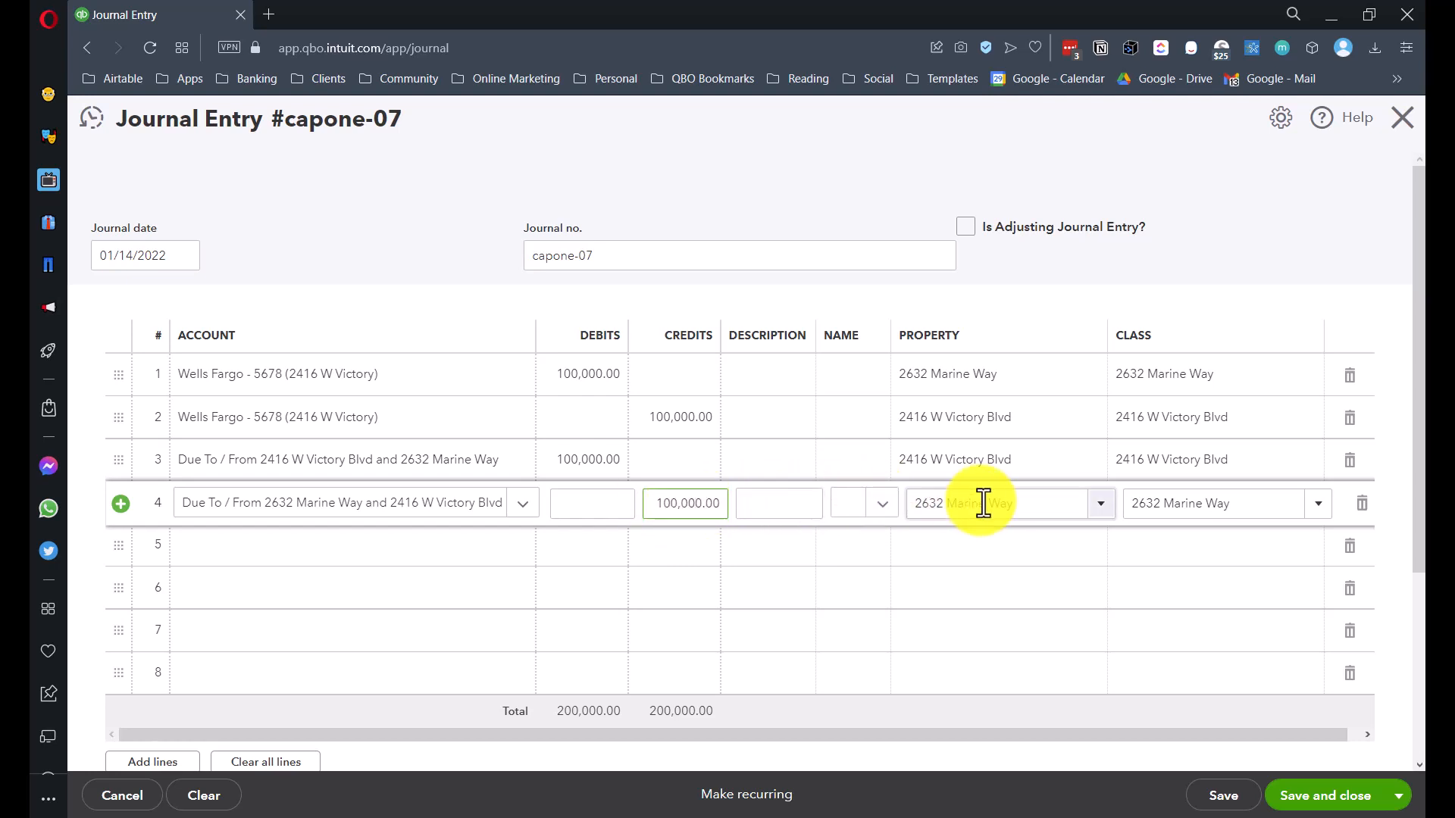
click(560, 465)
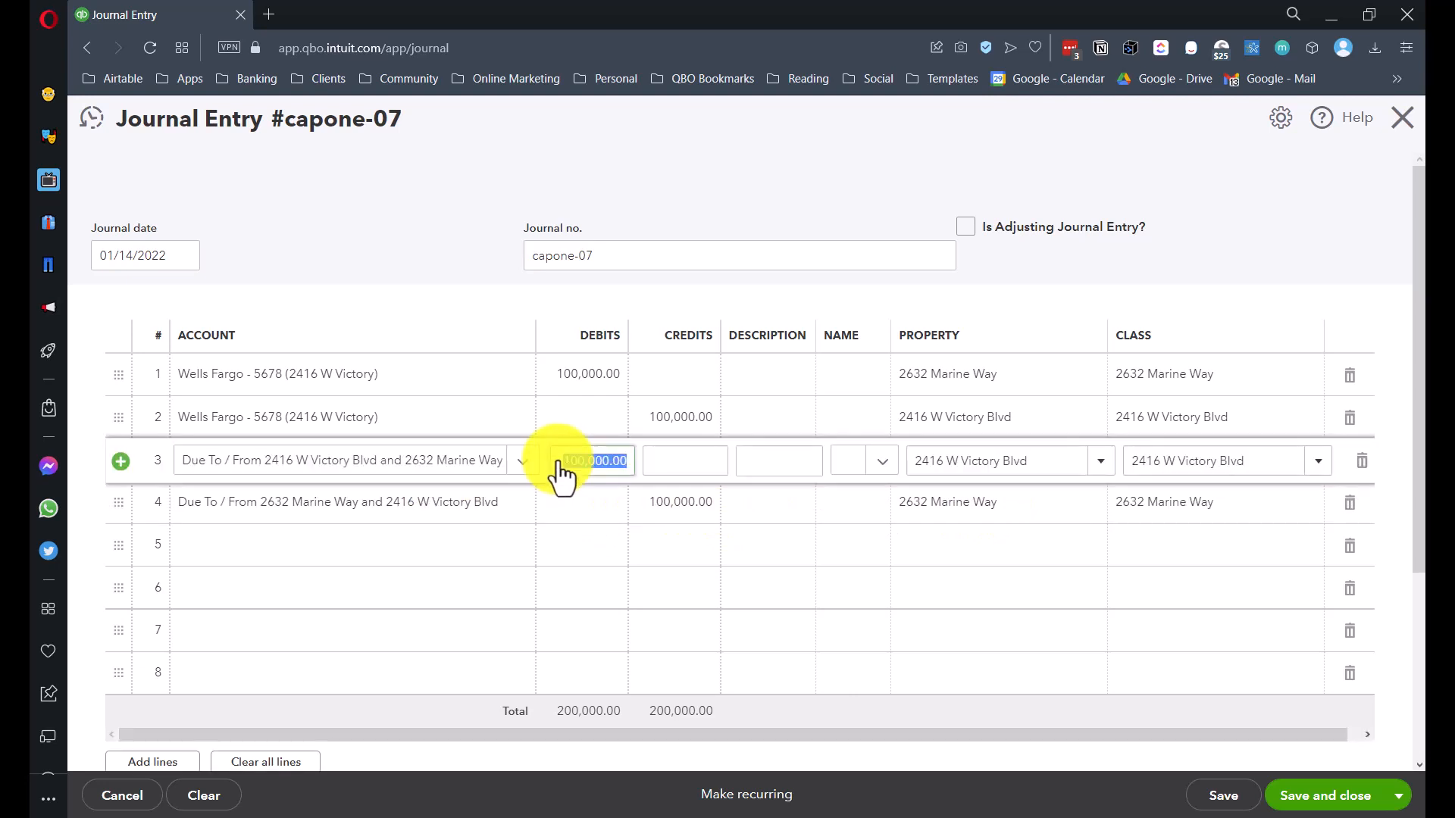
click(984, 464)
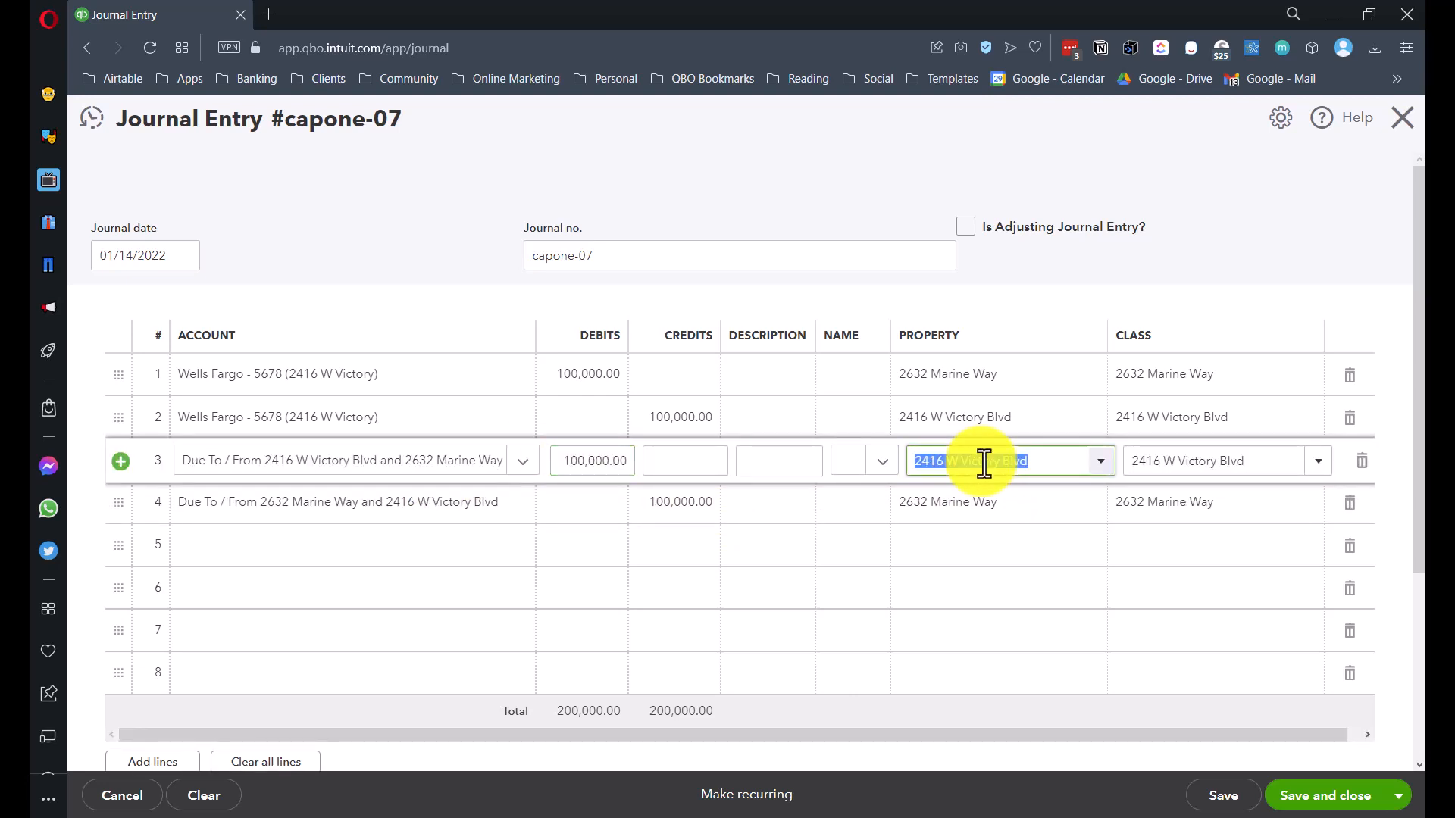
- Save journal entry capone-07 and run the Balance Sheet with Display columns by Properties
click(1299, 739)
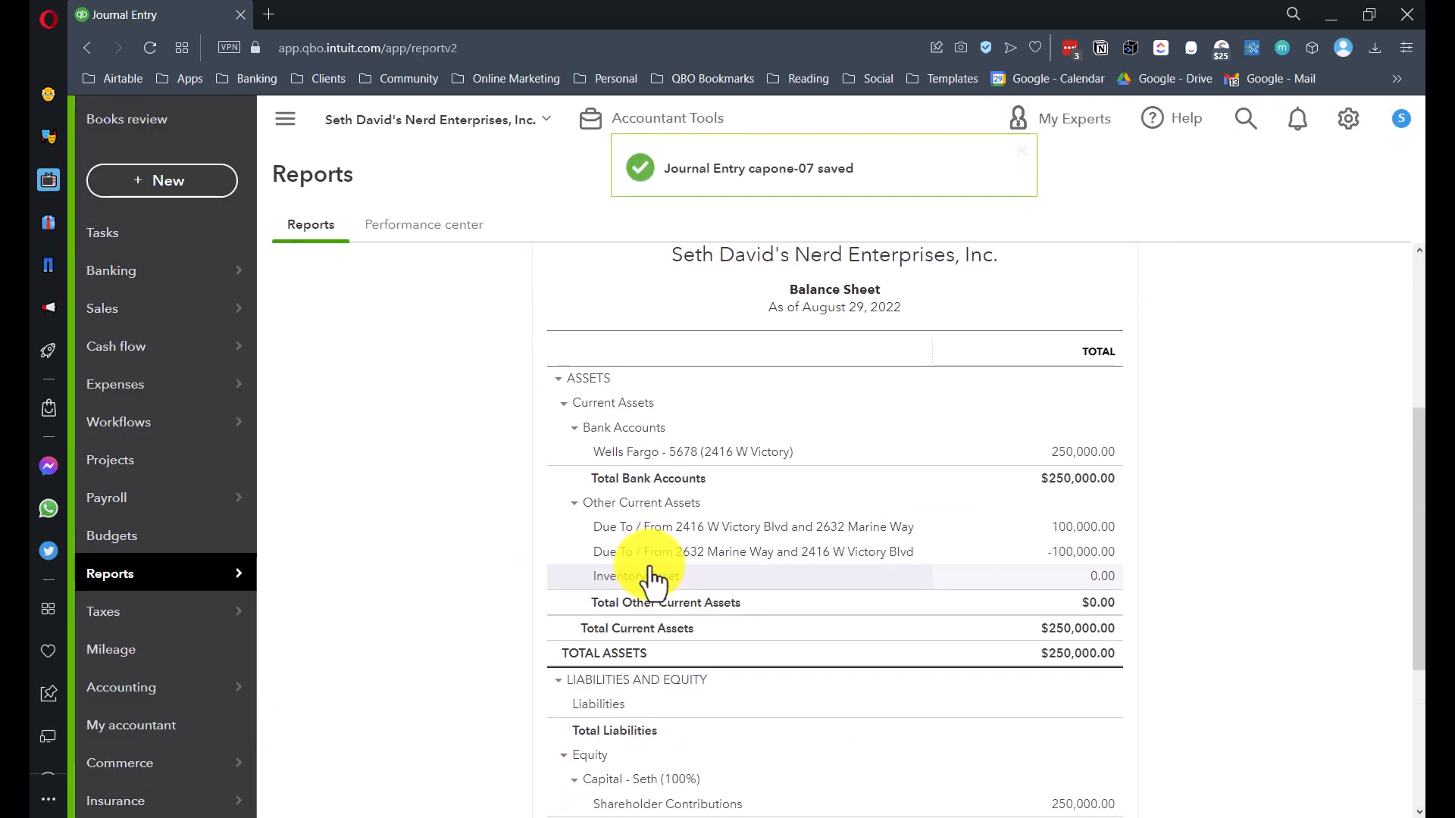
click(376, 455)
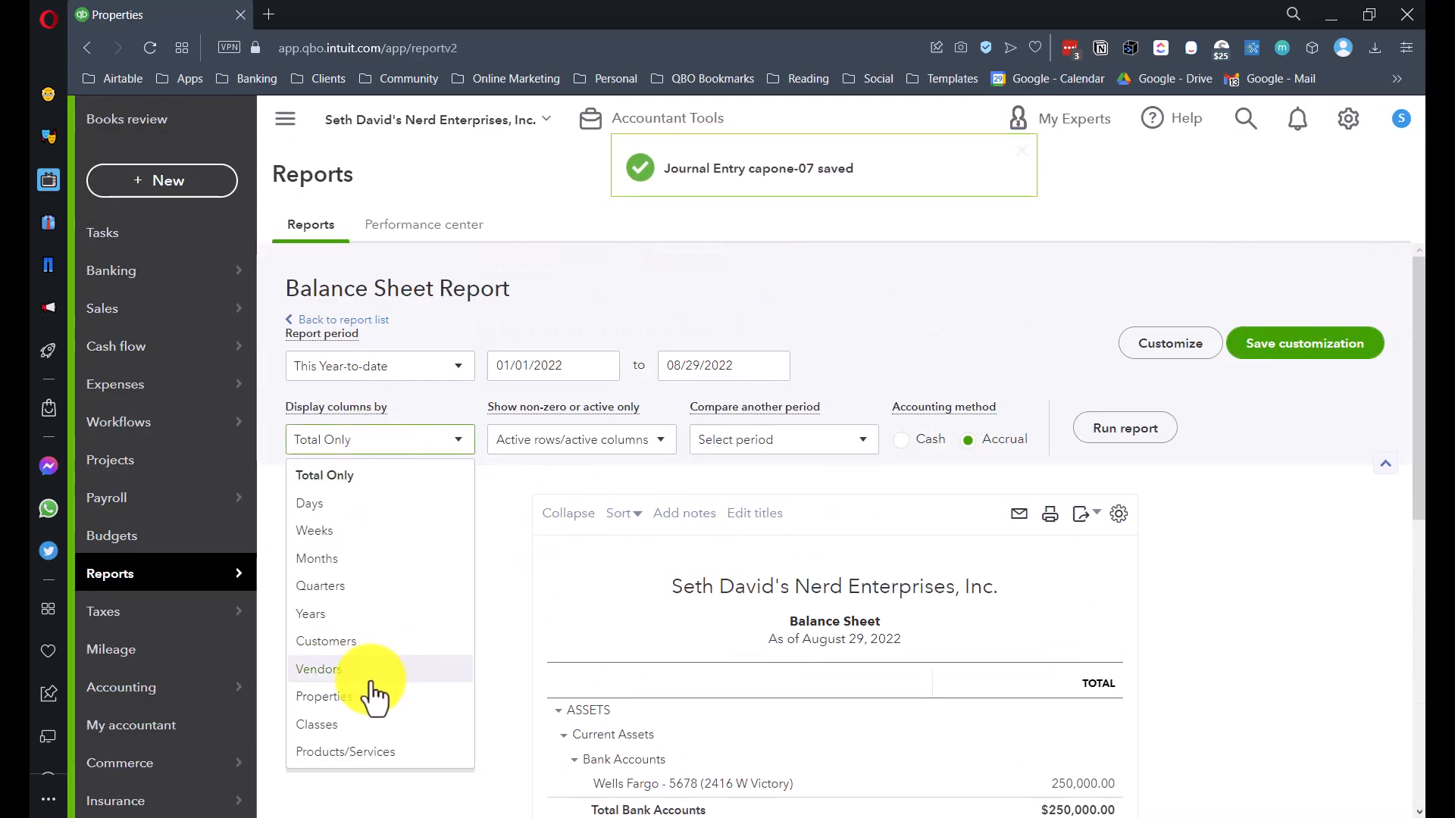
click(333, 693)
click(1124, 432)
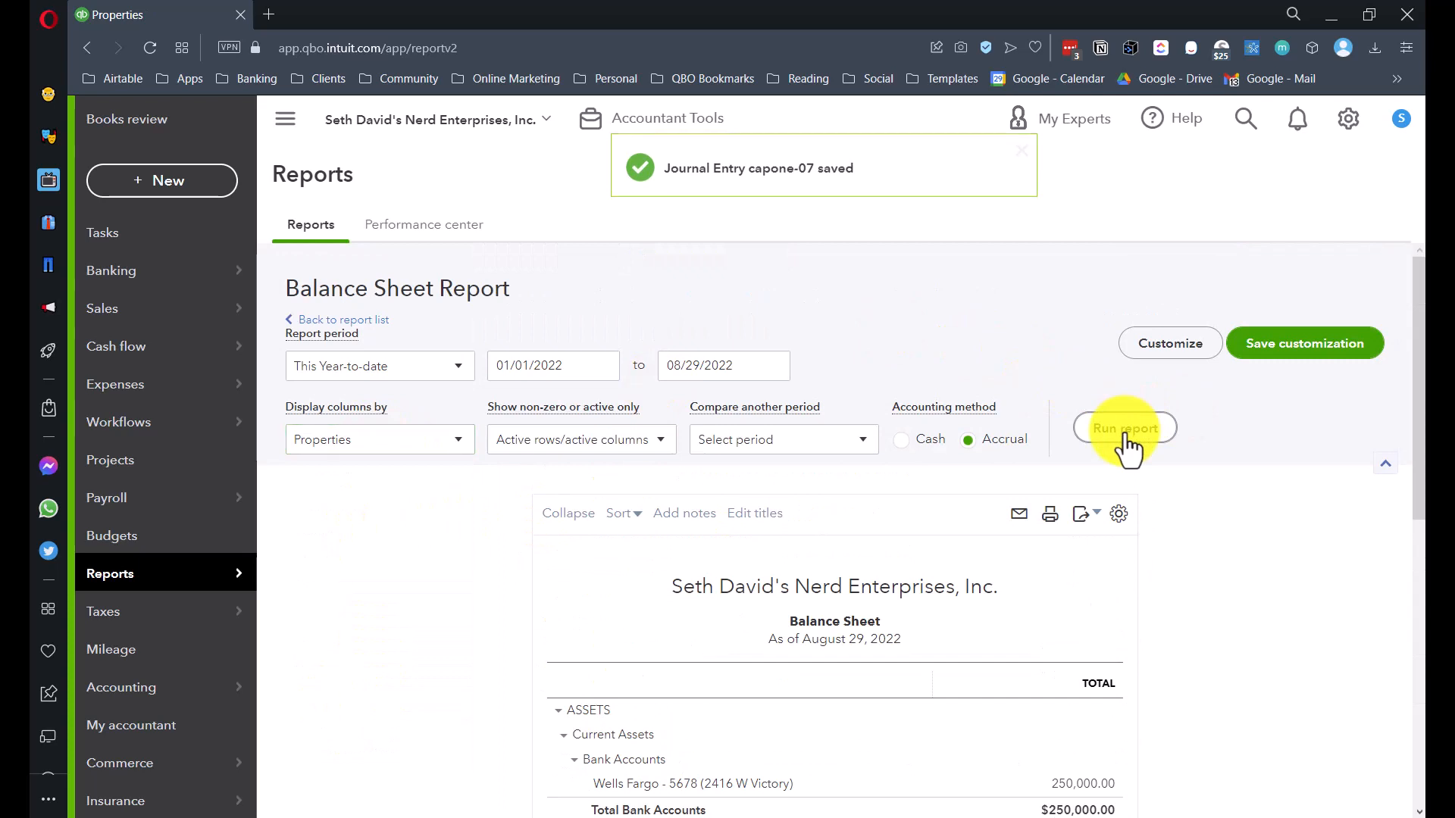
scroll(1099, 438, down, 1)
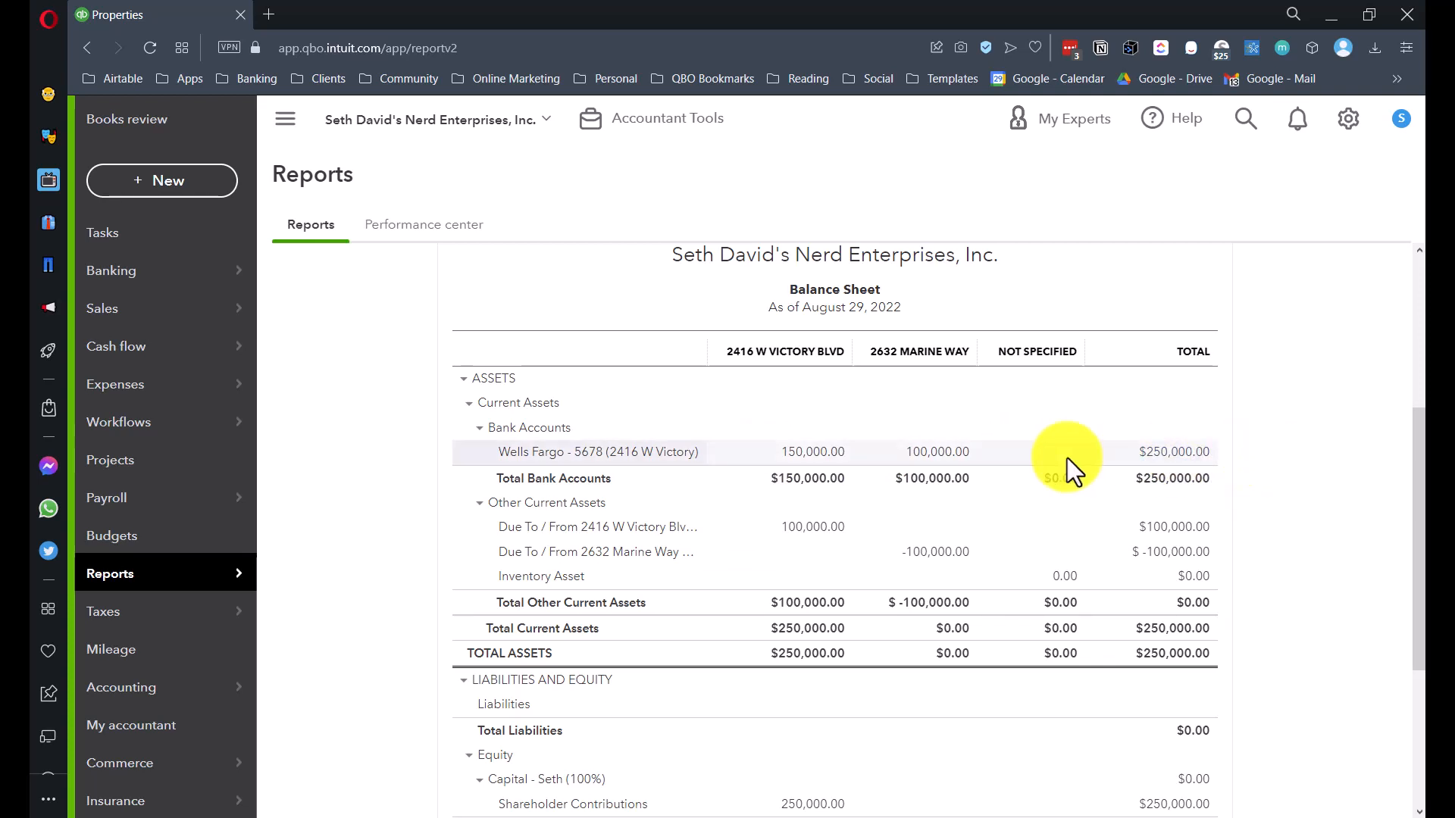
scroll(1067, 457, down, 2)
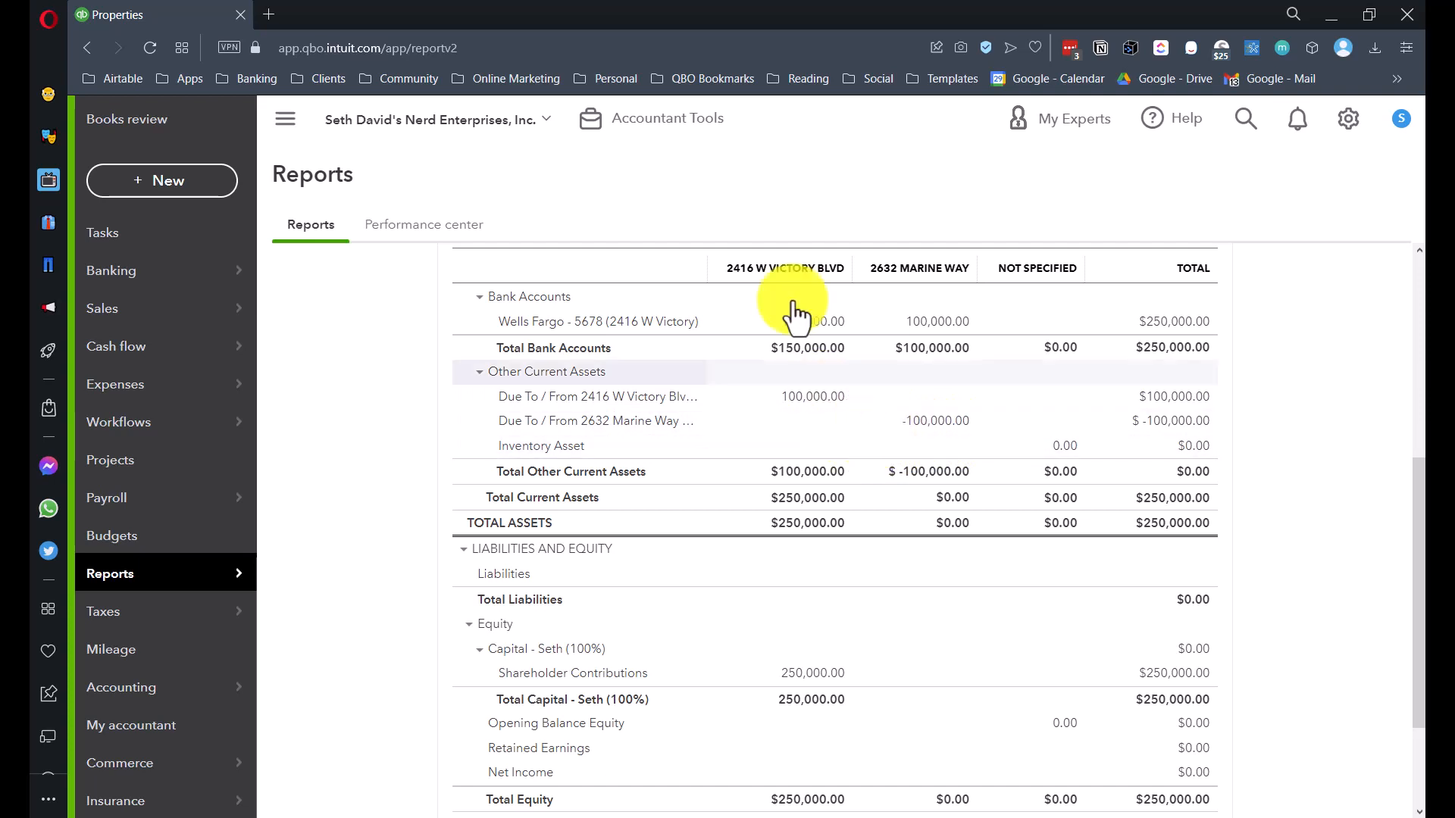
drag(705, 267, 802, 267)
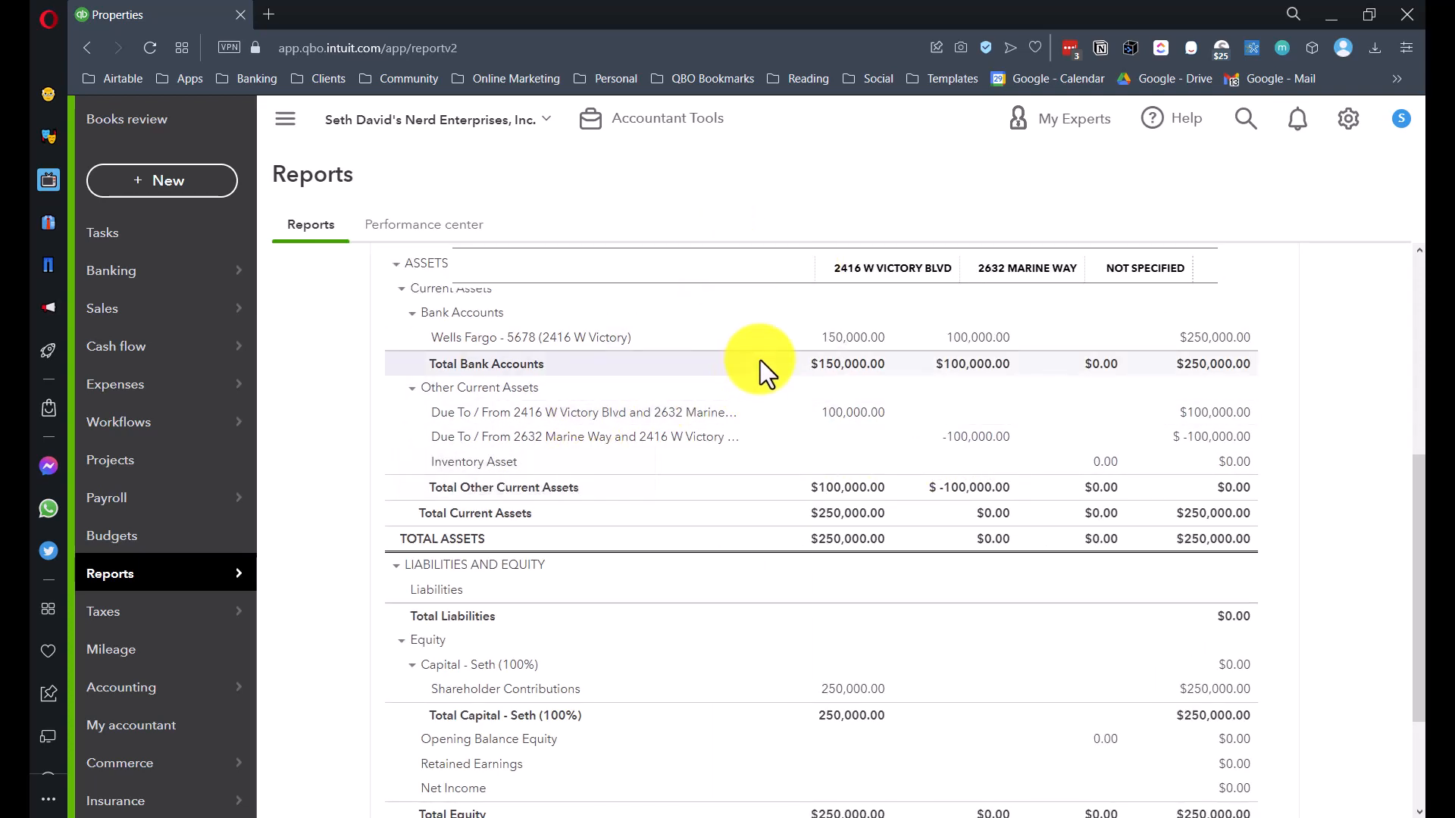
scroll(761, 362, down, 5)
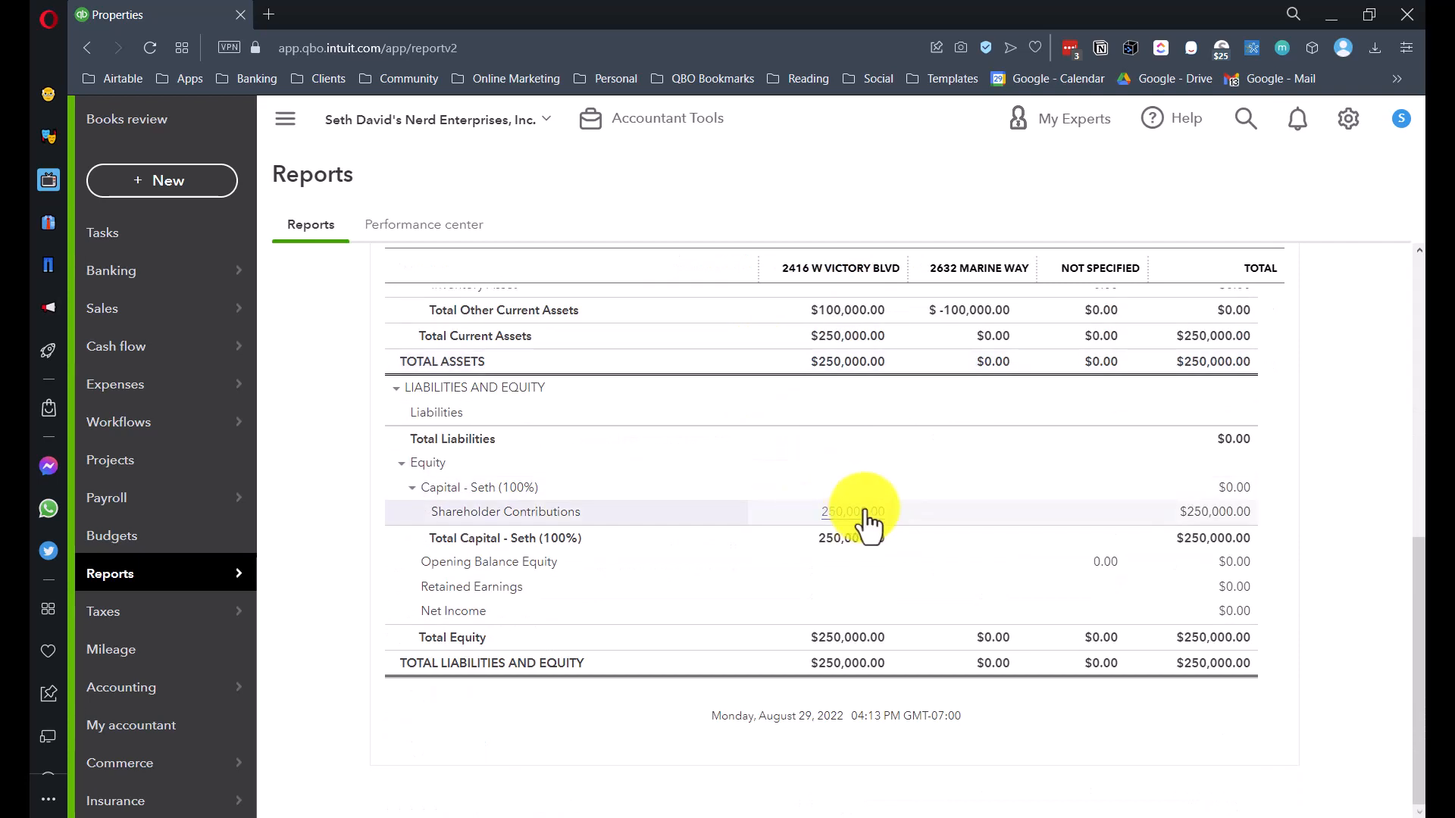
scroll(841, 530, up, 5)
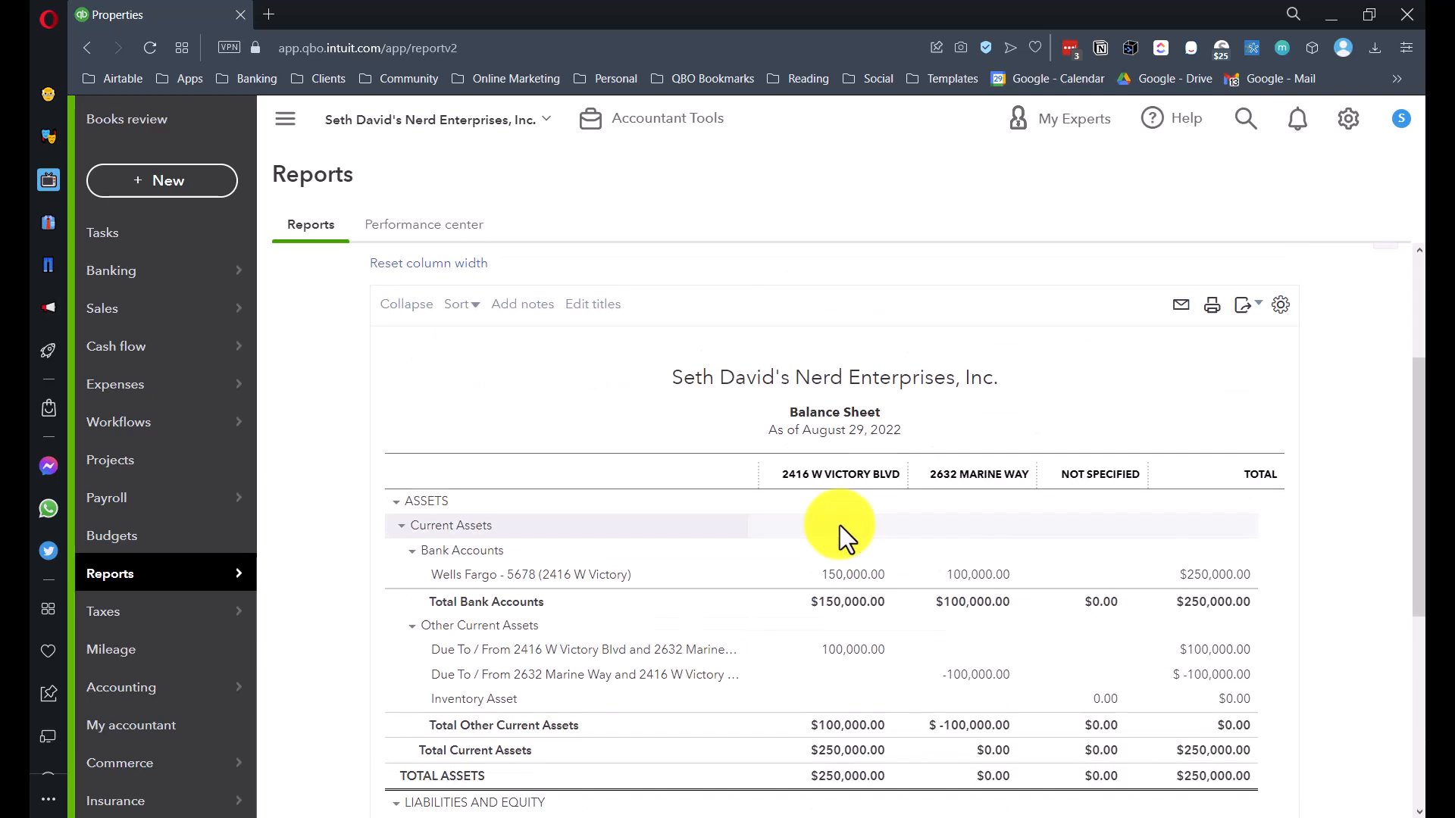
scroll(841, 401, down, 1)
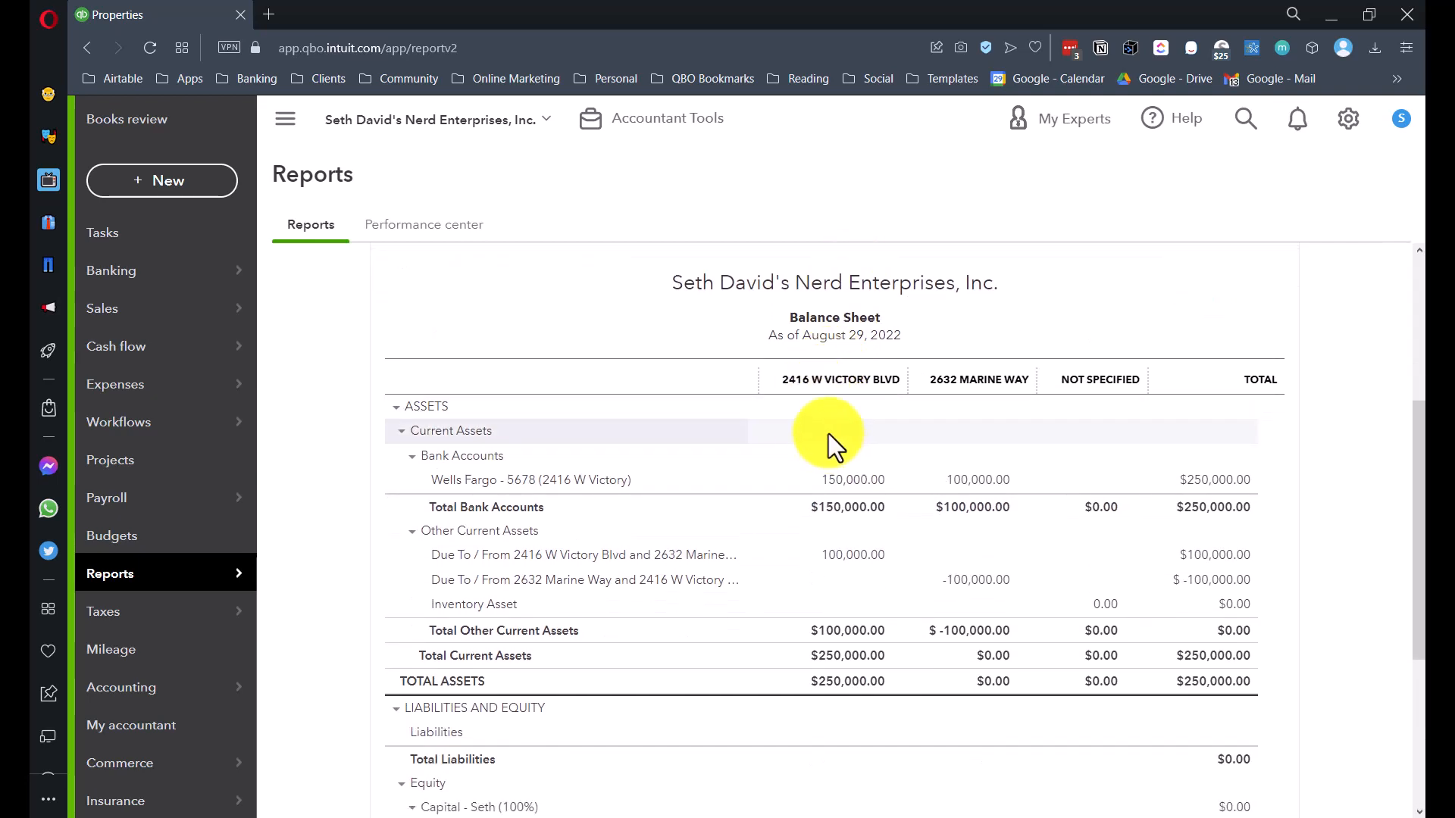
scroll(865, 426, down, 2)
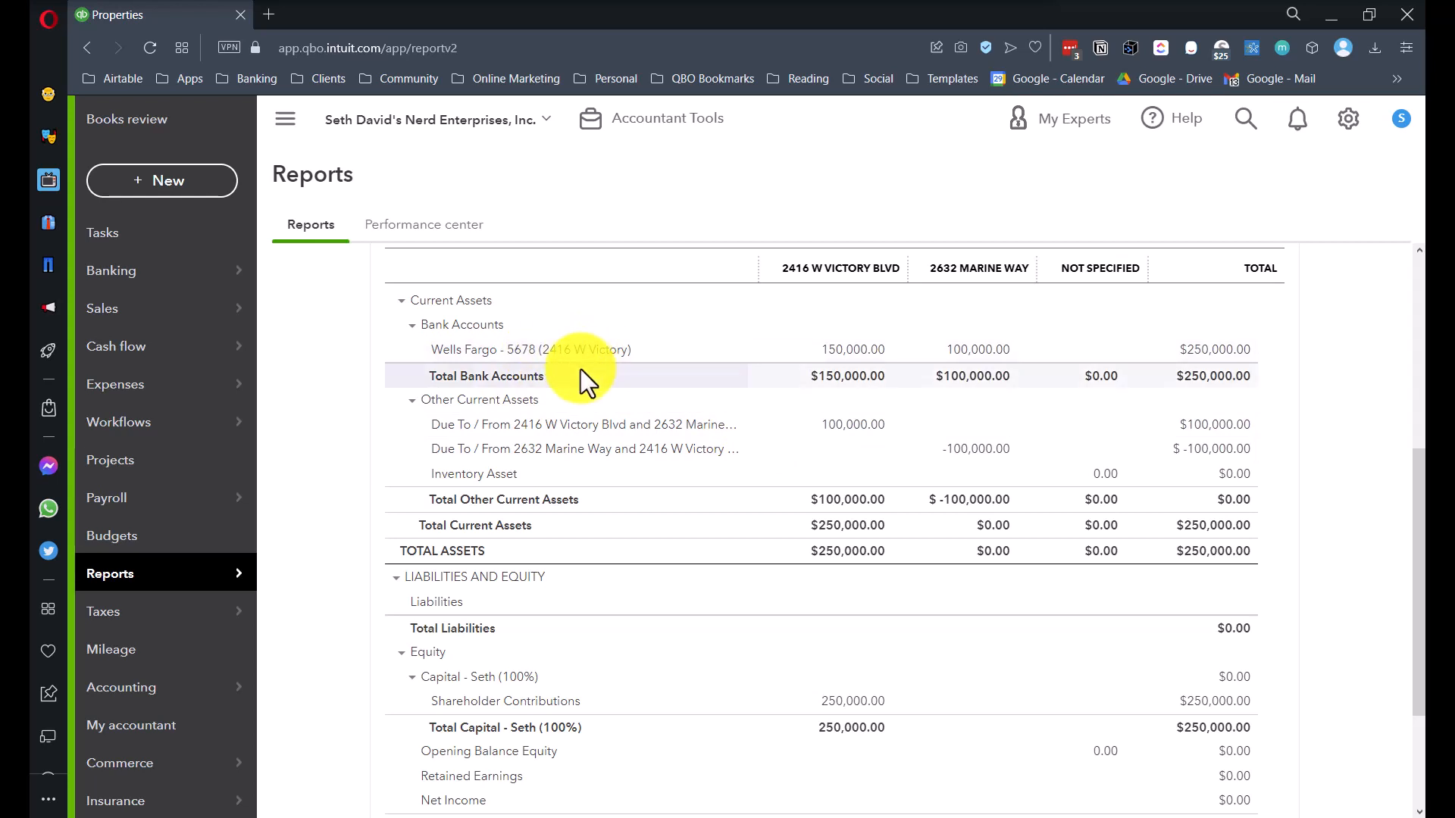
click(845, 351)
click(494, 633)
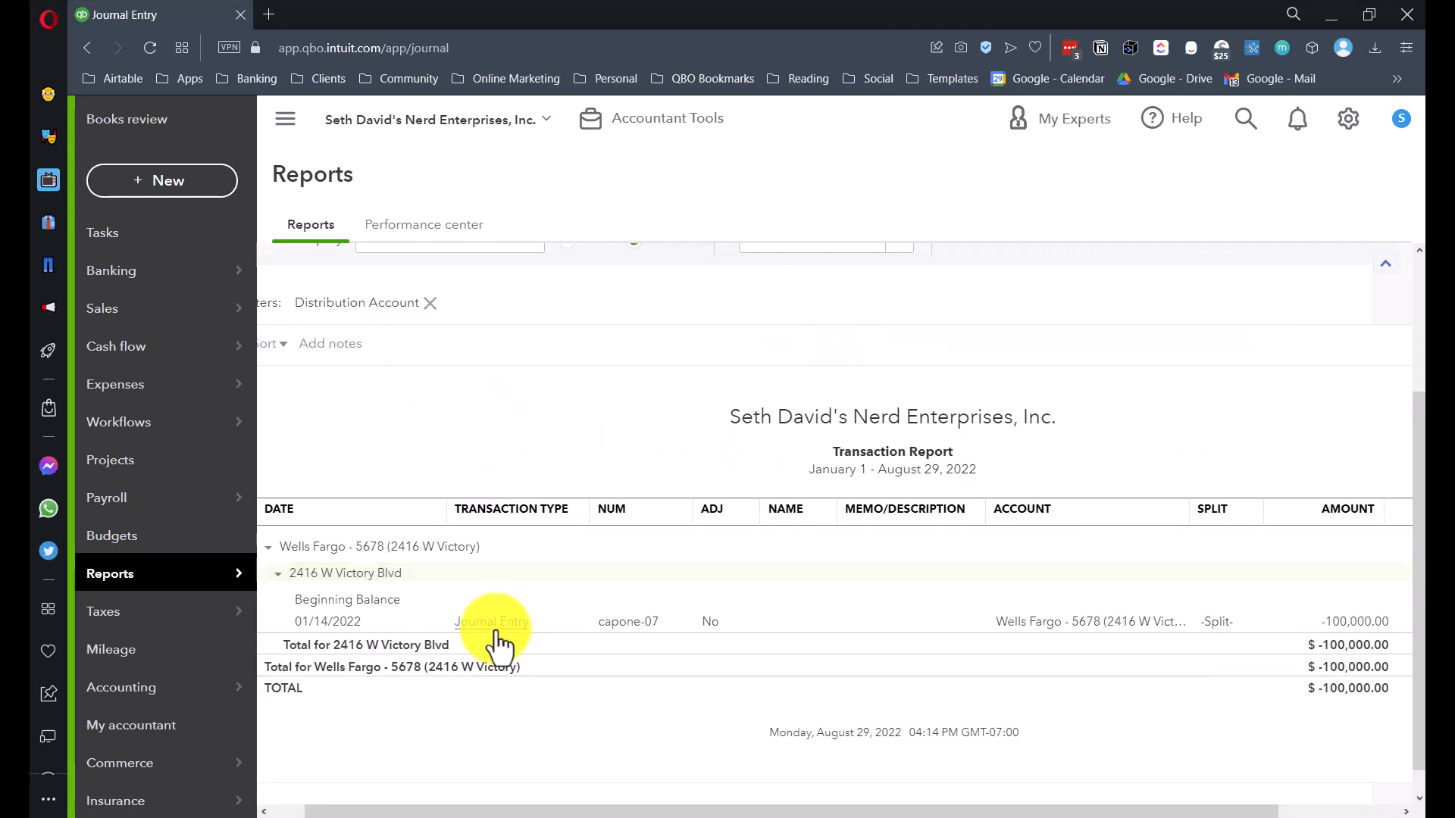
click(861, 807)
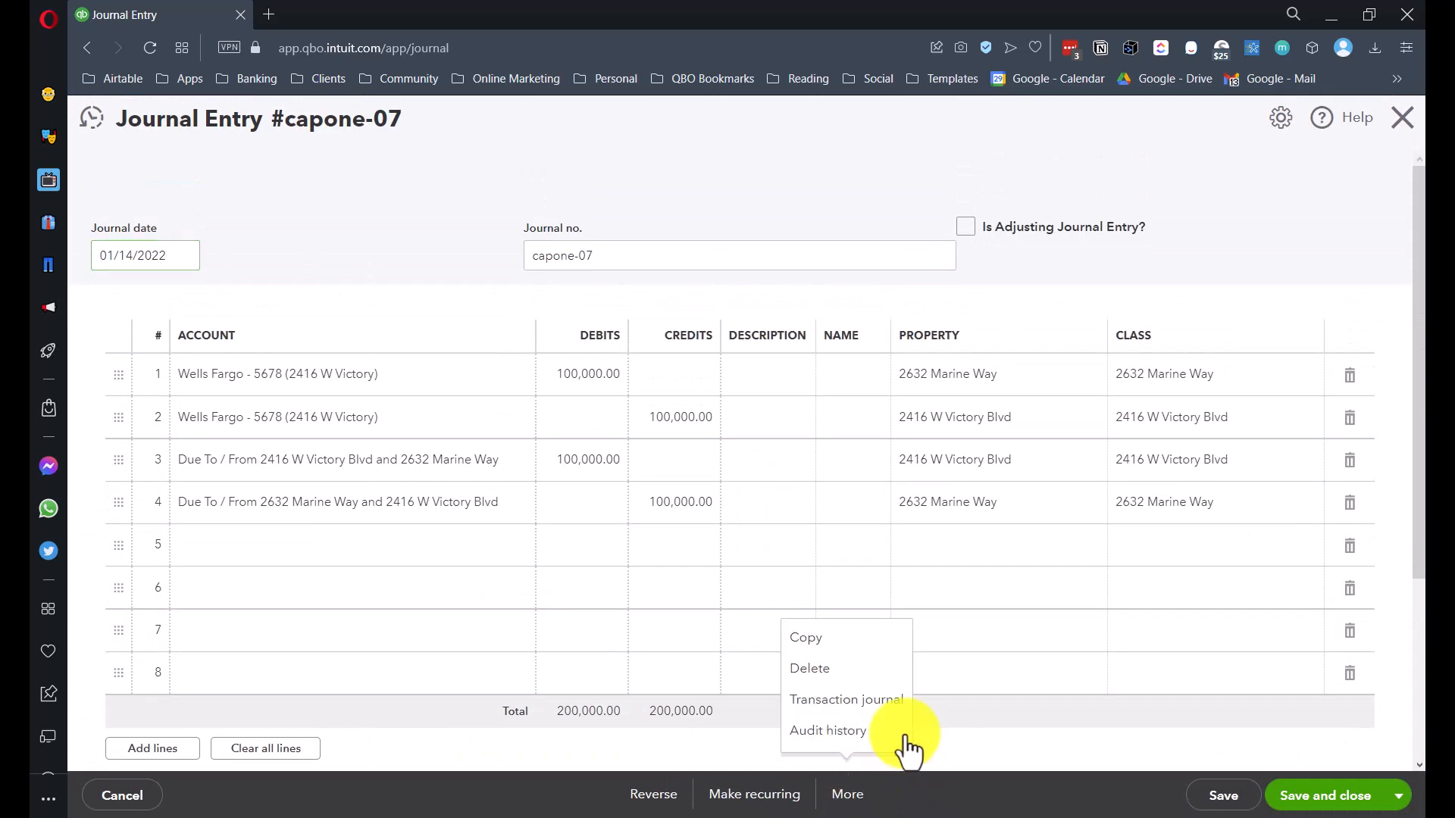
click(834, 671)
click(856, 515)
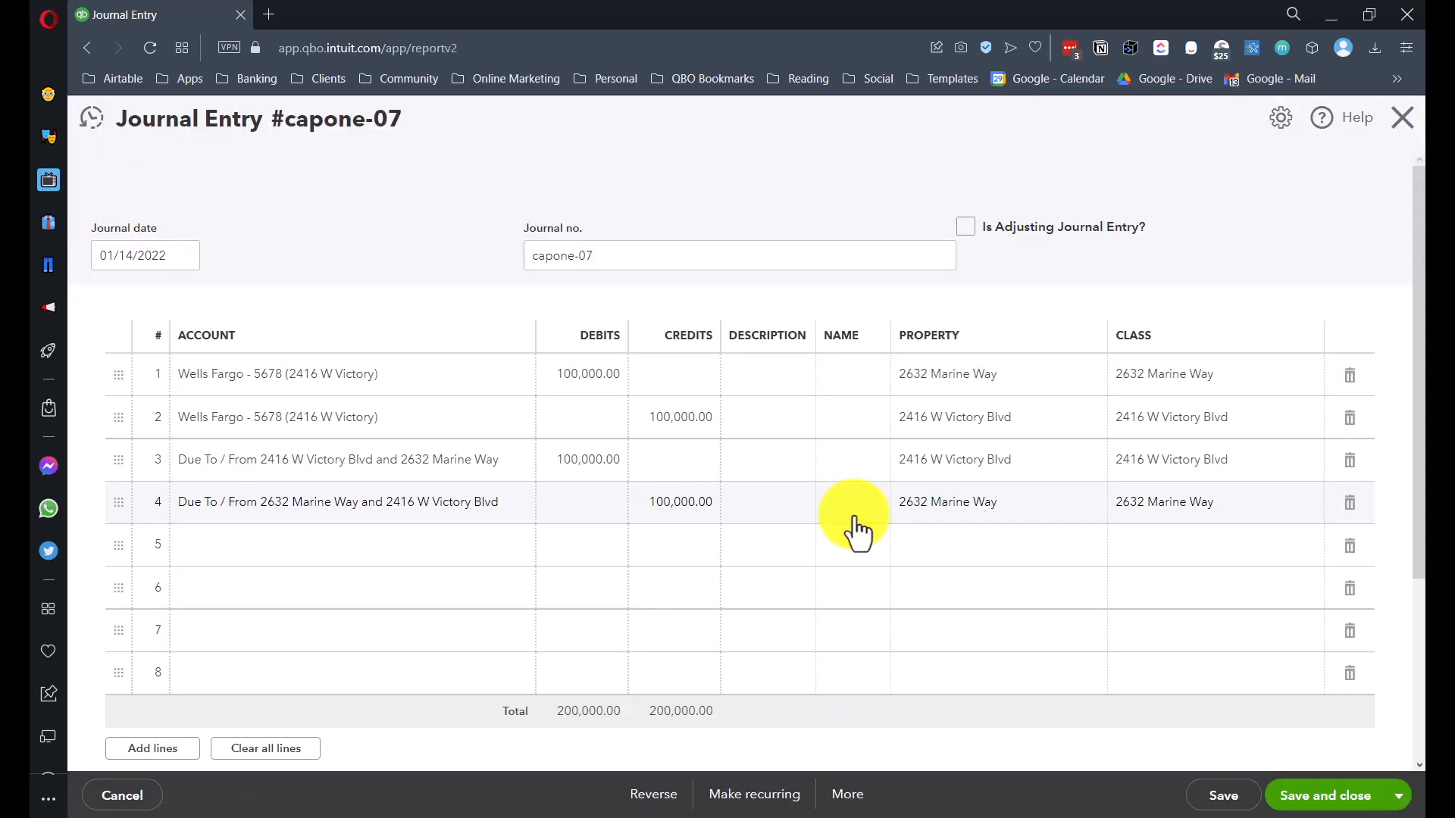
scroll(454, 421, up, 2)
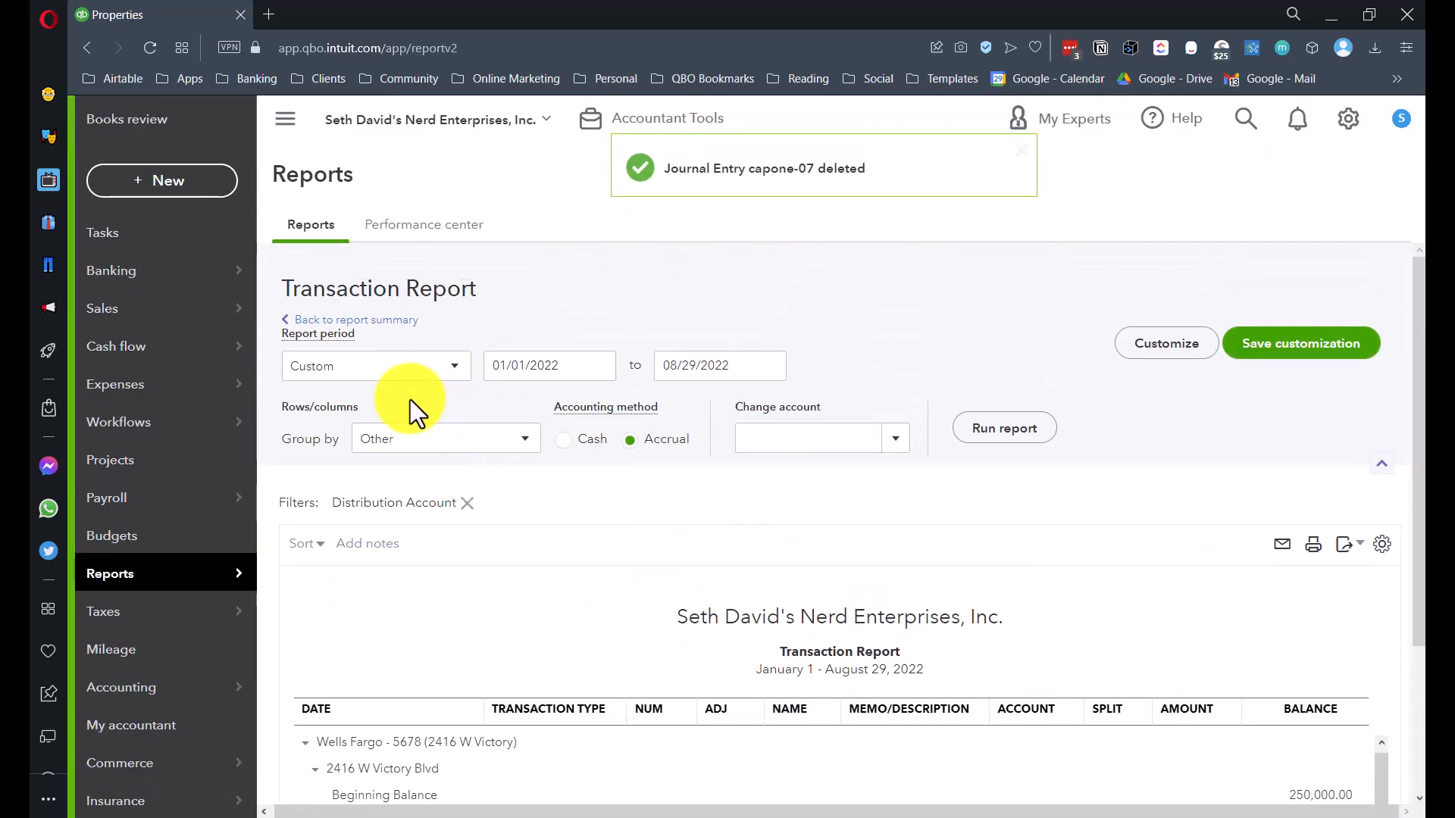
click(393, 323)
scroll(396, 334, down, 5)
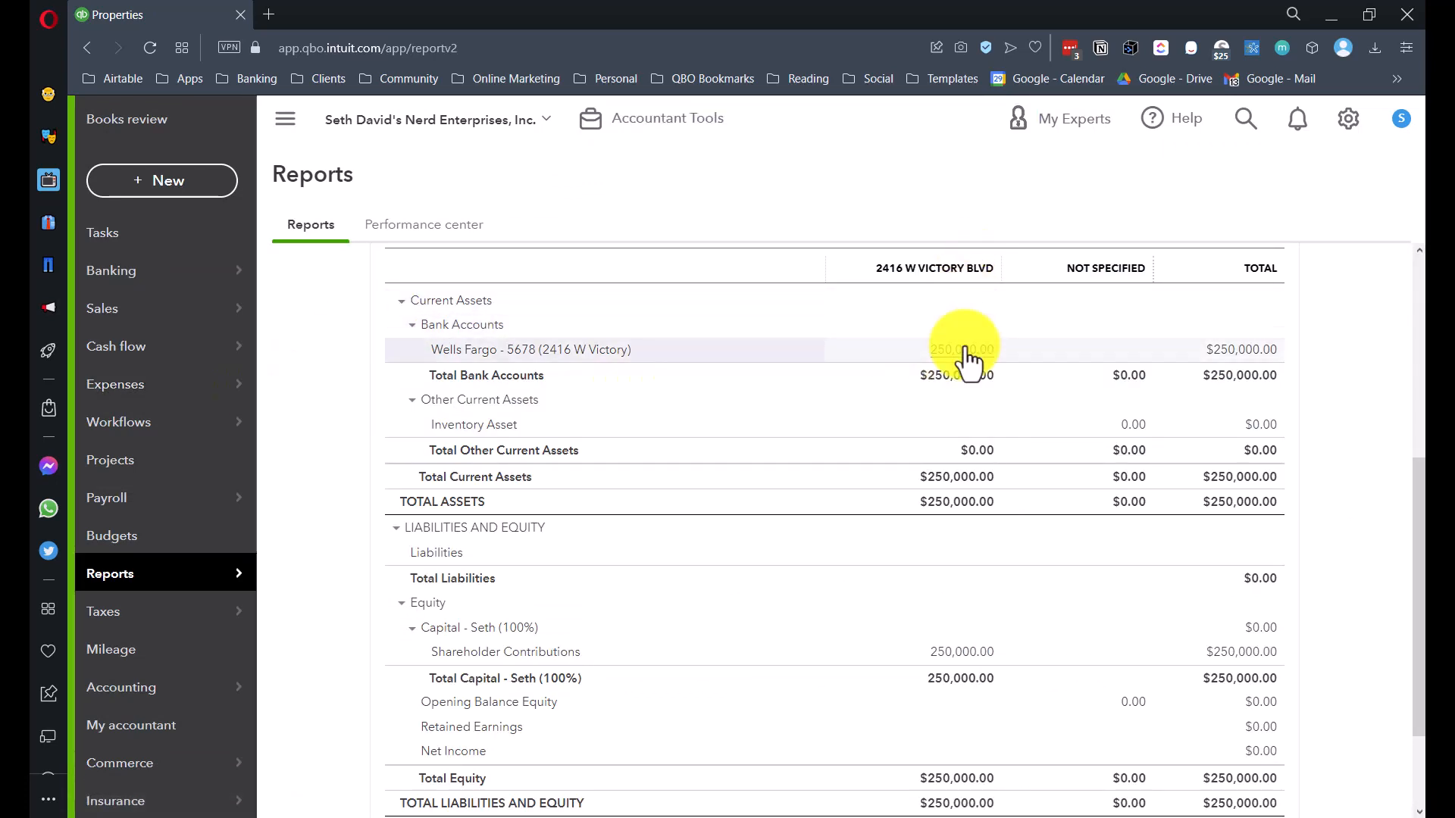
scroll(962, 360, down, 2)
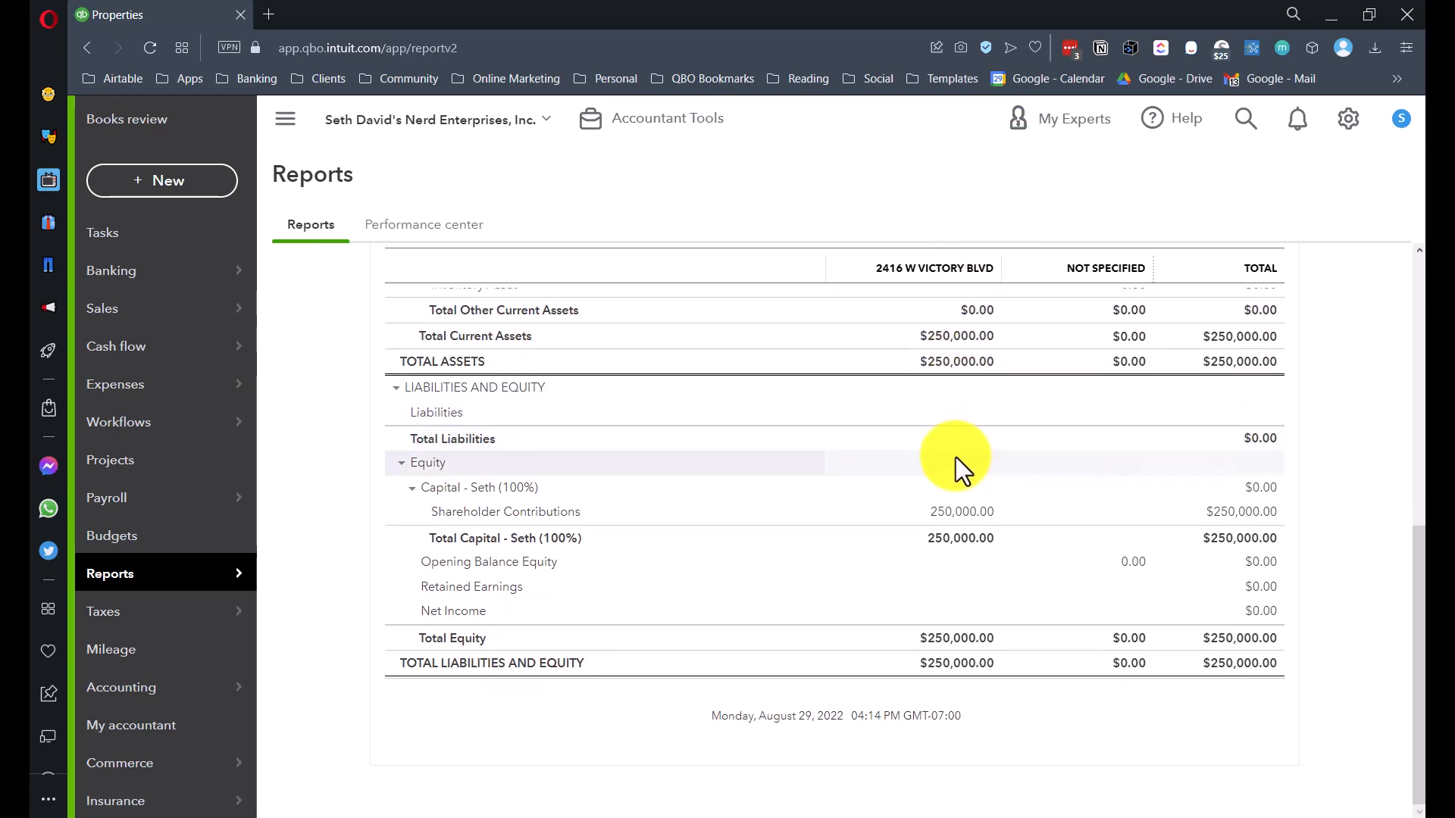
scroll(956, 457, up, 10)
scroll(958, 467, down, 4)
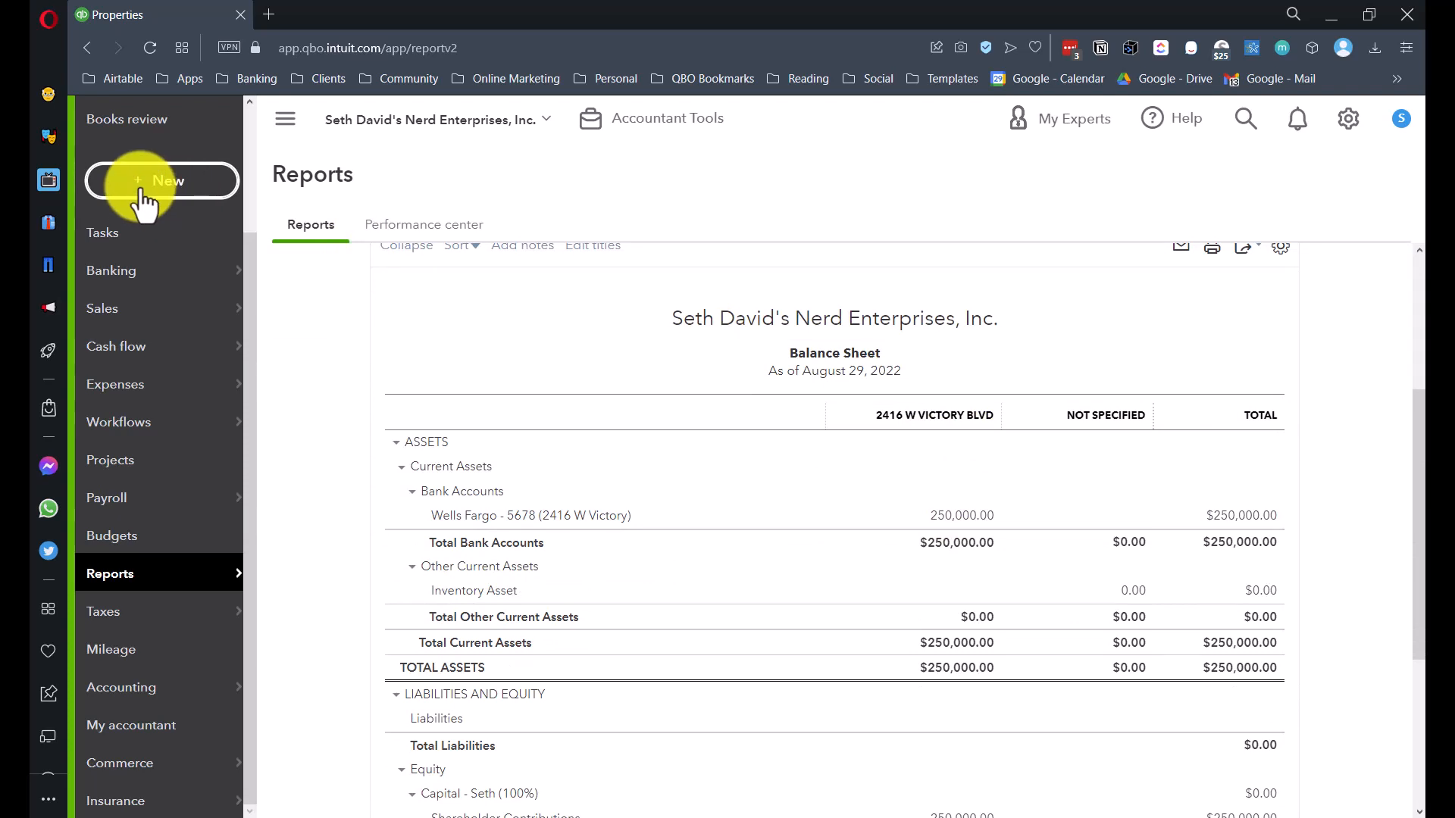
mouse_move(180, 687)
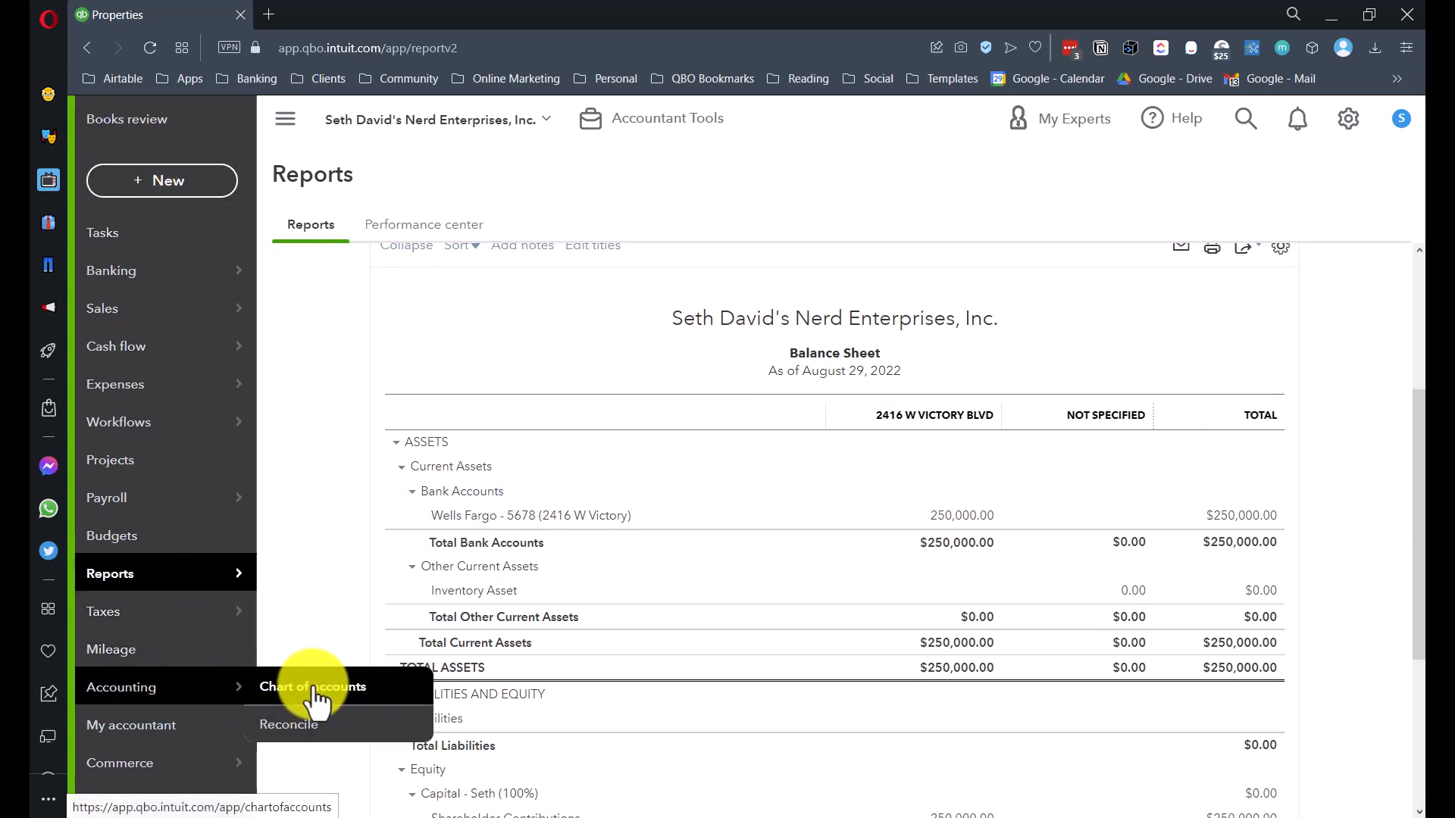
click(317, 696)
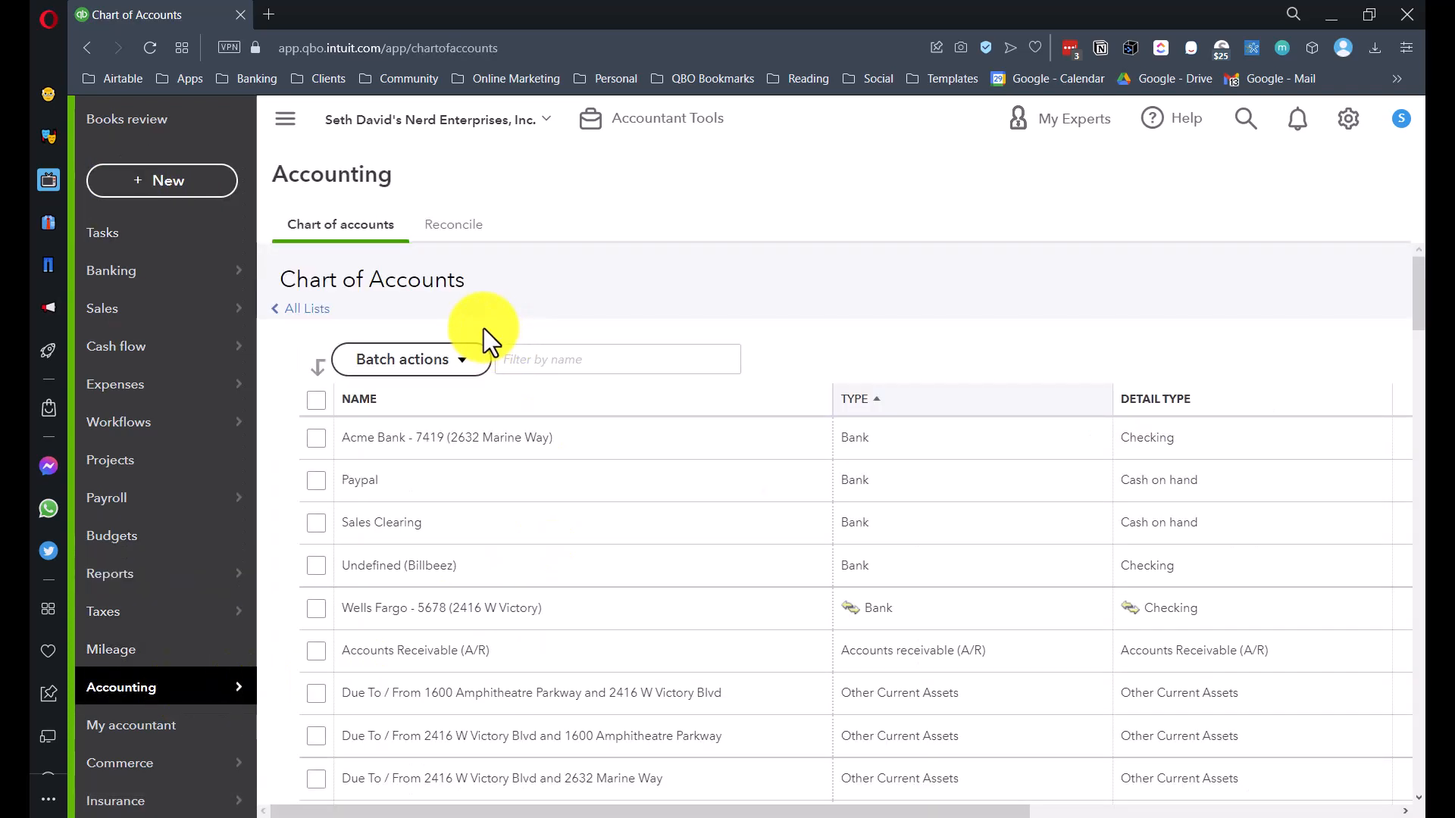
double_click(478, 438)
click(522, 451)
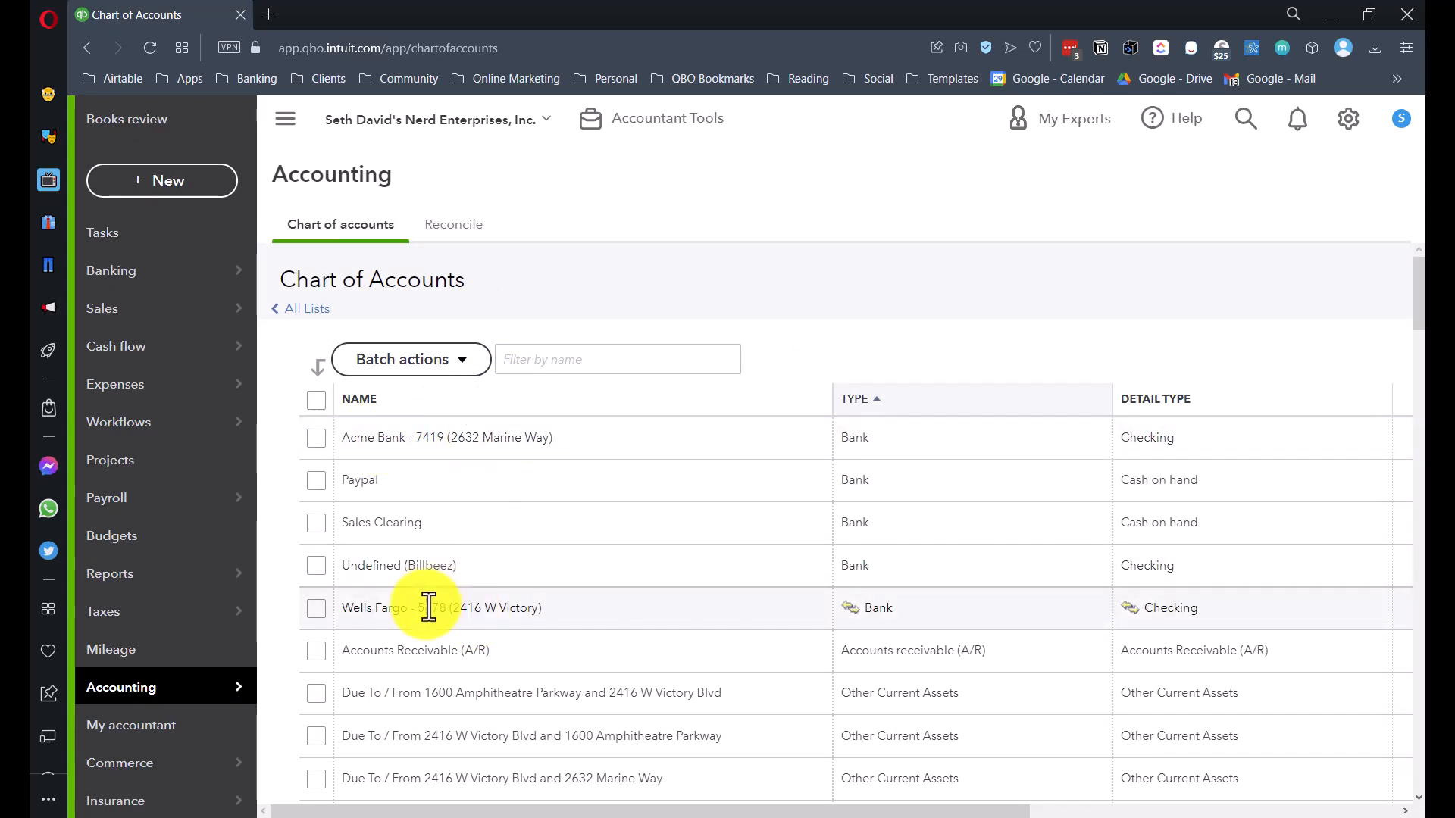
drag(419, 609, 593, 611)
click(588, 612)
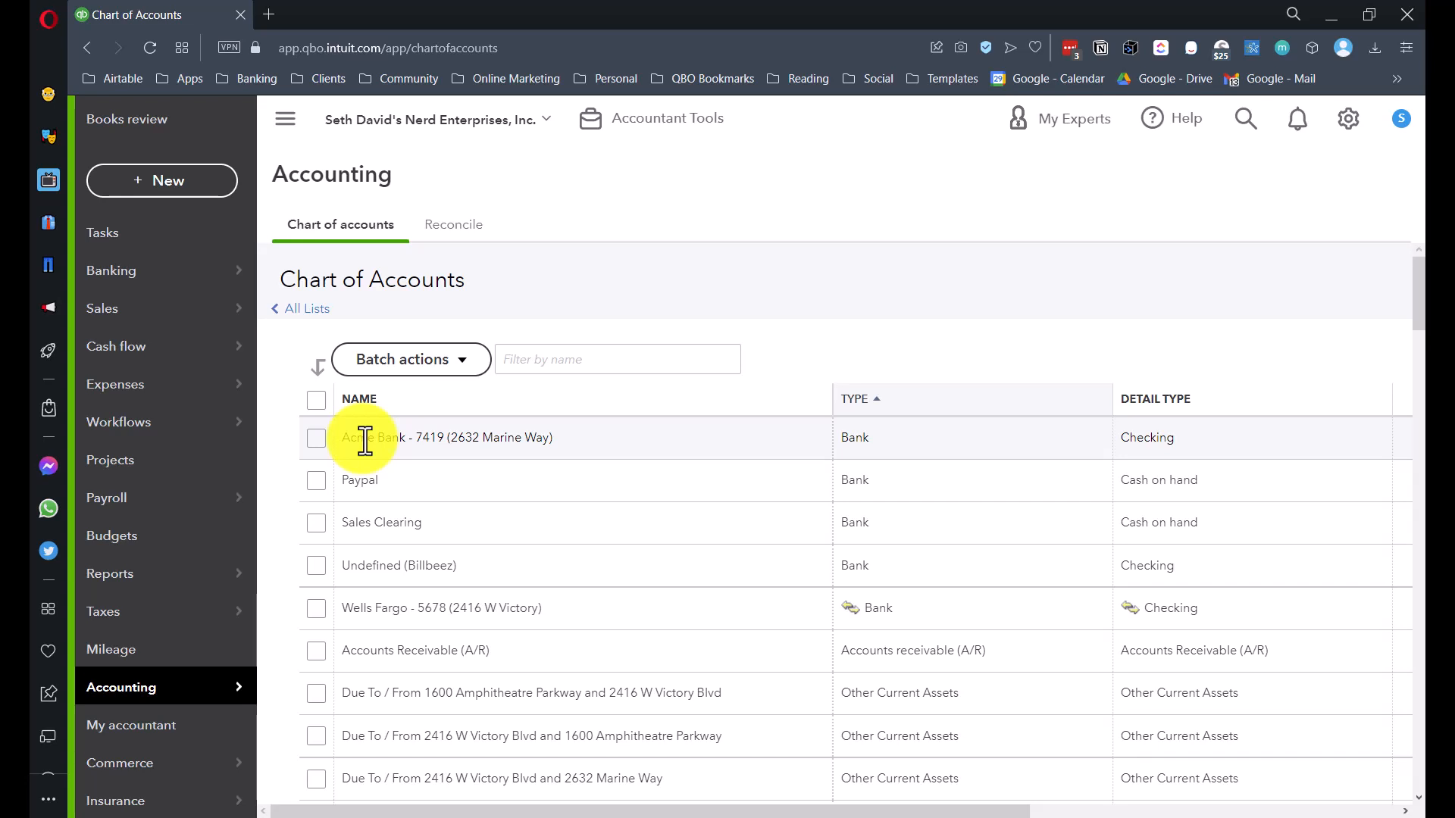
drag(373, 611, 433, 610)
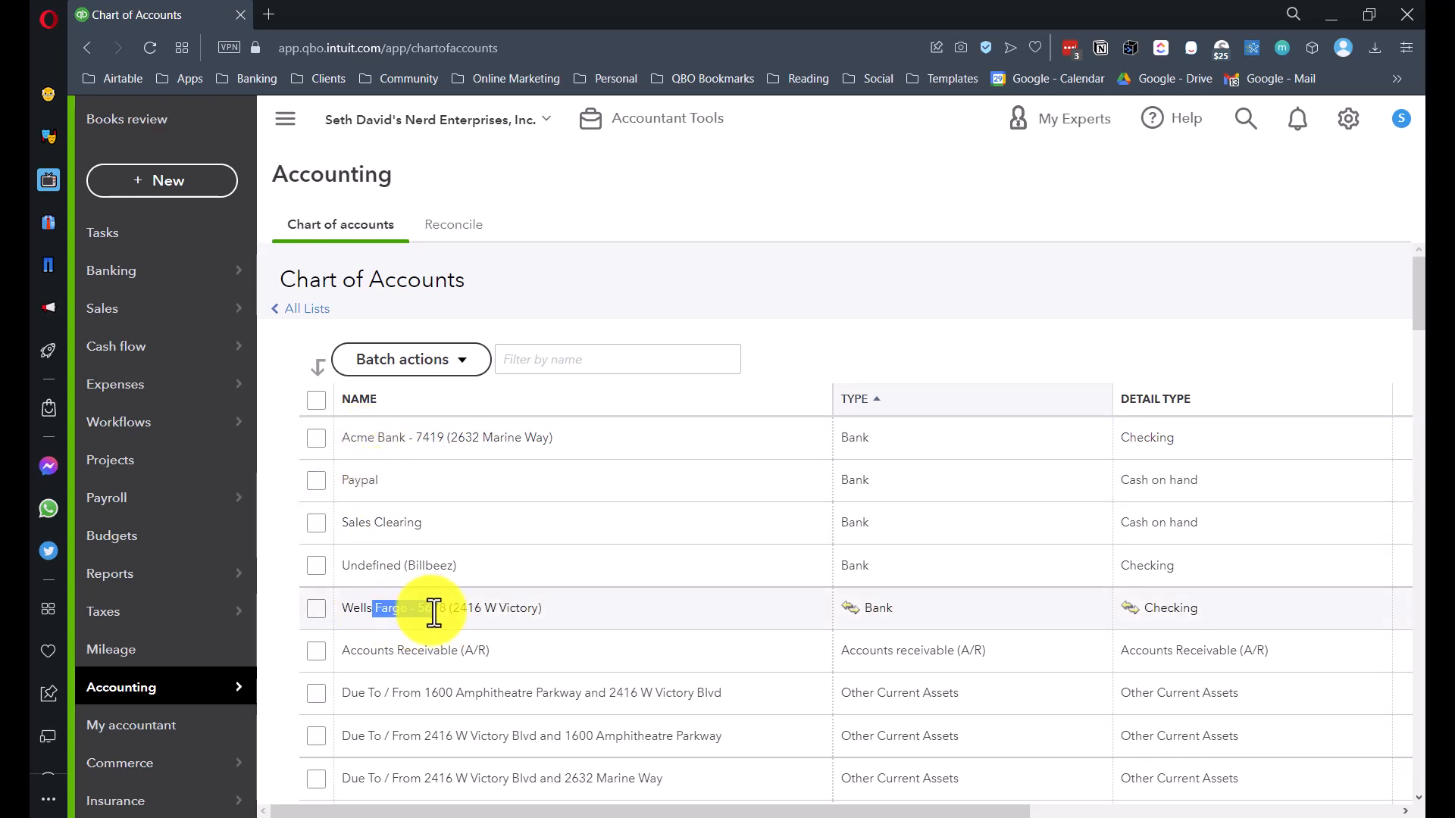
click(455, 611)
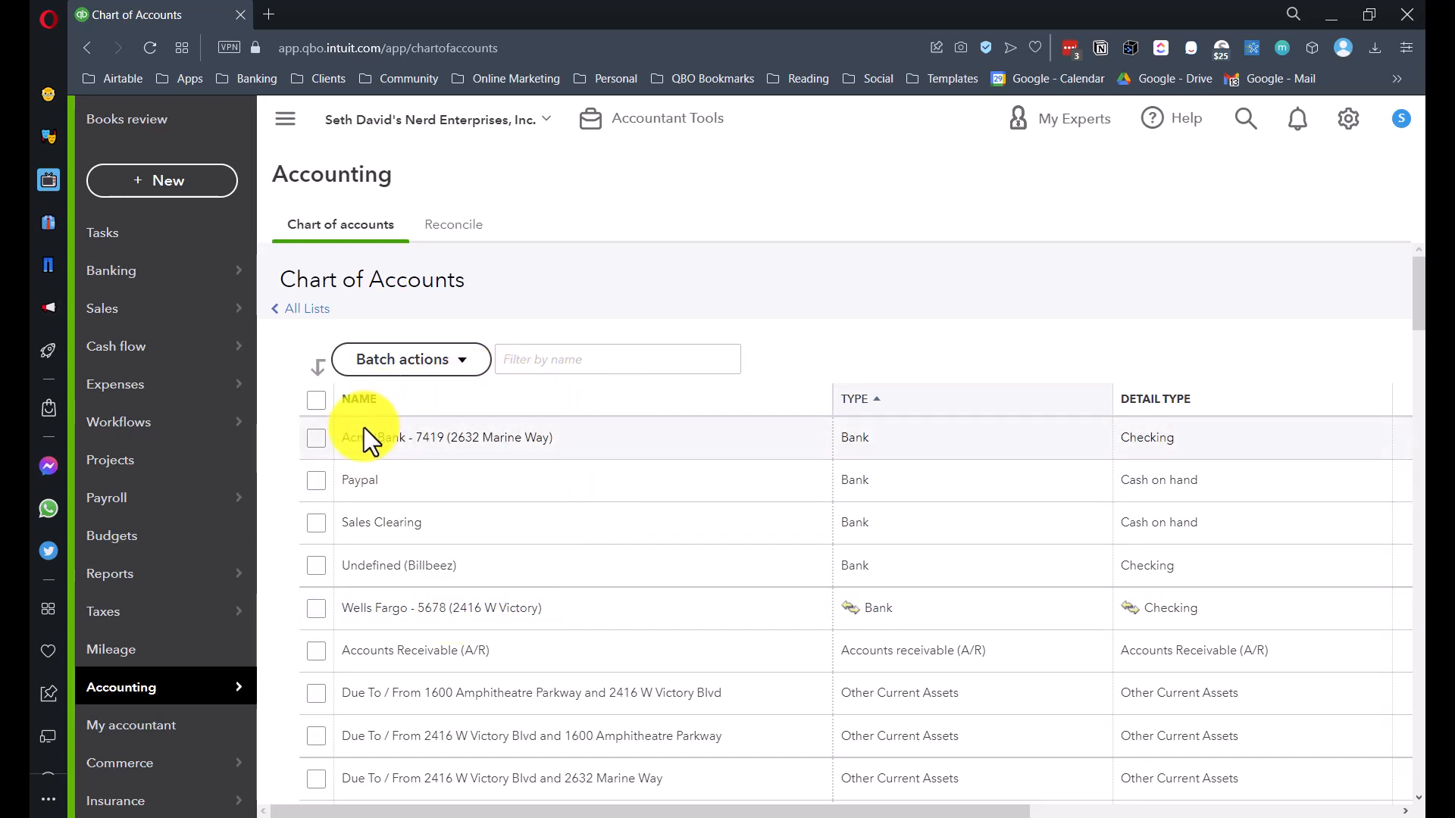
drag(348, 439, 390, 440)
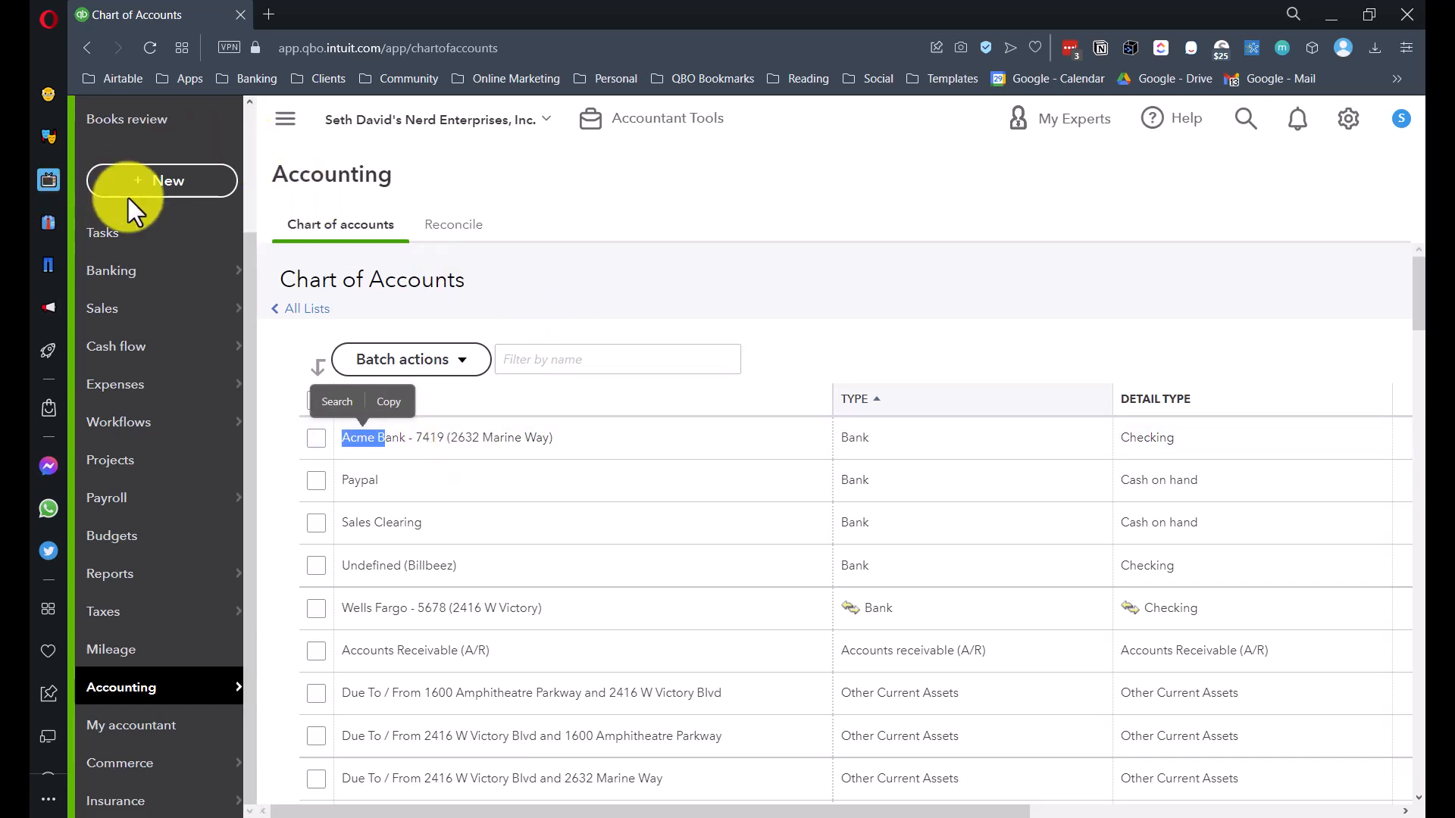
click(157, 195)
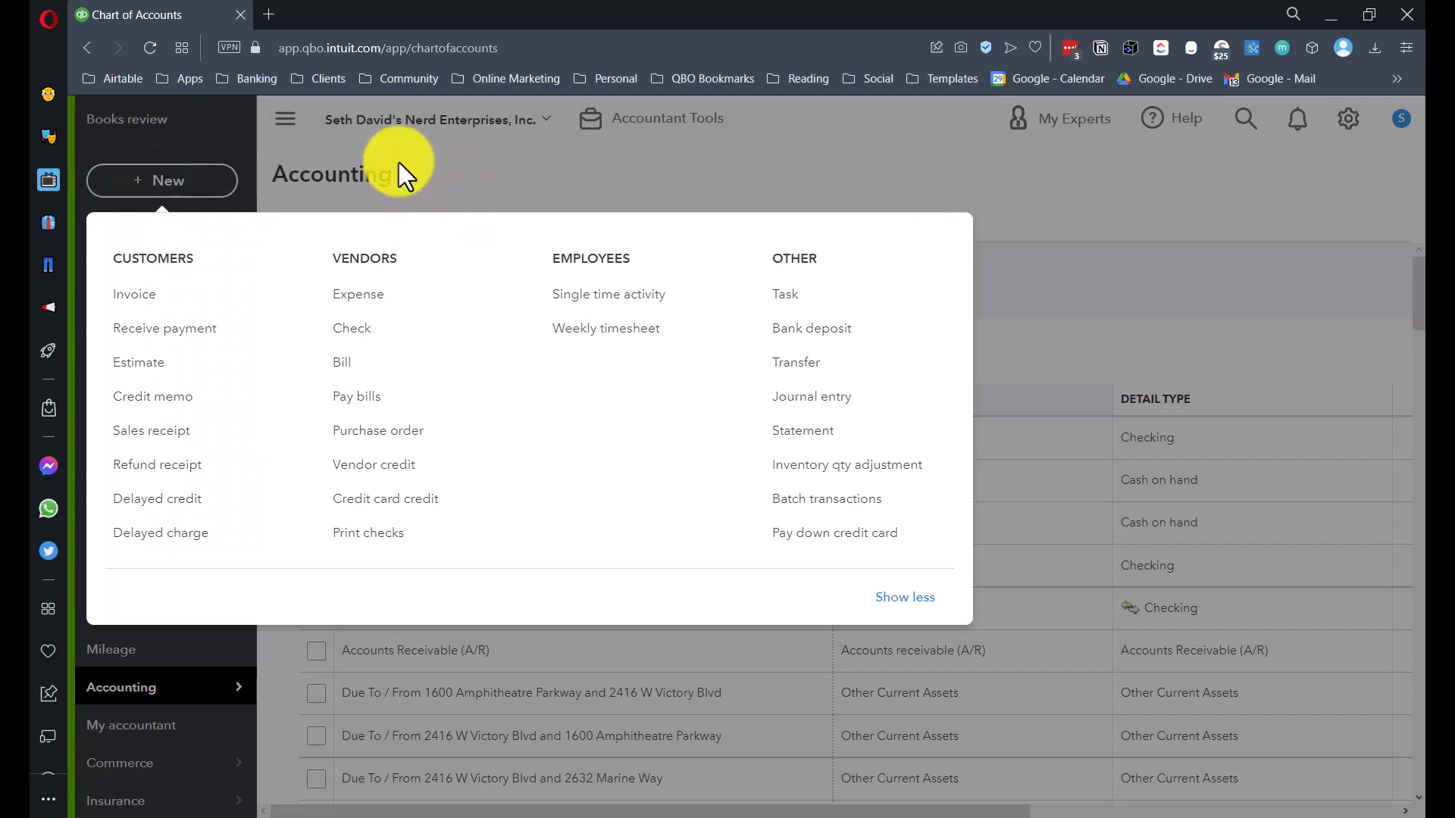
click(360, 301)
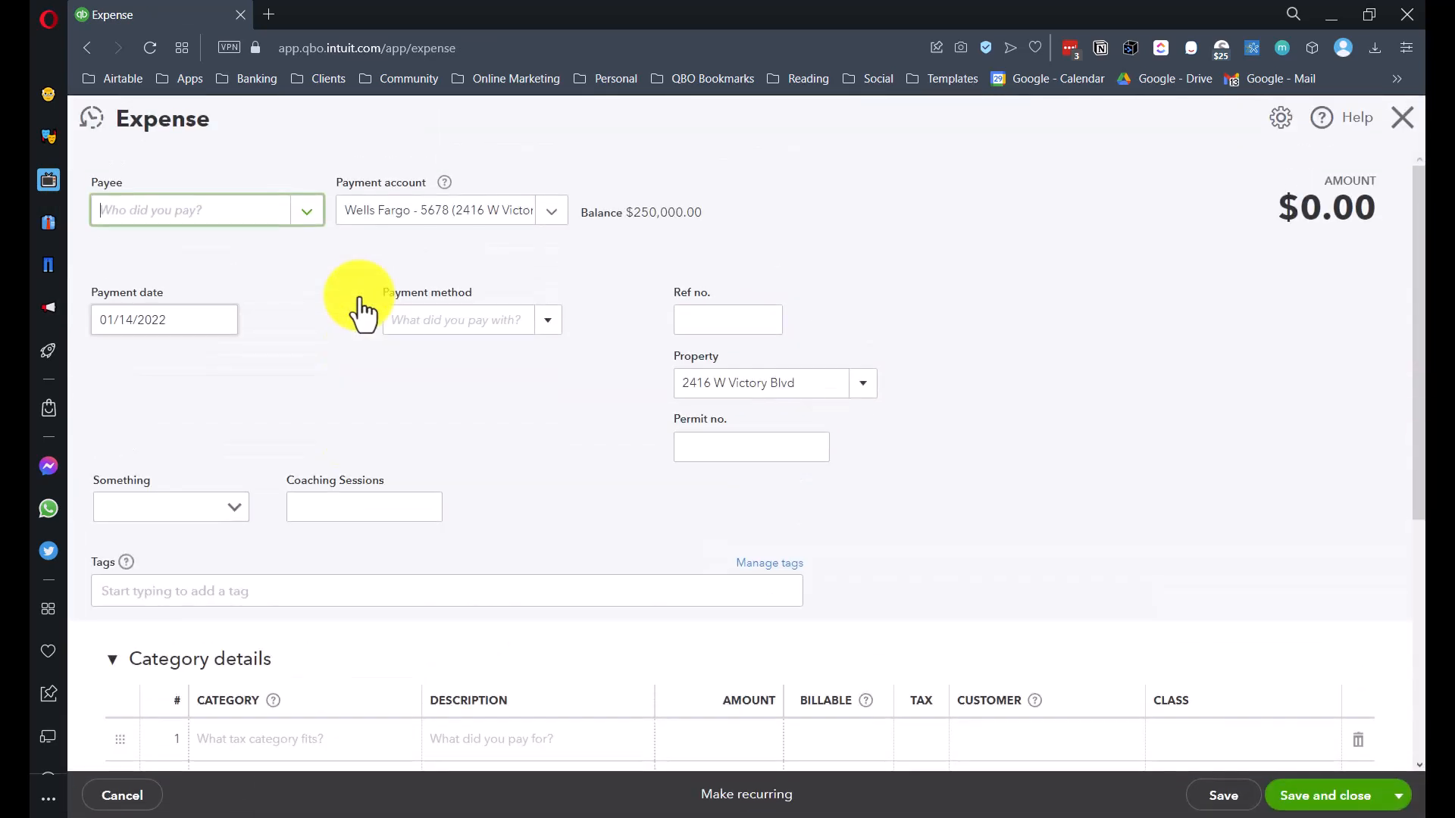
click(428, 215)
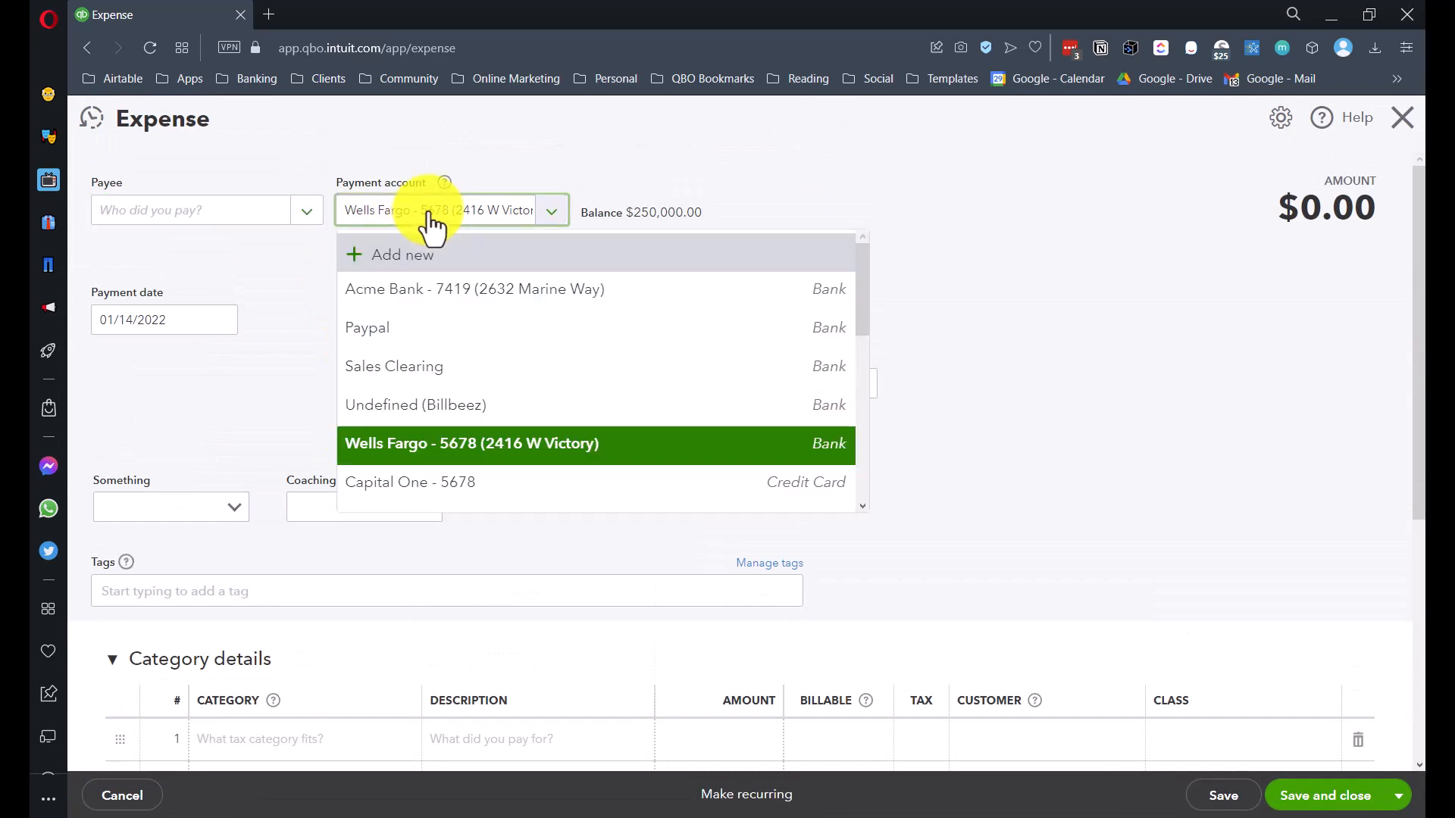
click(432, 454)
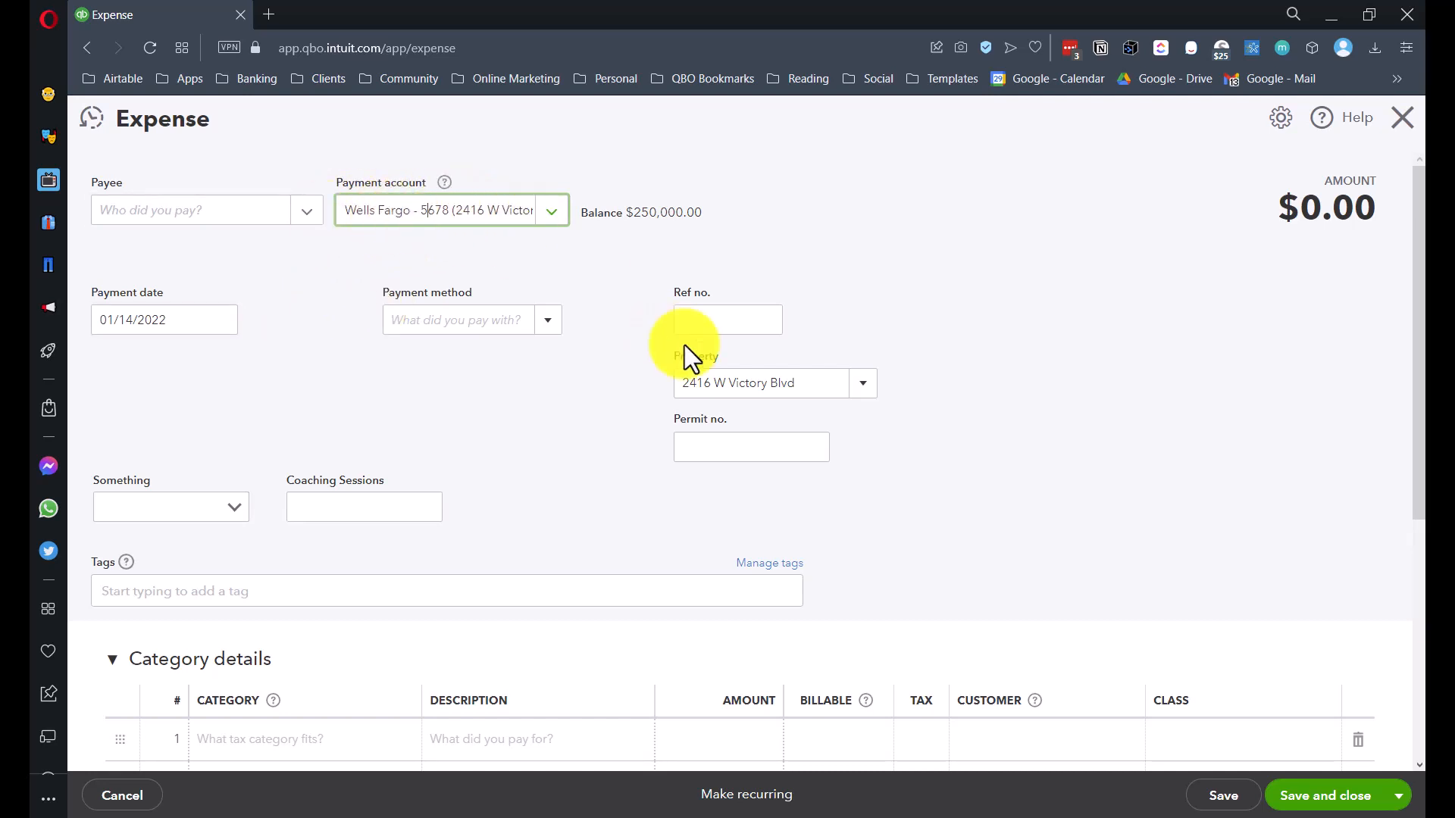
click(811, 386)
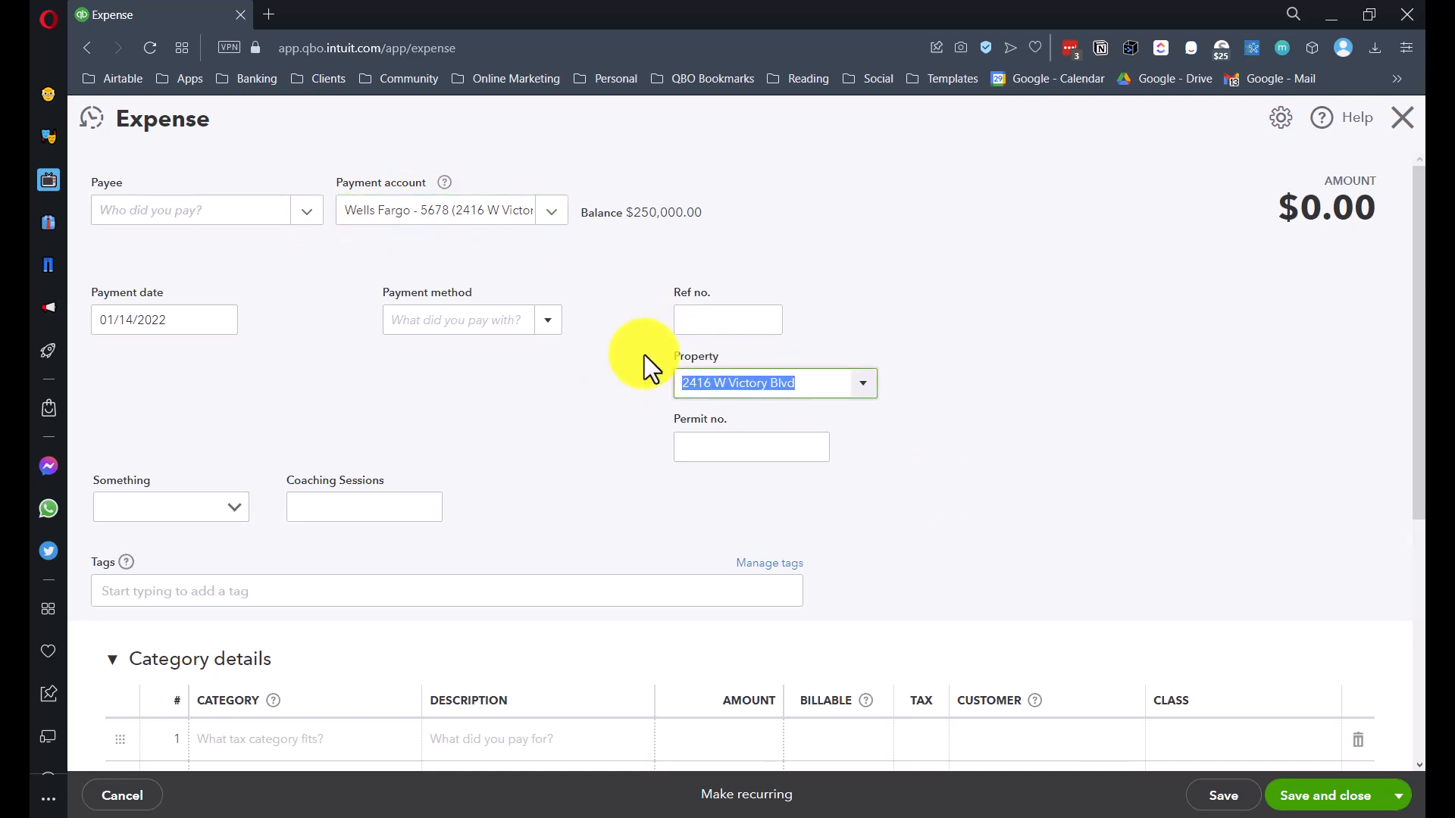
scroll(697, 341, down, 1)
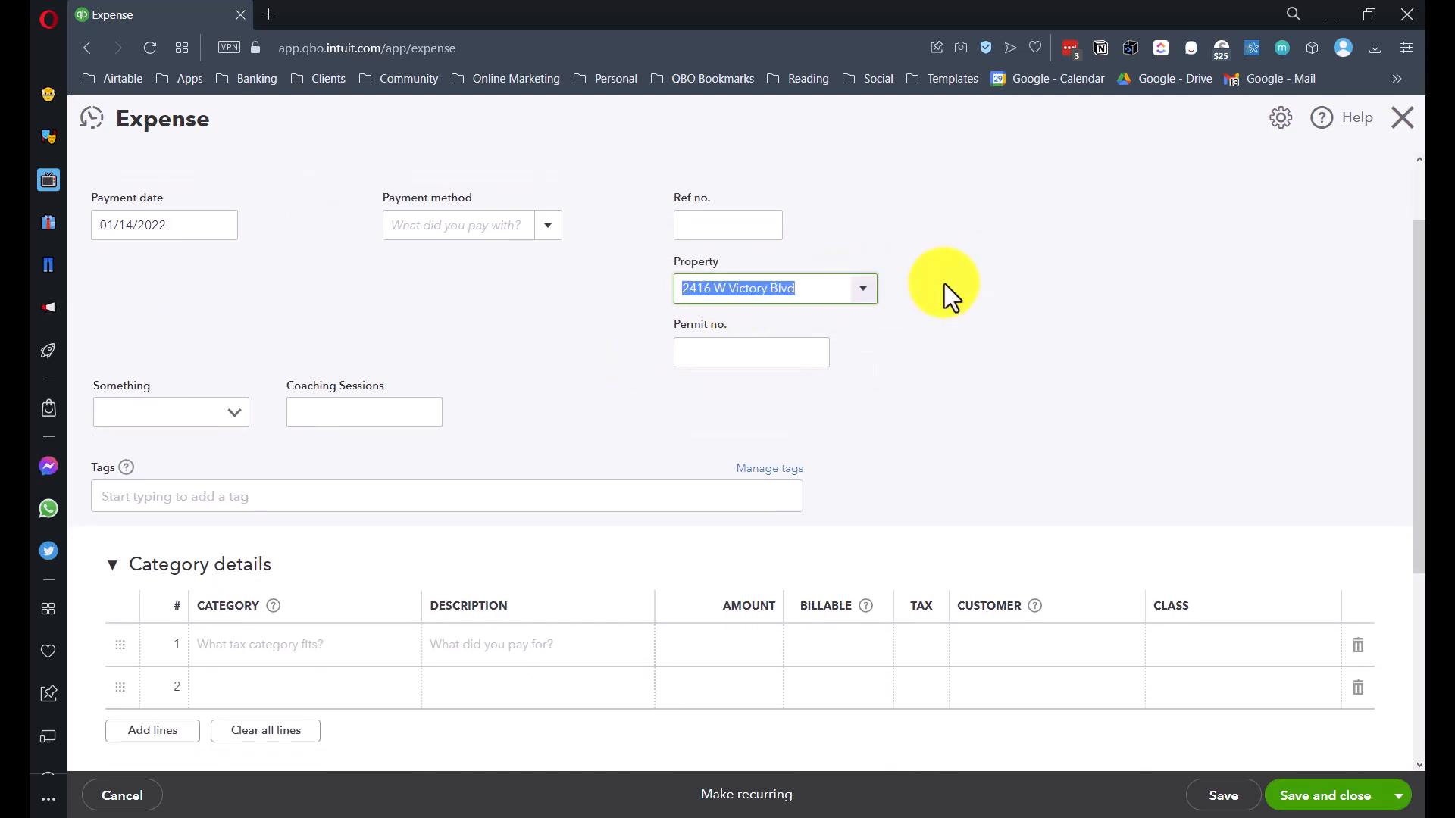
scroll(380, 594, down, 1)
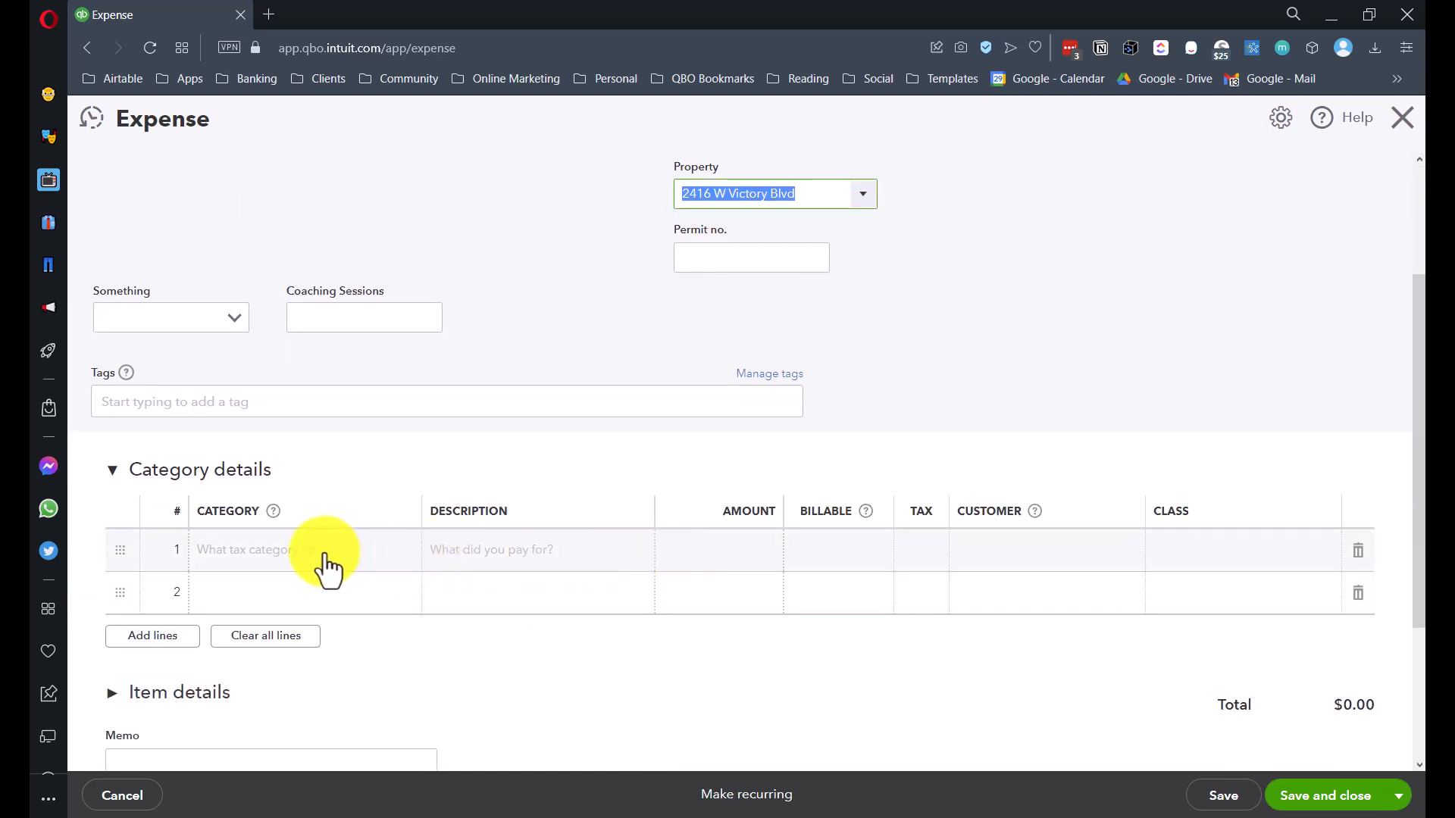
click(260, 570)
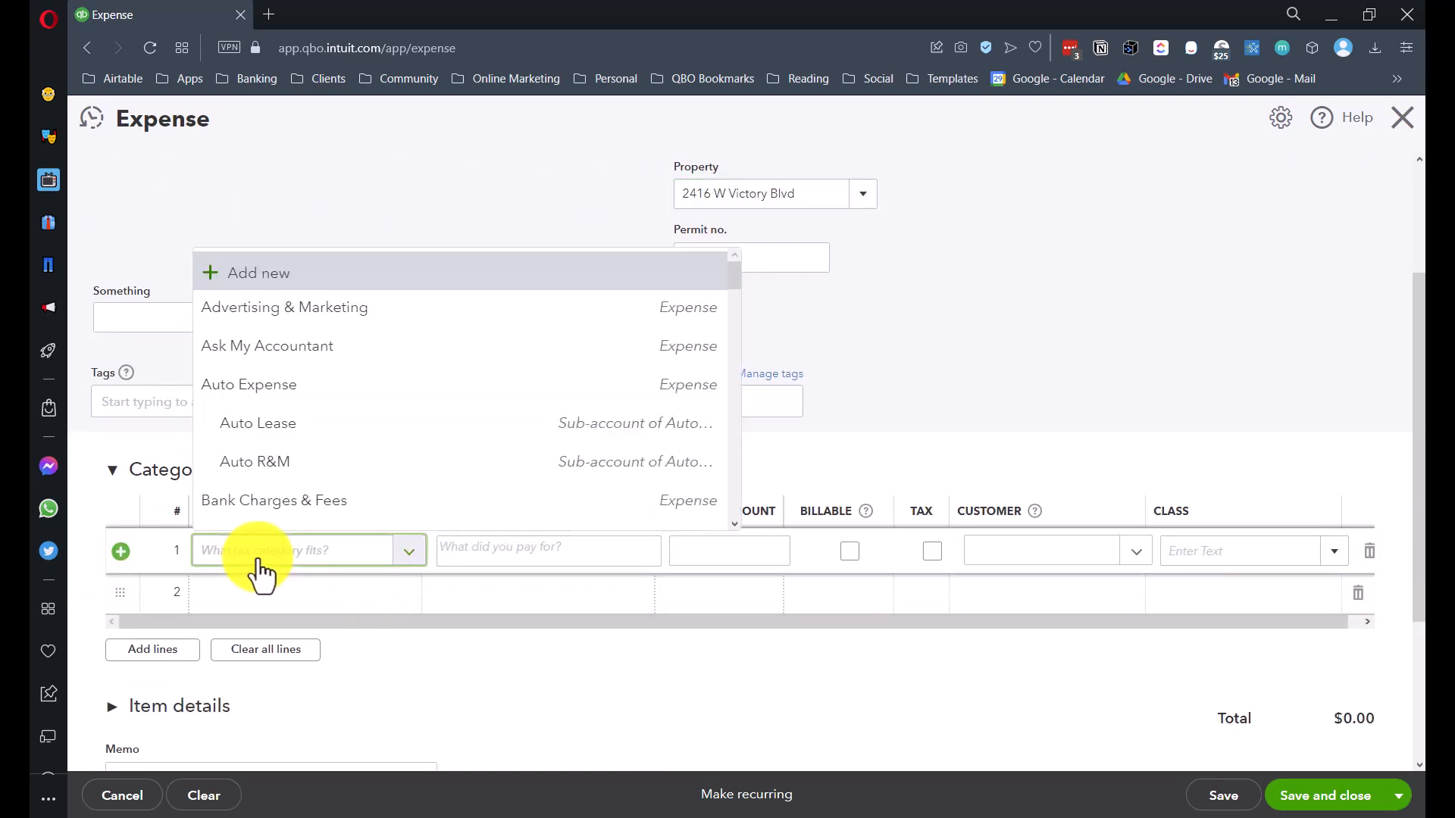
text(Due)
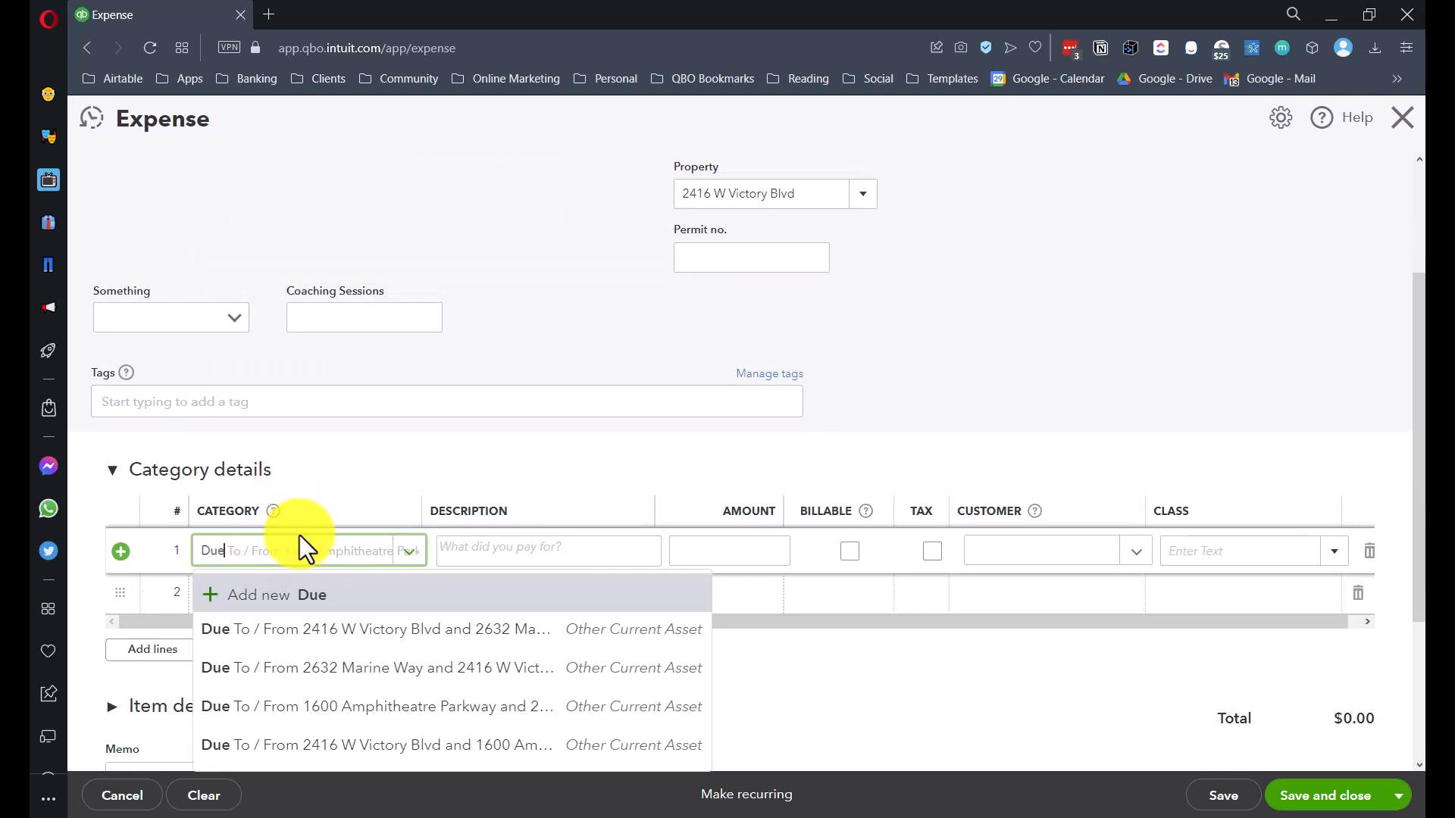
click(485, 647)
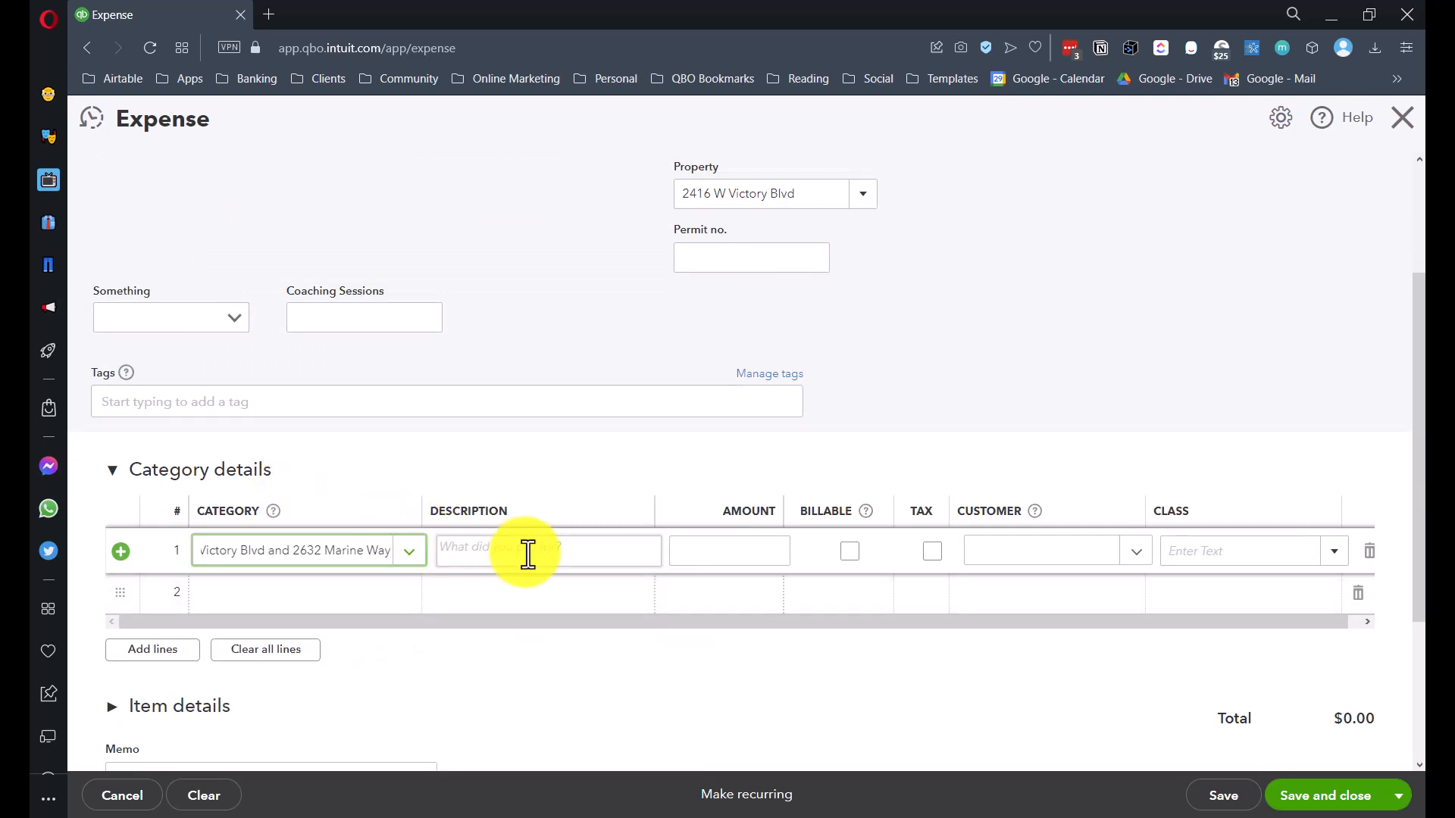
click(750, 554)
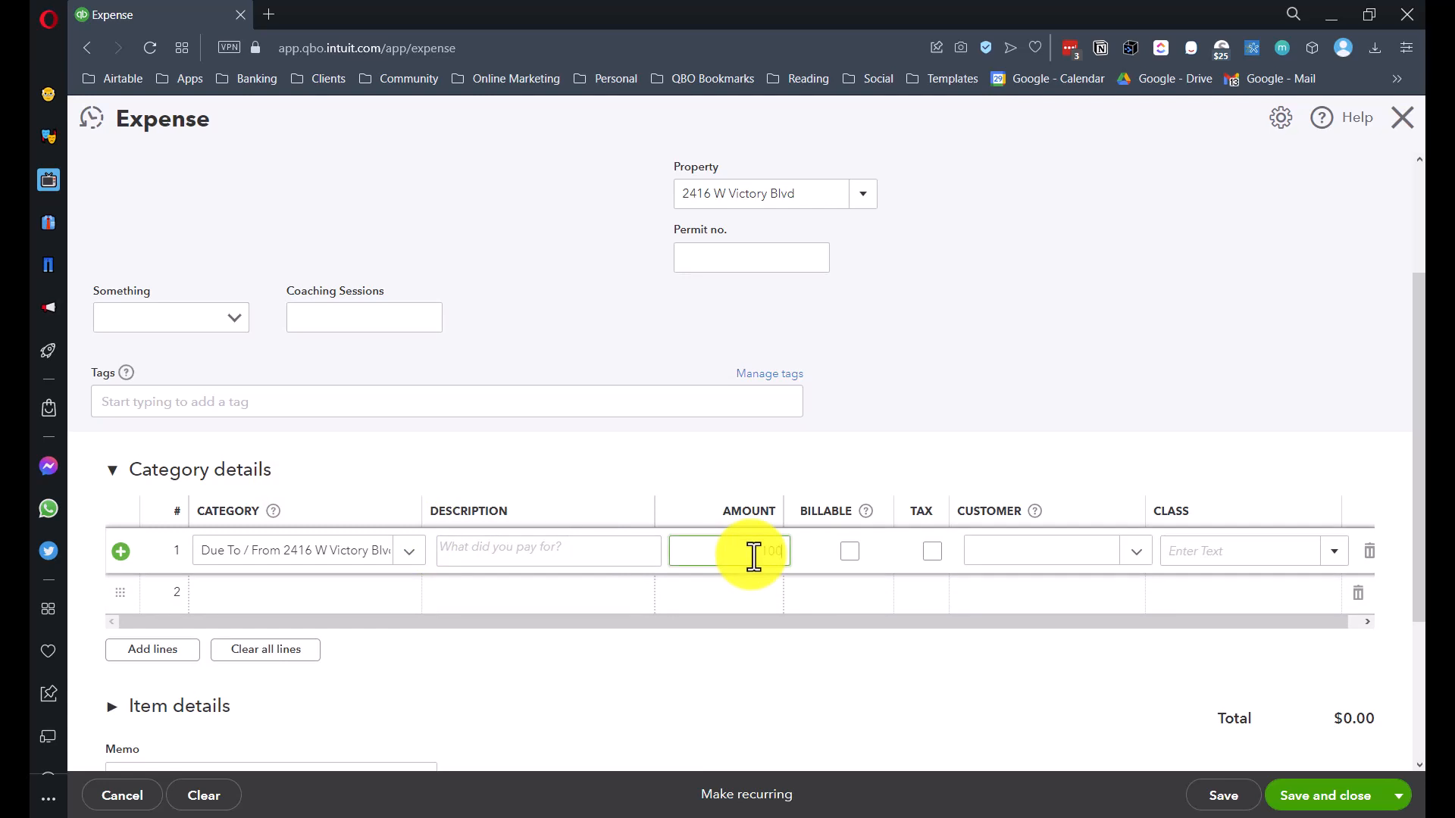
text(1000000.00)
click(1177, 549)
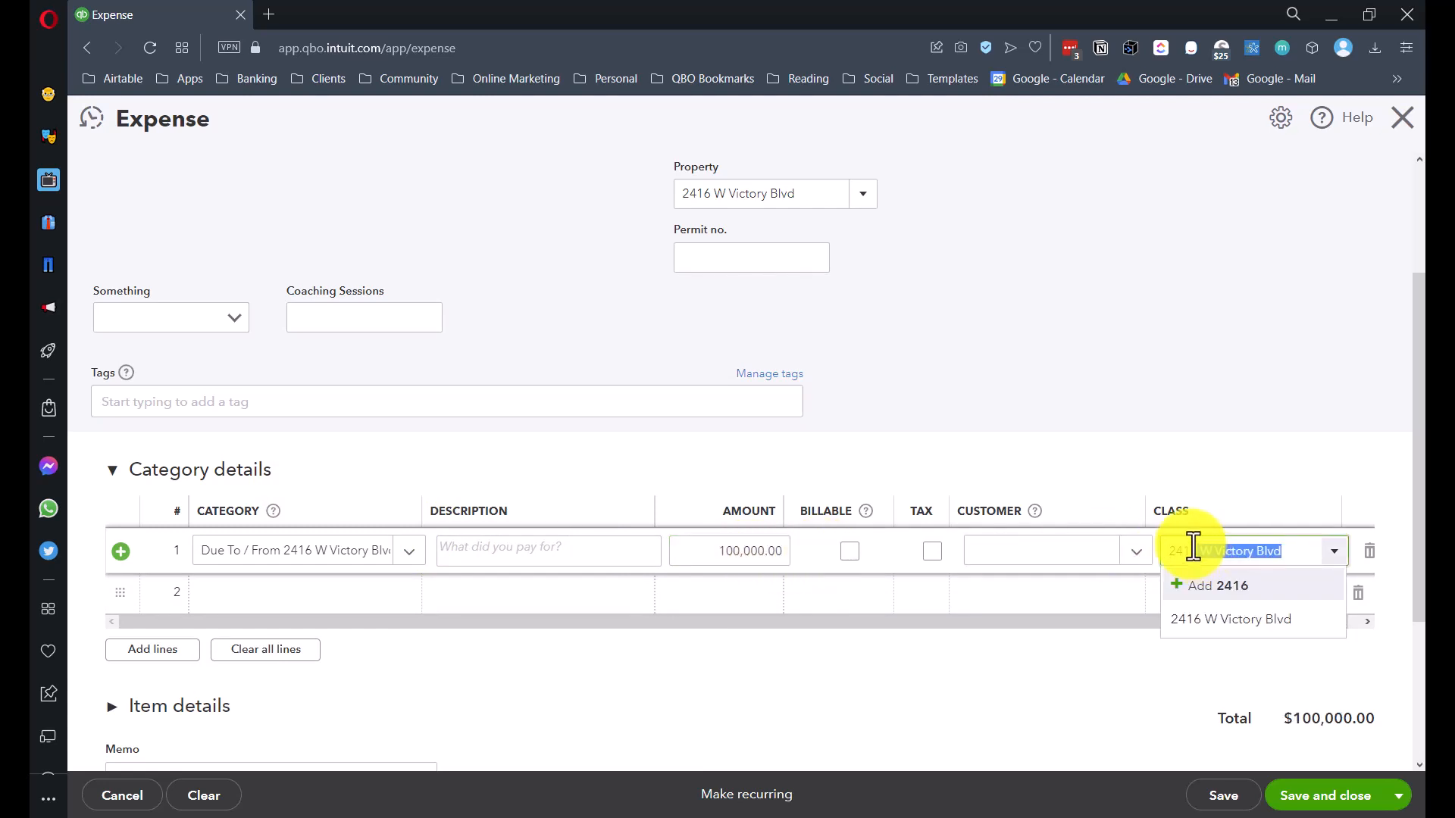
click(1246, 618)
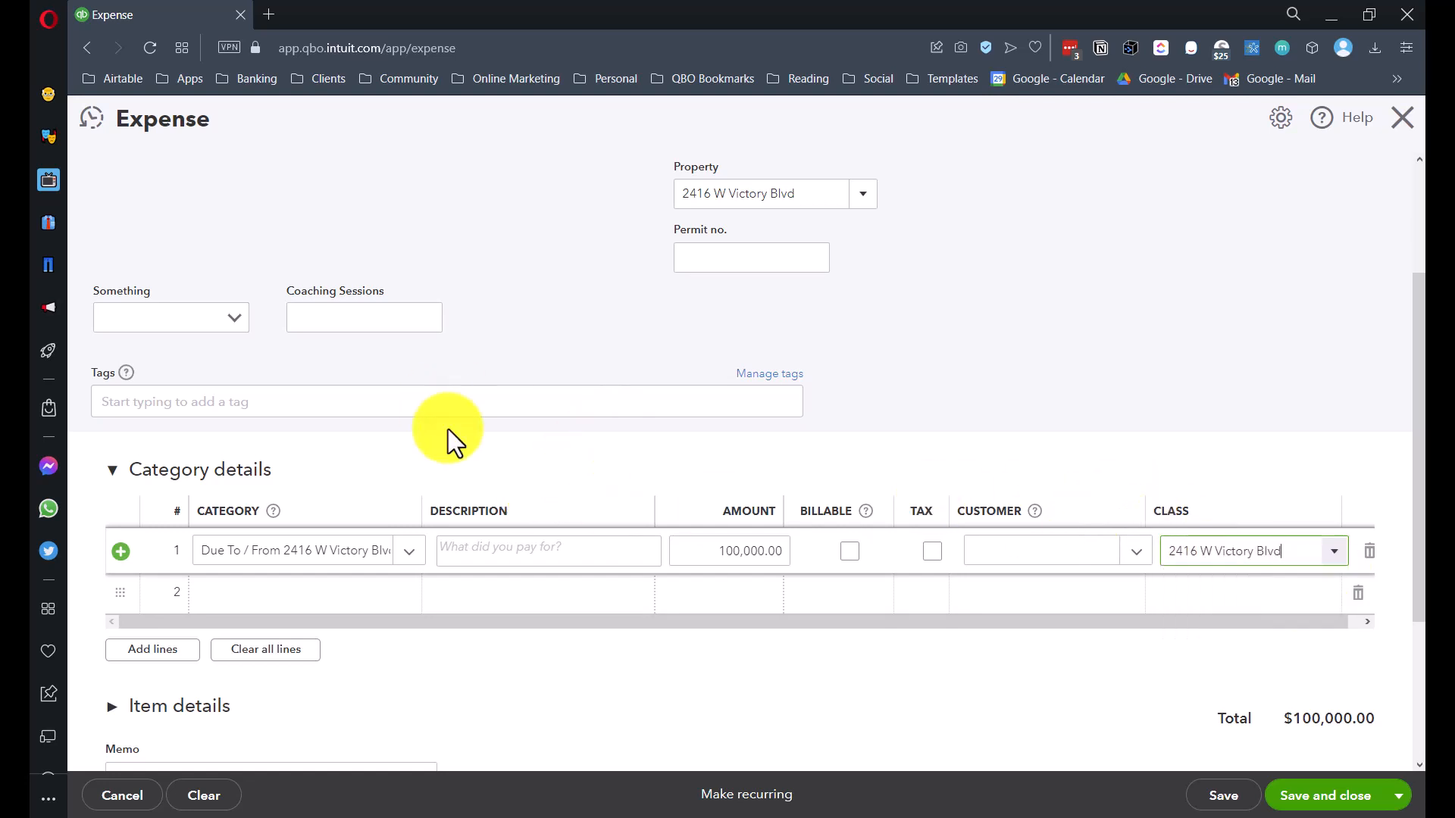
scroll(465, 455, up, 3)
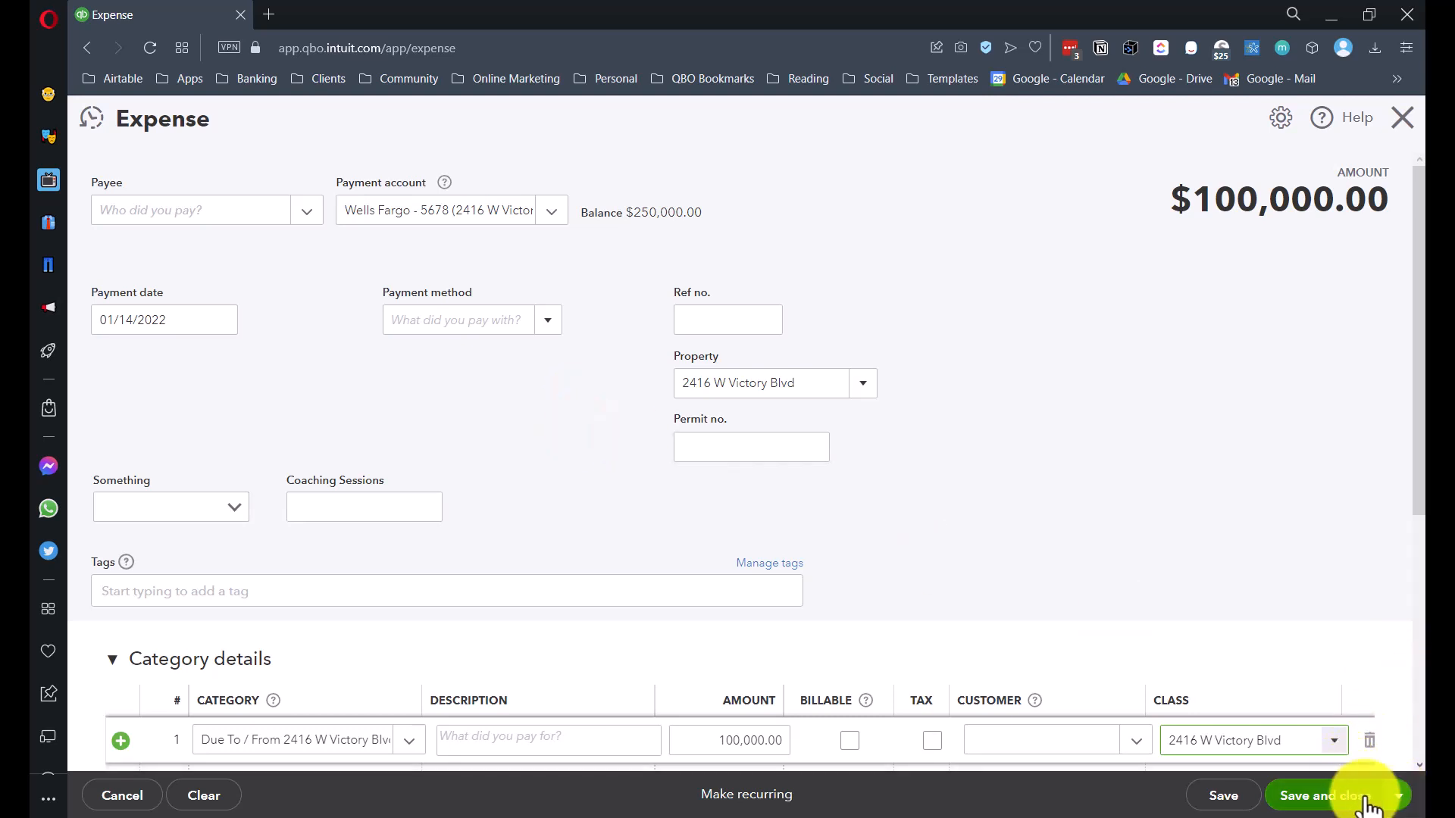
click(1398, 796)
click(1322, 761)
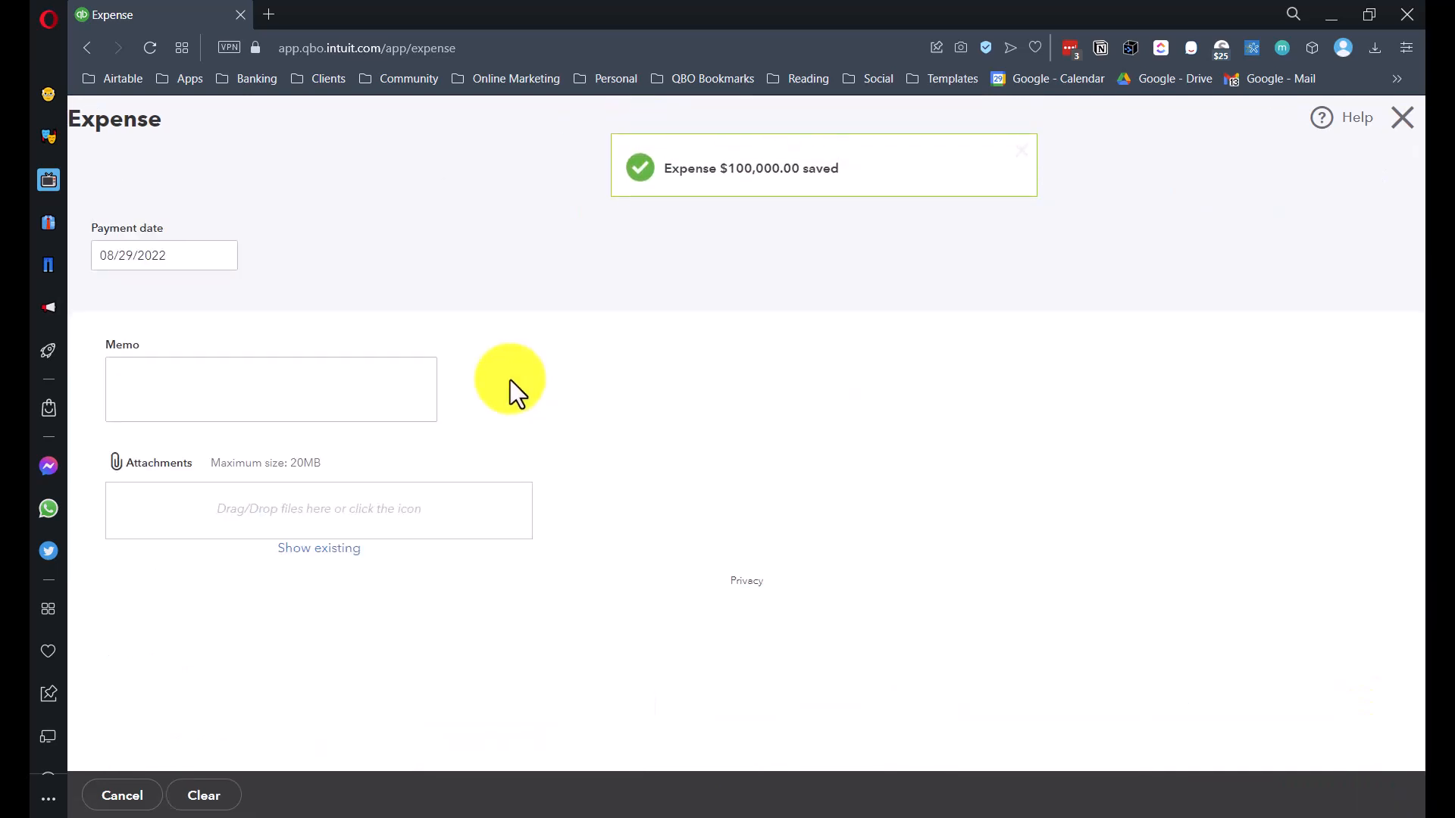
click(1398, 121)
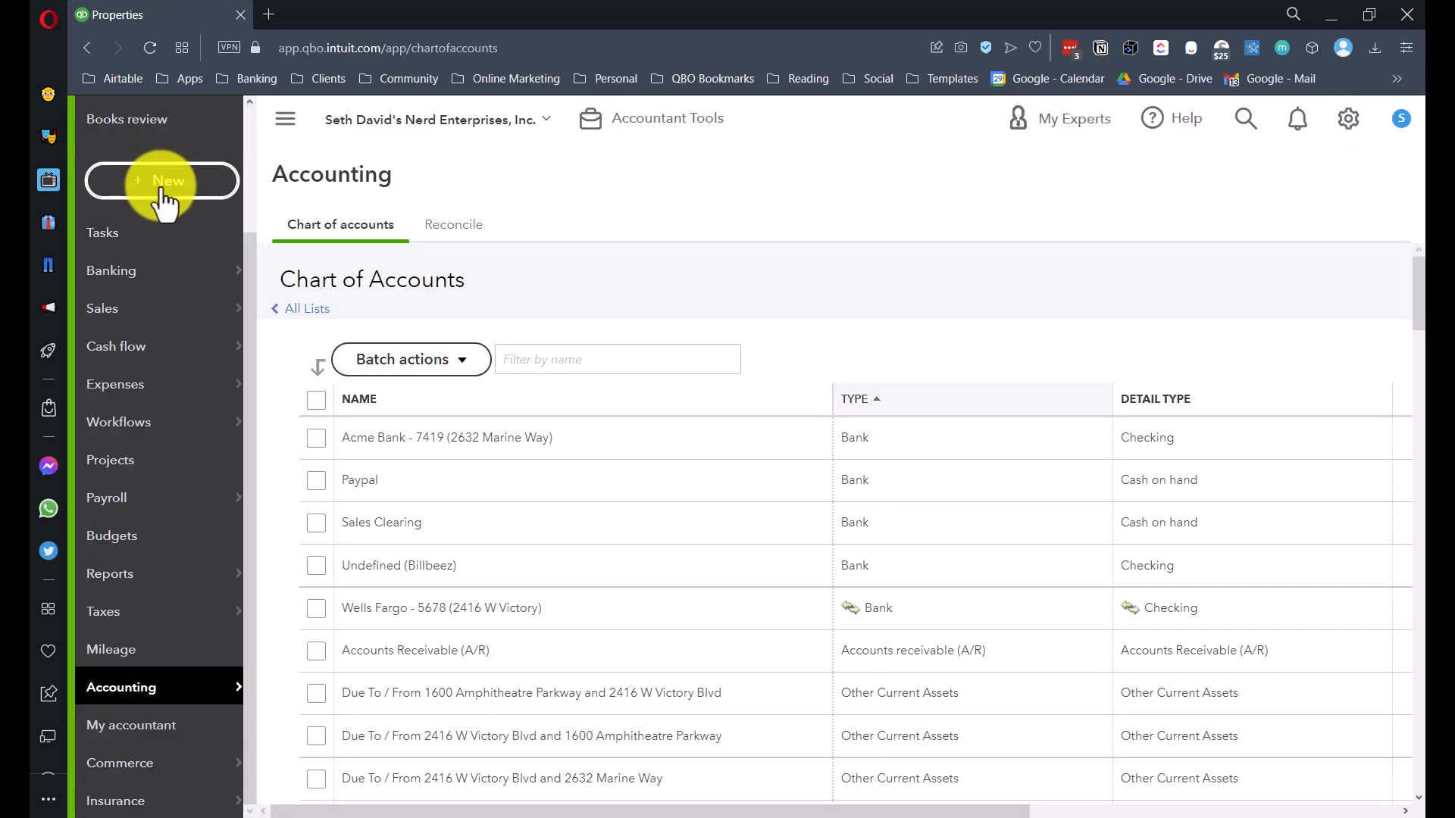
click(162, 189)
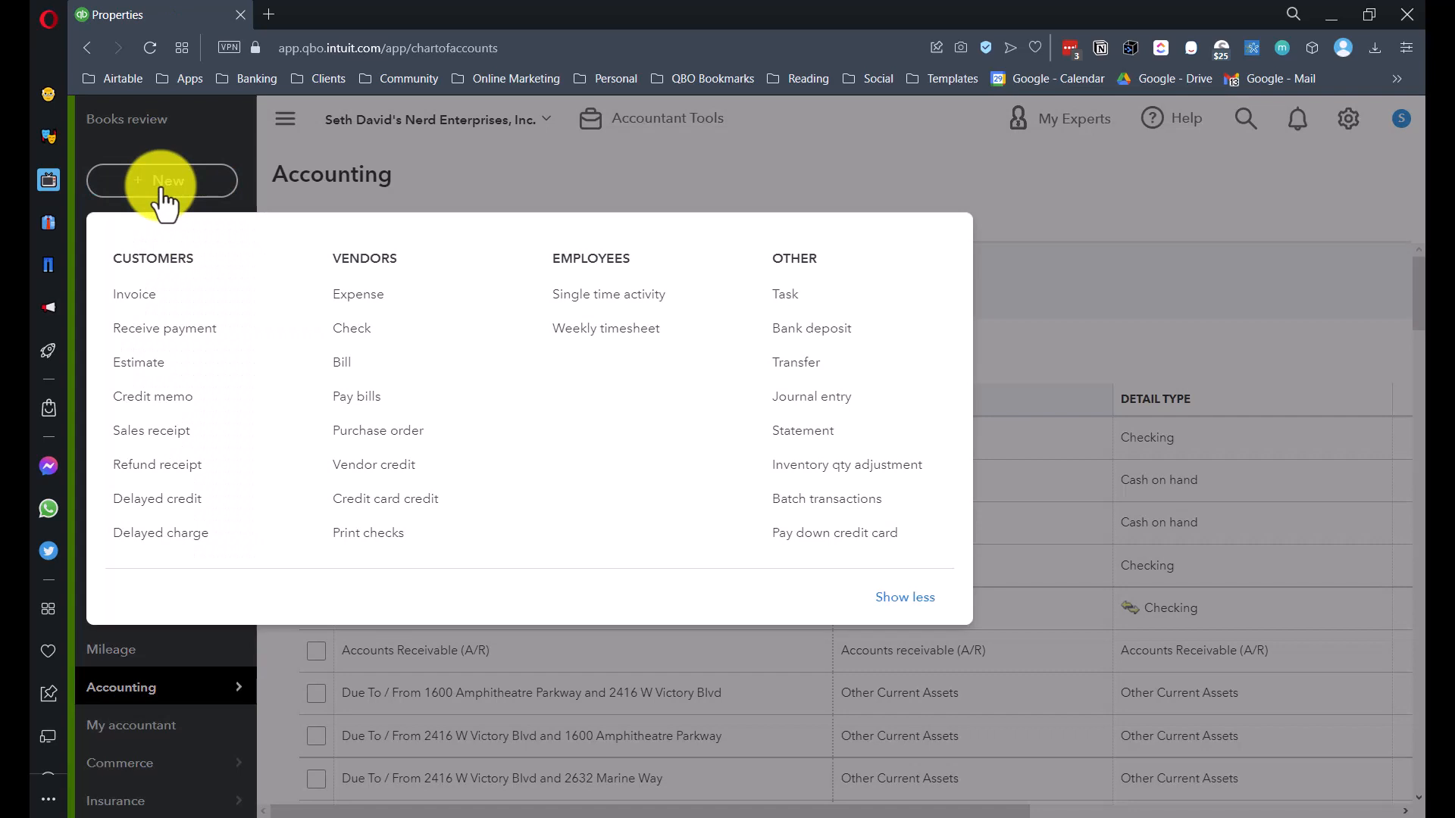
click(812, 334)
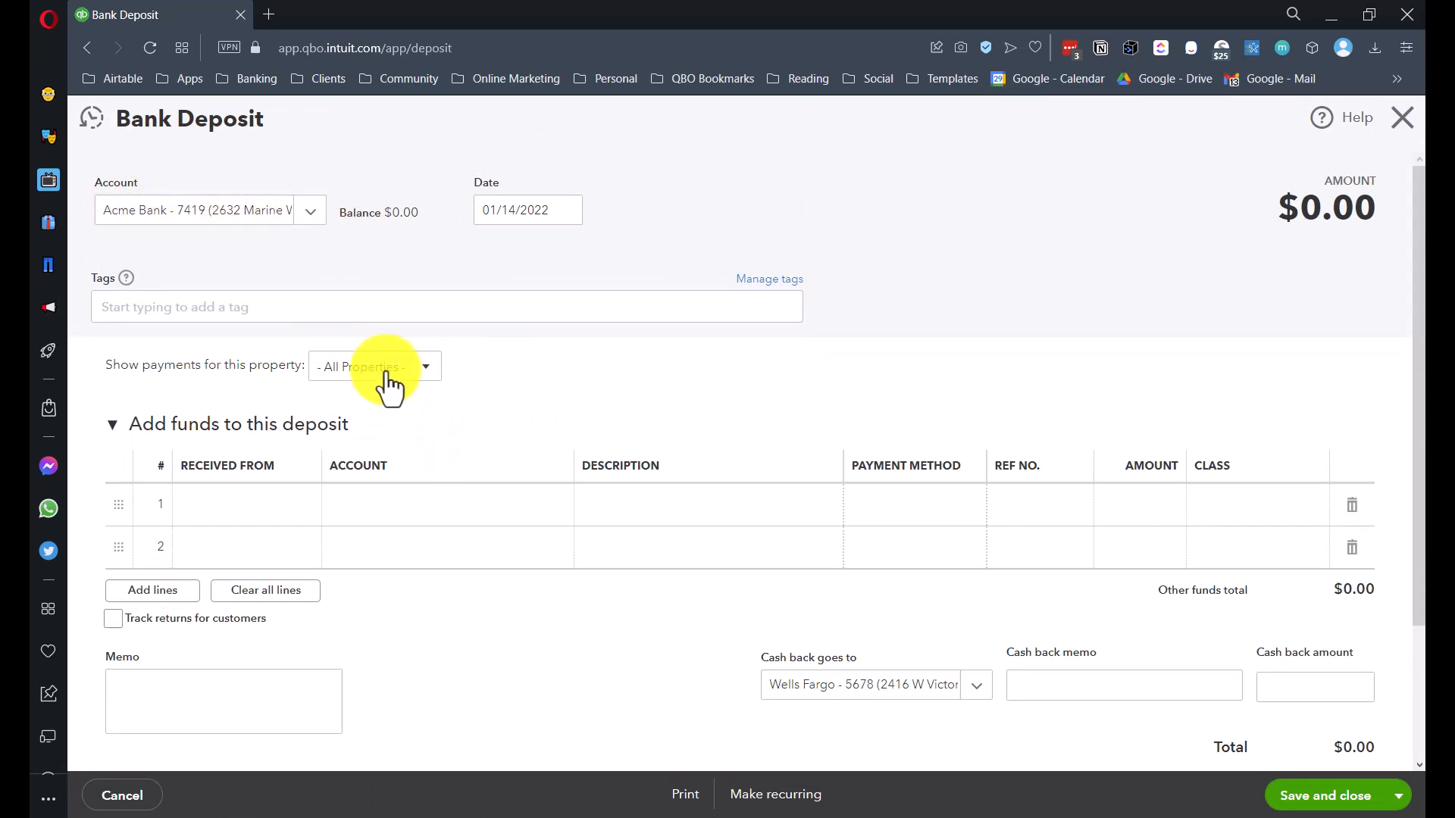
click(364, 369)
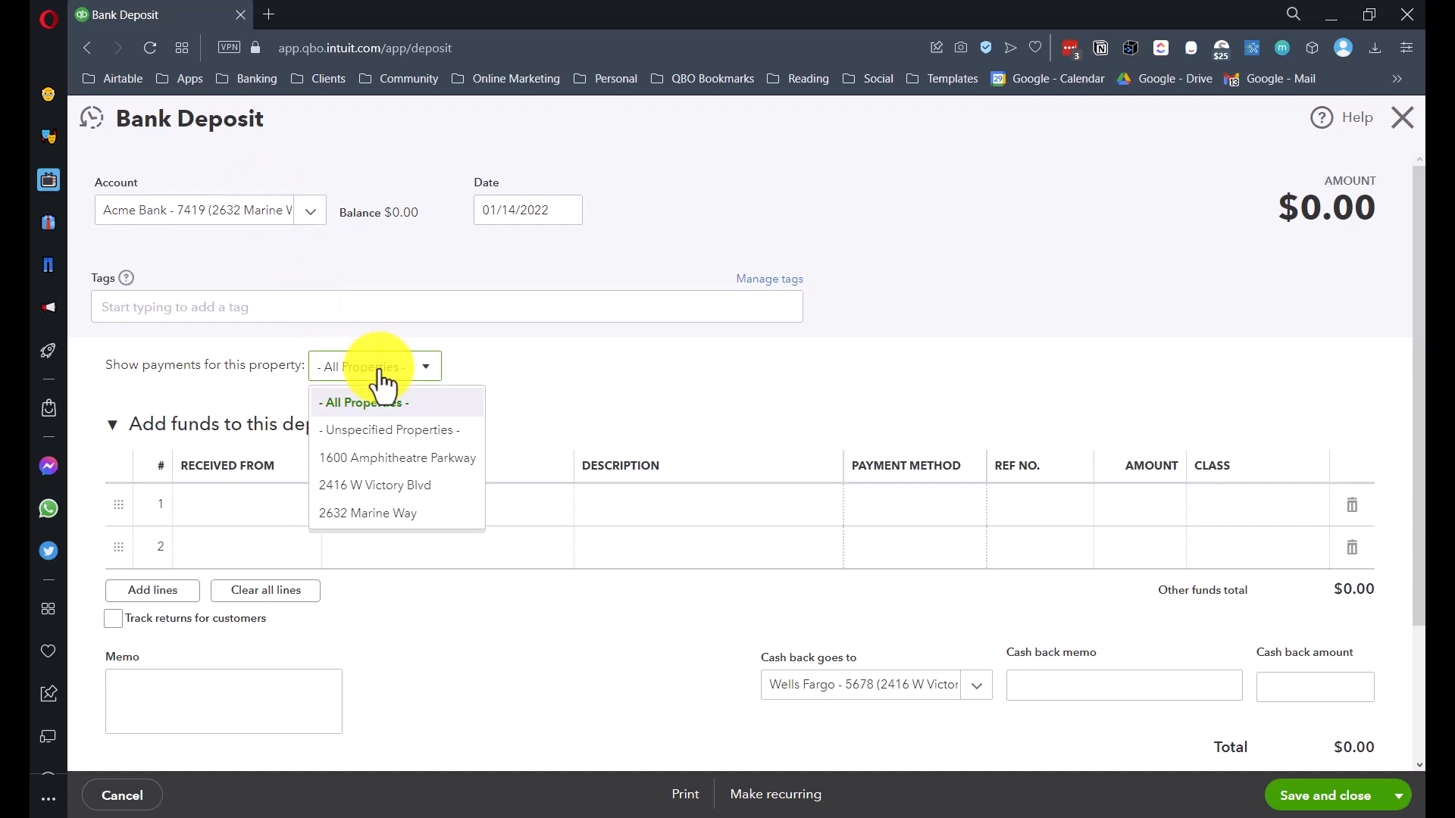
click(371, 521)
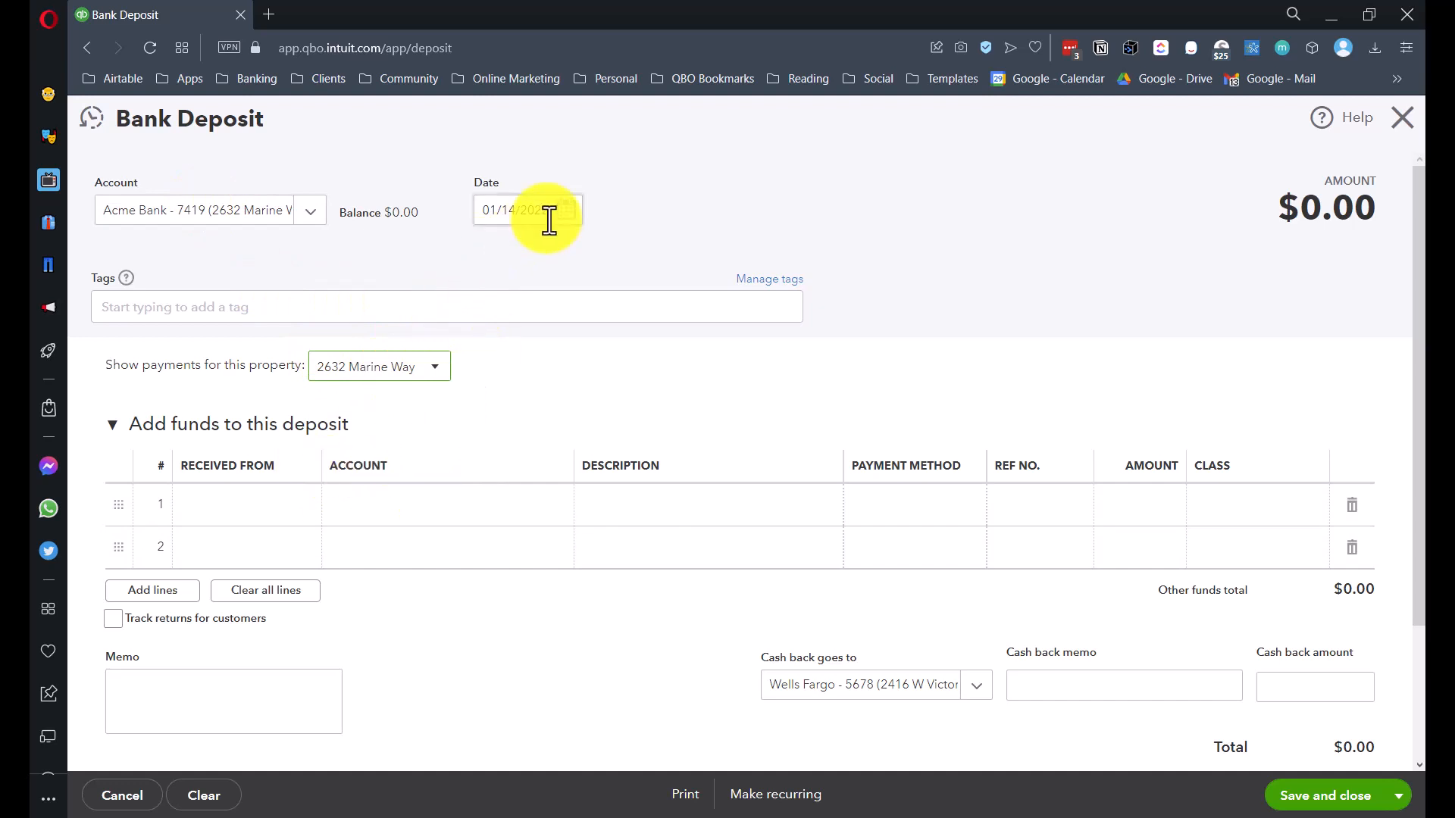
click(366, 522)
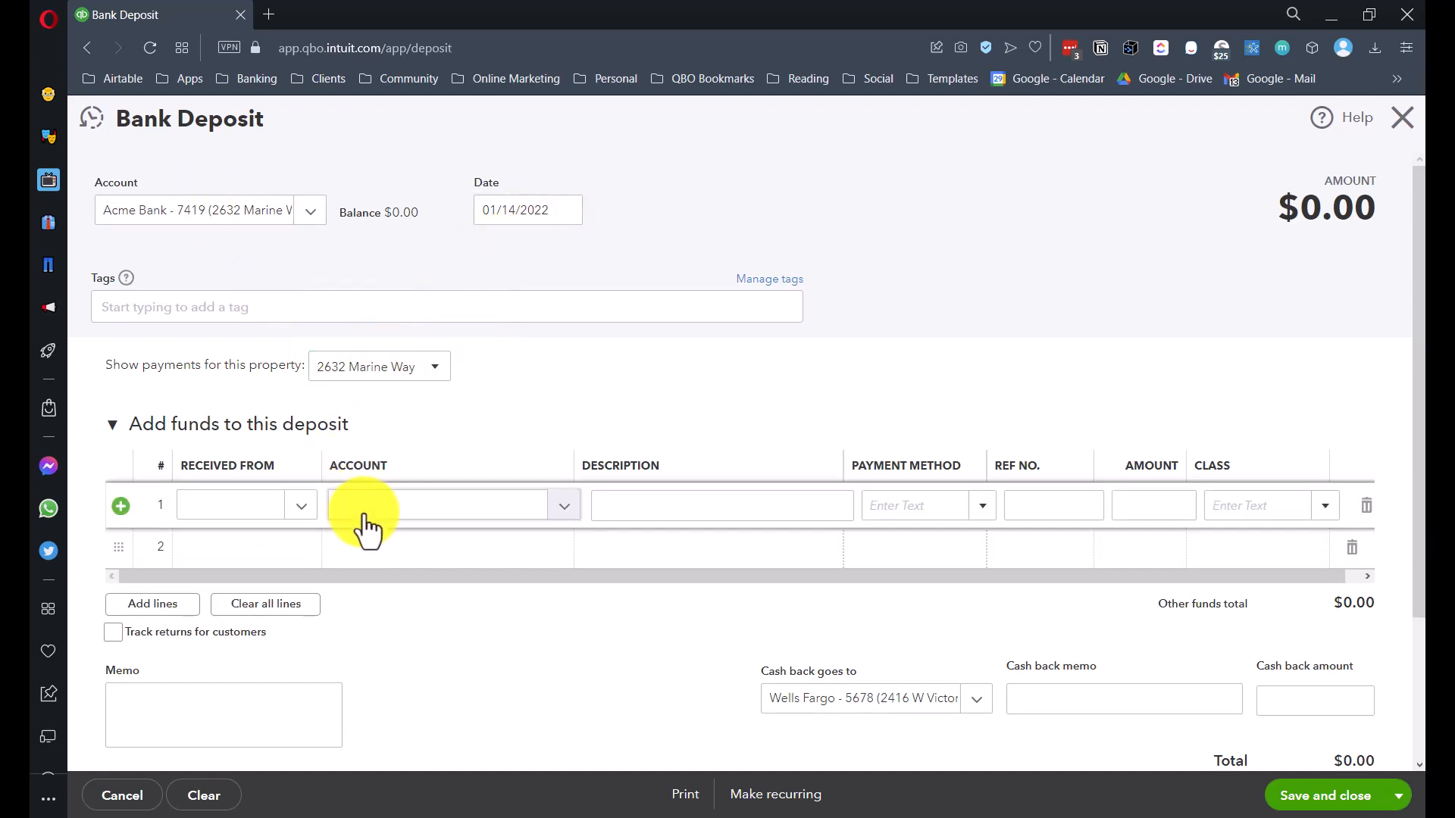
click(367, 522)
text(Due)
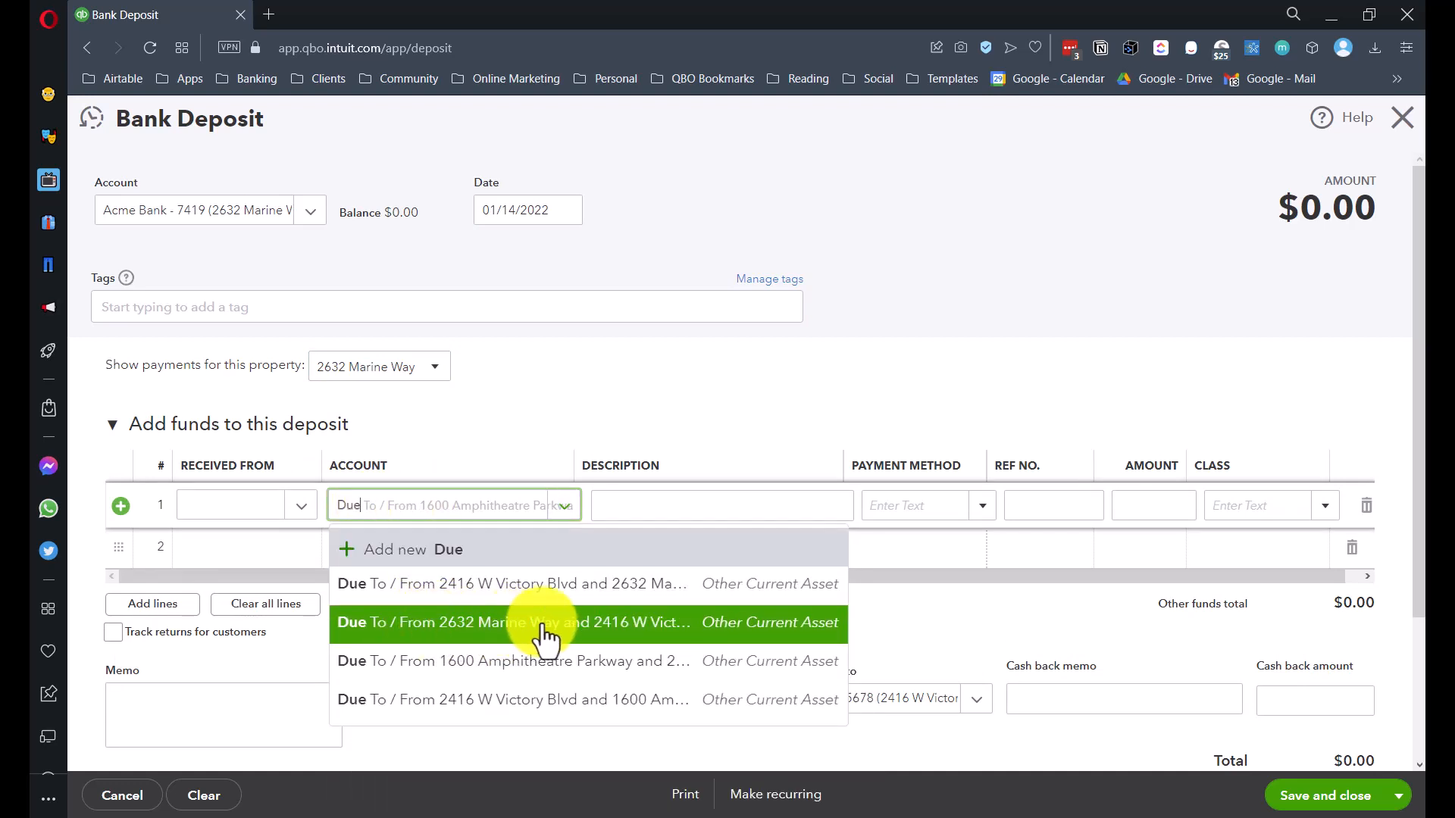
click(623, 641)
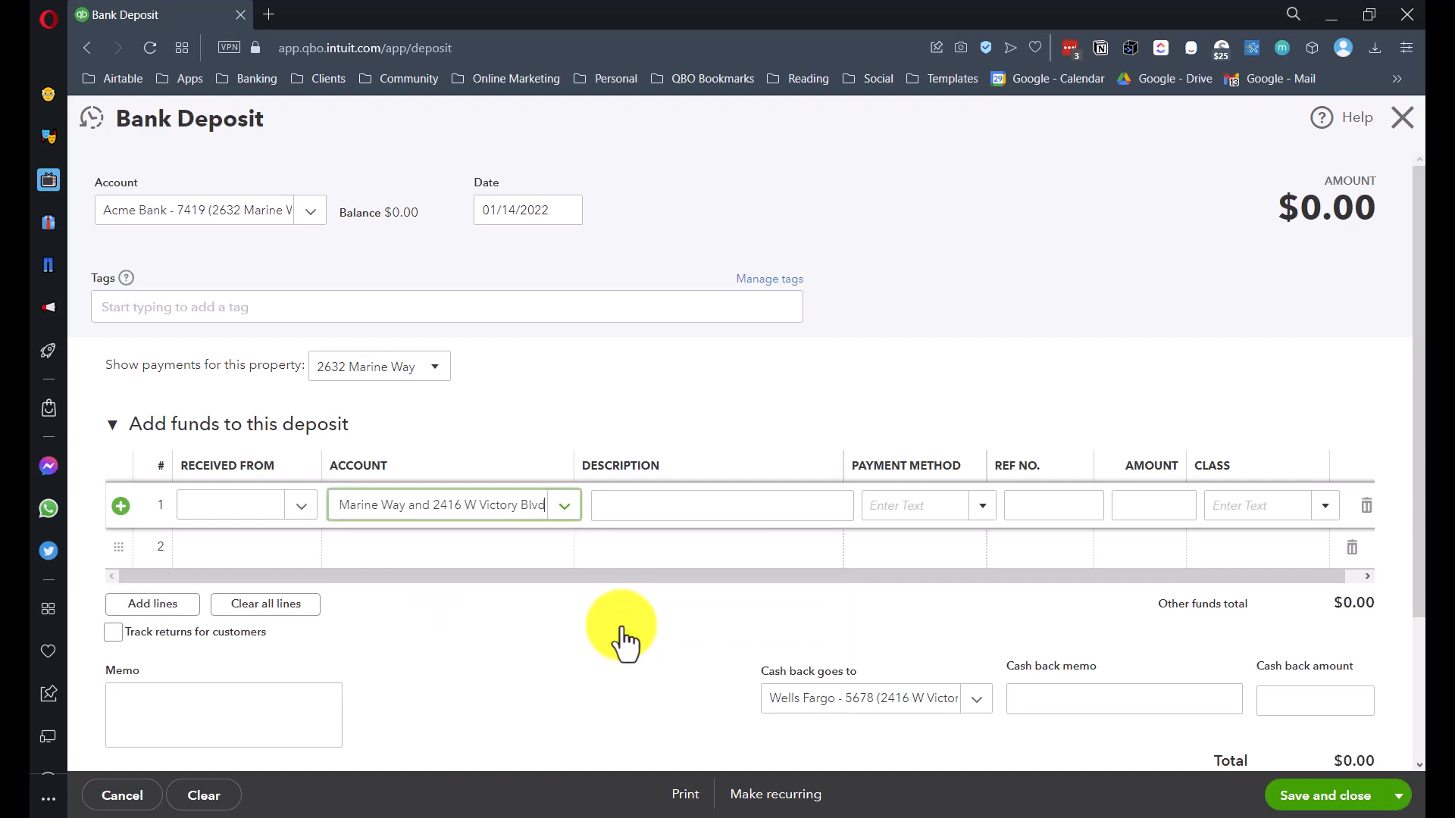
click(1144, 506)
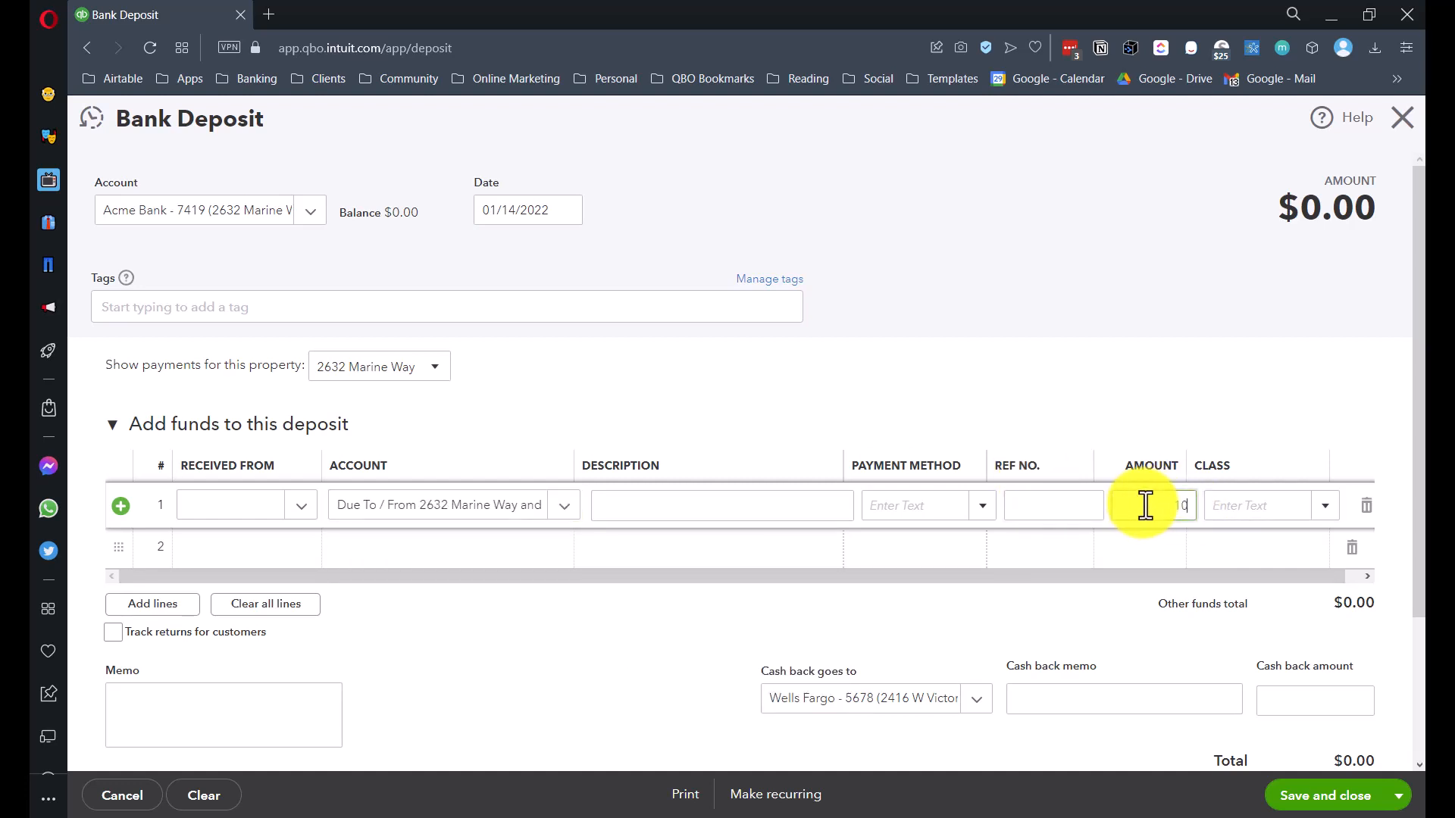
text(100,000)
key(Tab)
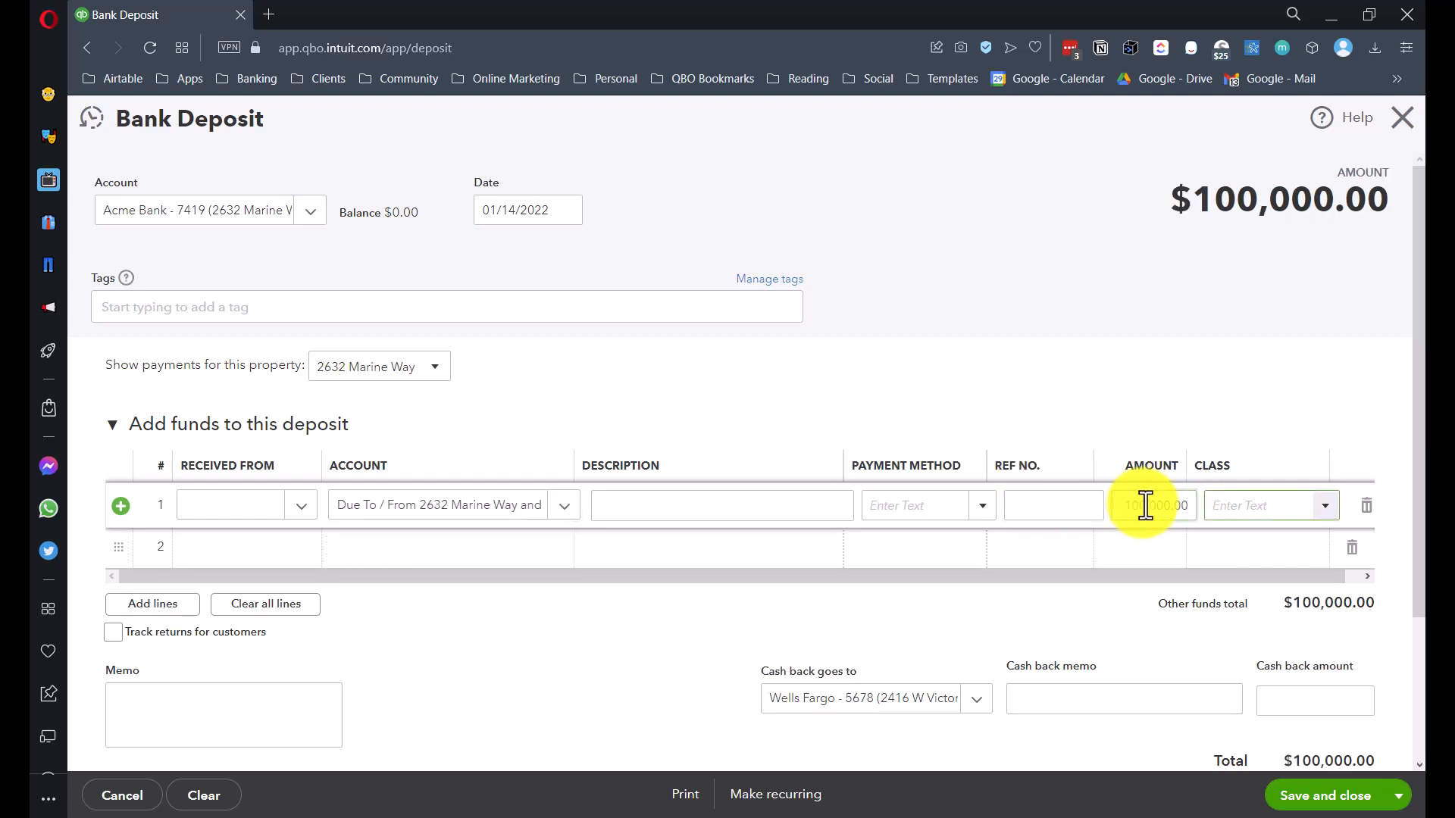
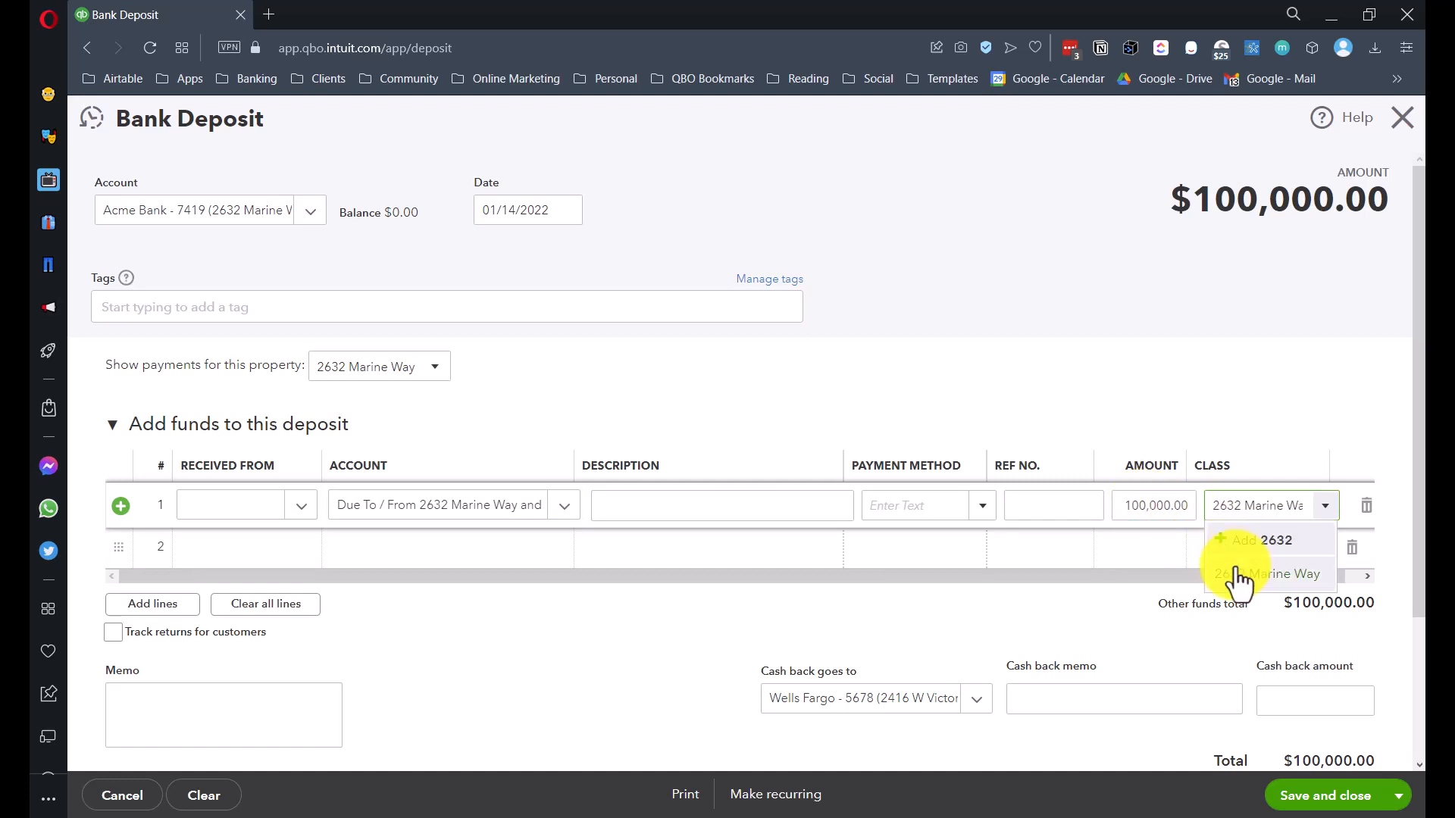
click(1237, 575)
click(1314, 797)
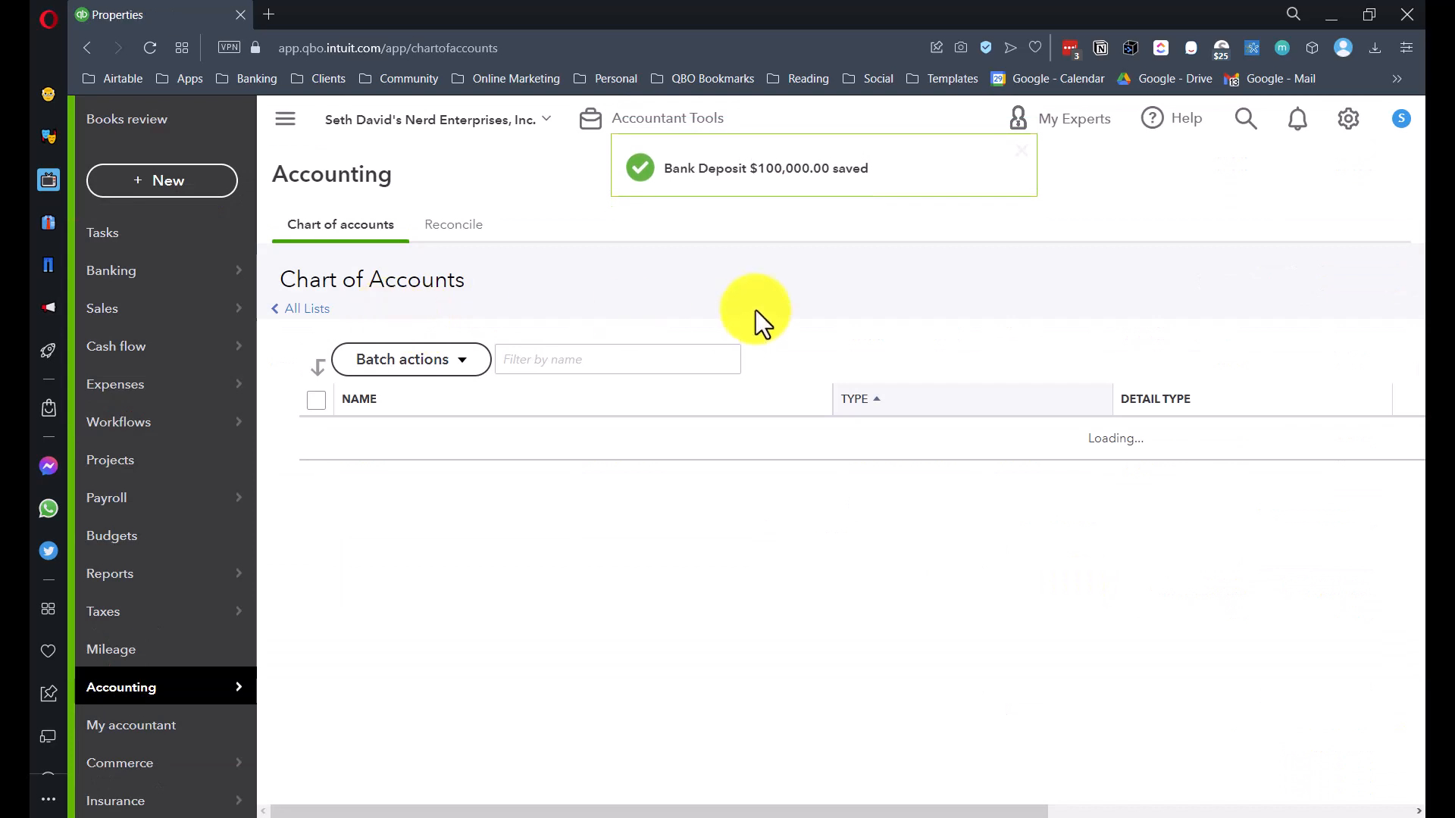
click(106, 580)
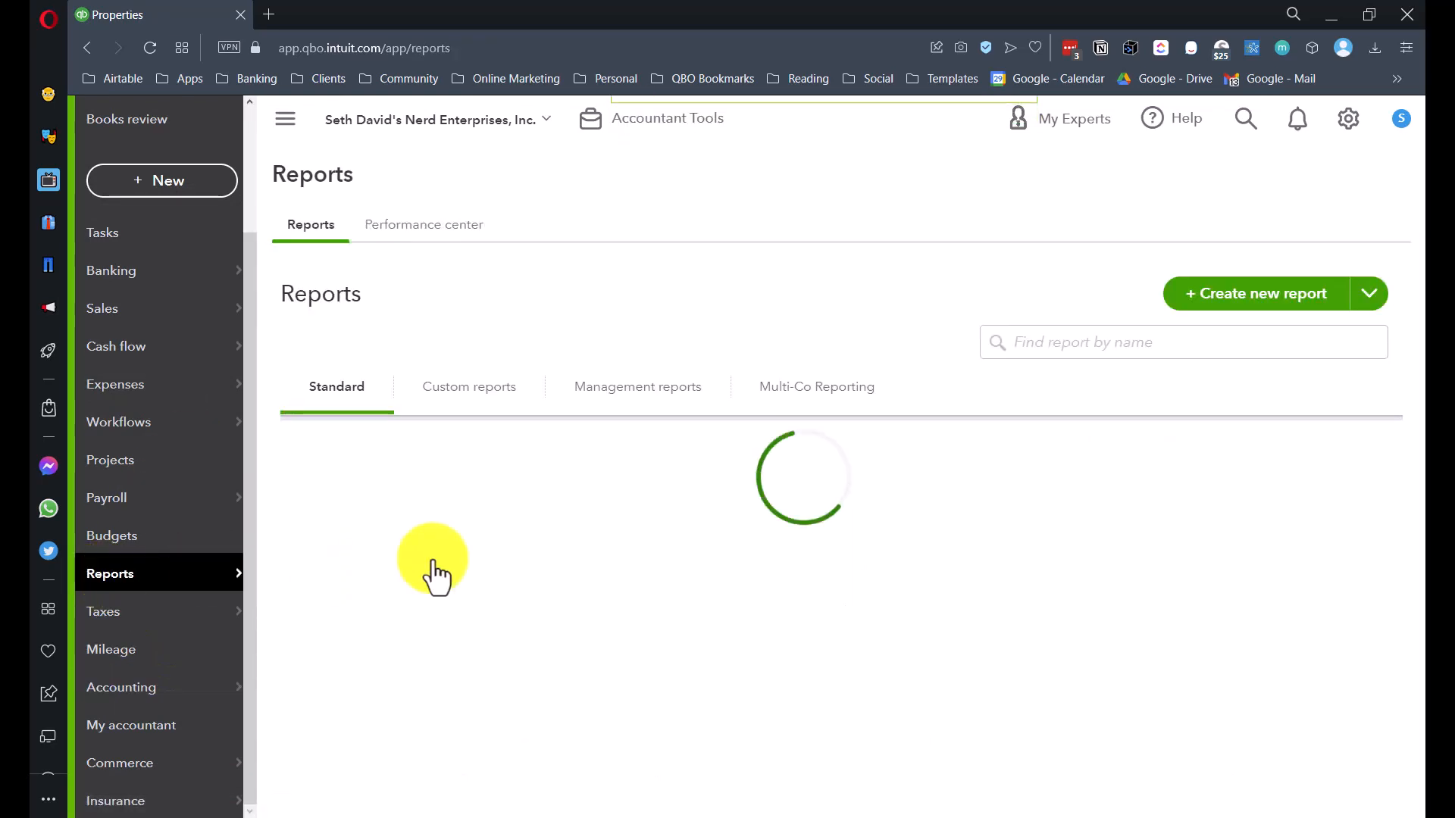
scroll(433, 562, down, 4)
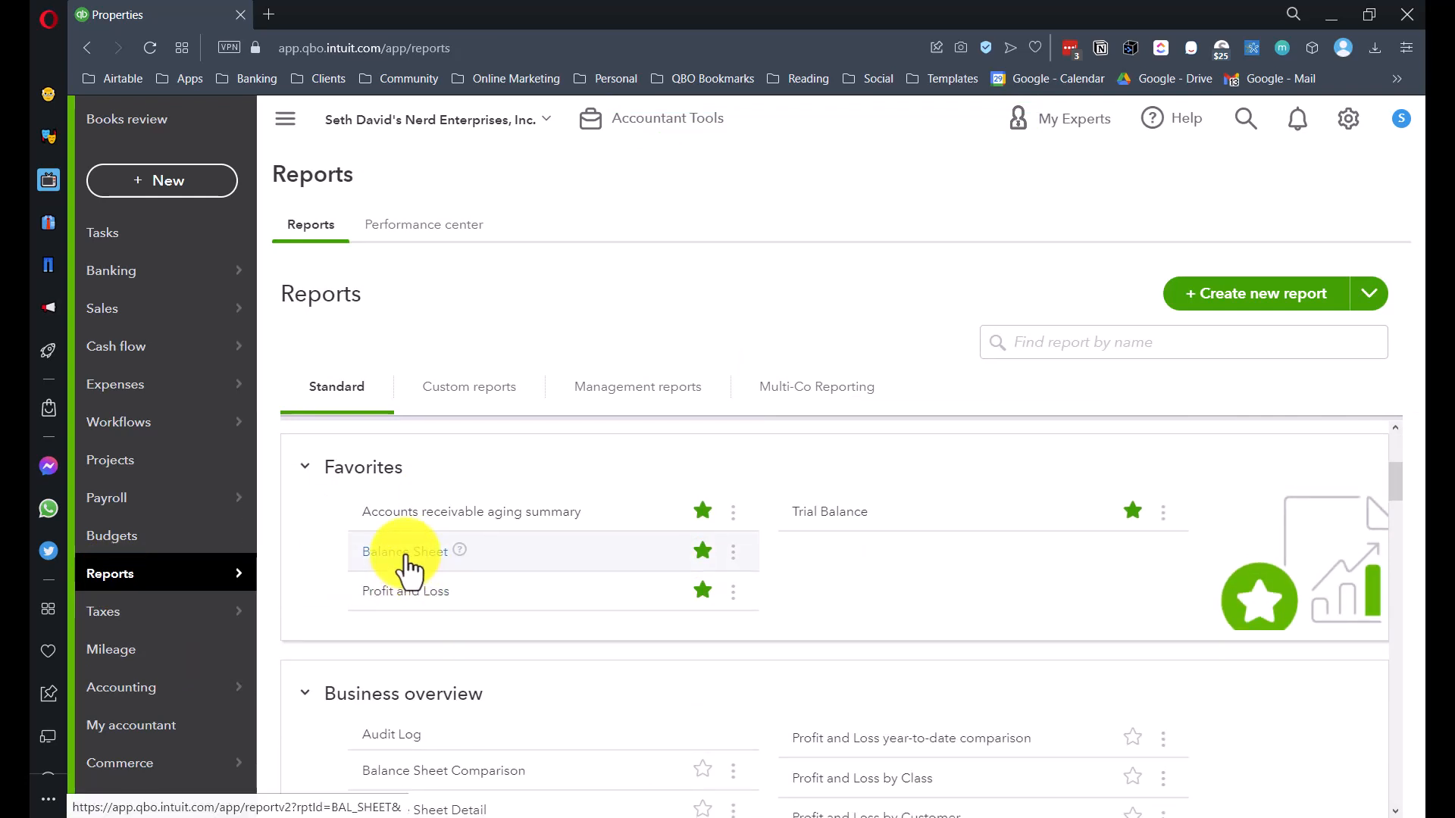
click(407, 559)
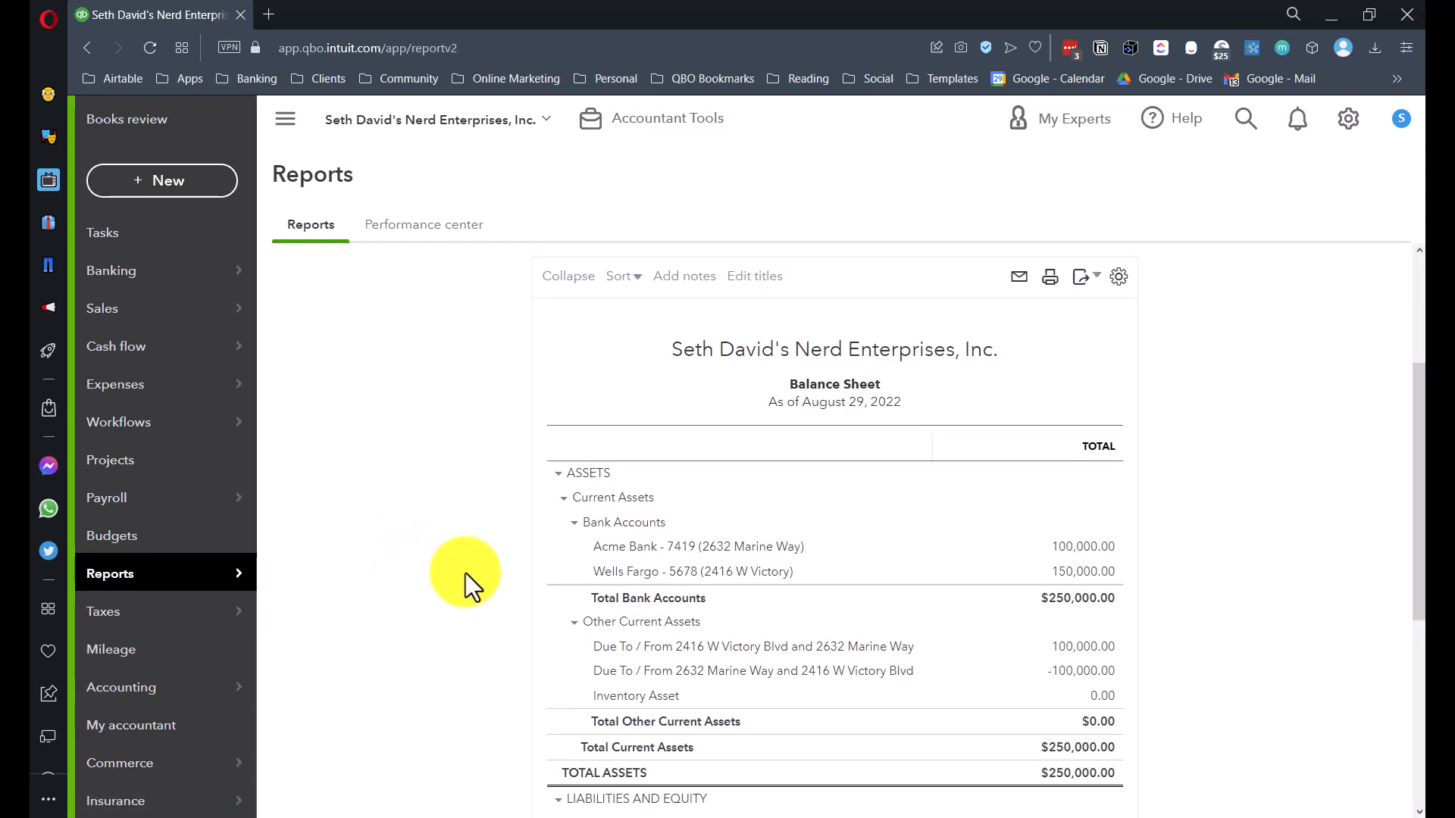
click(401, 436)
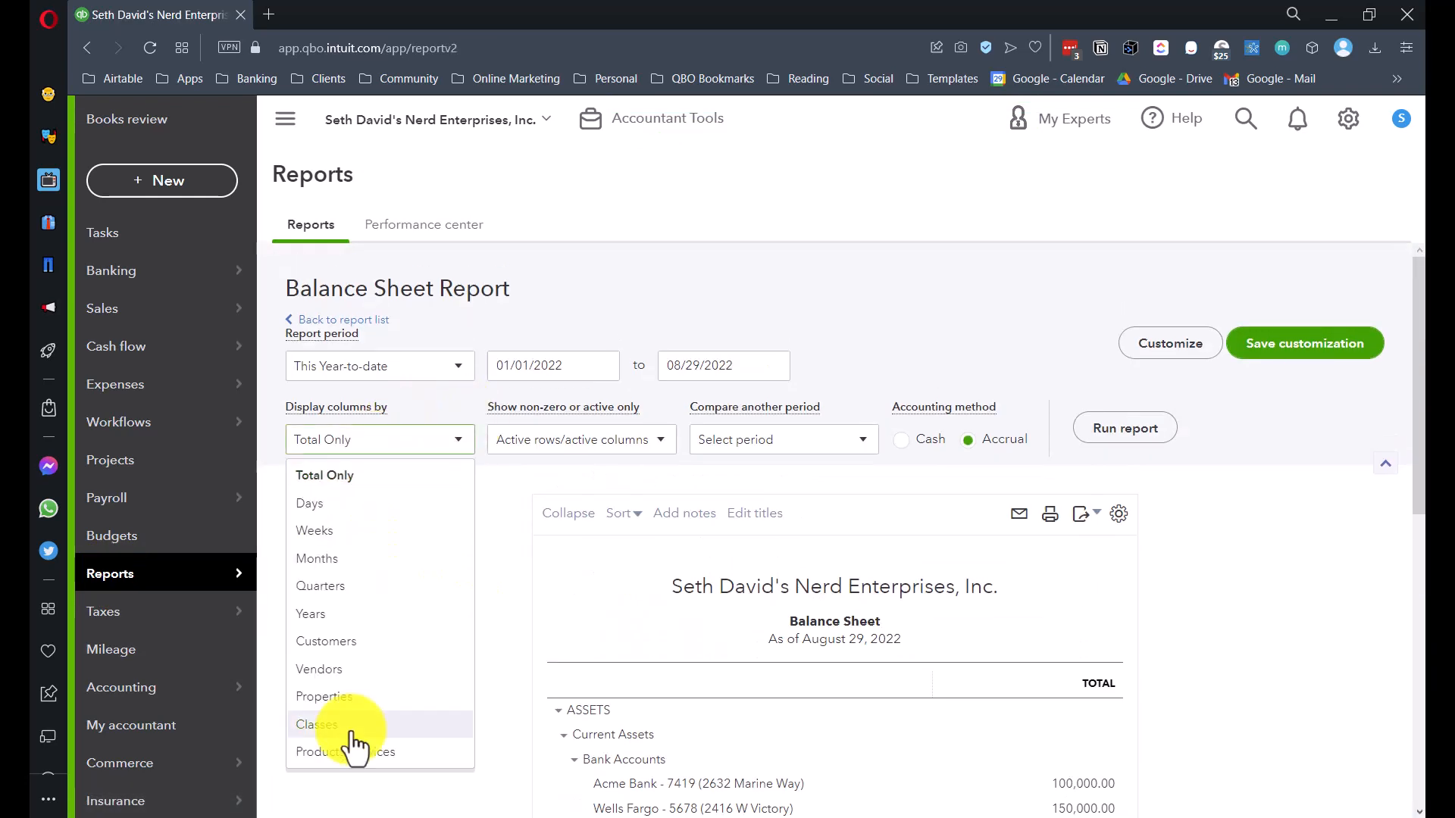
click(342, 696)
click(1149, 430)
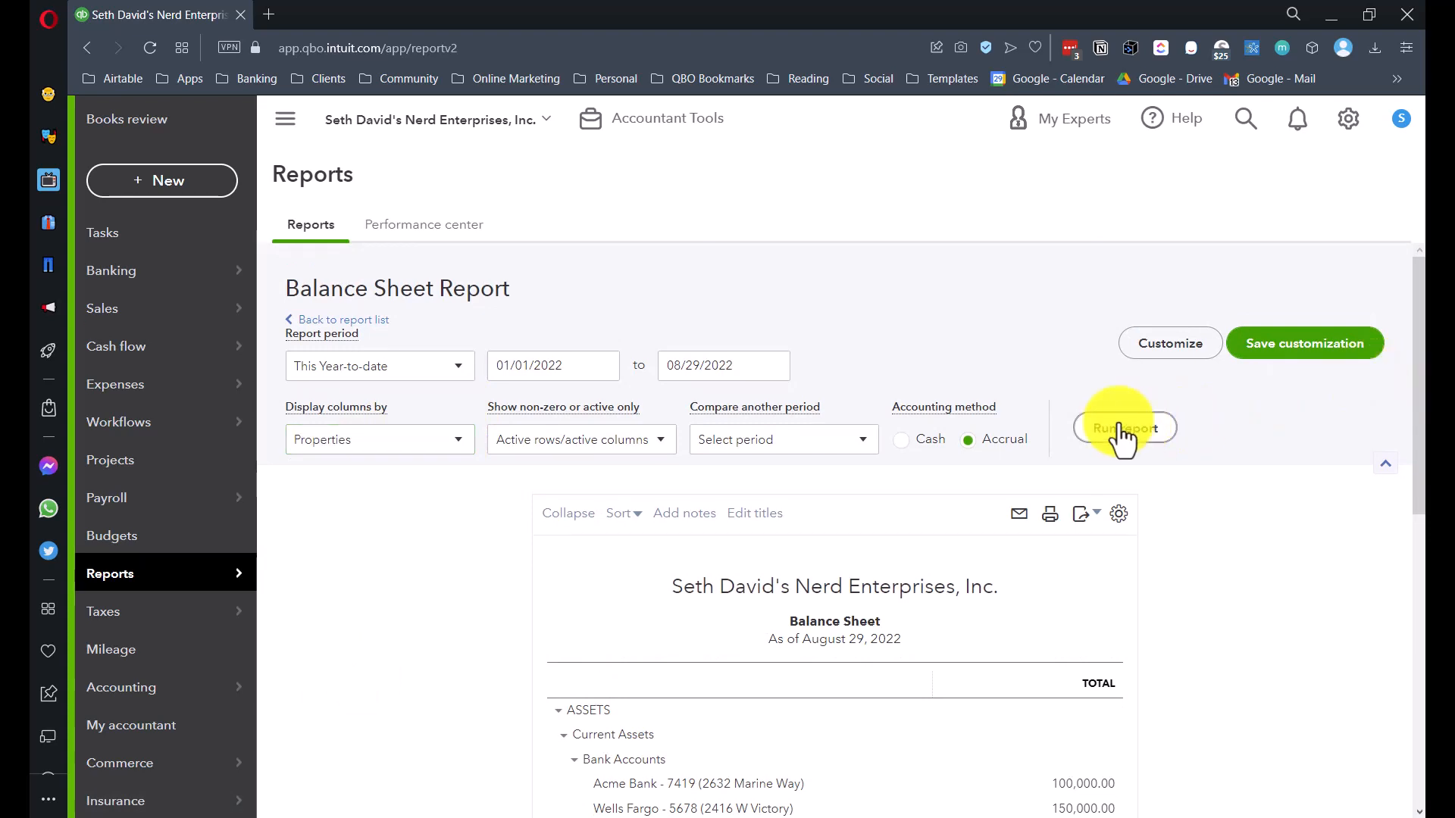
scroll(866, 474, down, 1)
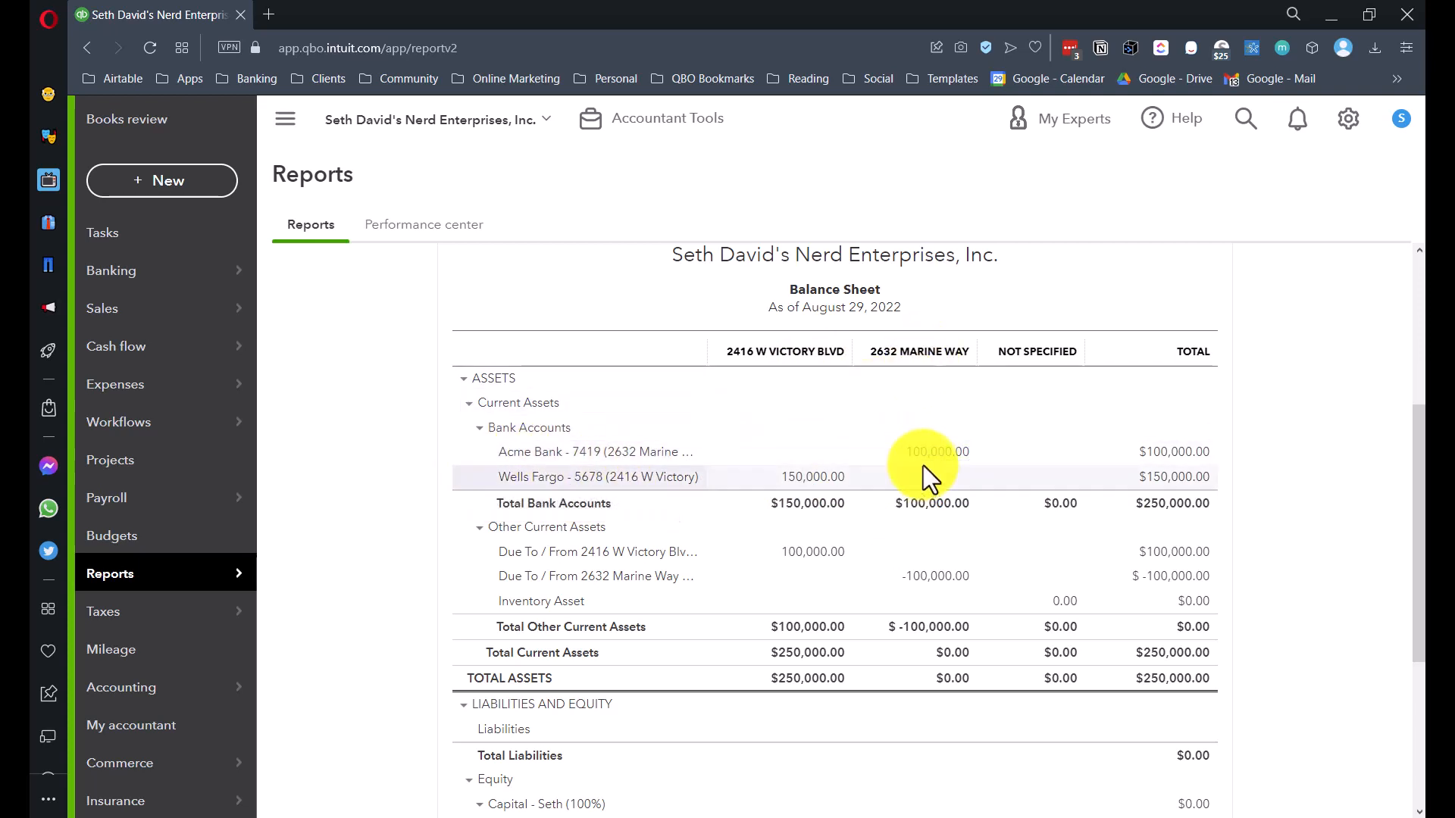
scroll(926, 473, down, 2)
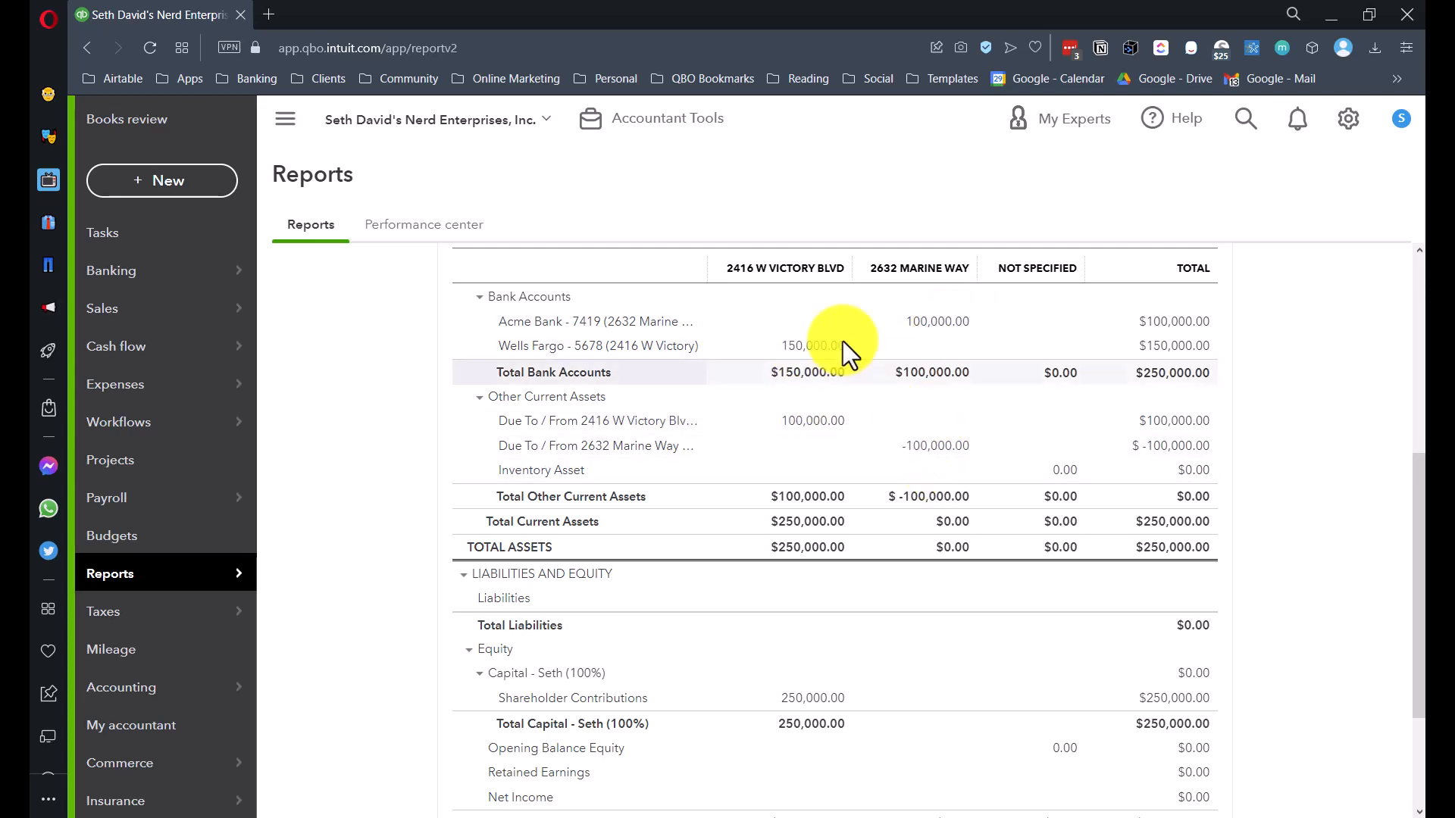
click(811, 420)
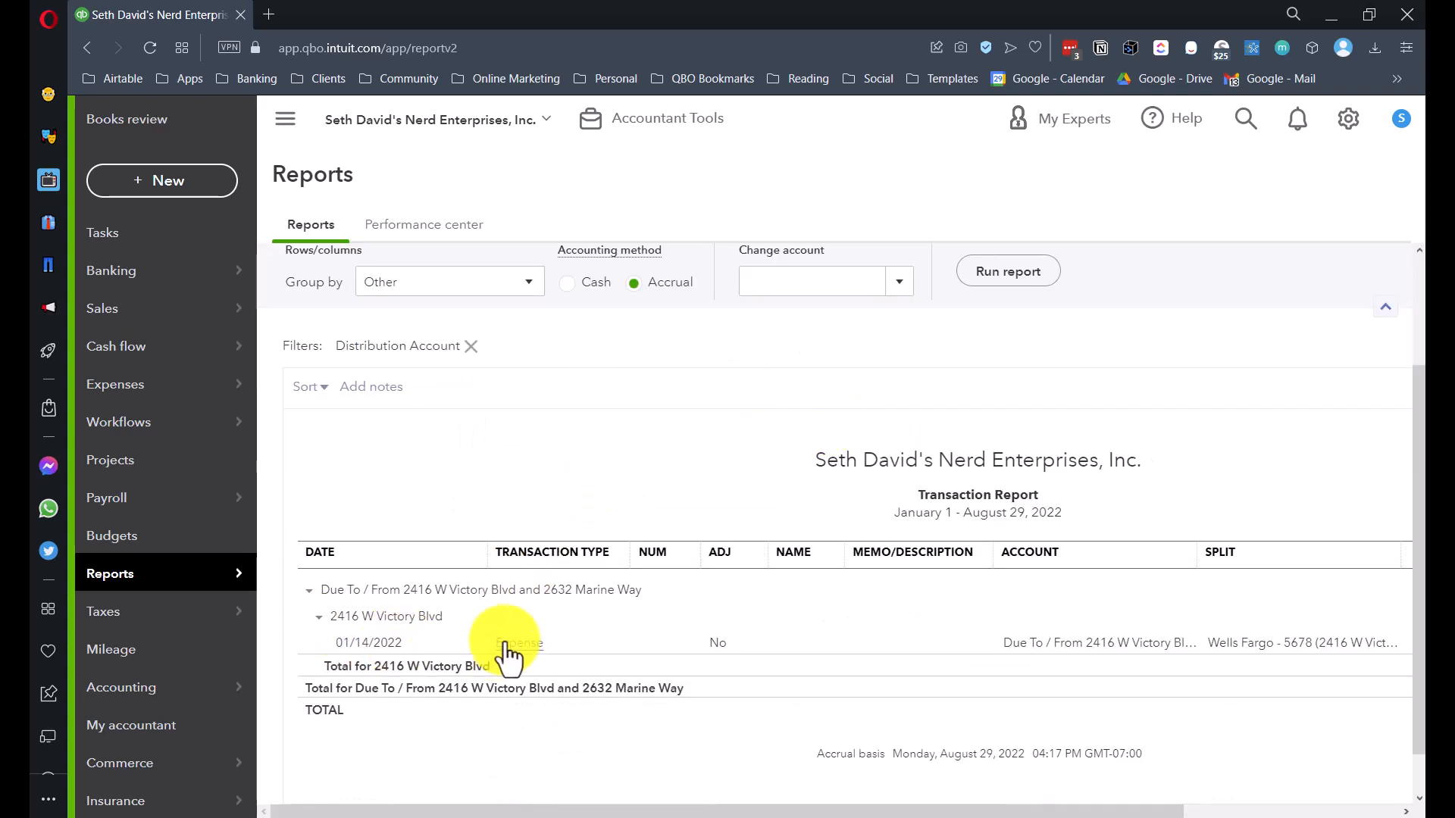
click(530, 649)
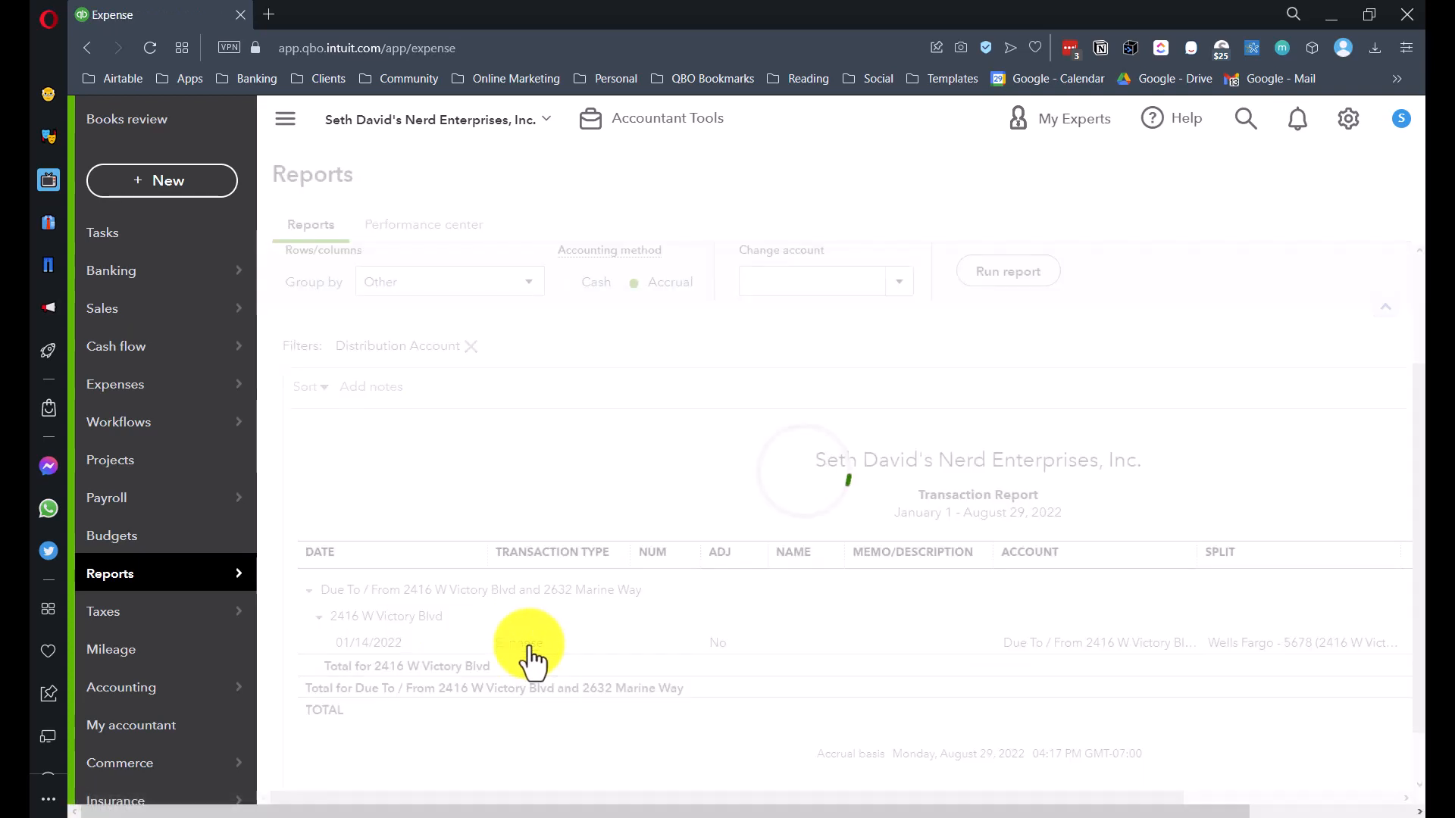
scroll(763, 585, down, 3)
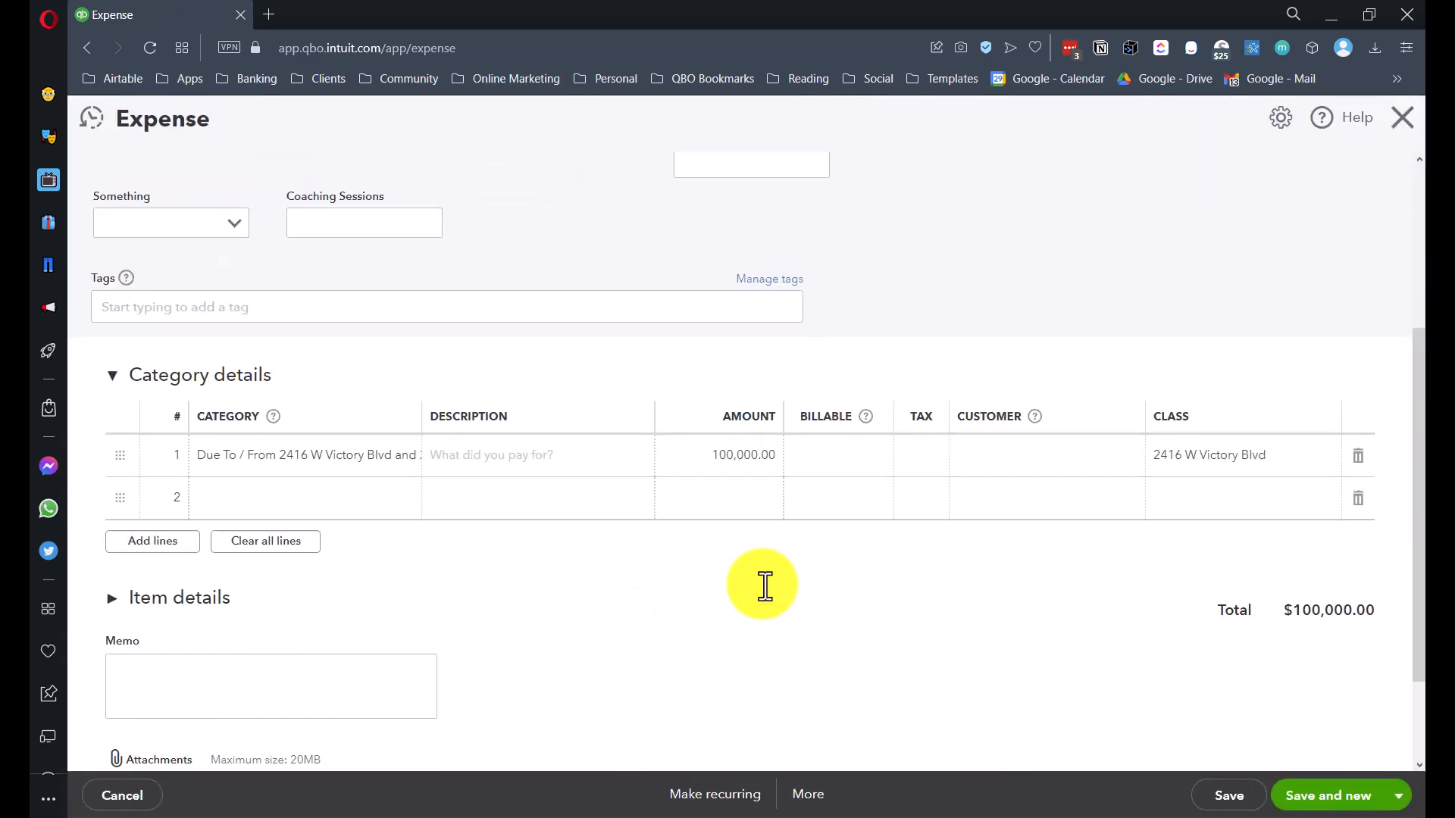
scroll(712, 604, up, 3)
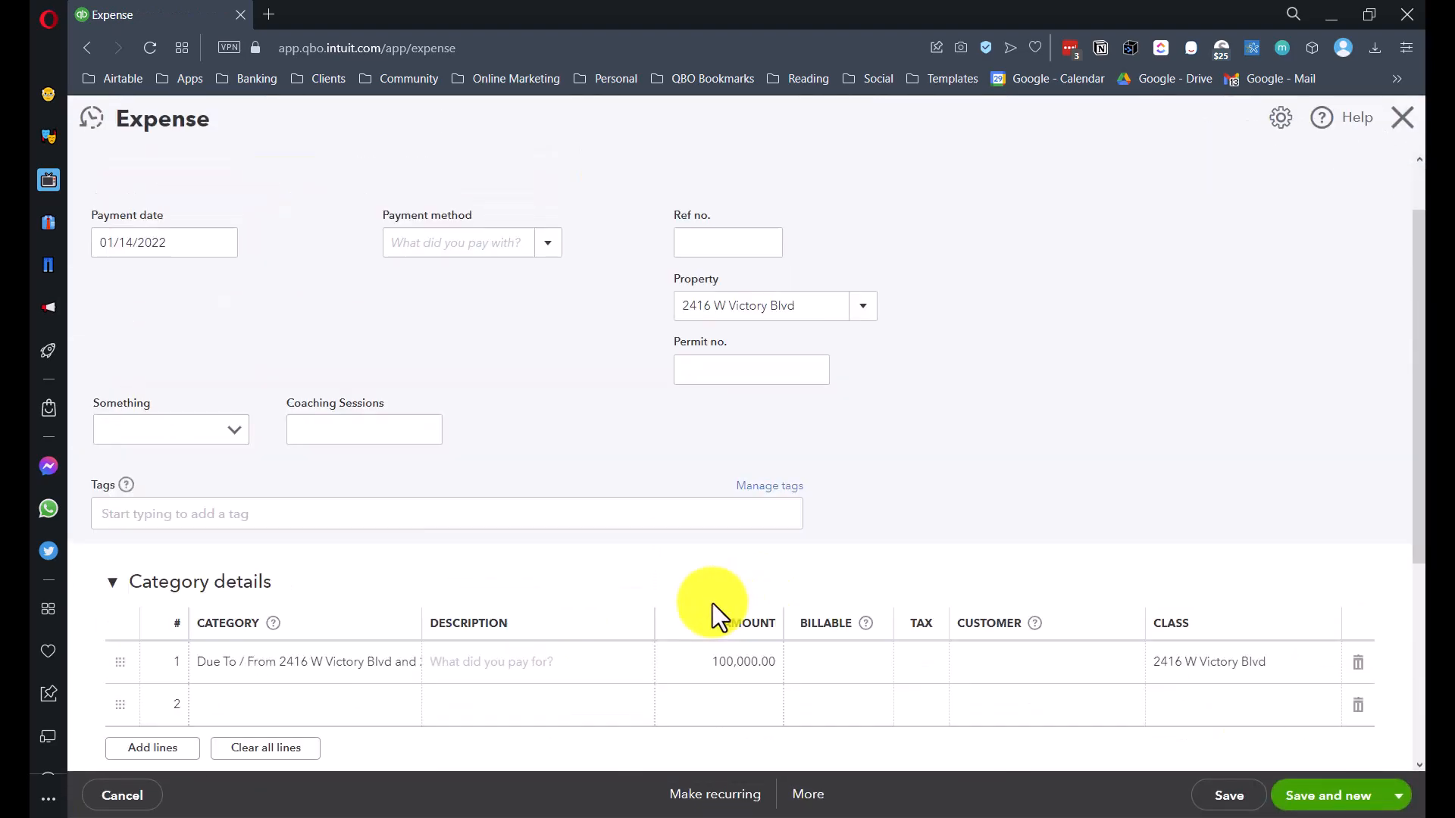
click(1410, 125)
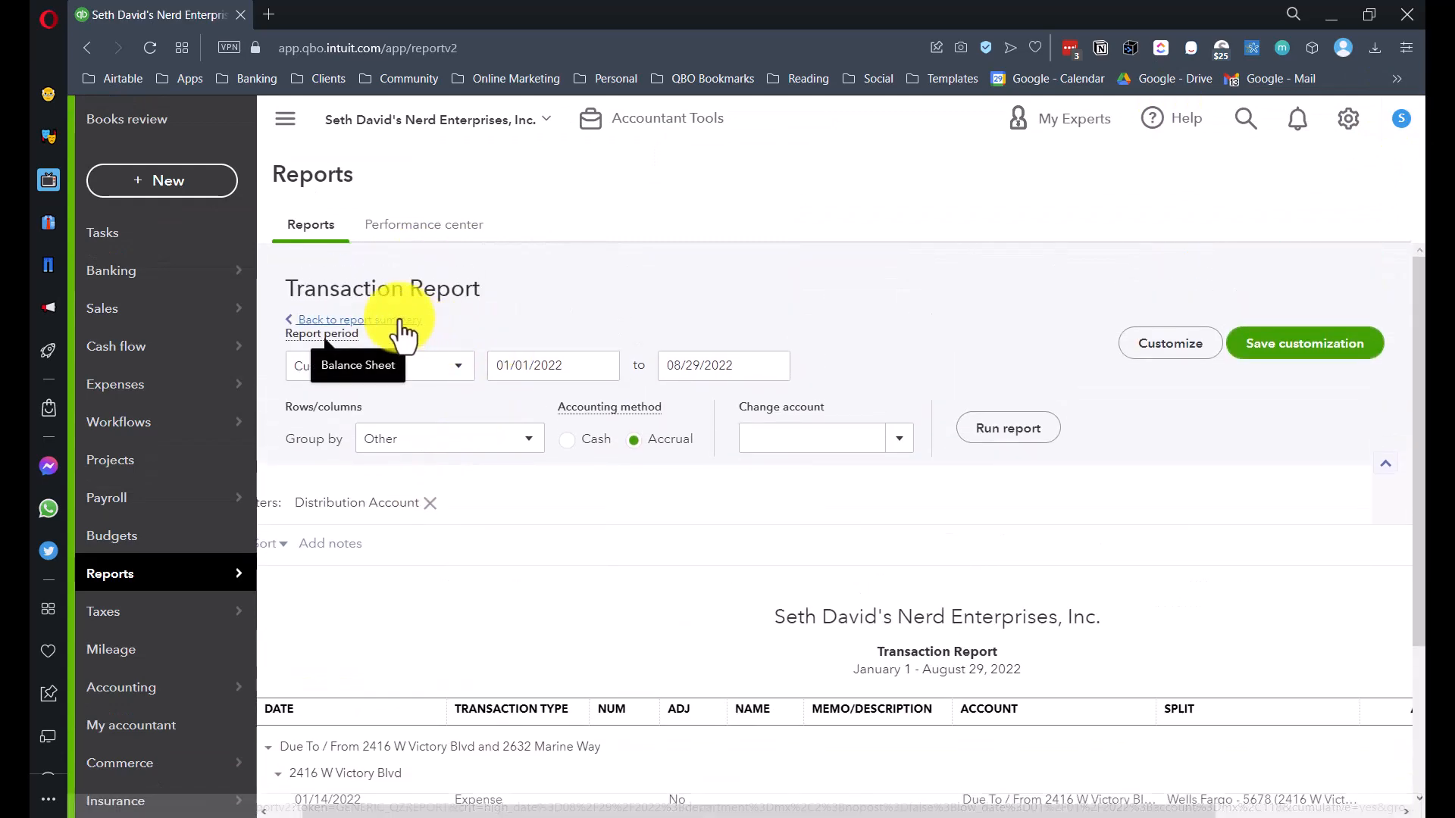
click(387, 305)
scroll(585, 281, down, 5)
scroll(693, 492, up, 5)
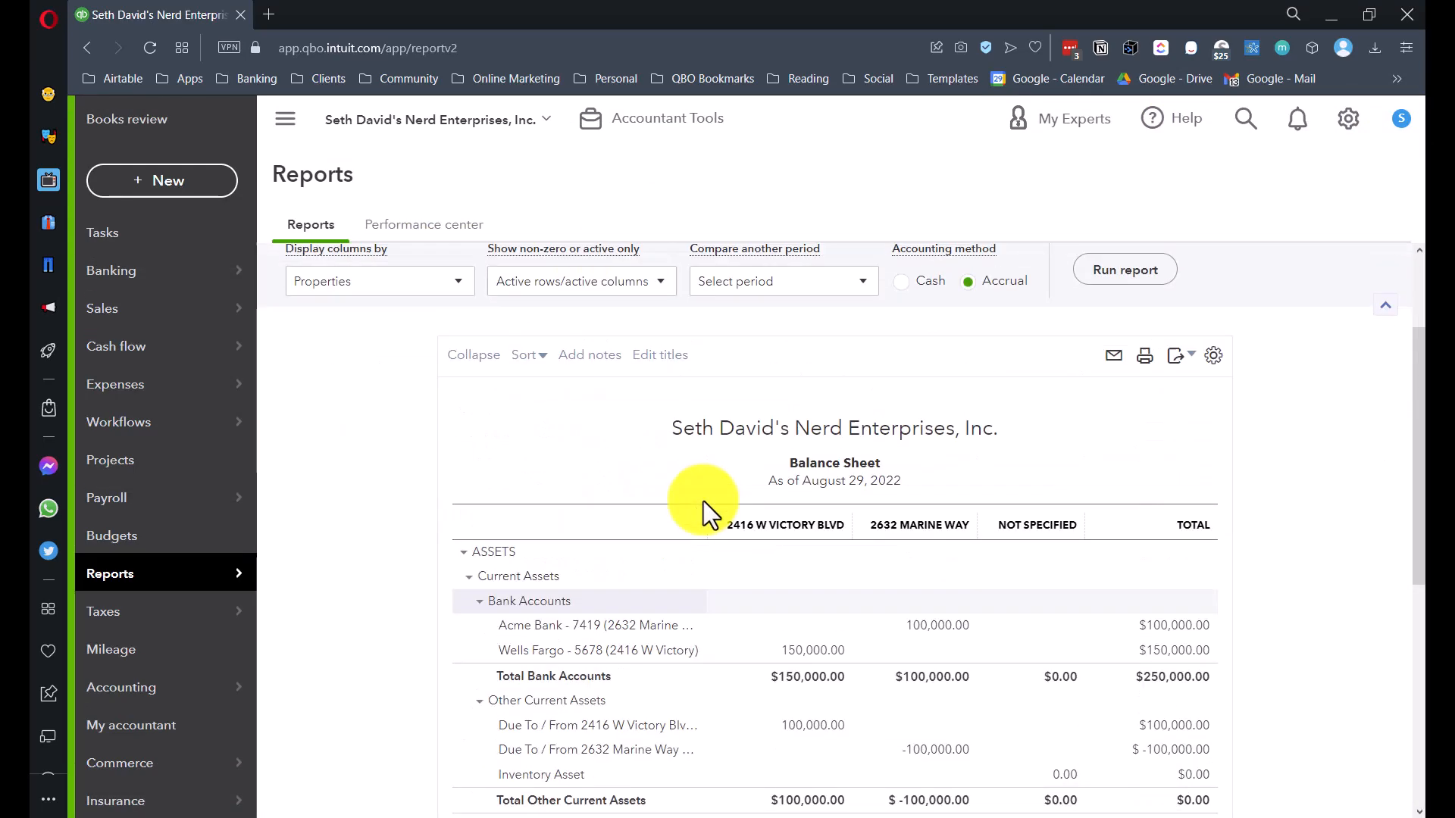
scroll(437, 341, up, 1)
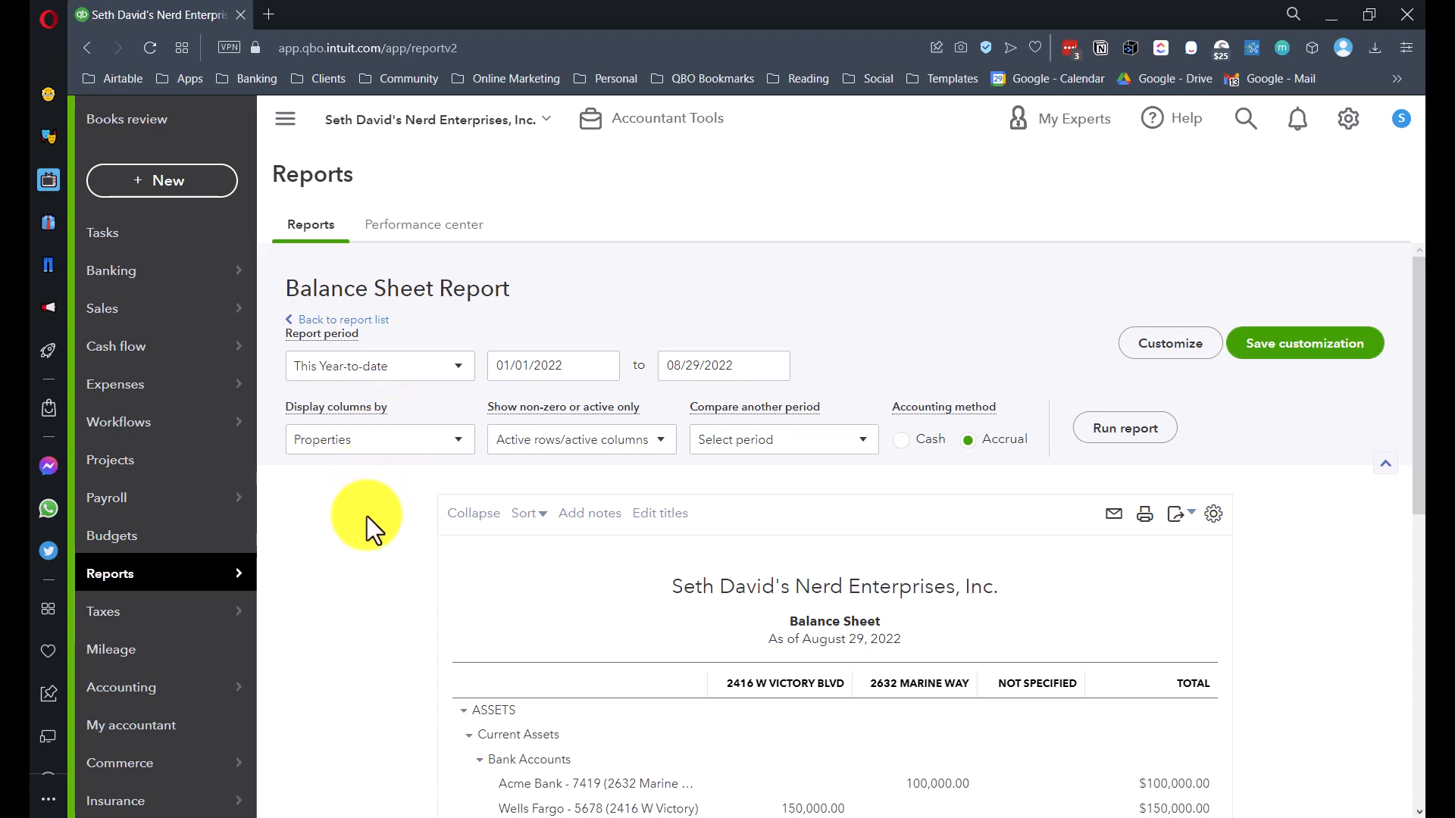
scroll(367, 516, down, 3)
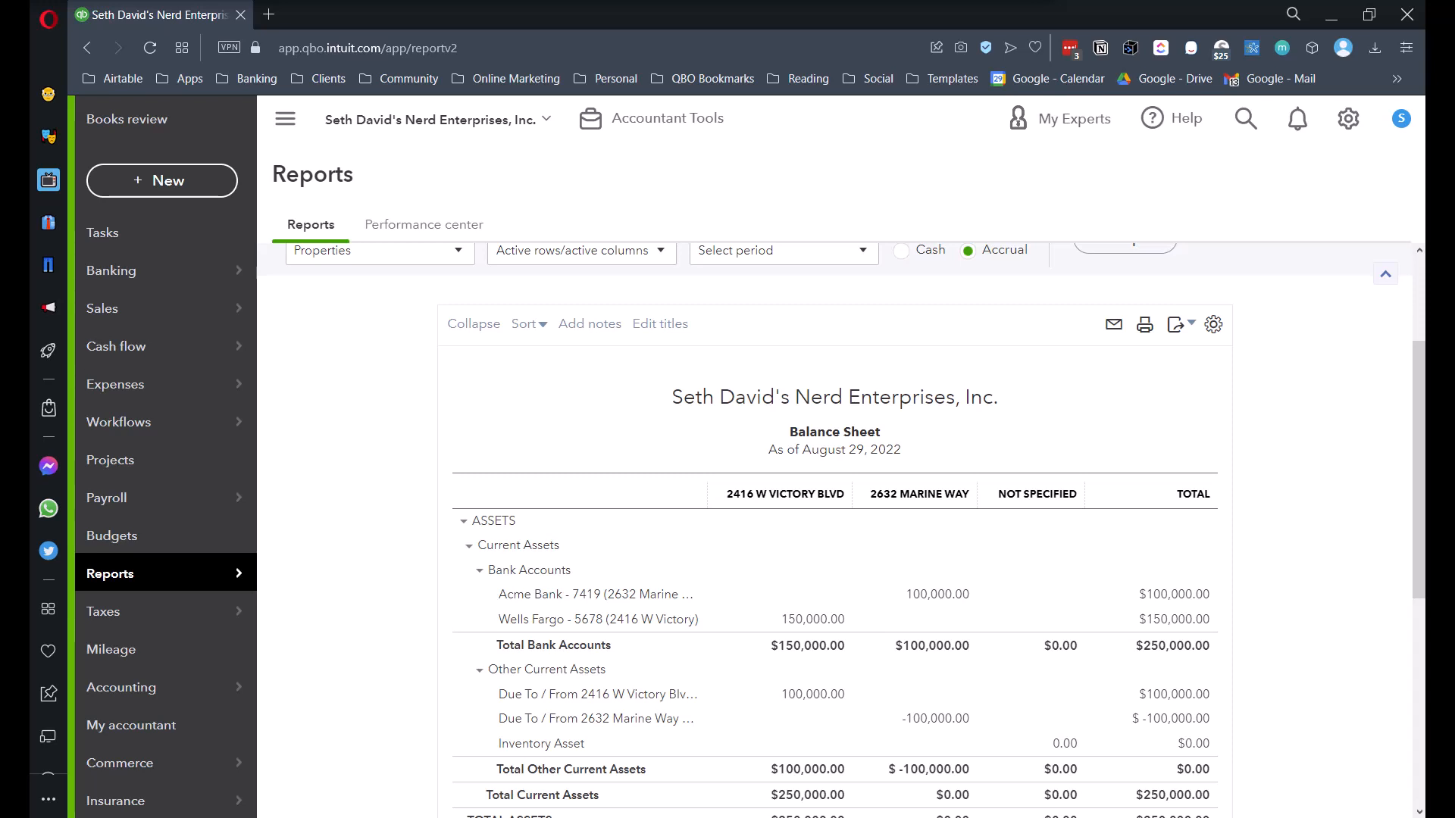
scroll(1029, 435, down, 1)
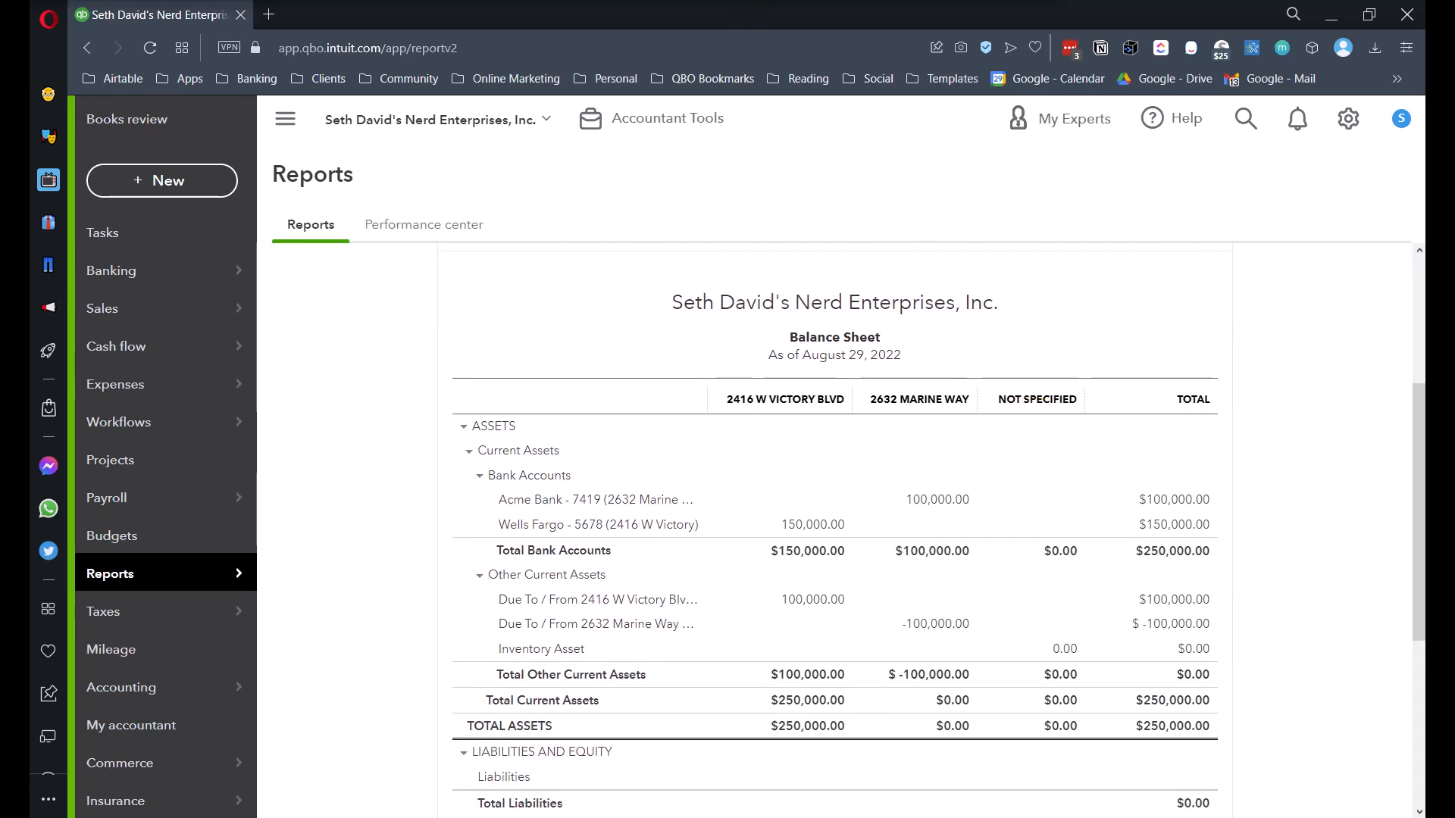
scroll(500, 350, up, 1)
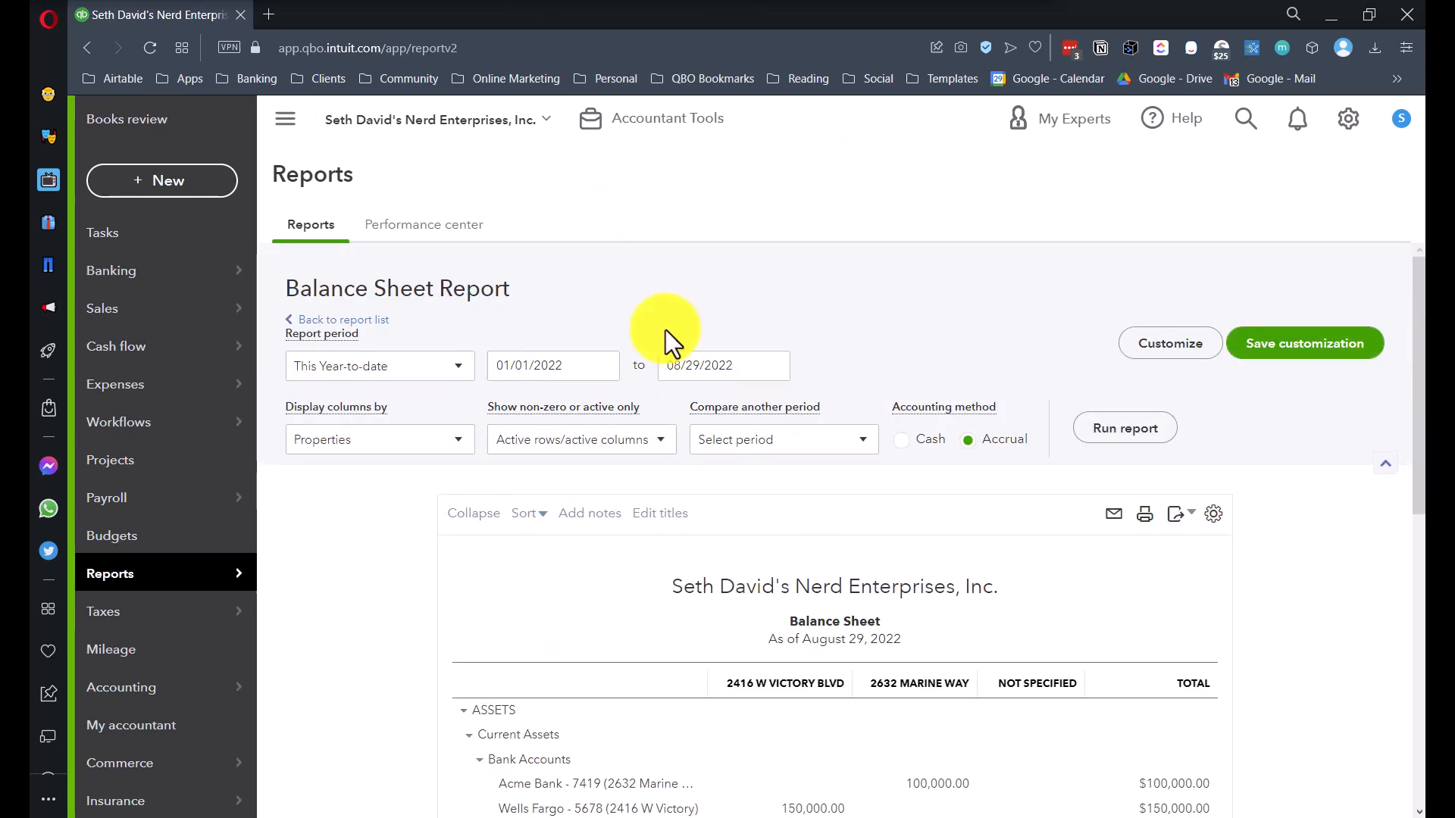
- Run the Balance Sheet with Display columns by Classes and scroll through the class columns
click(354, 441)
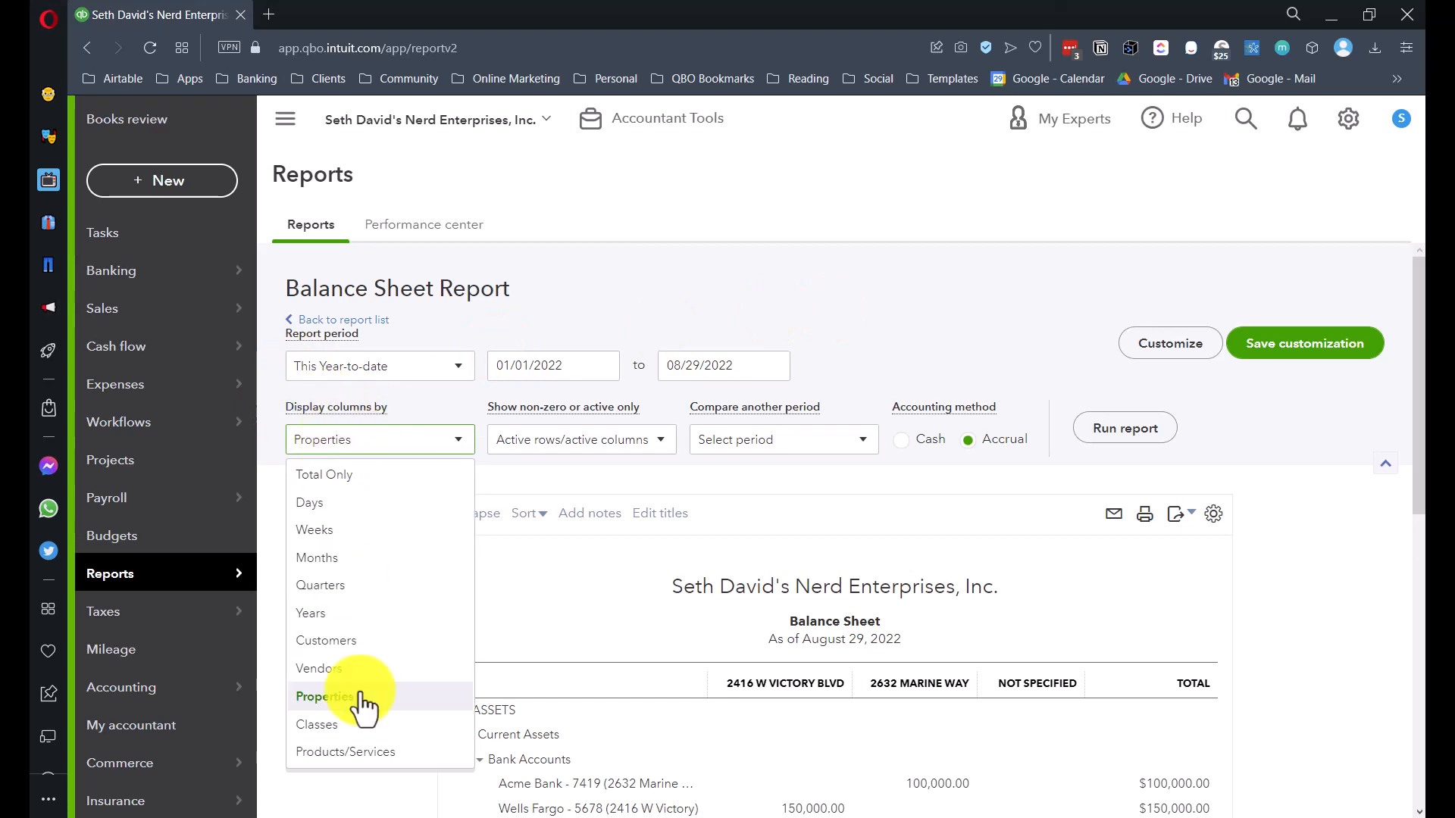
click(324, 723)
click(1149, 429)
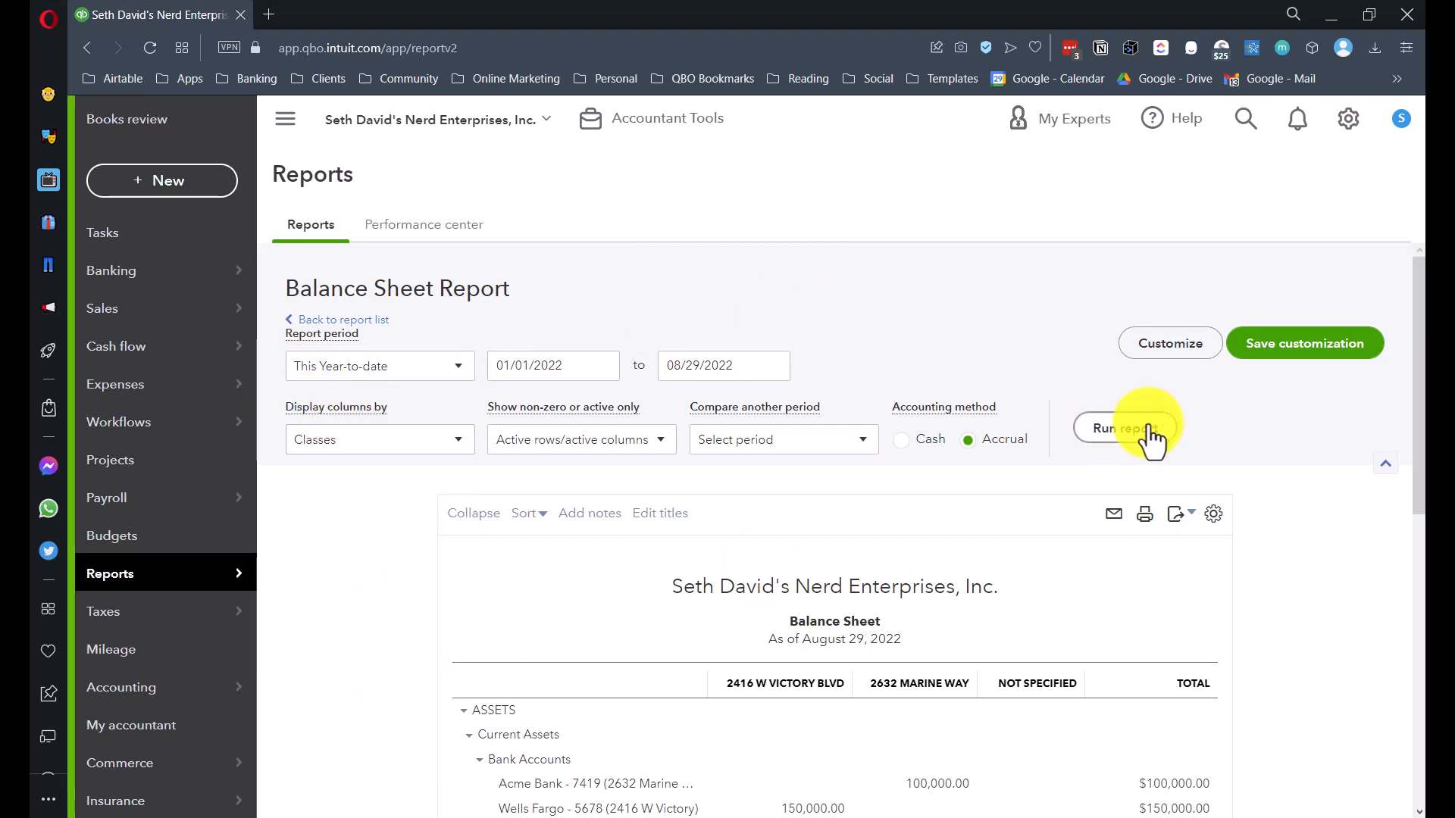
scroll(1149, 432, down, 3)
scroll(985, 432, down, 3)
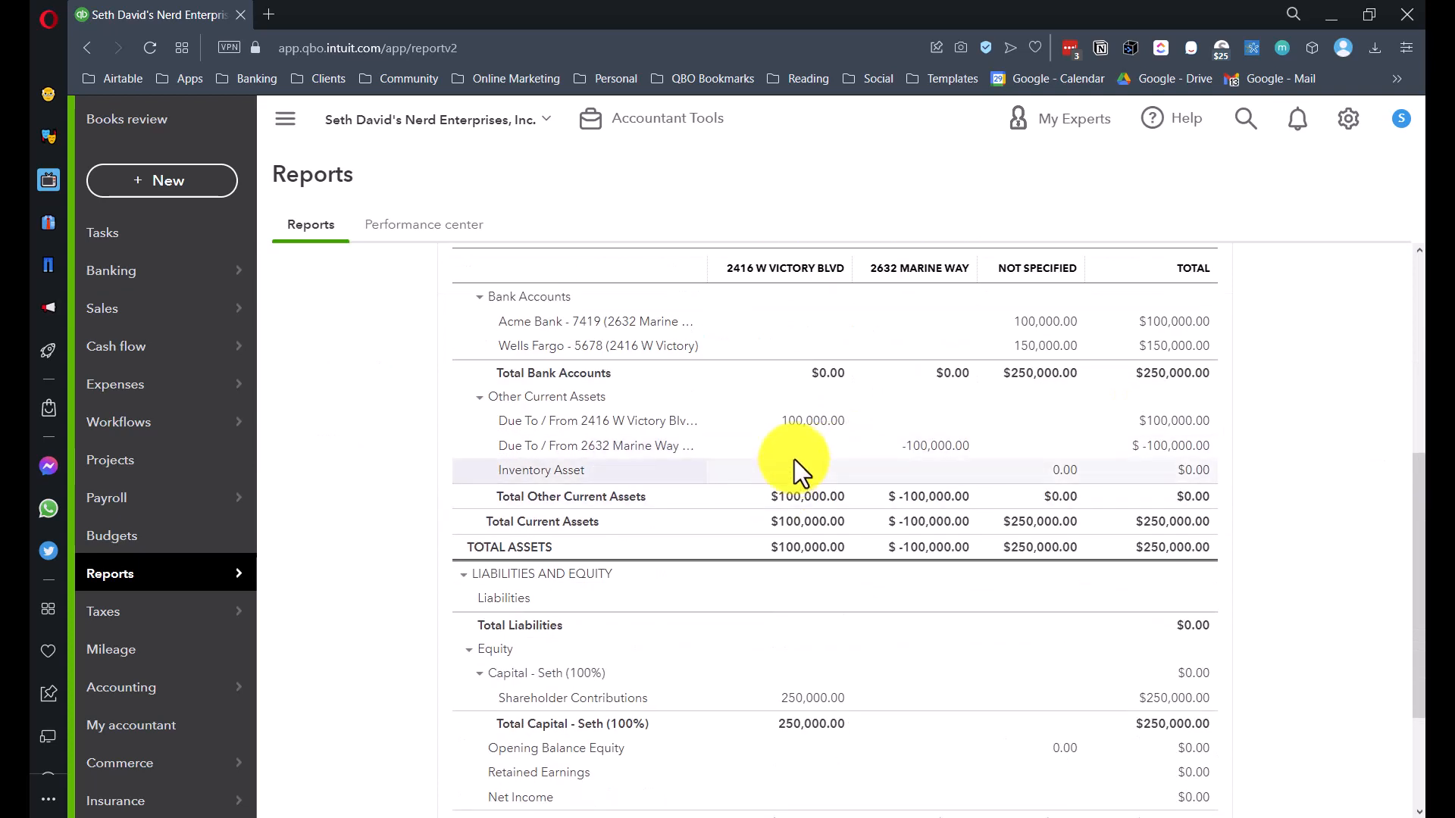
scroll(1026, 347, up, 2)
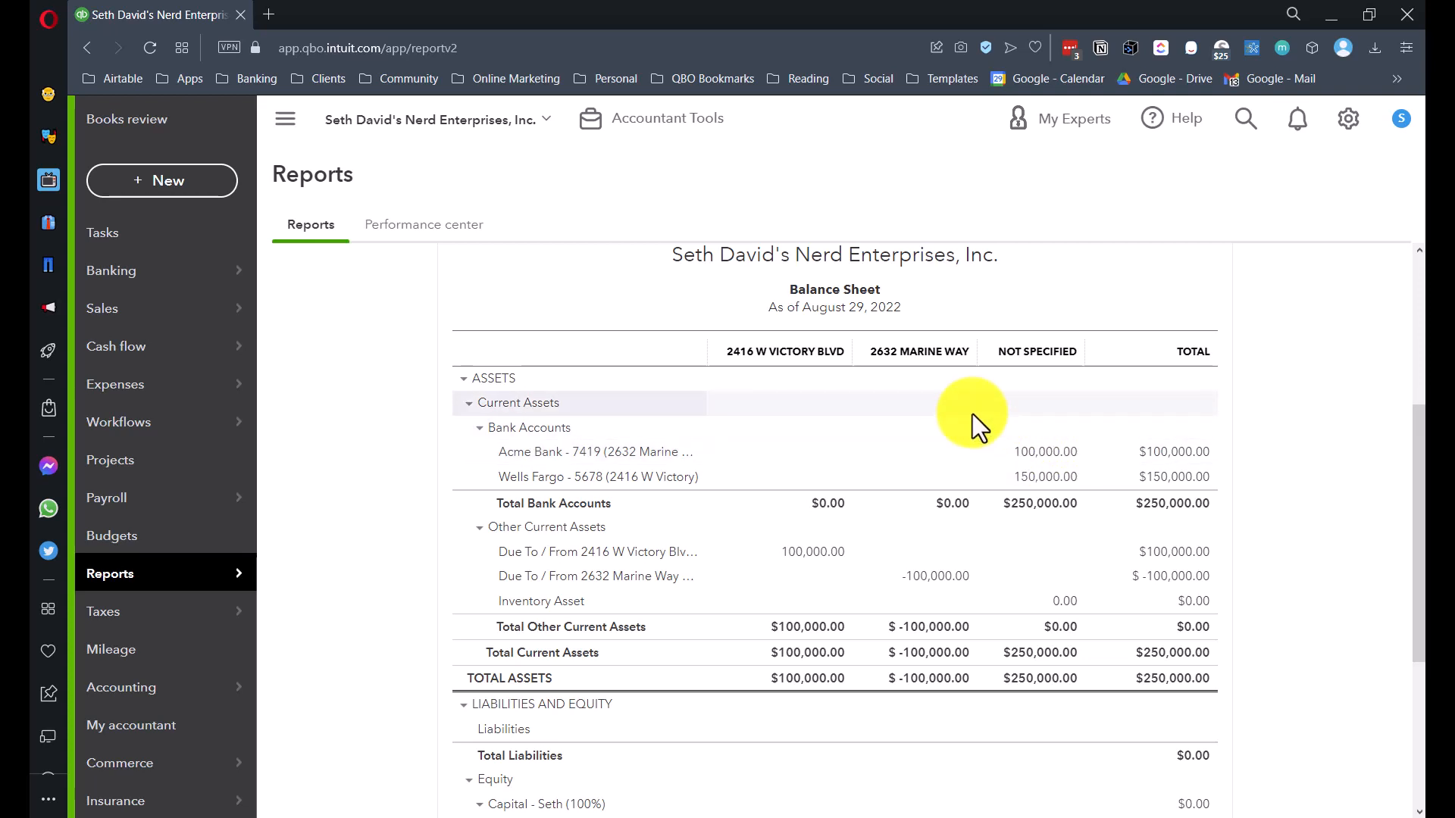
scroll(1030, 469, down, 3)
scroll(1031, 476, down, 1)
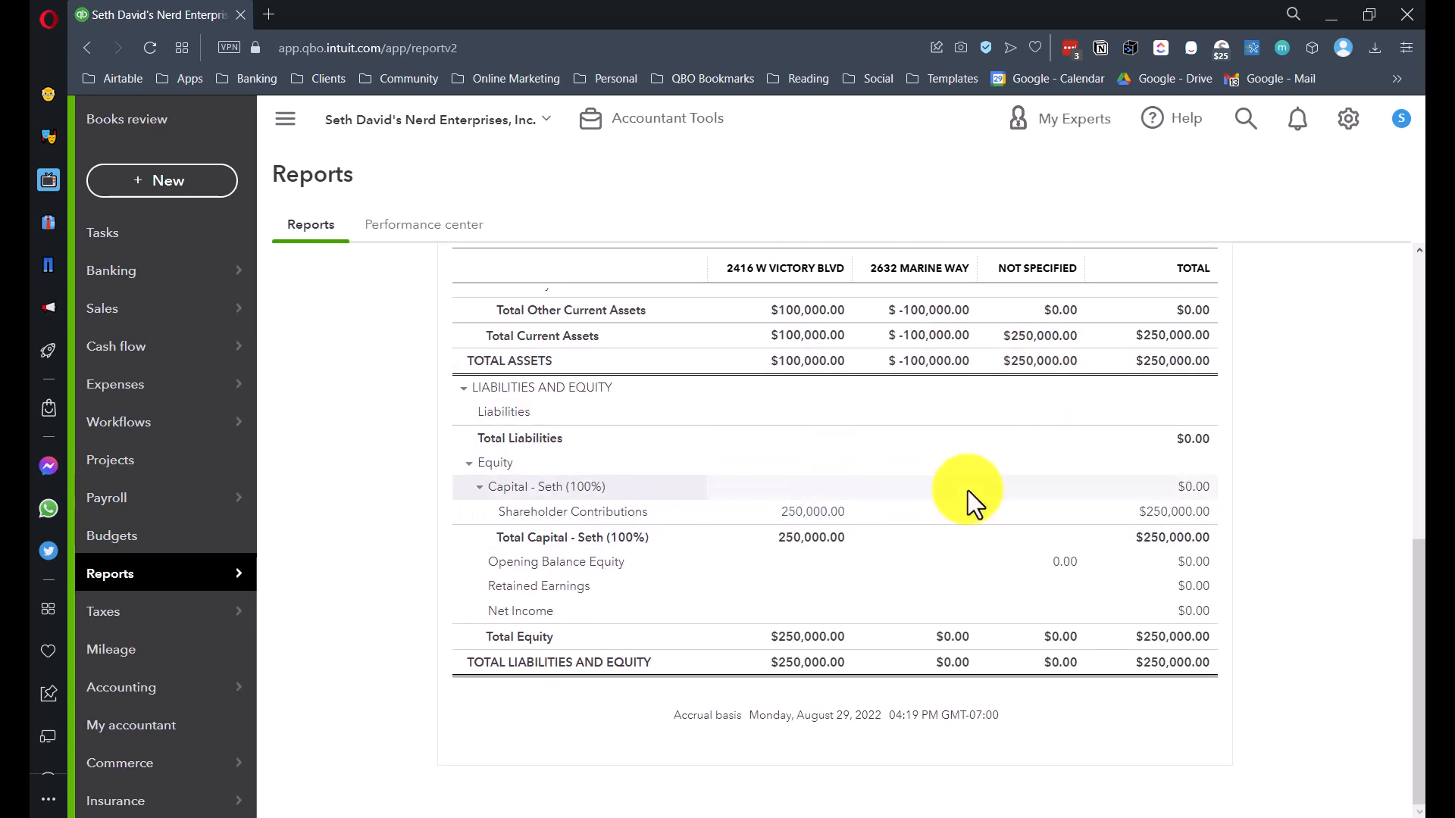
scroll(1009, 484, up, 5)
scroll(1007, 488, down, 1)
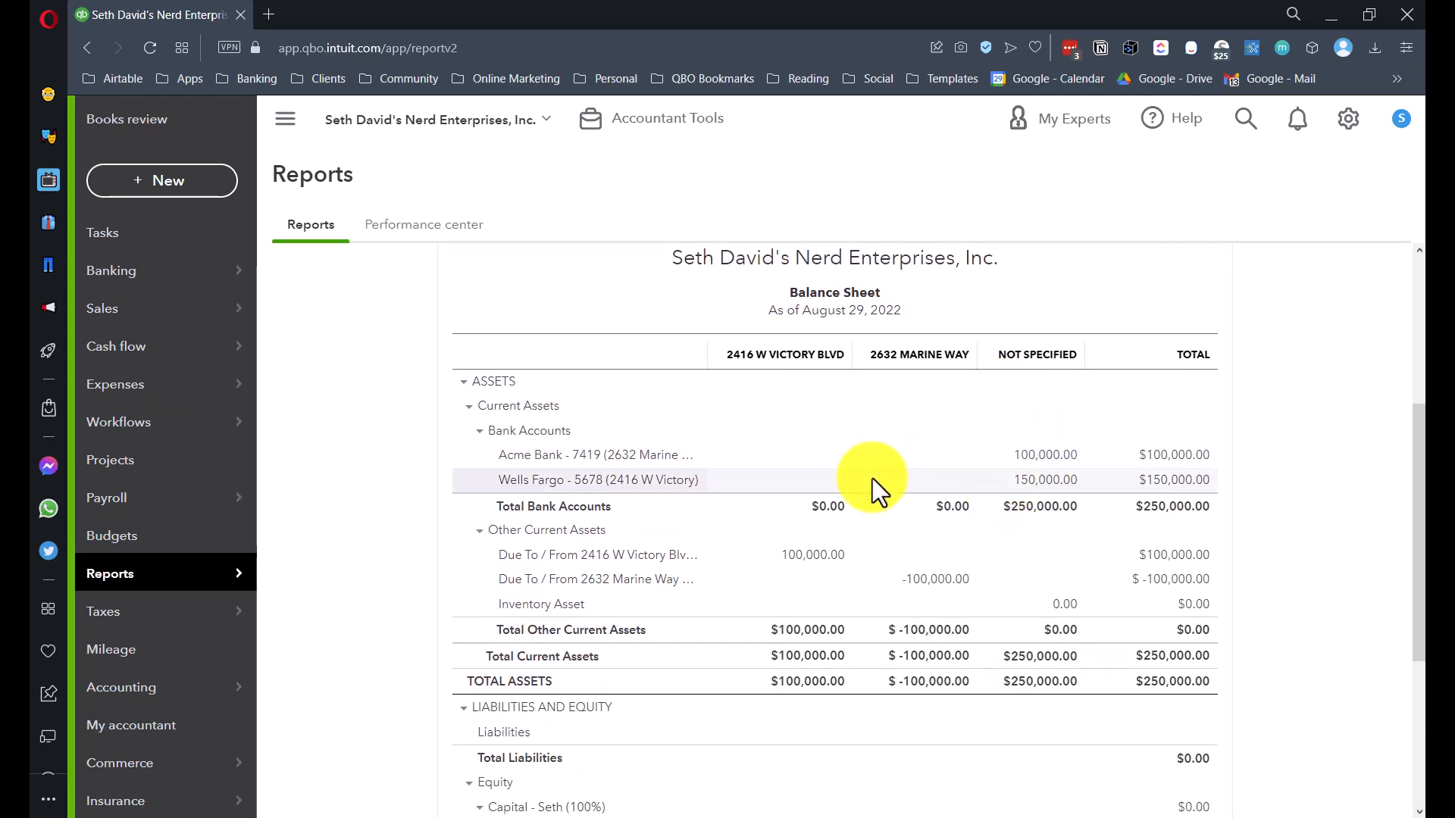
scroll(894, 481, up, 4)
- Recheck the column options, keeping the Balance Sheet split by Classes
click(387, 452)
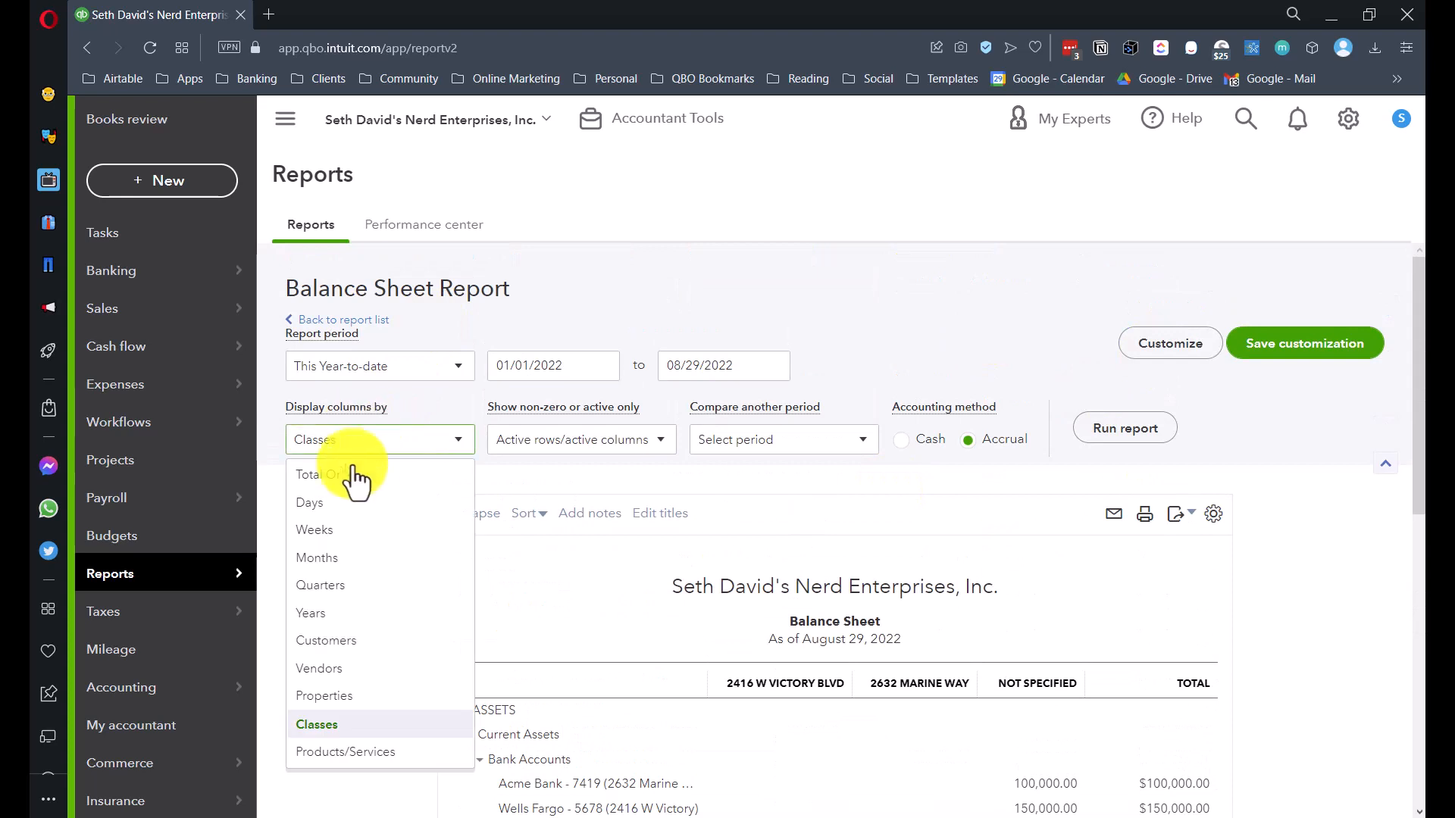
click(1261, 563)
scroll(985, 576, down, 4)
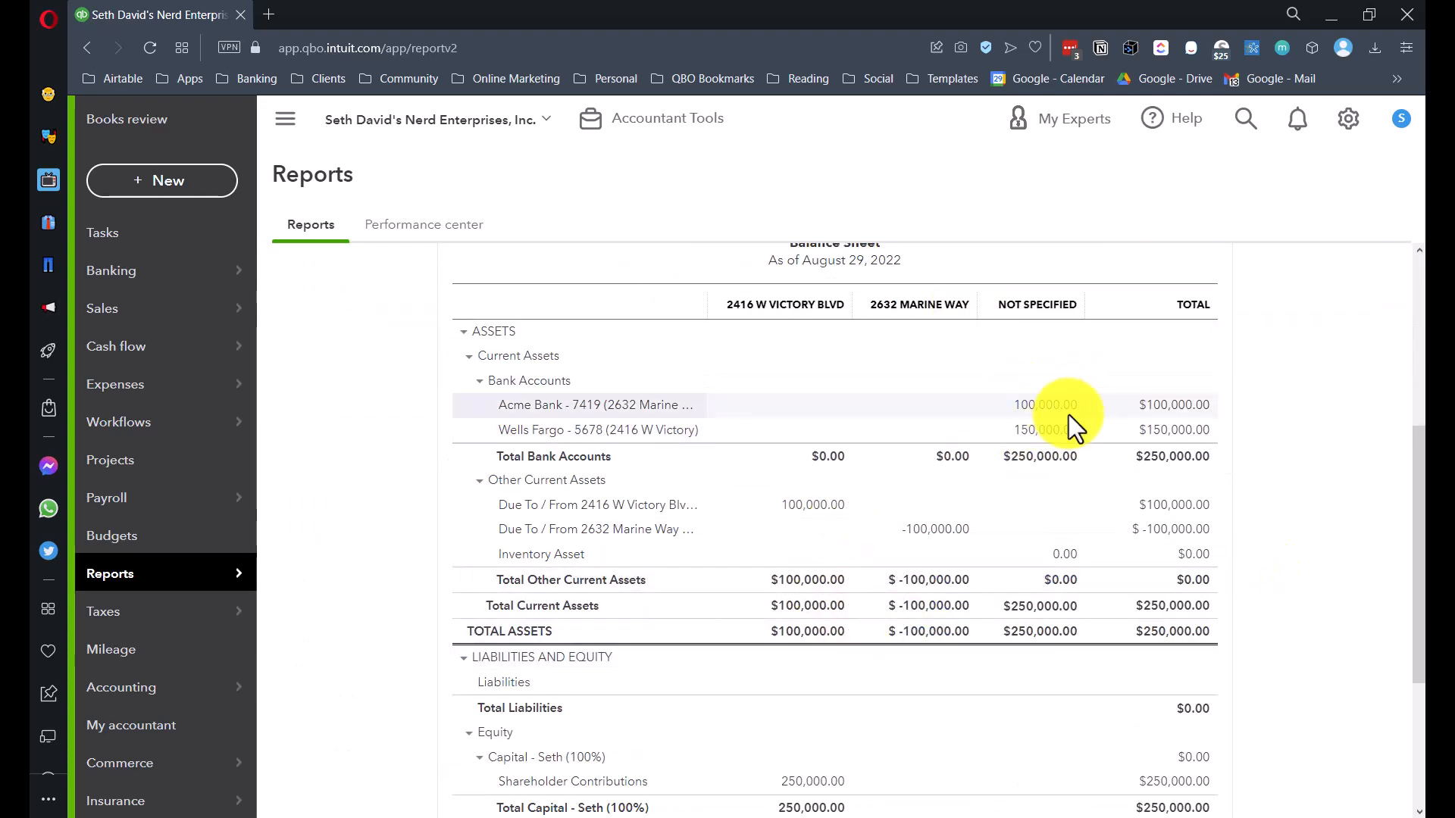
scroll(339, 413, up, 3)
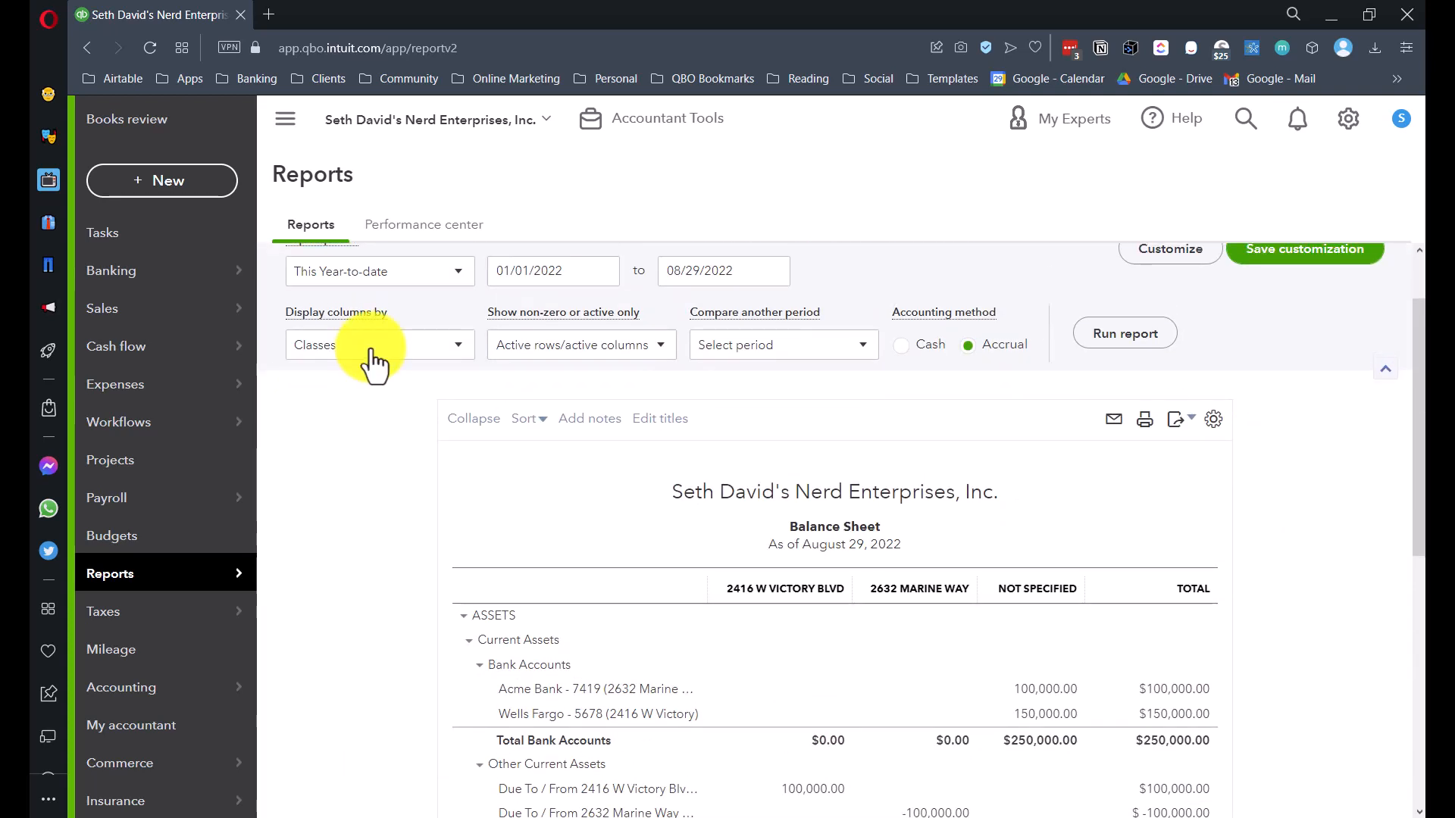
- Run the Profit and Loss report for All Dates, then bring up the + New menu
mouse_move(121, 576)
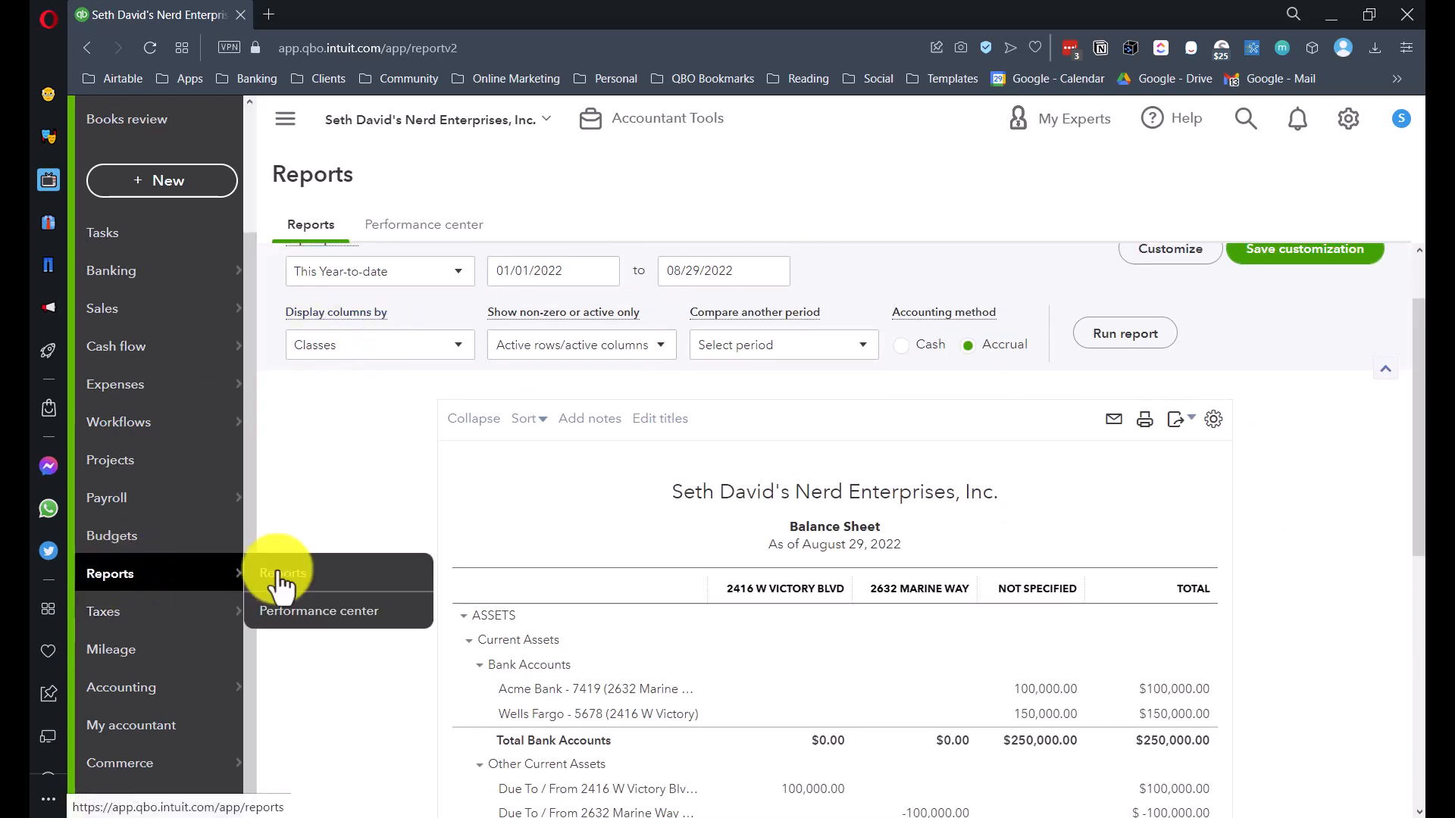
click(284, 574)
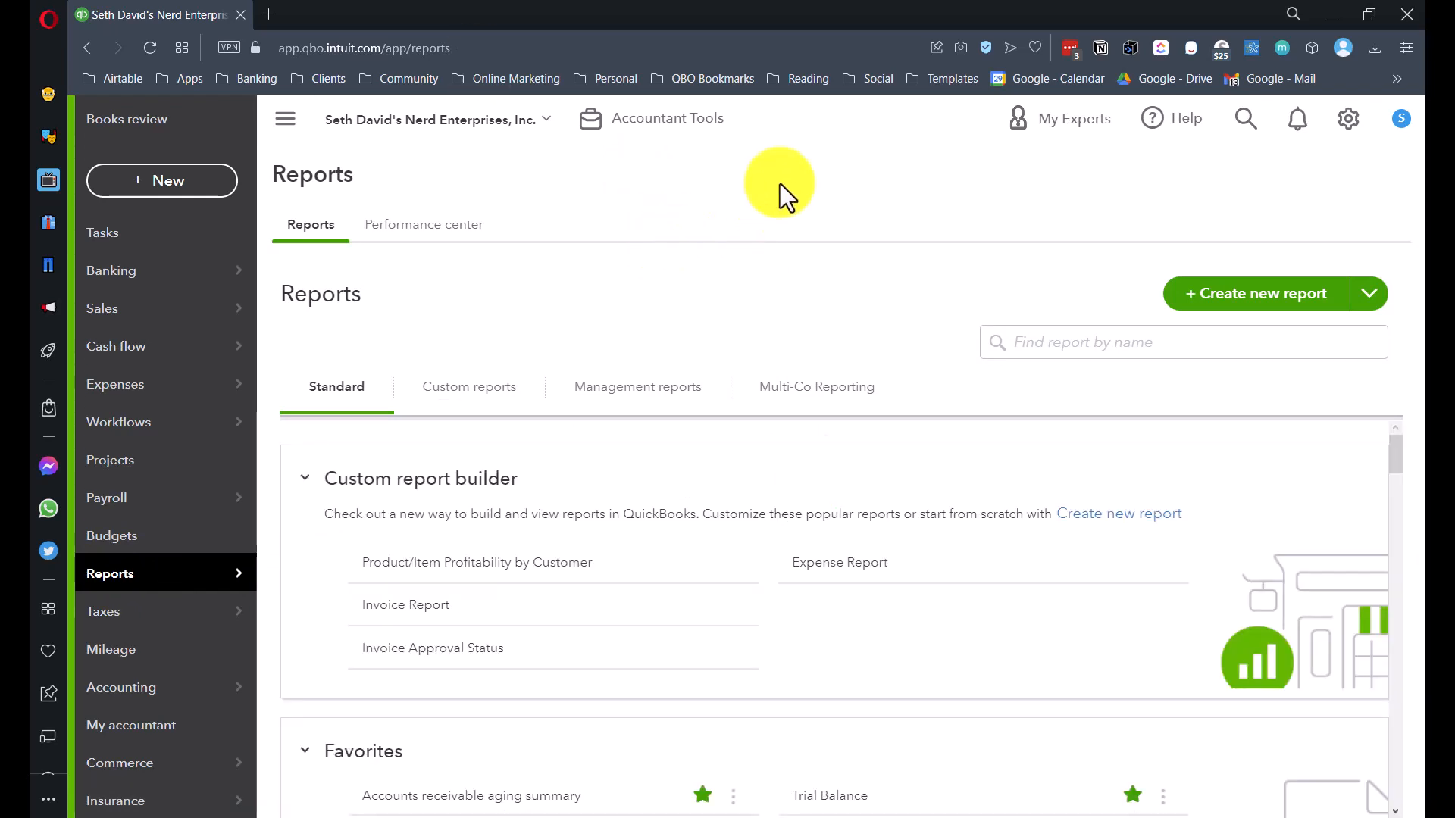
mouse_move(130, 583)
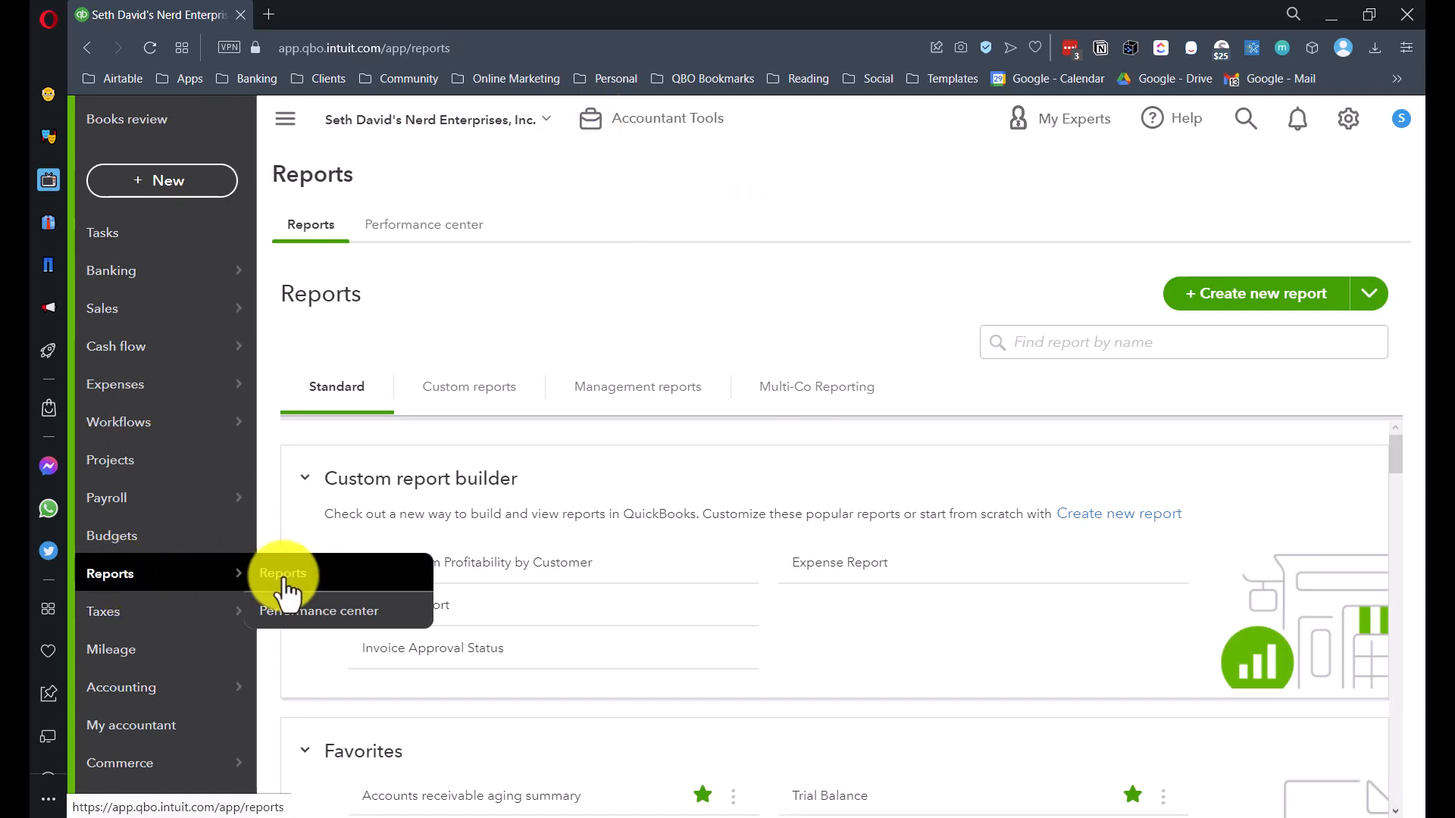
click(284, 574)
scroll(530, 515, down, 4)
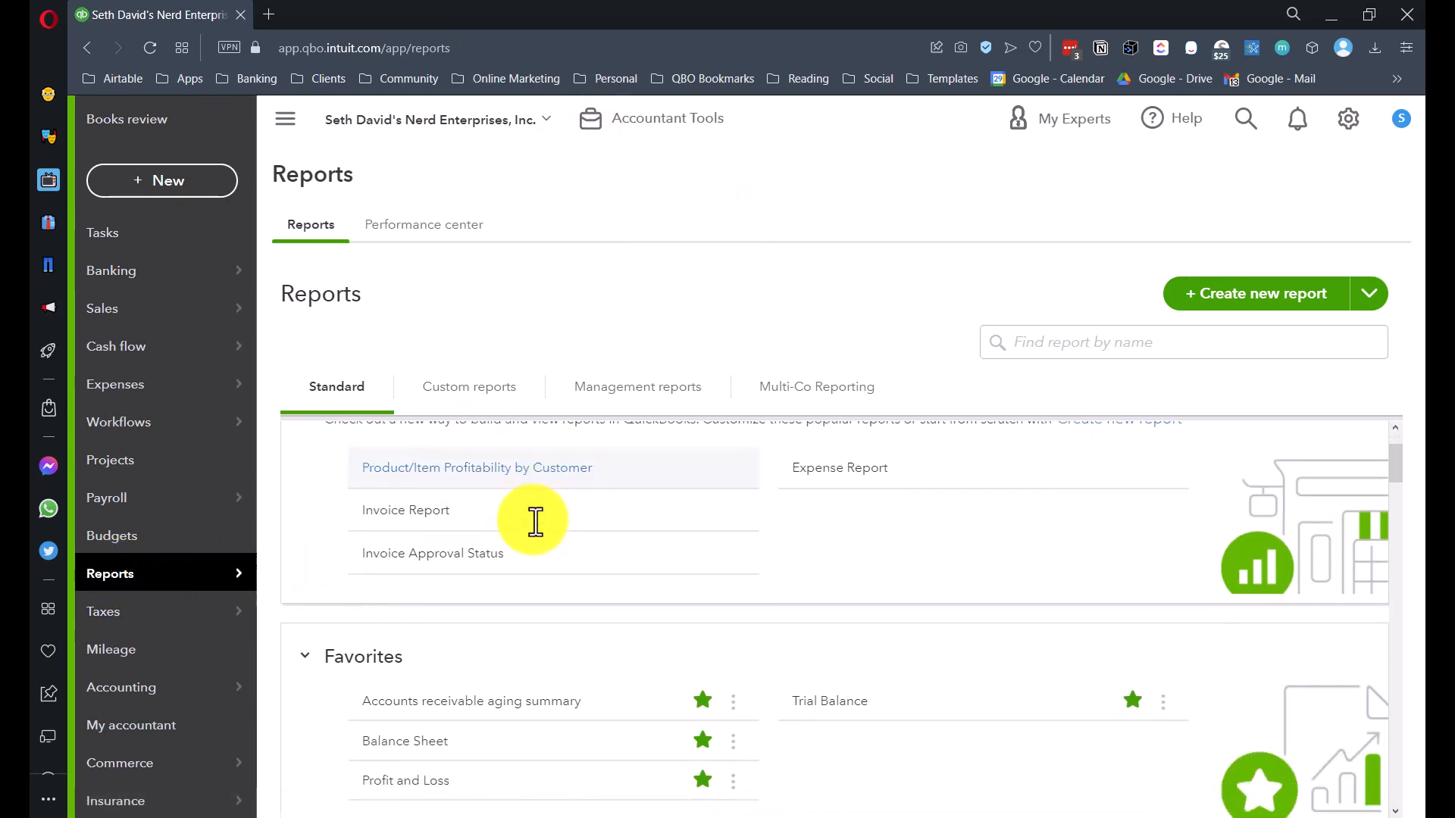
click(429, 592)
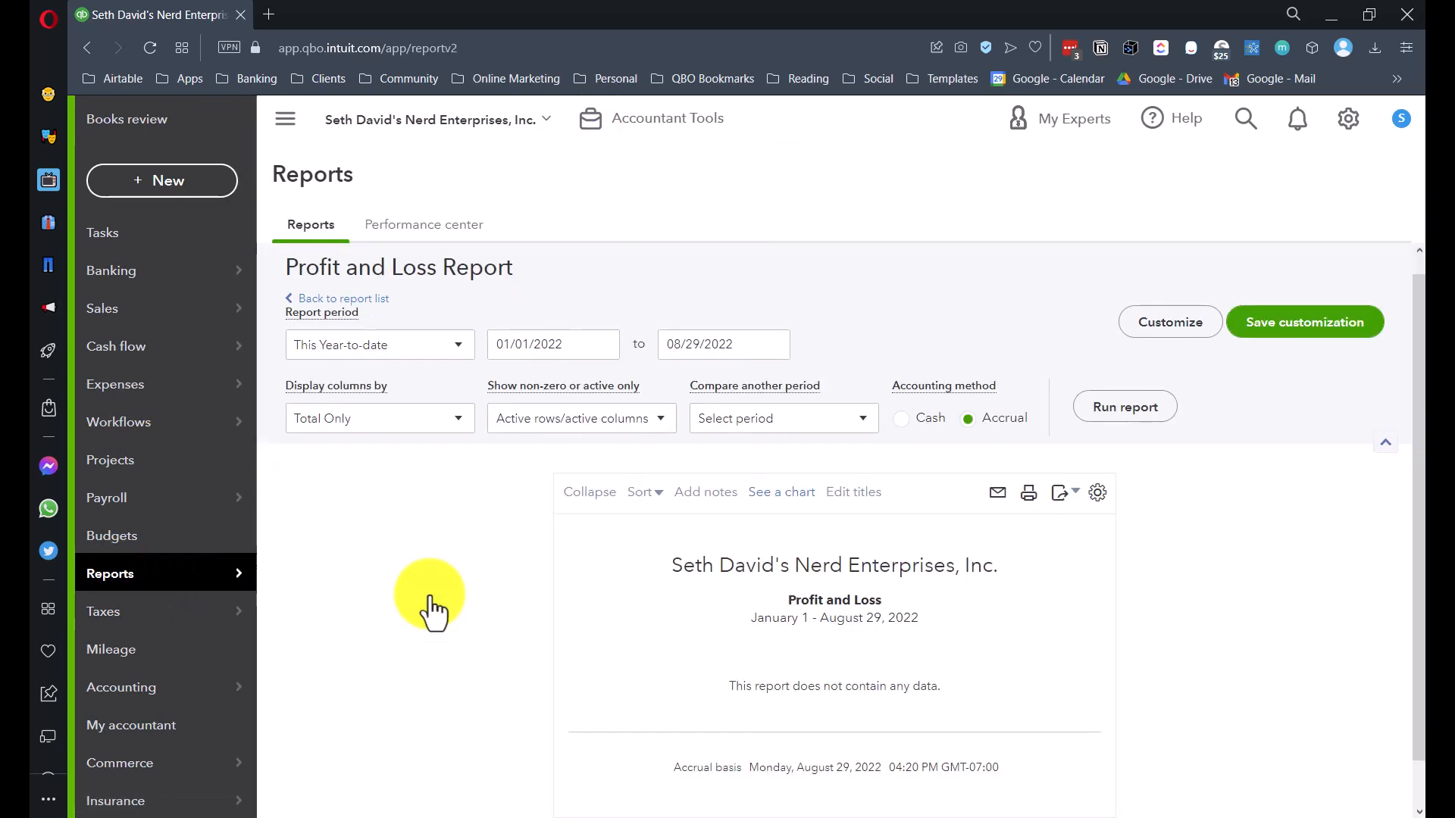
click(369, 350)
click(320, 379)
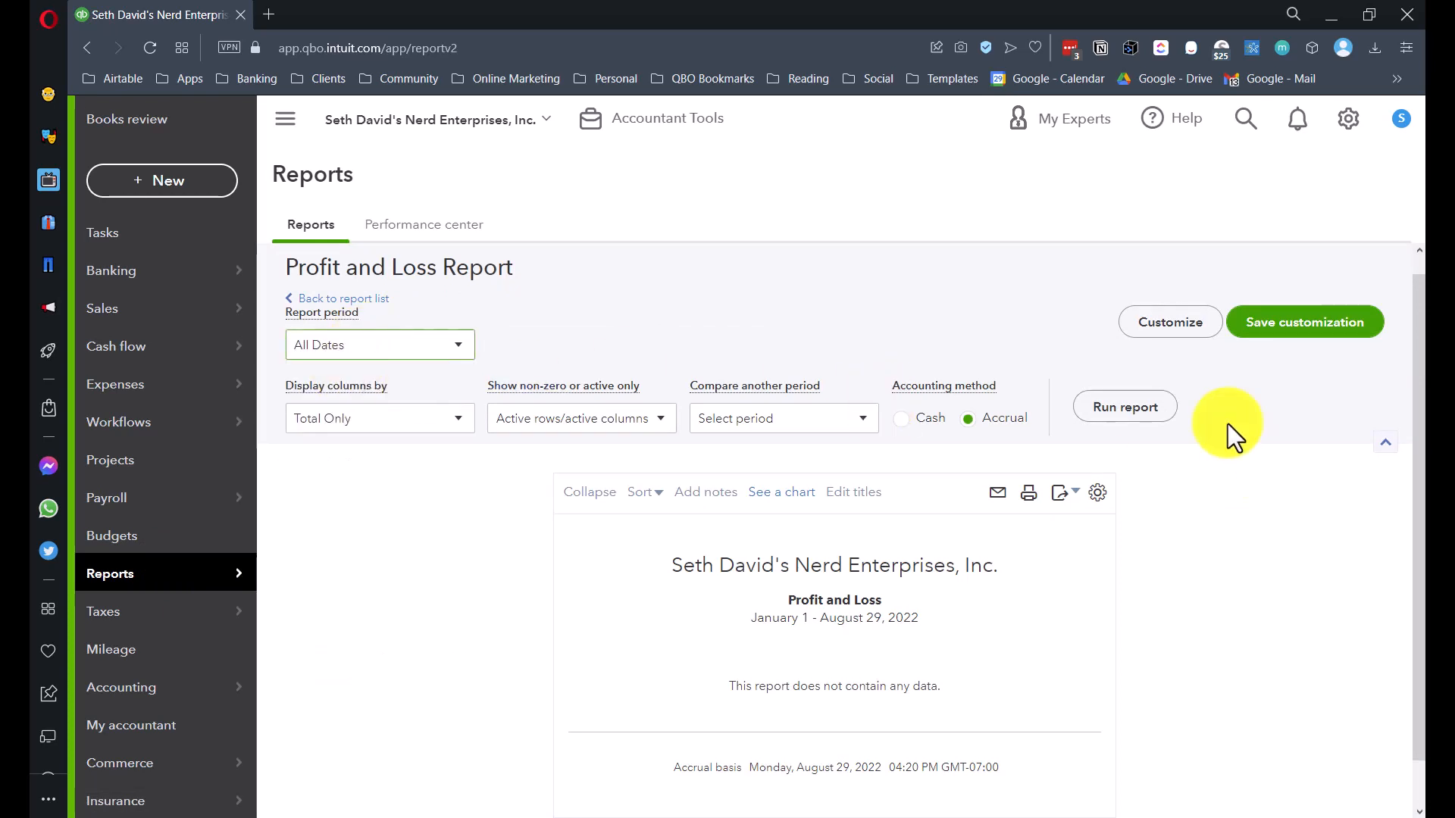
click(1121, 409)
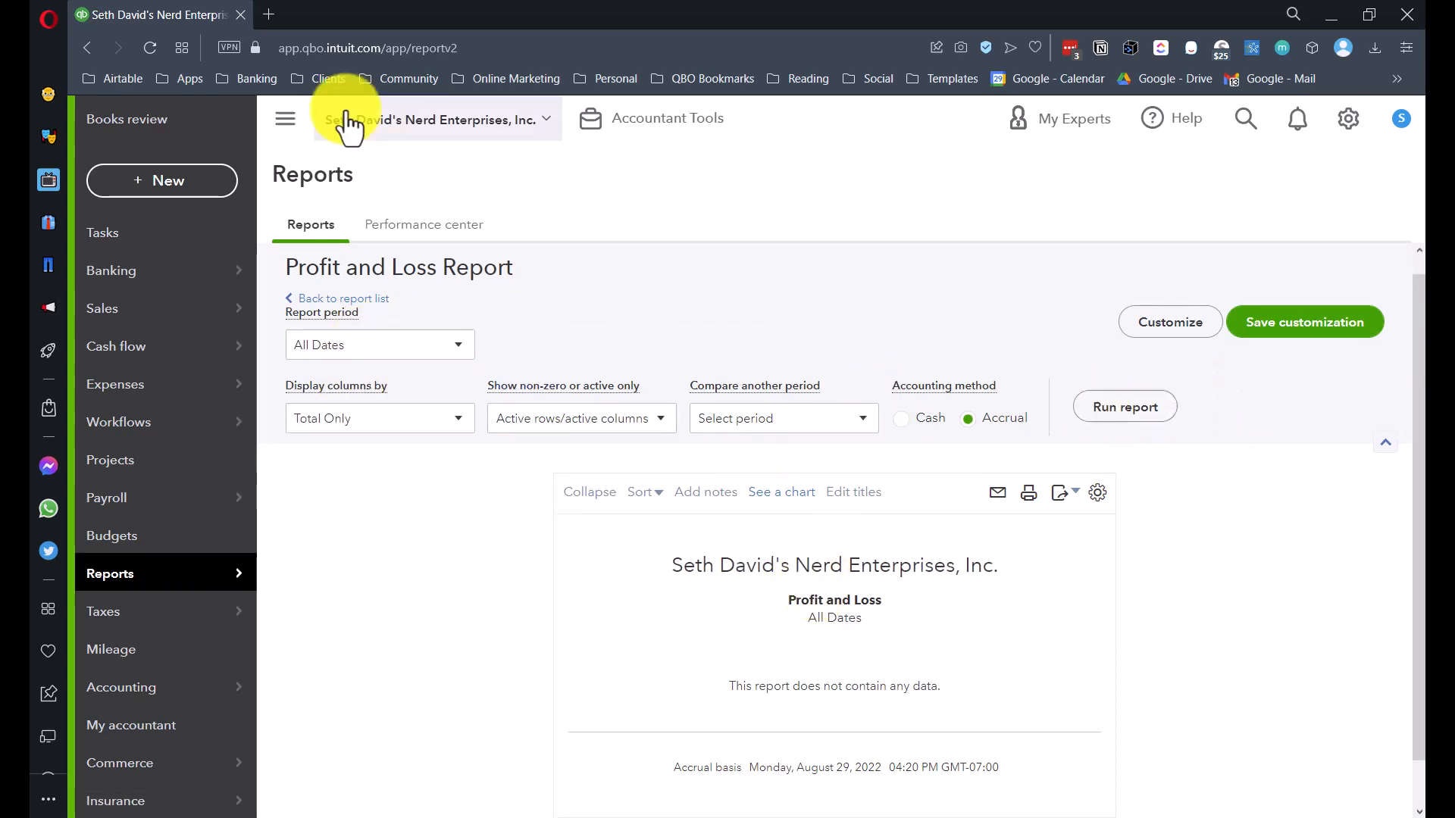
click(168, 182)
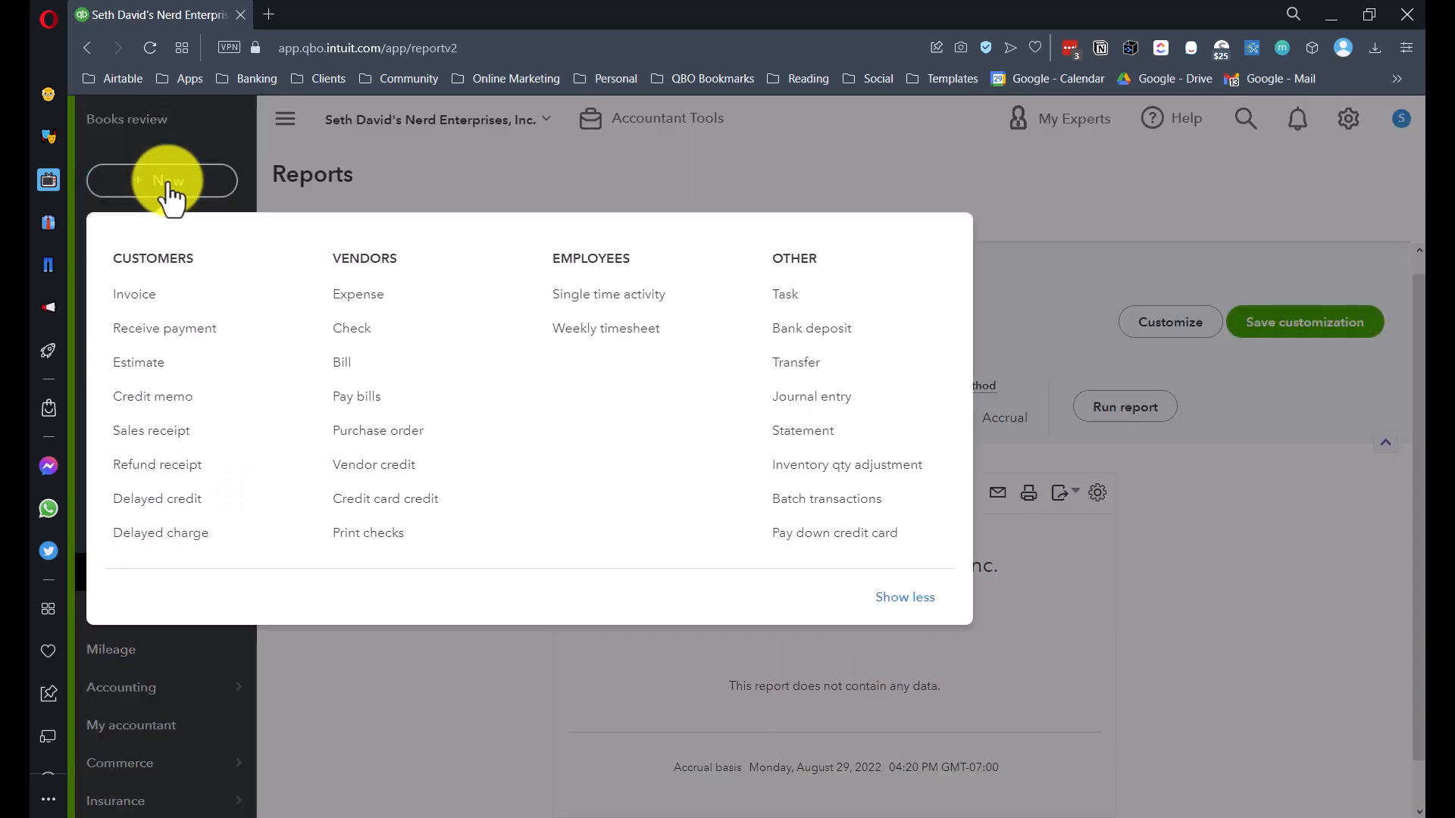
click(354, 299)
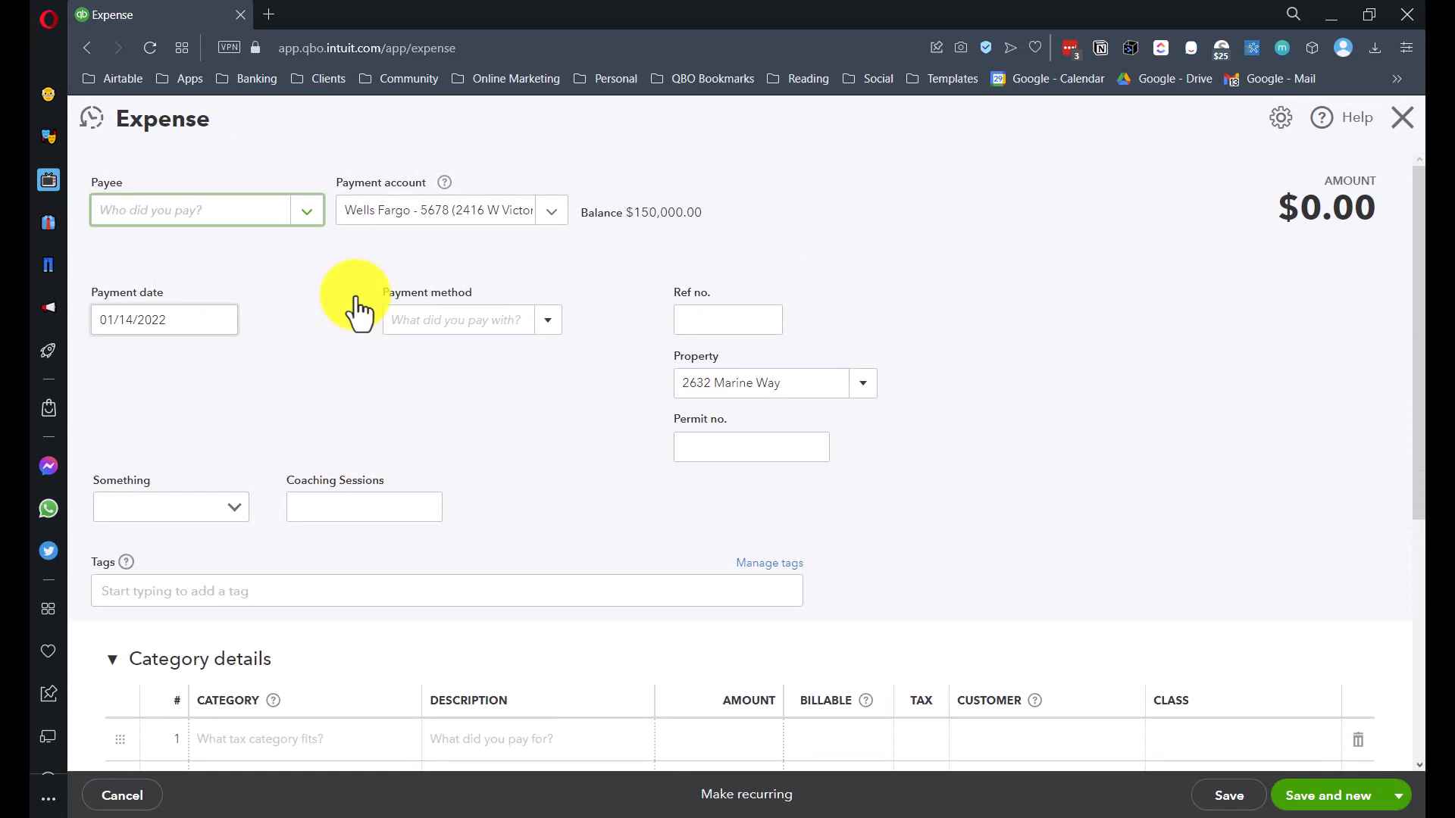
key(Tab)
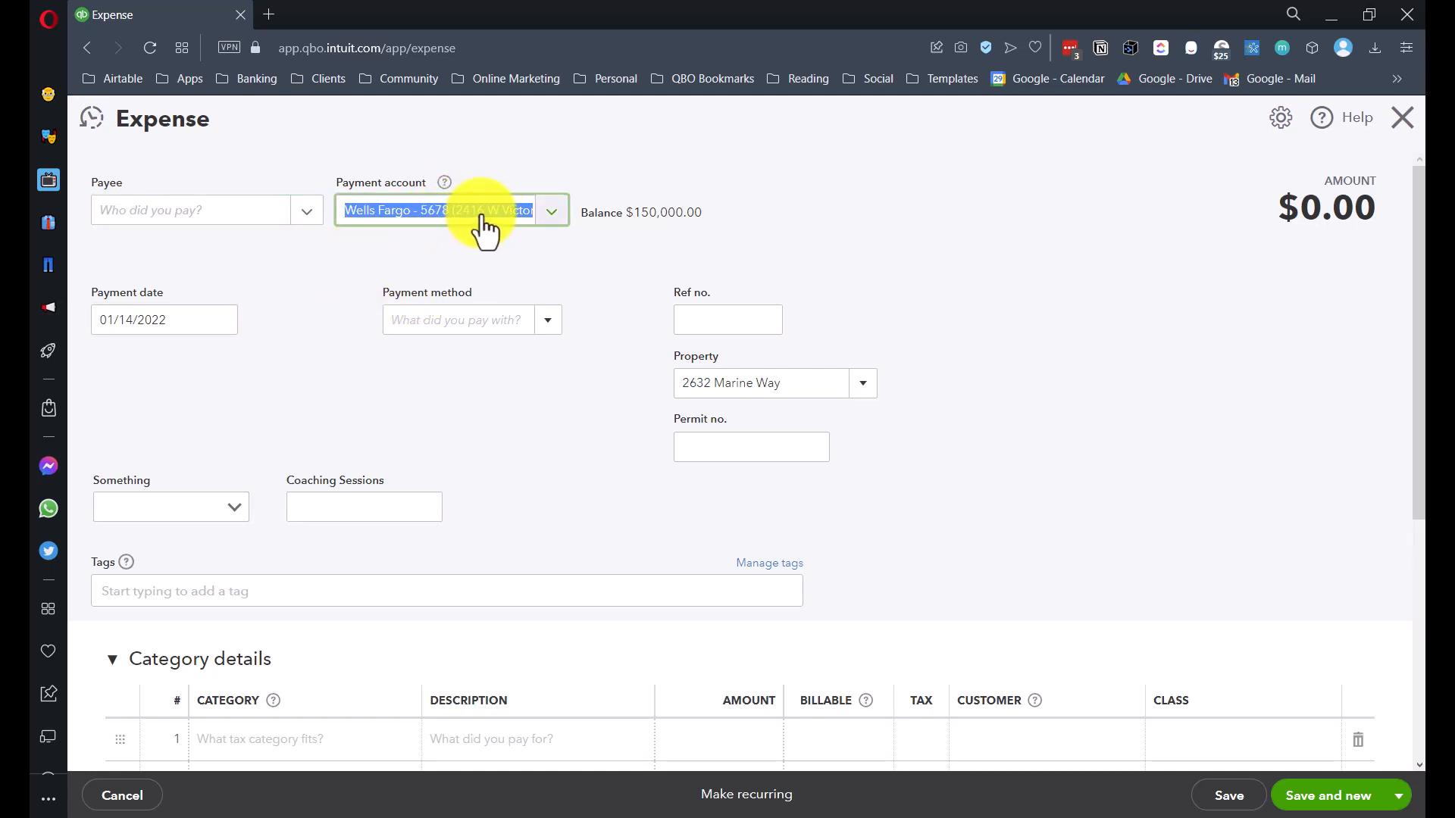
click(220, 319)
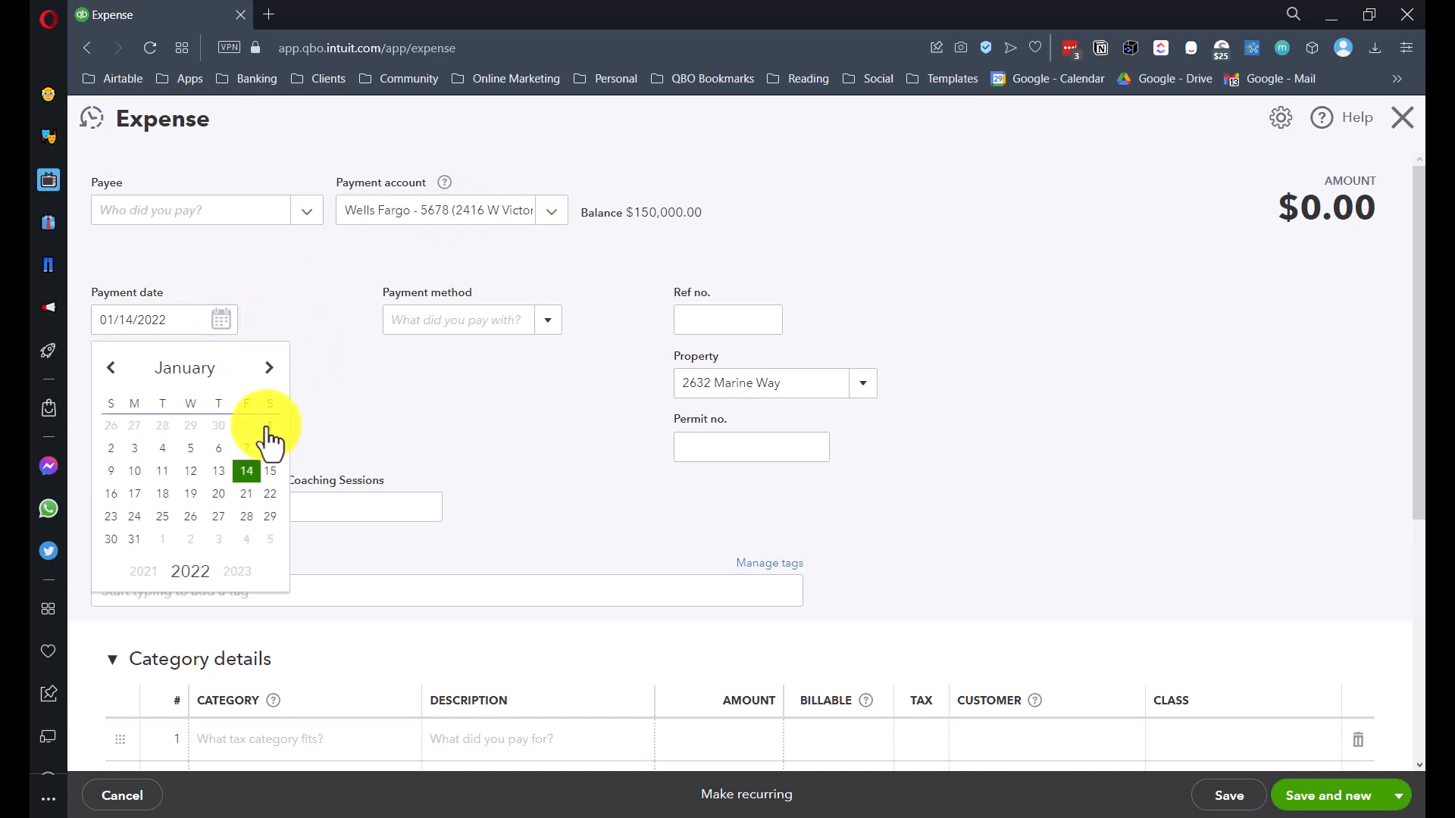
click(266, 422)
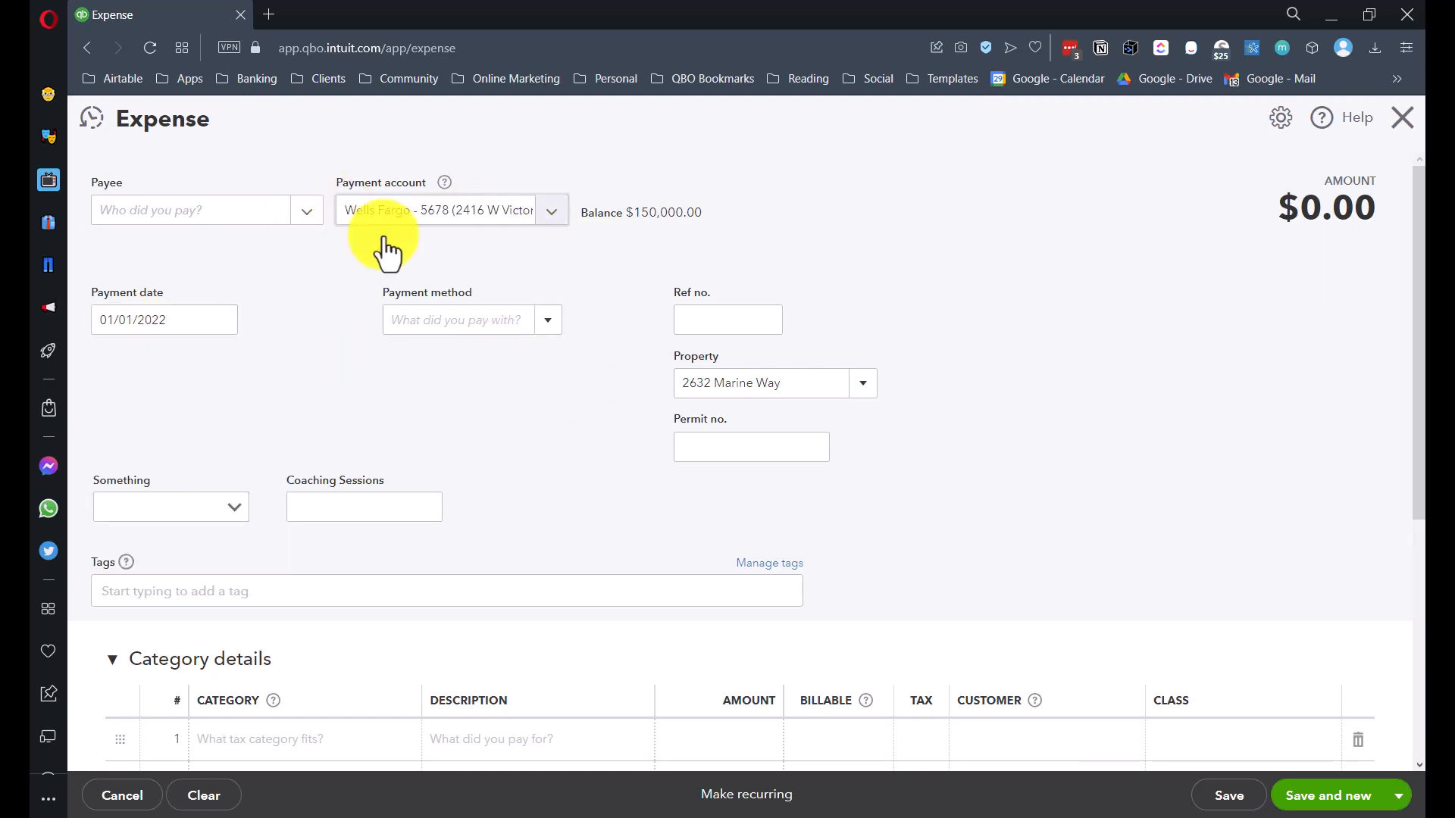
click(802, 381)
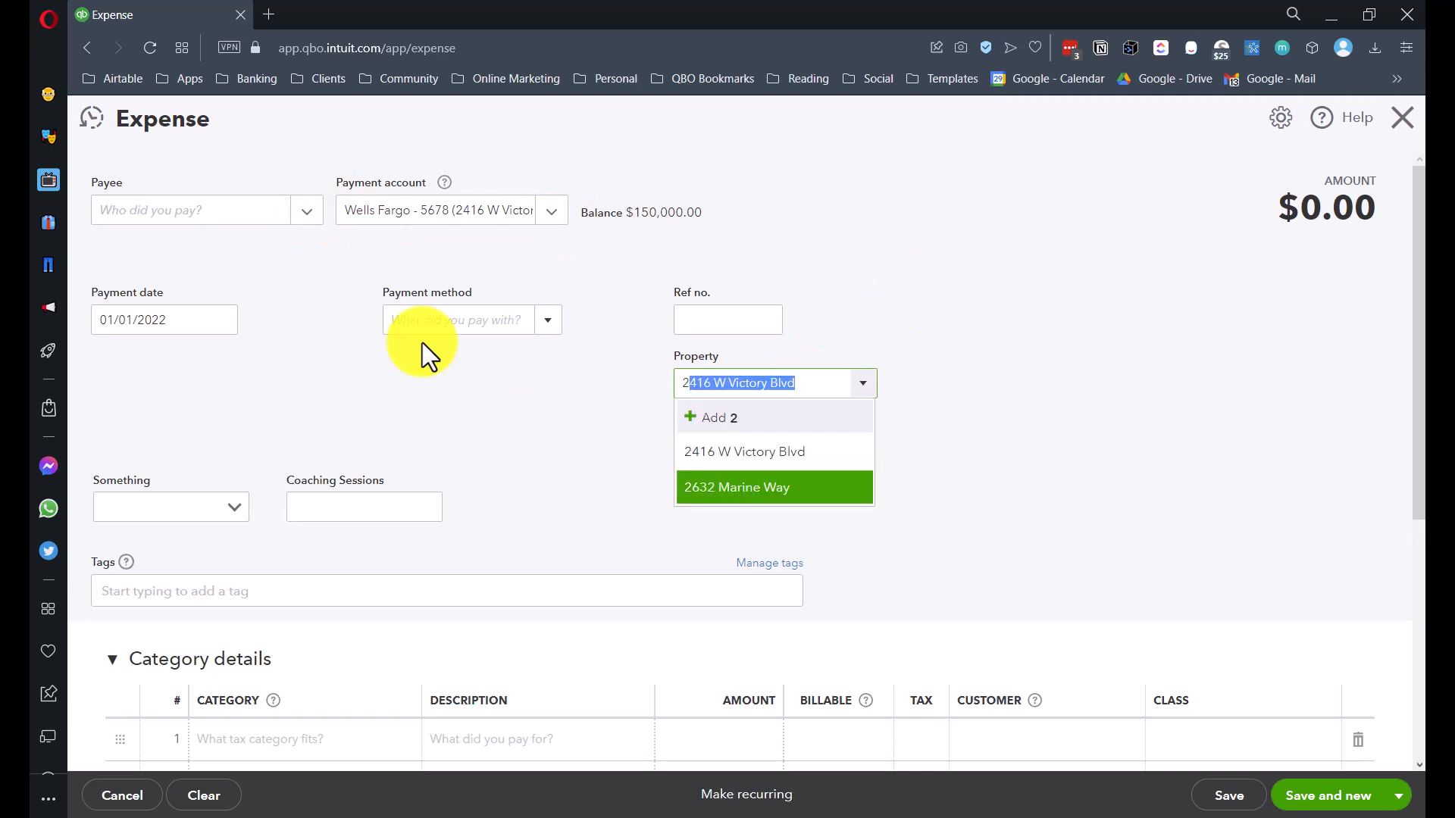
click(721, 452)
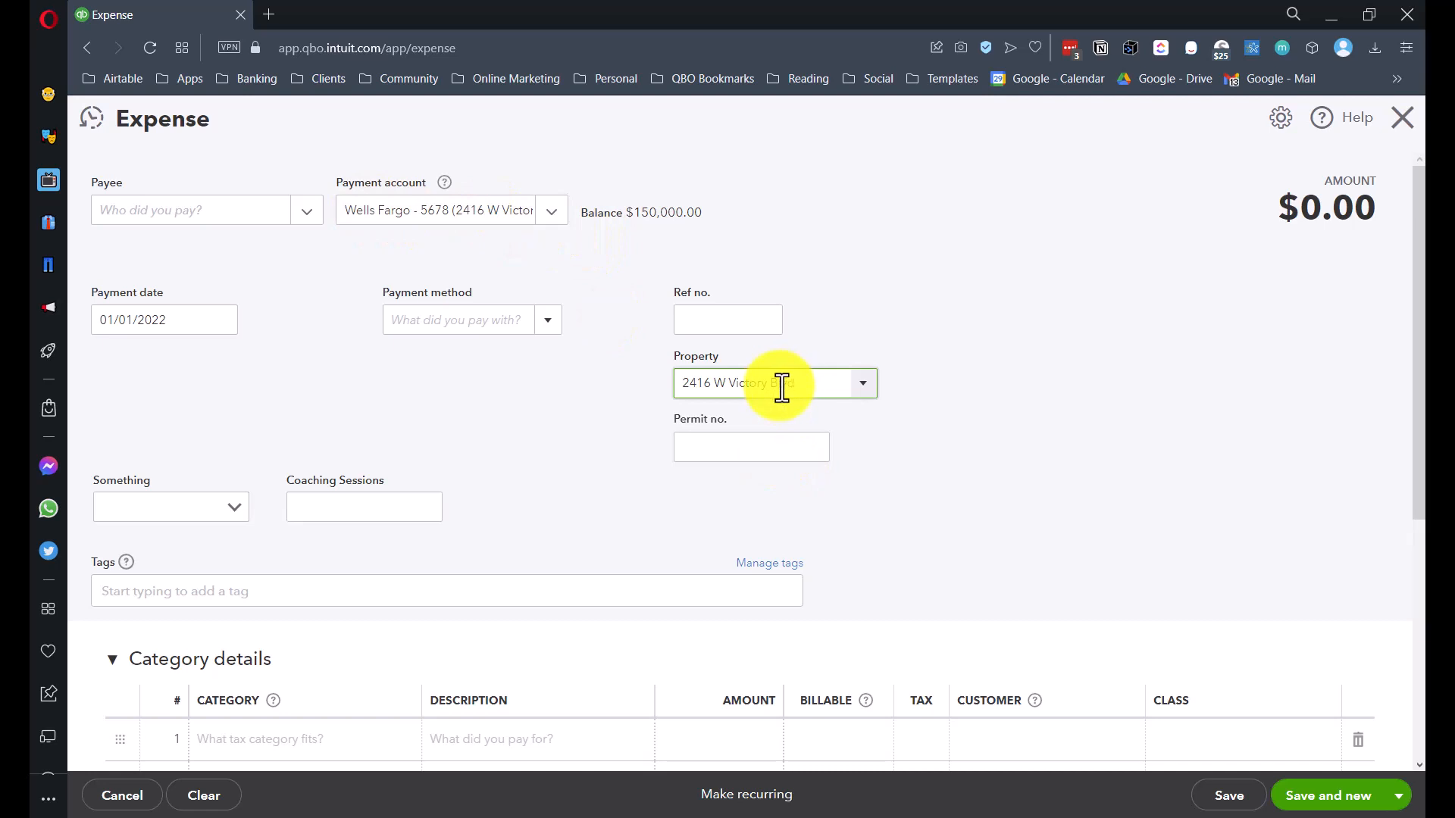
scroll(578, 357, down, 4)
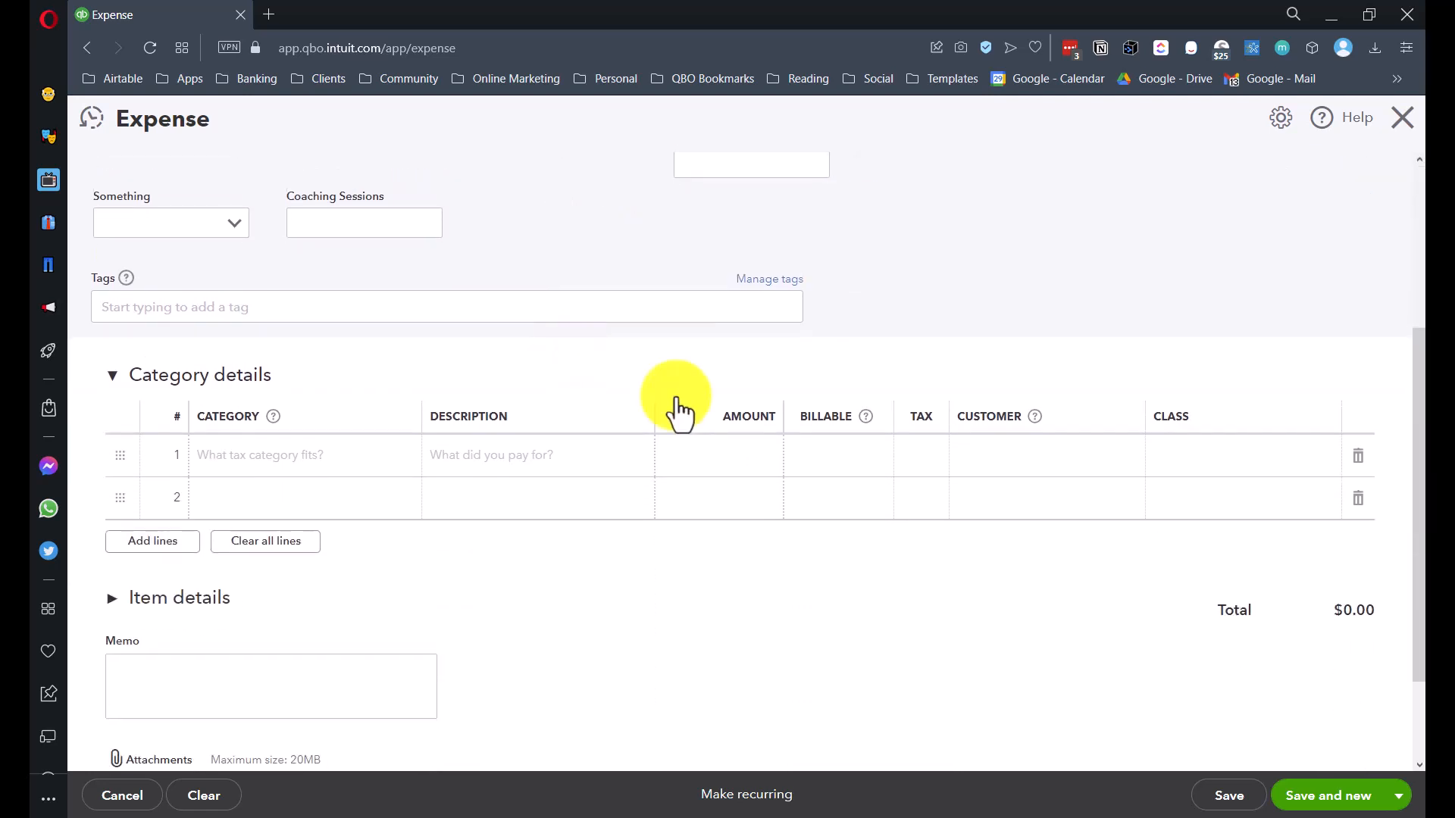
- Add category lines to the expense and set all three to Utilities
click(306, 474)
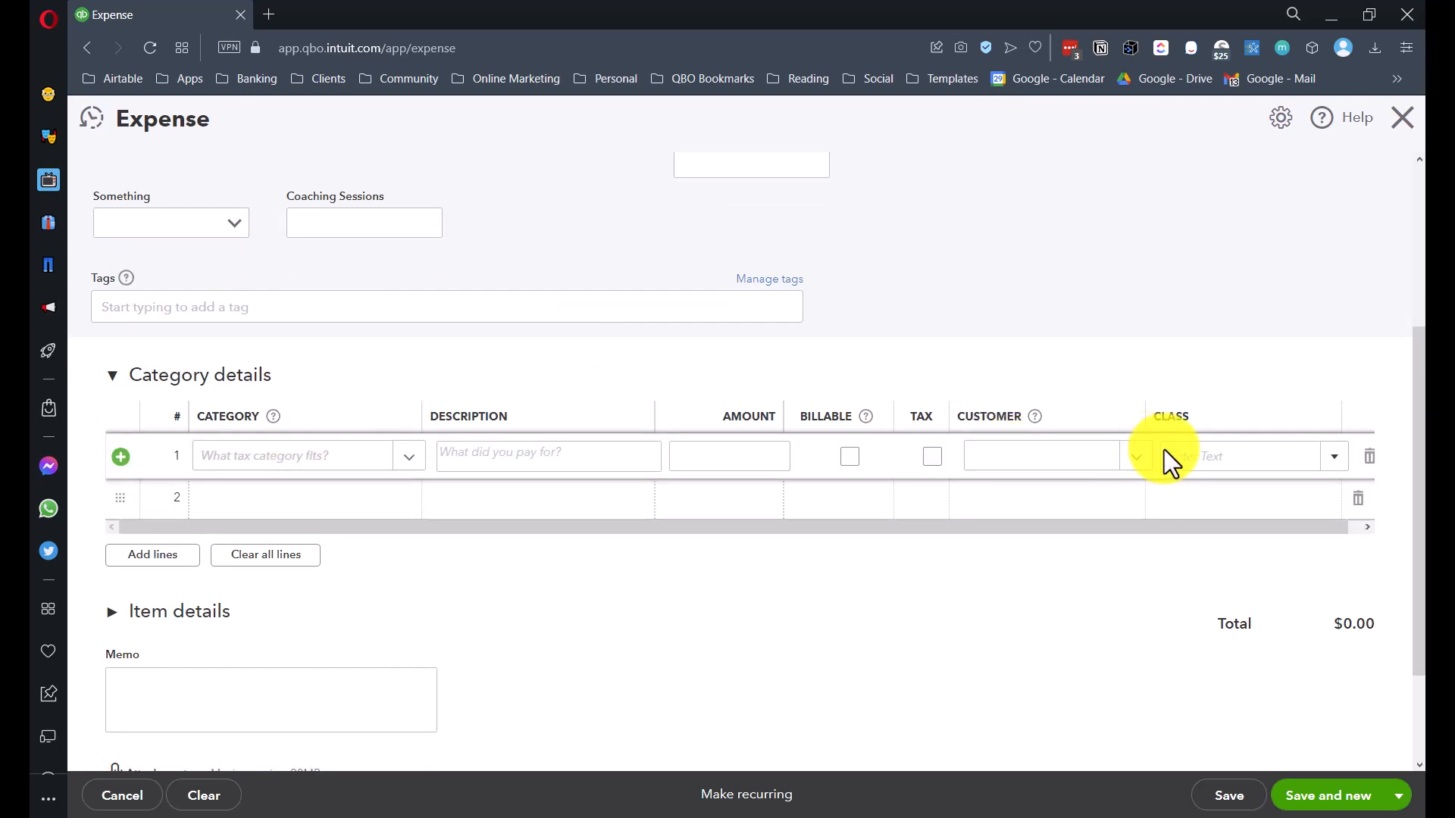
click(161, 561)
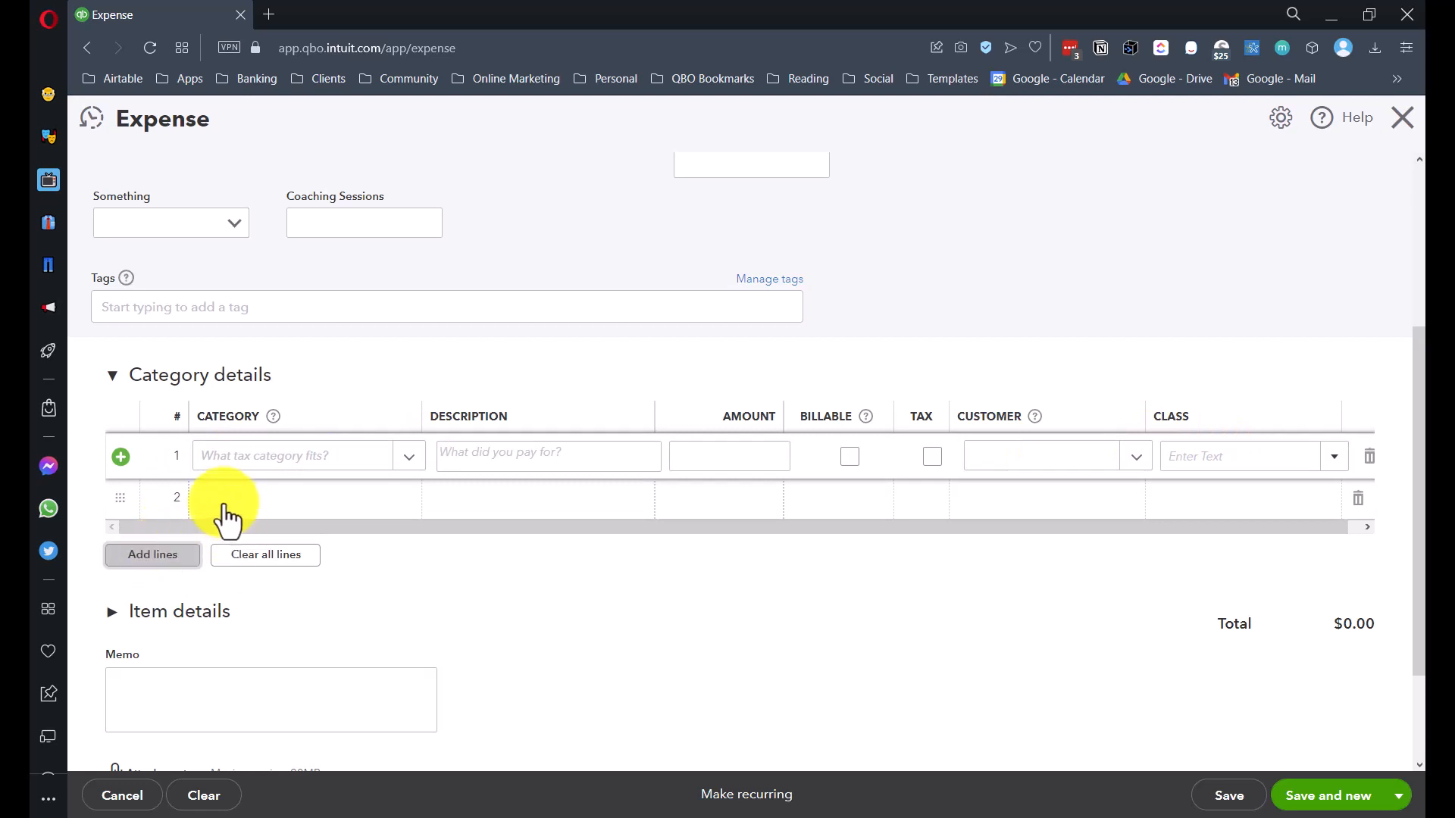
click(227, 459)
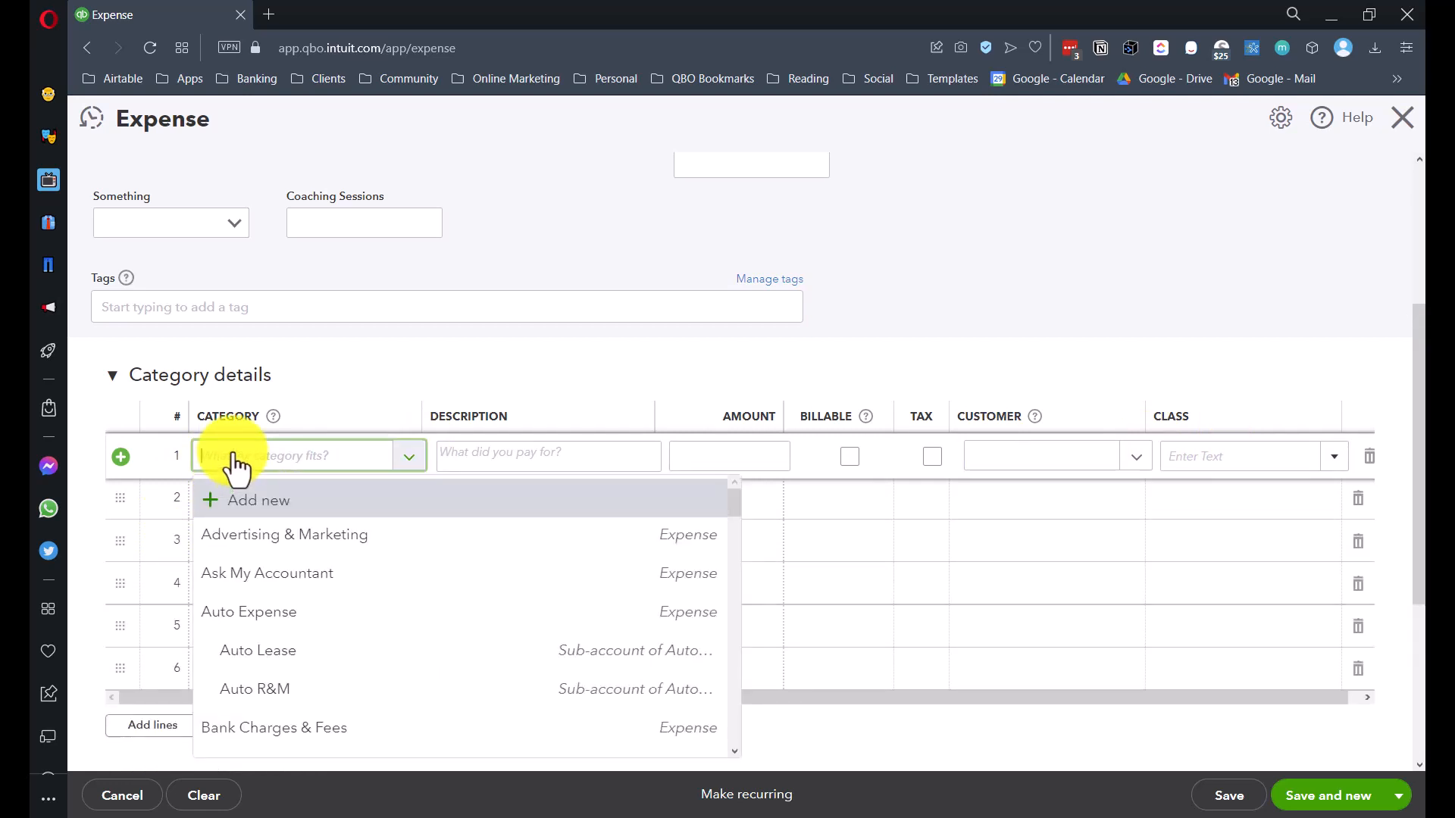
text(uti)
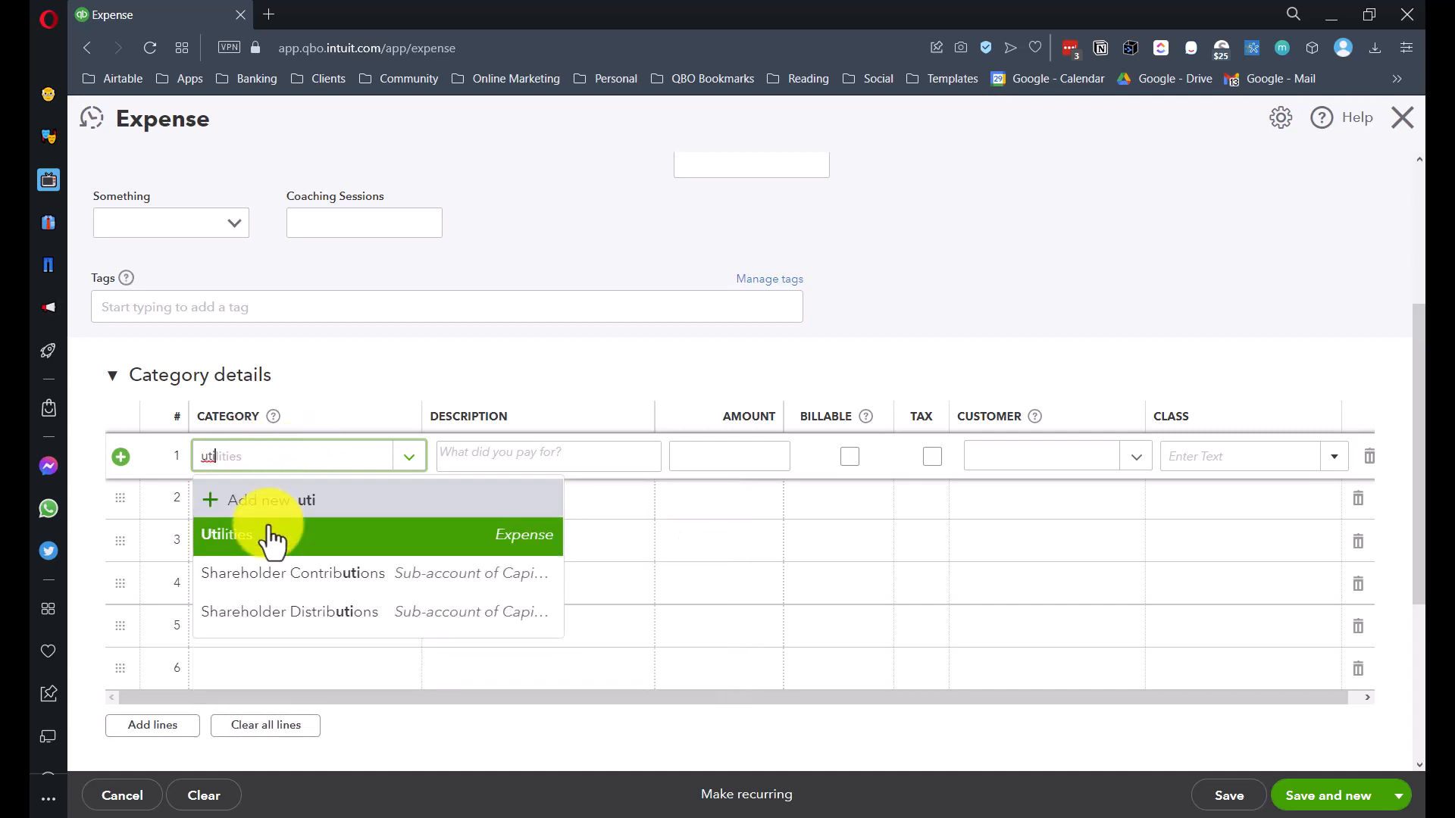
click(265, 538)
click(269, 521)
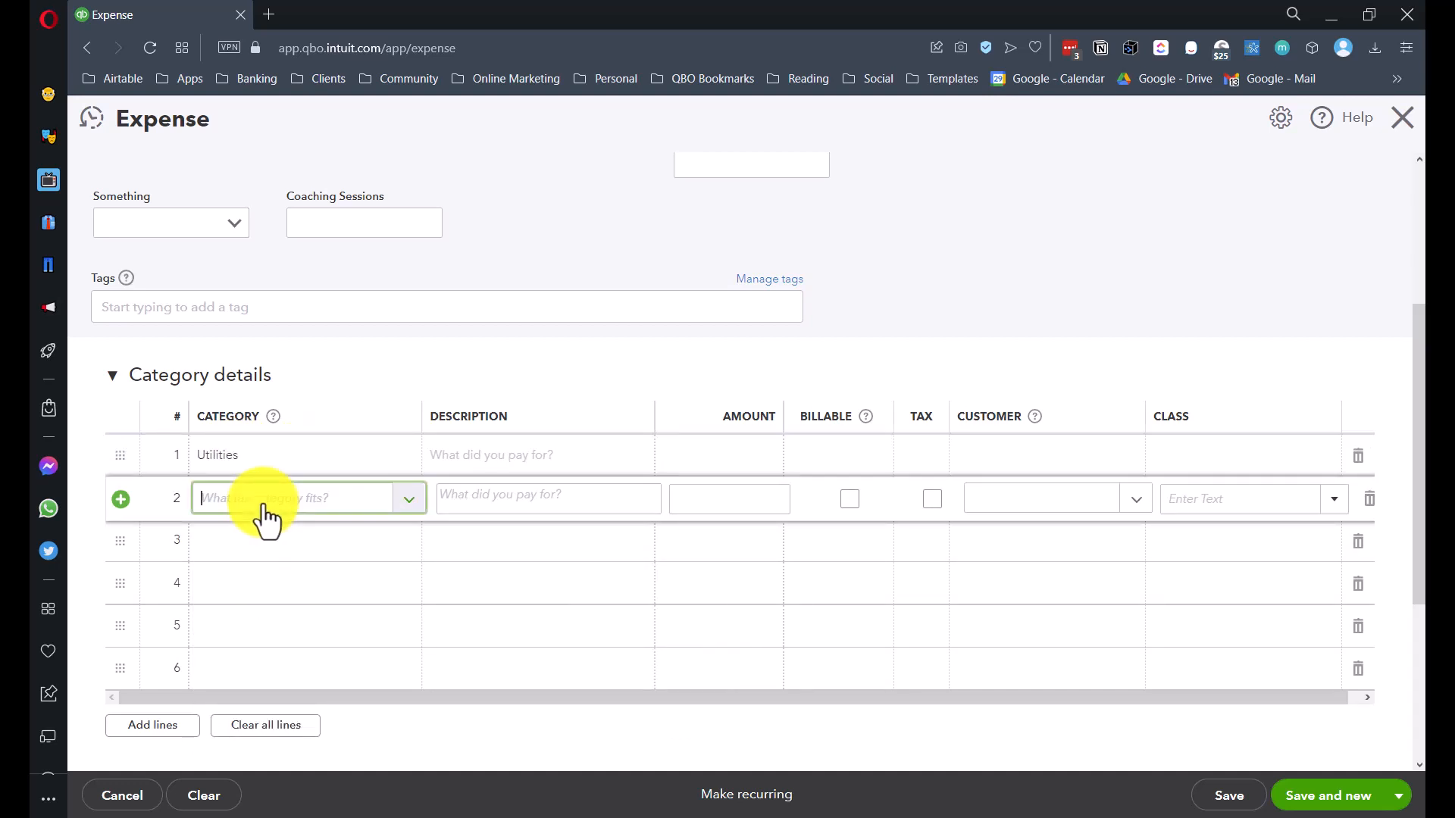
text(uti)
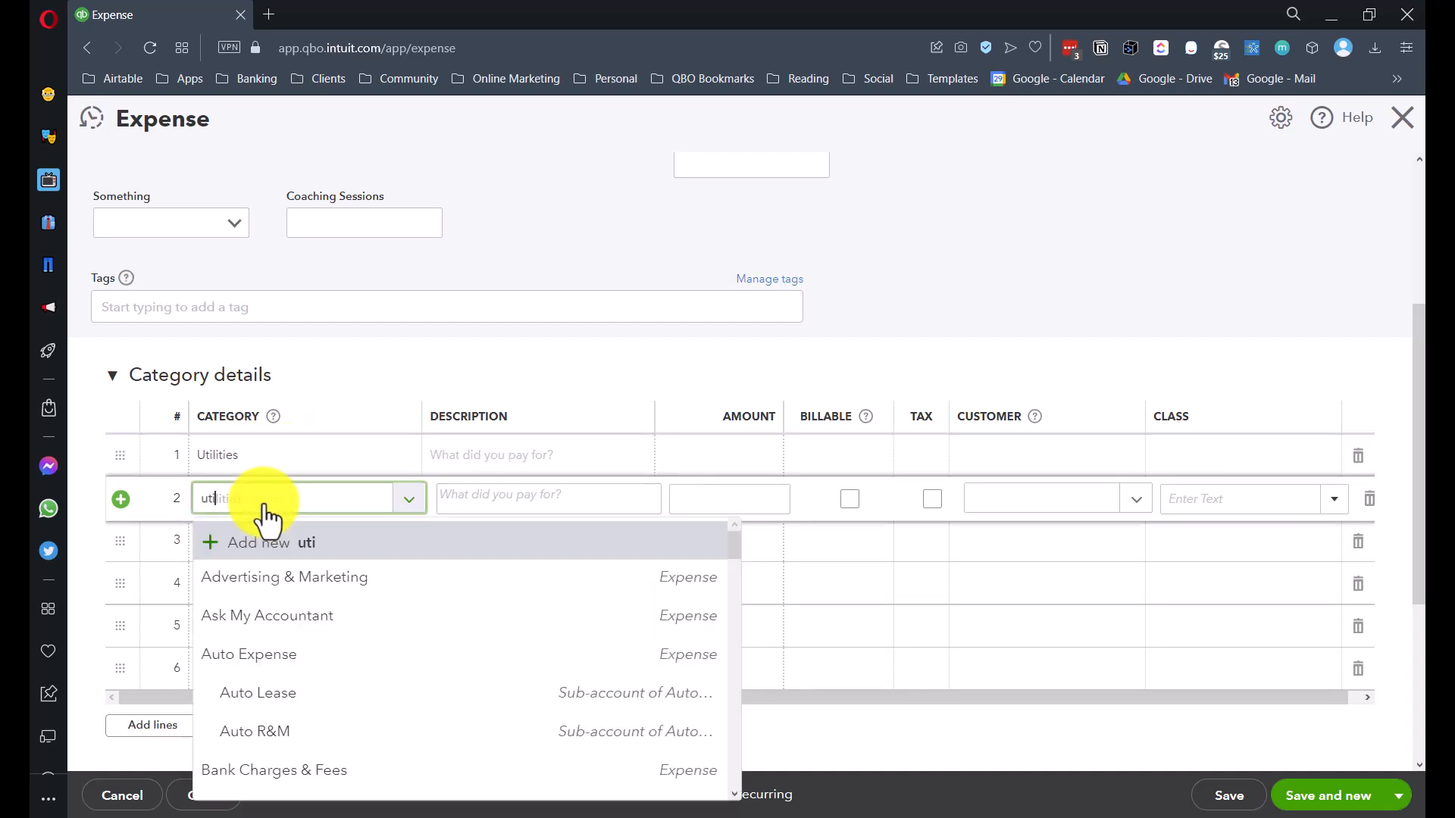
click(248, 579)
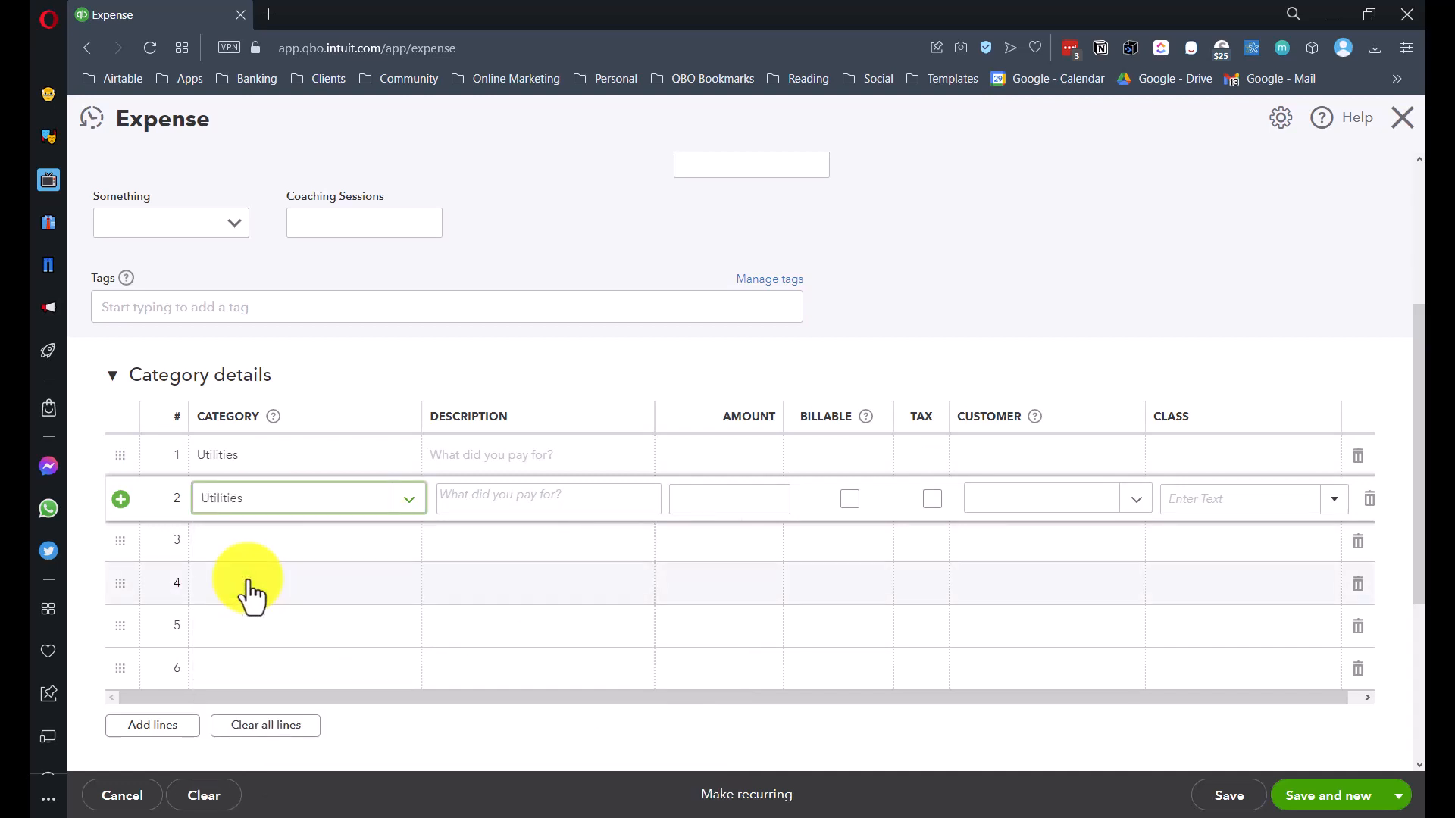
click(286, 559)
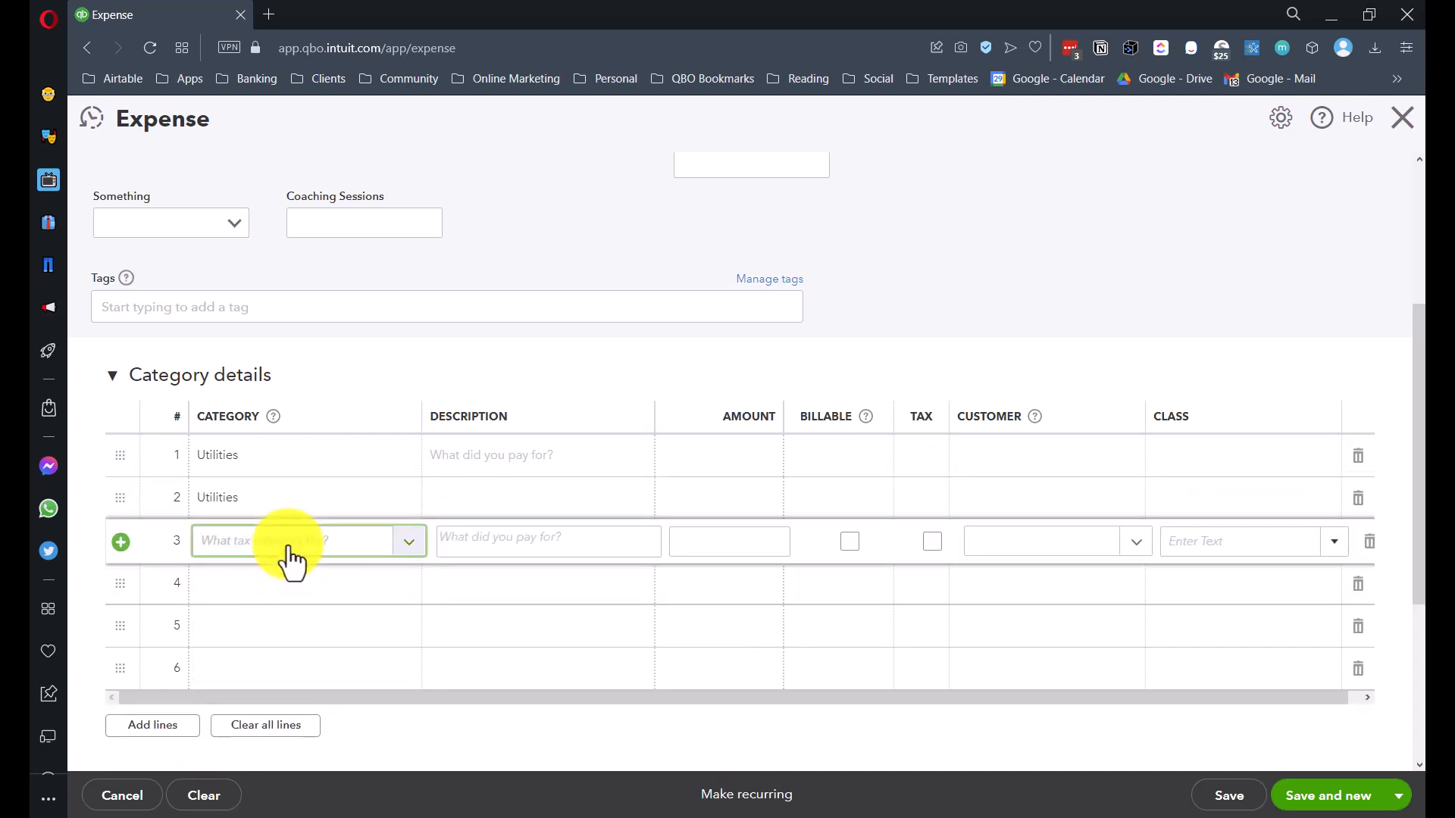
text(uti)
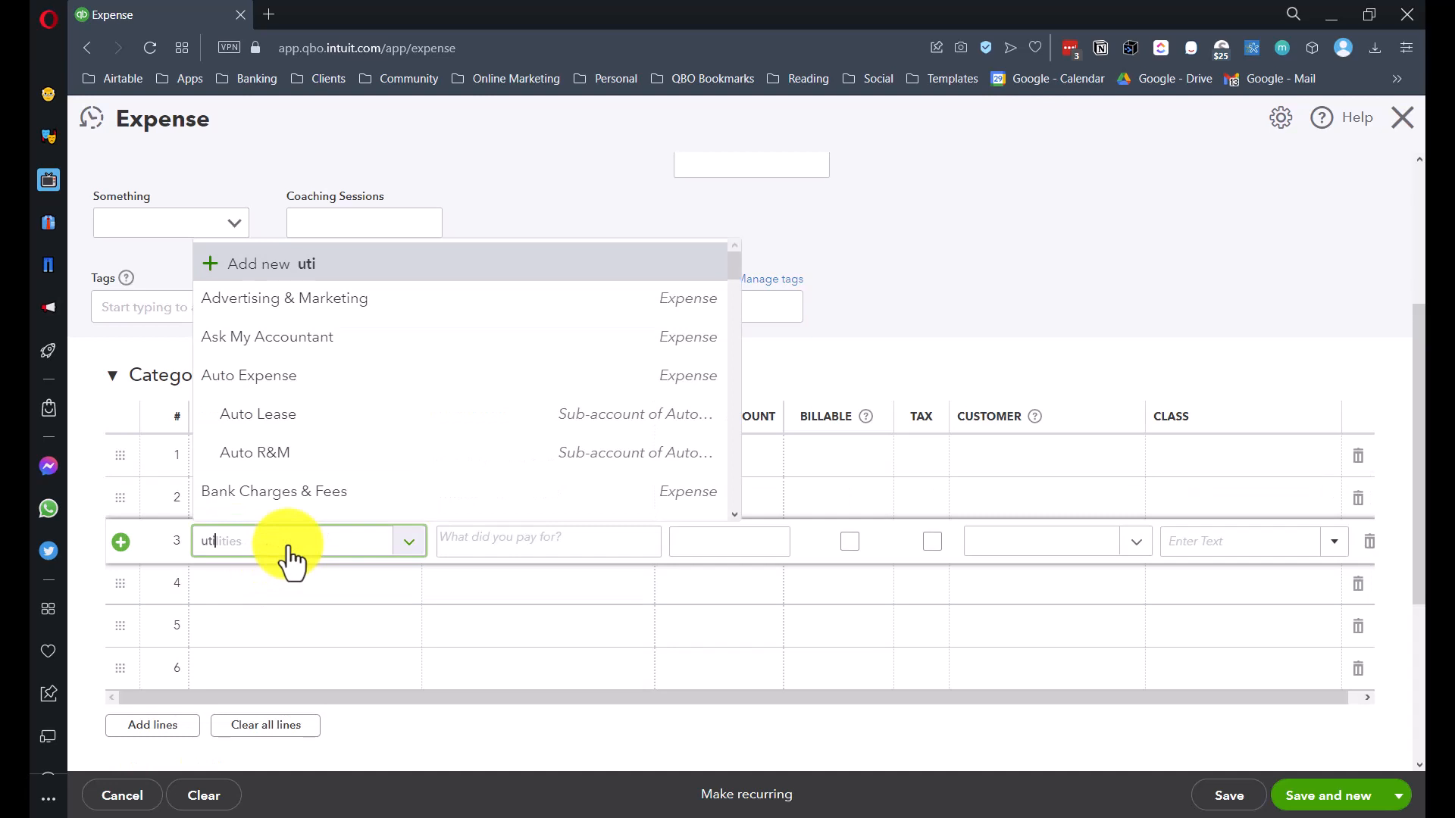
click(239, 622)
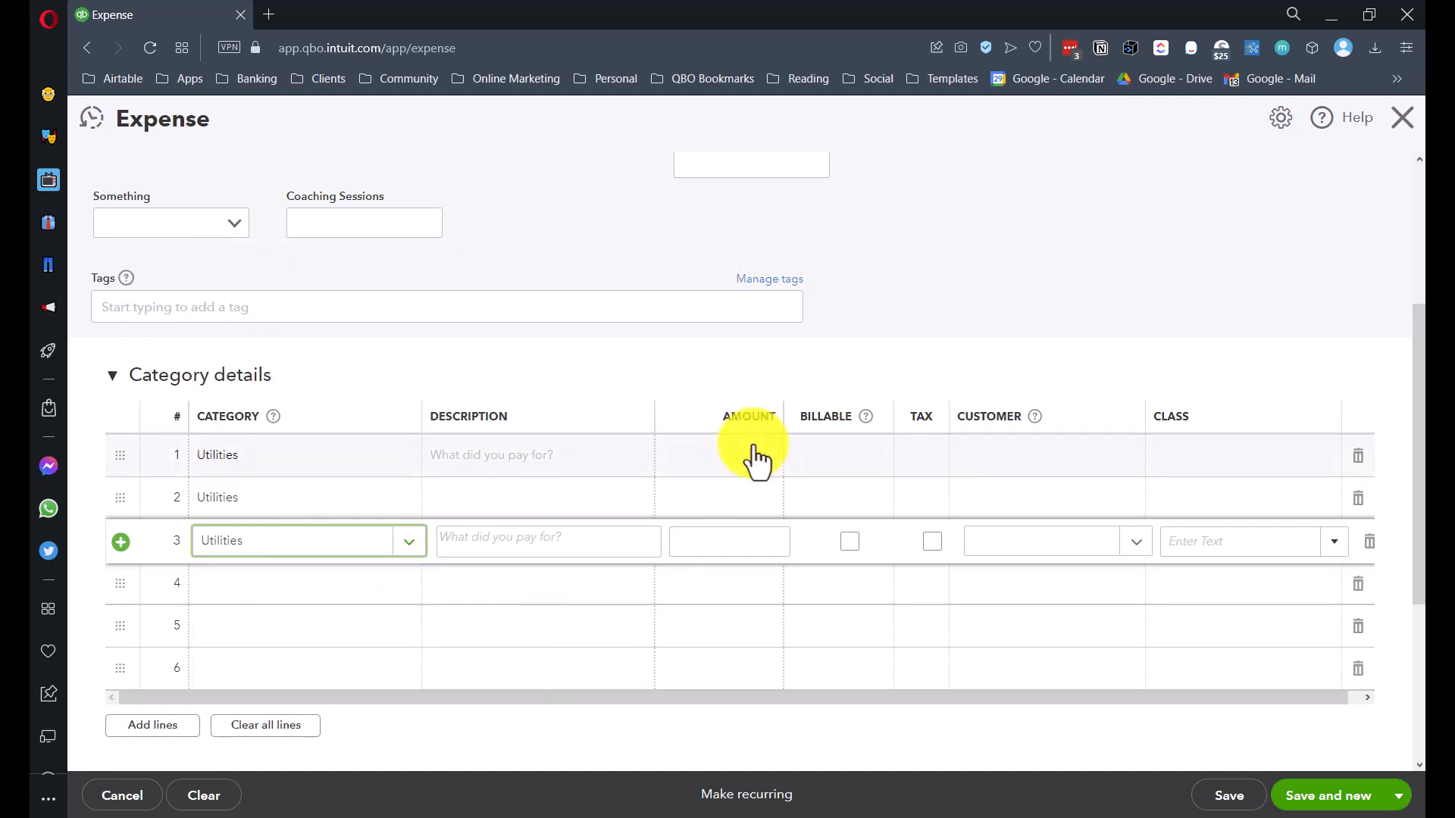
- Enter amounts of 450, 600 and 450 on the three Utilities lines
click(729, 463)
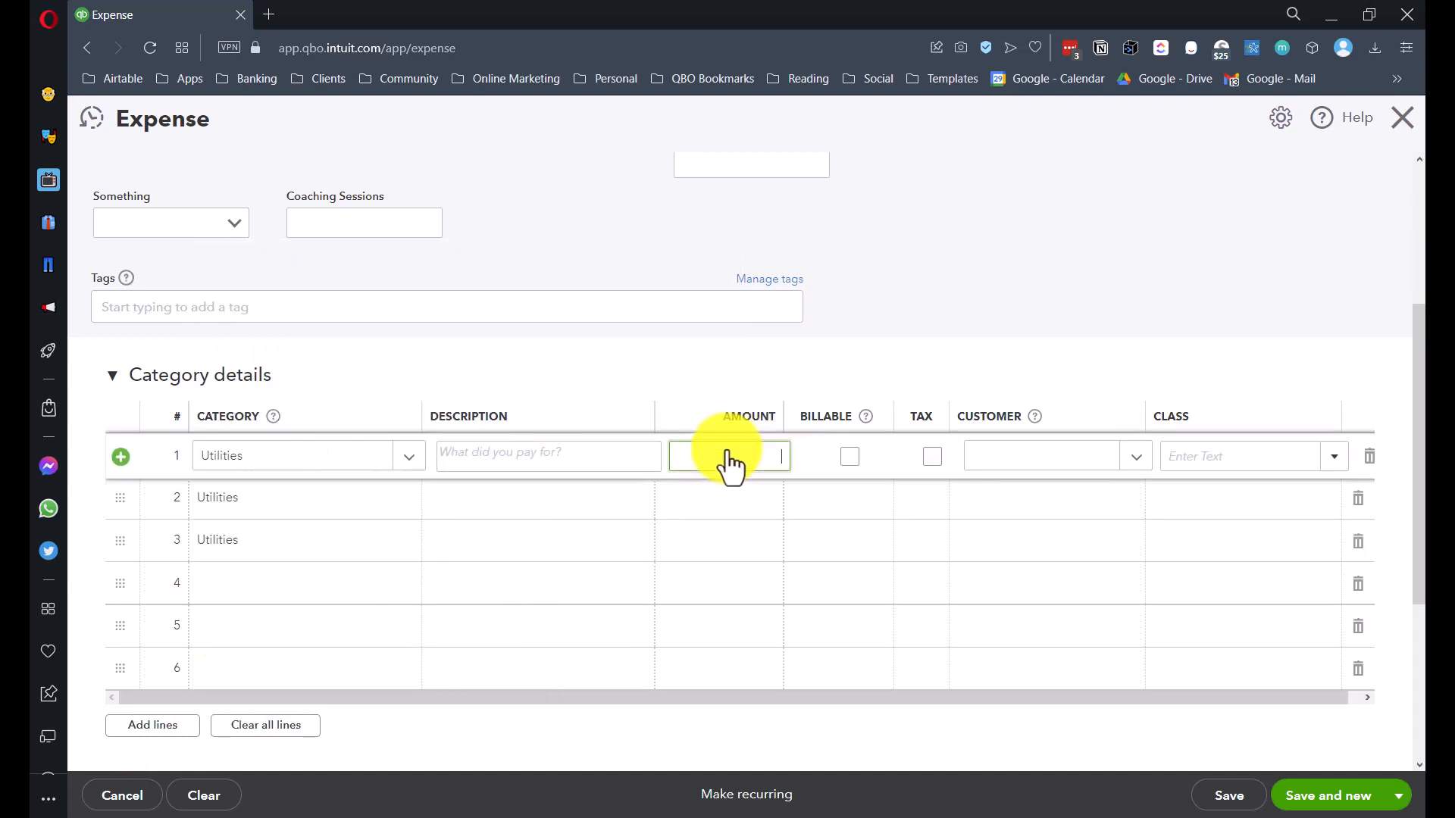
text(450)
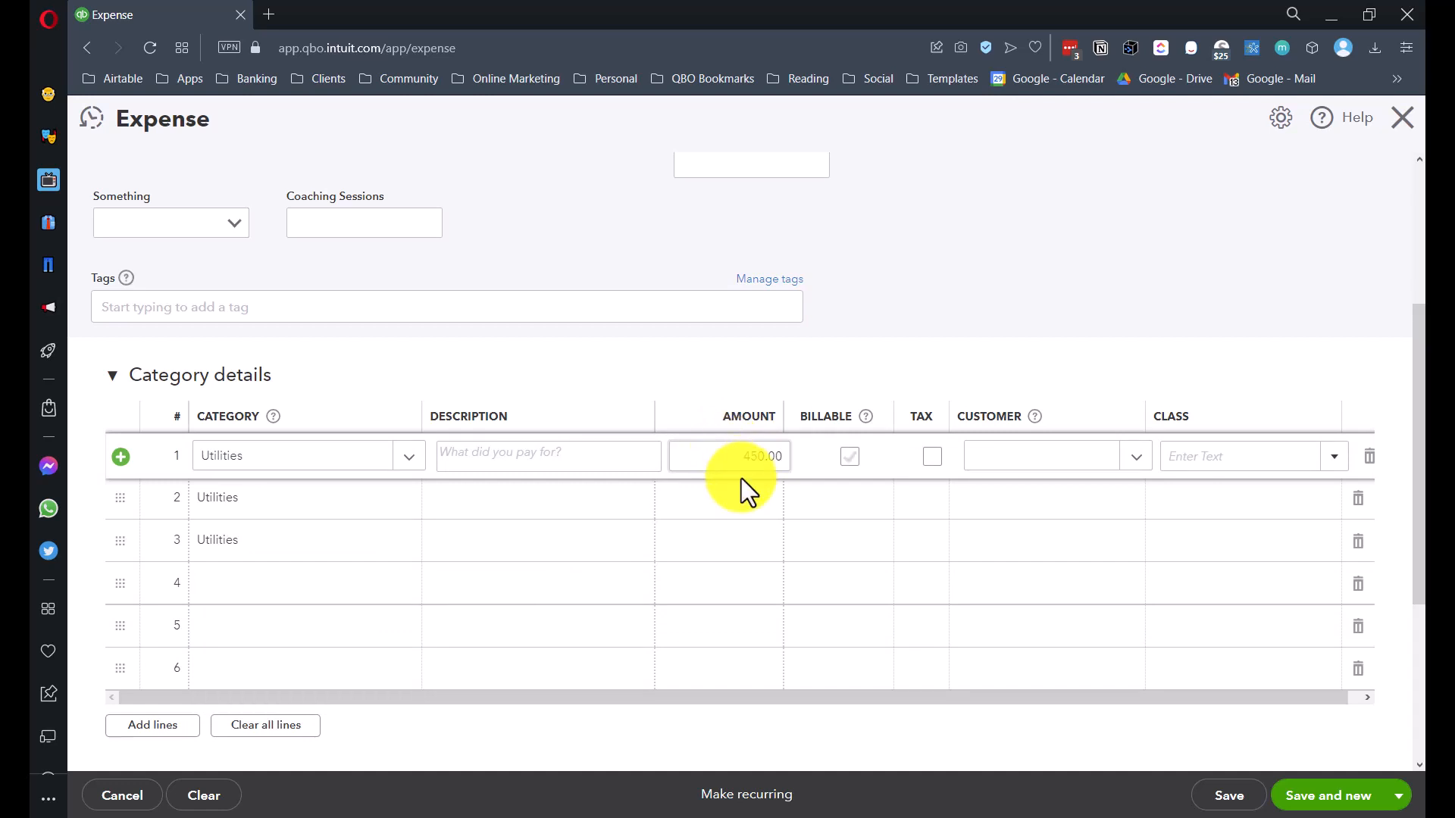
click(739, 513)
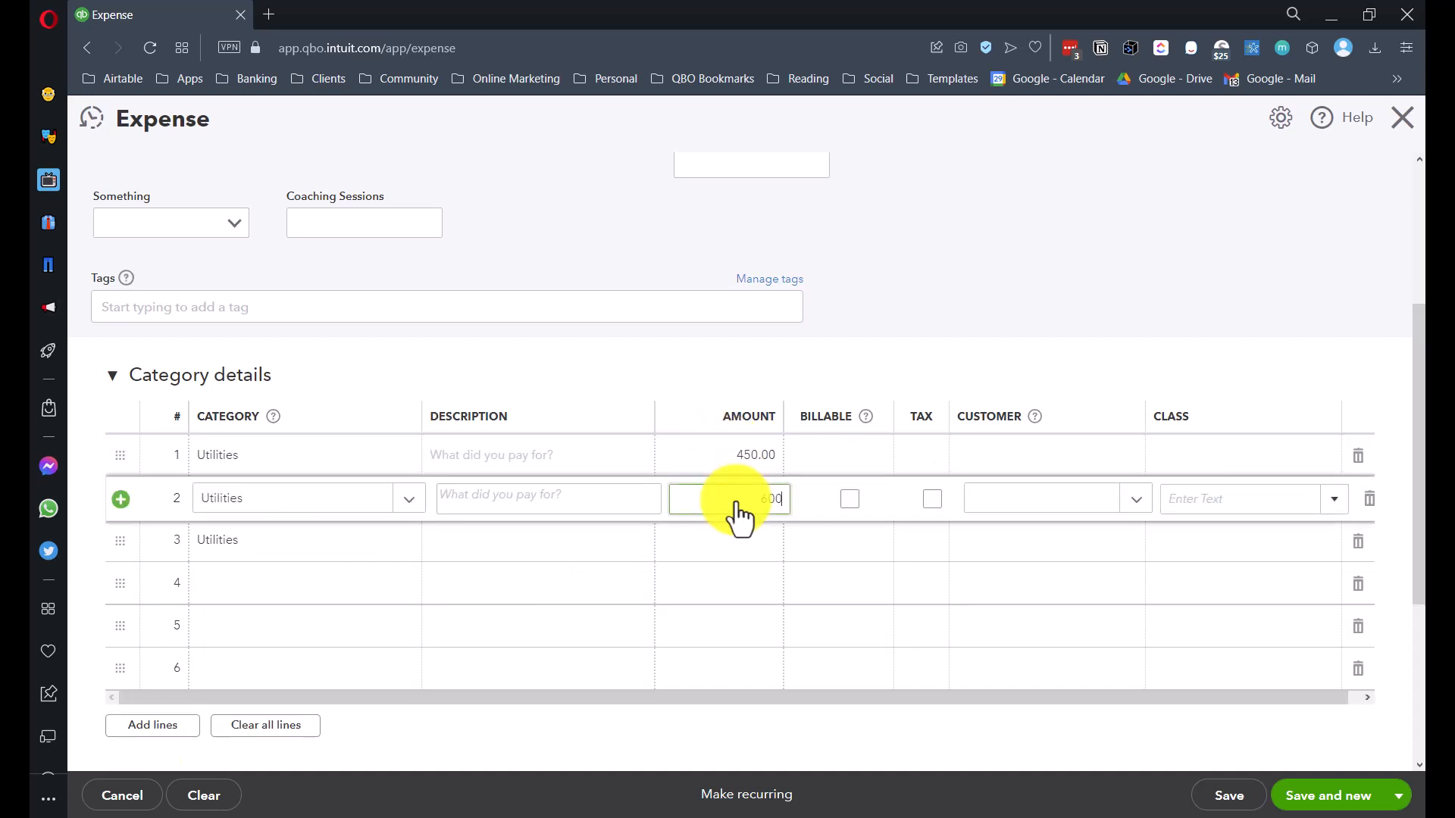
click(739, 559)
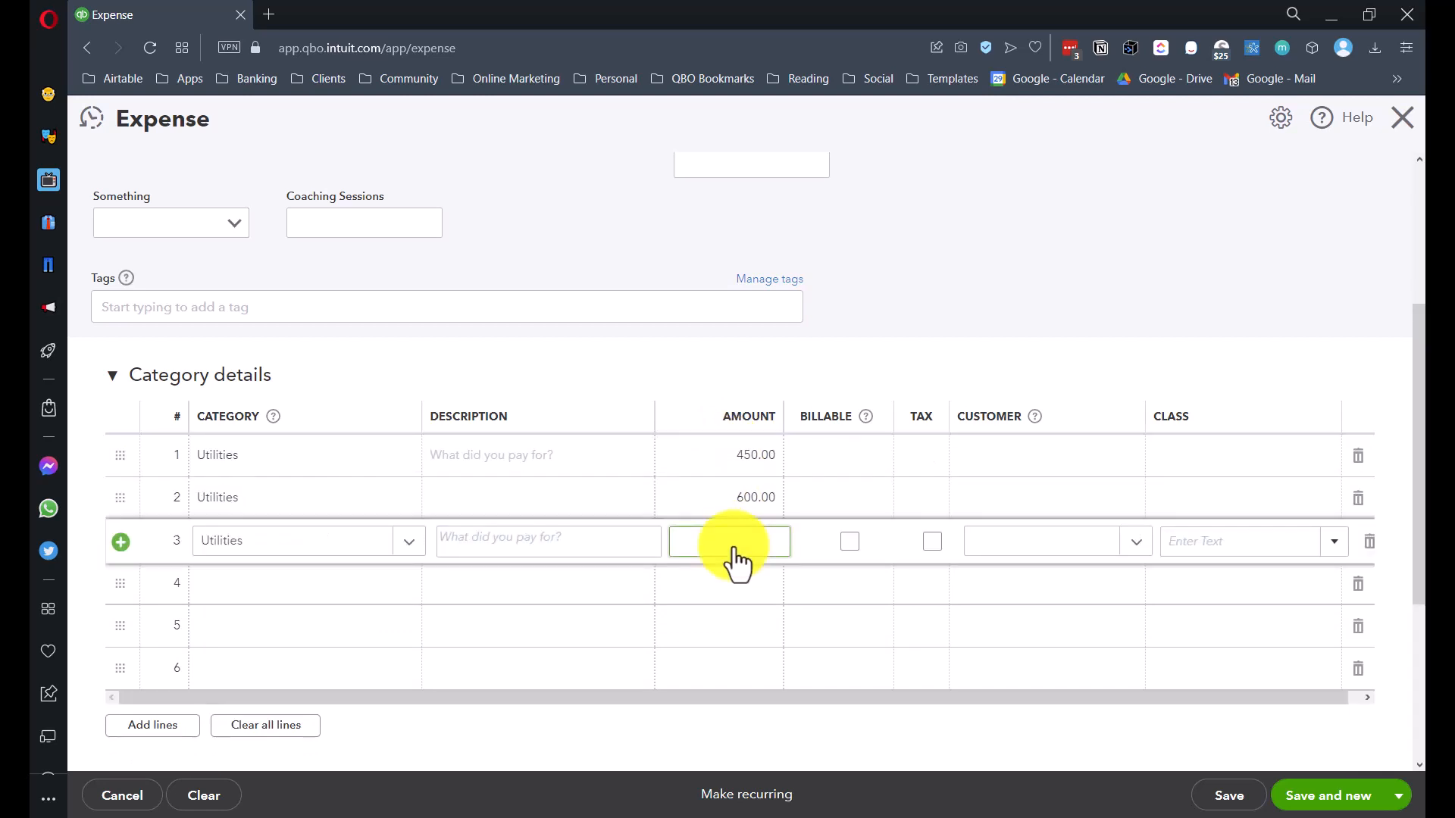
click(1013, 469)
click(1210, 456)
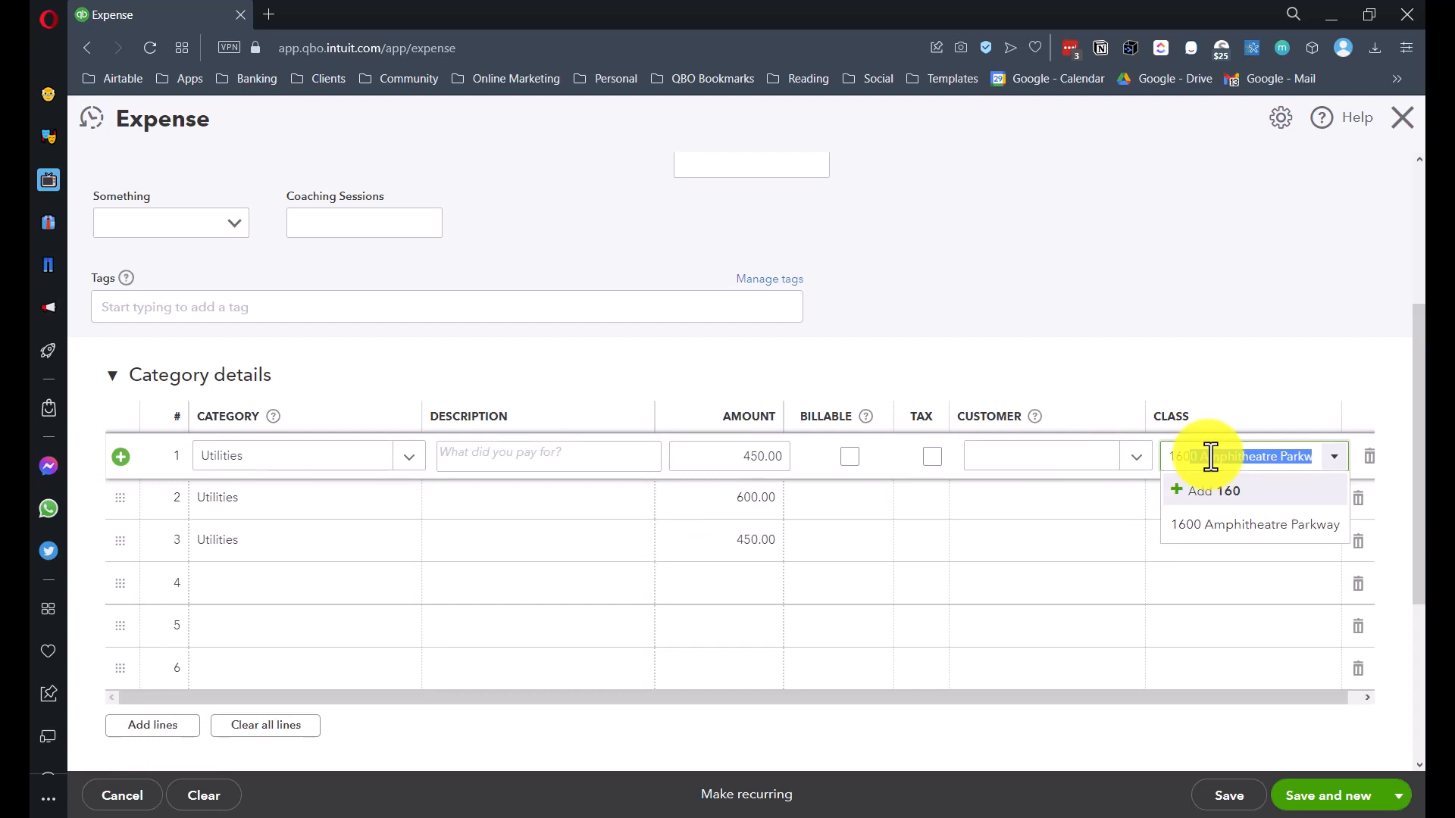
click(1260, 528)
click(1213, 503)
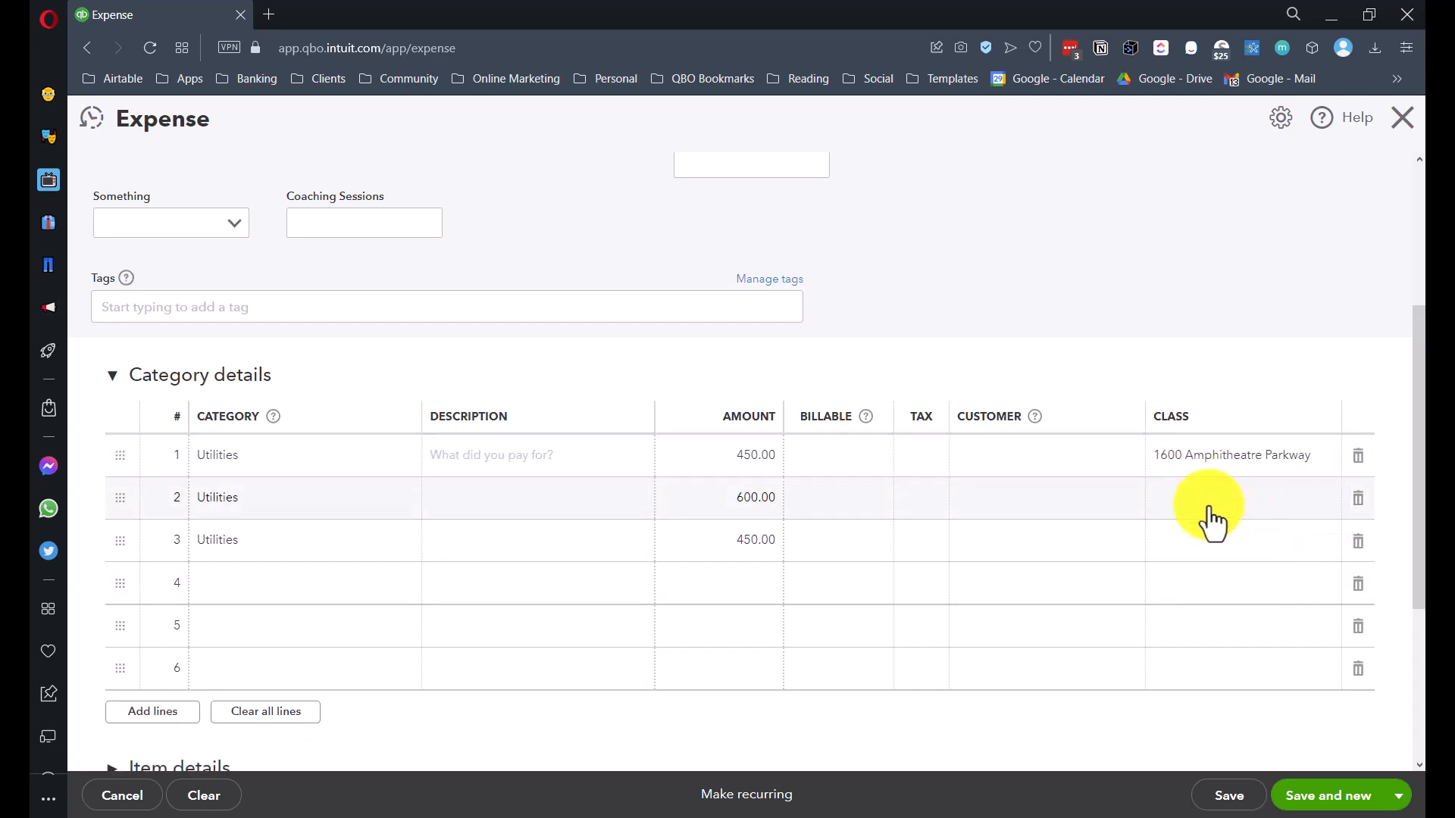
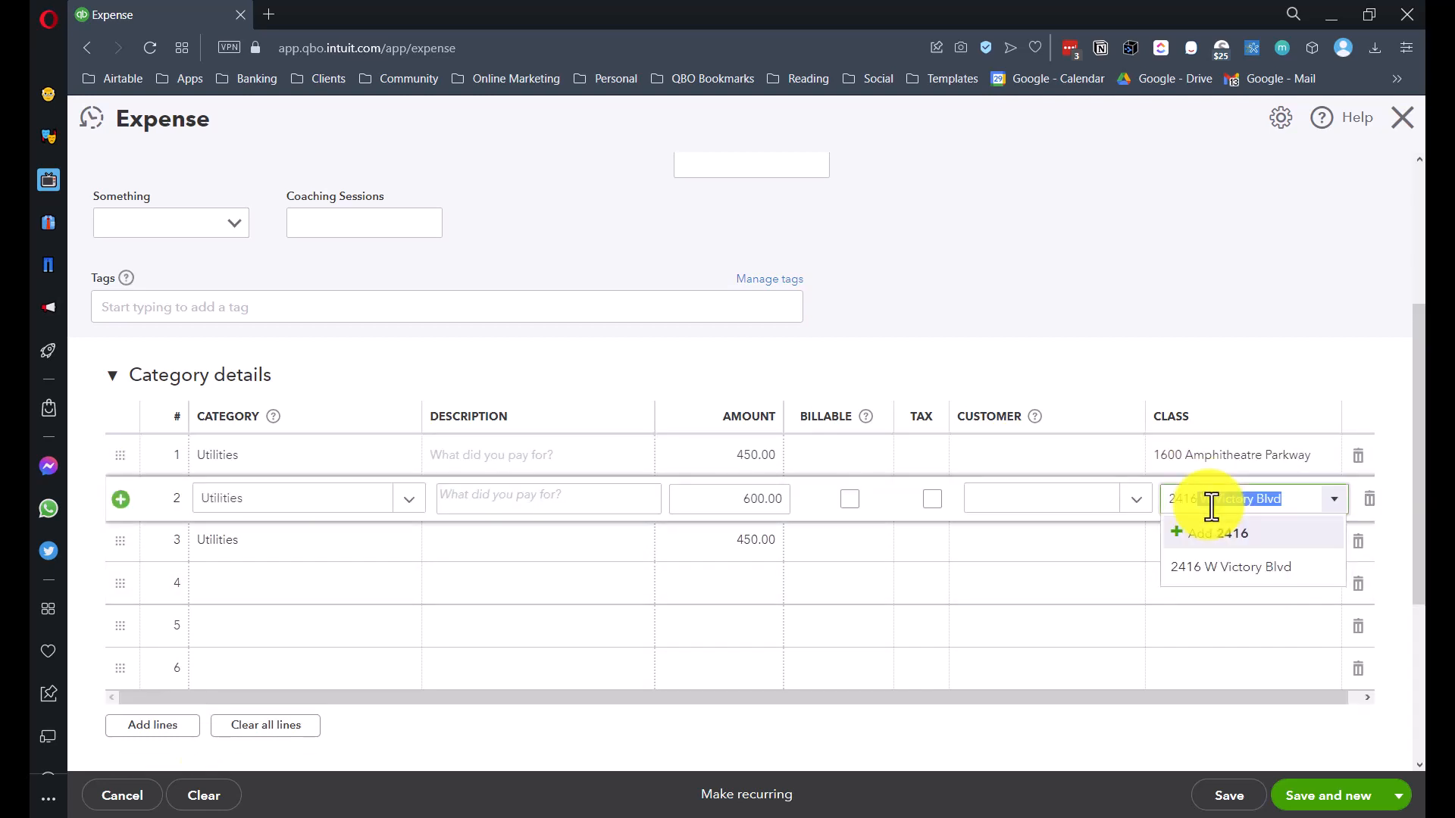
click(1216, 565)
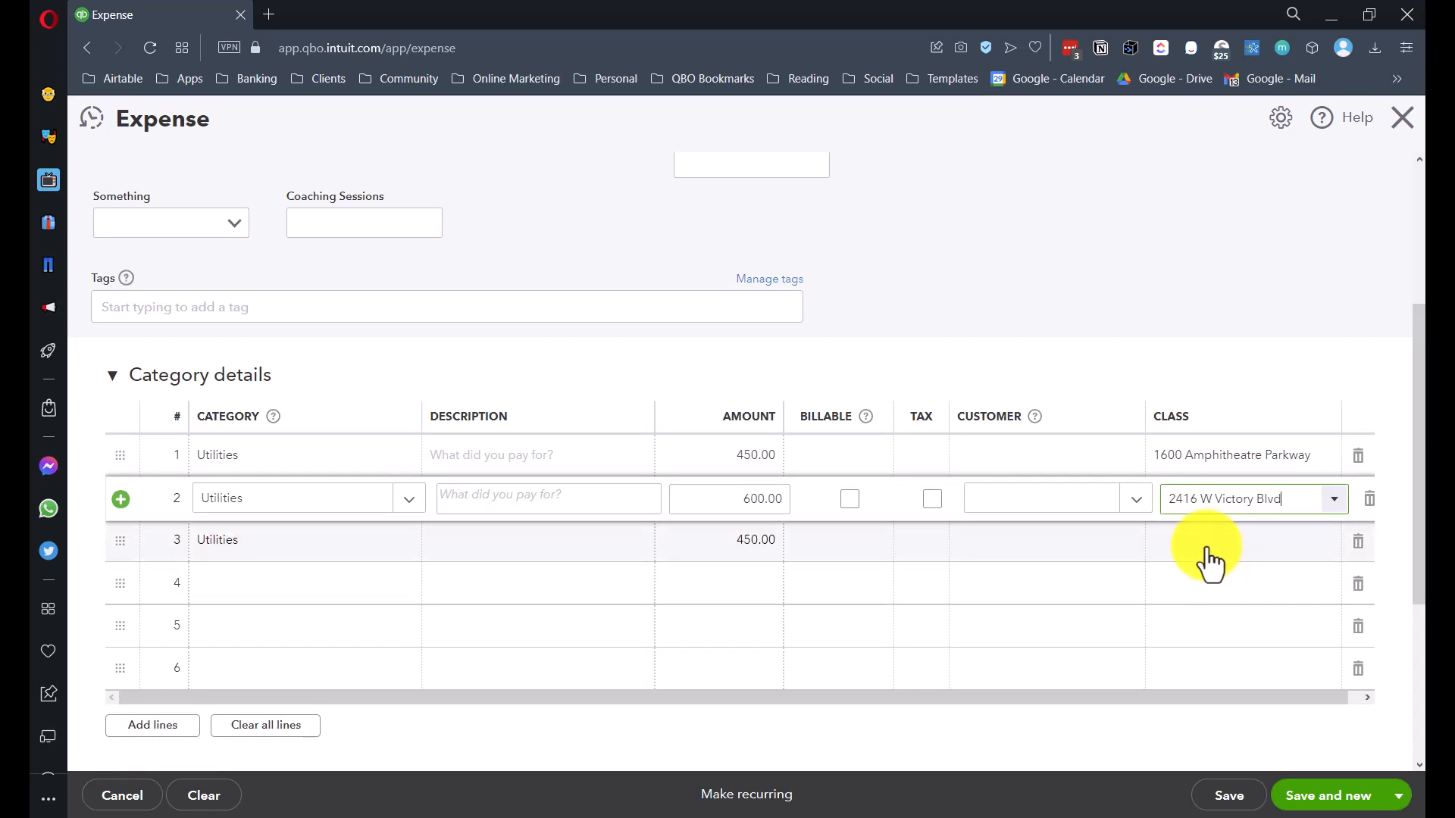
click(1210, 559)
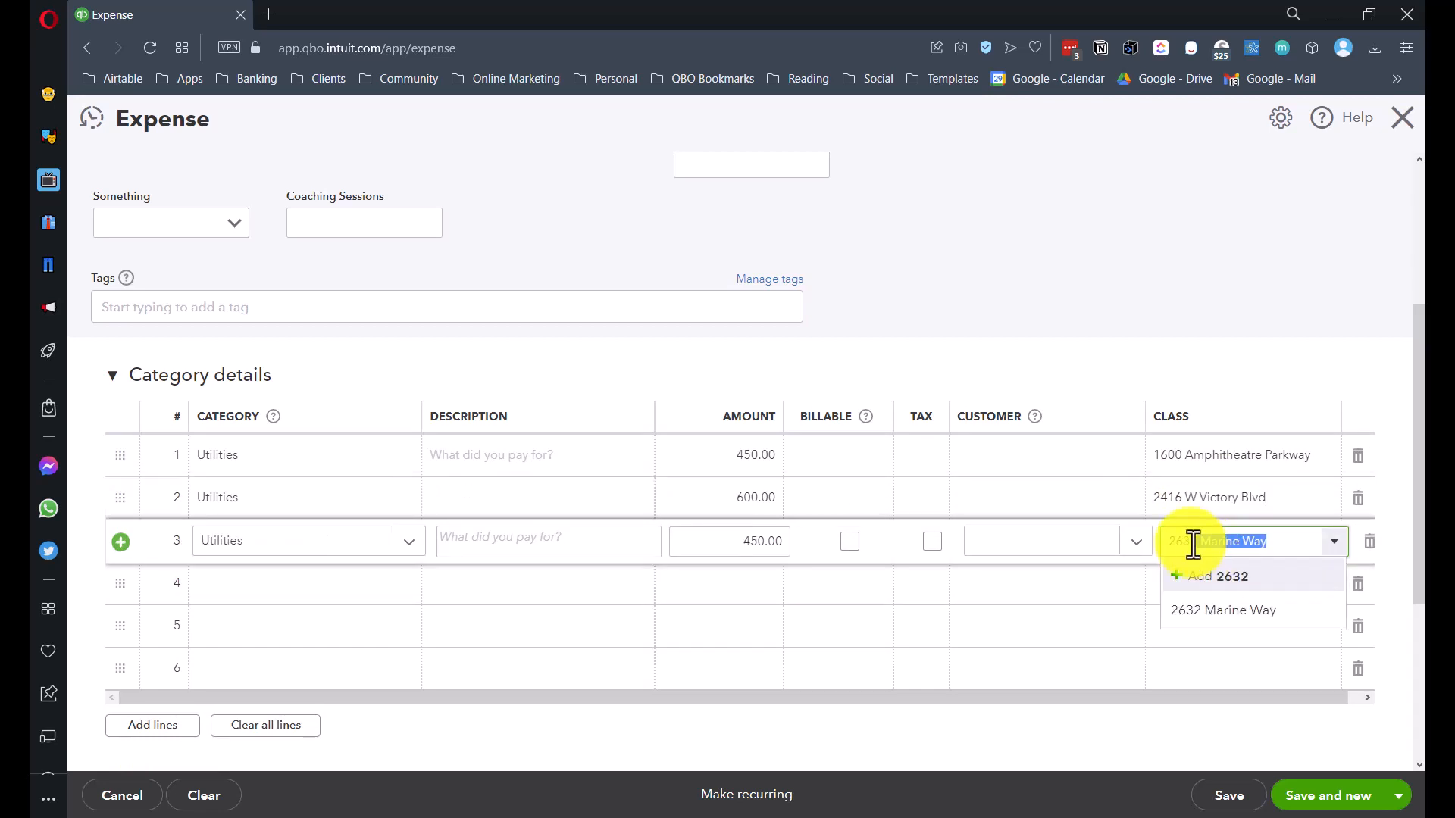
click(1206, 604)
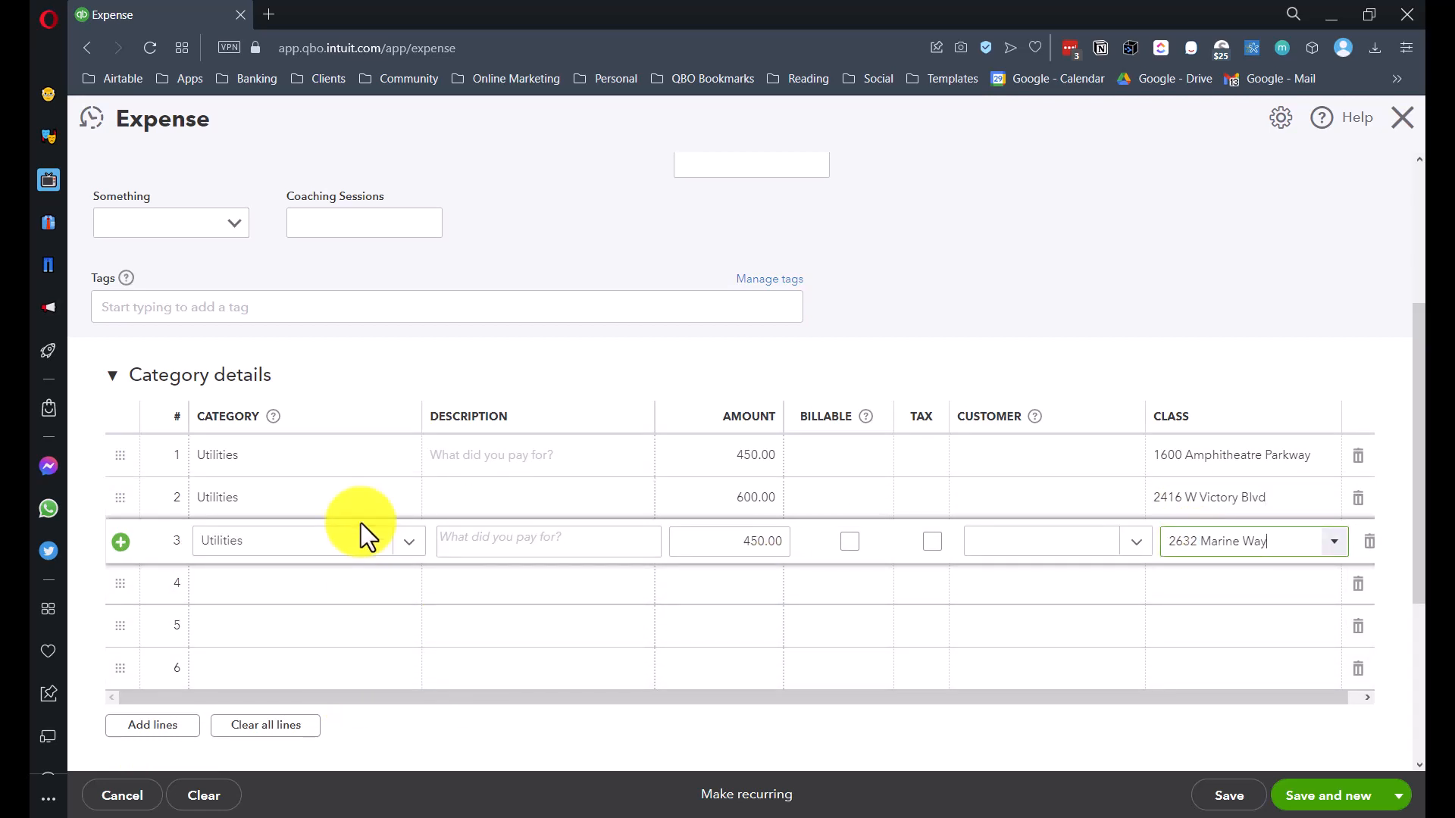
- Set the expense payee to Burbank Water and Power
scroll(363, 531, up, 4)
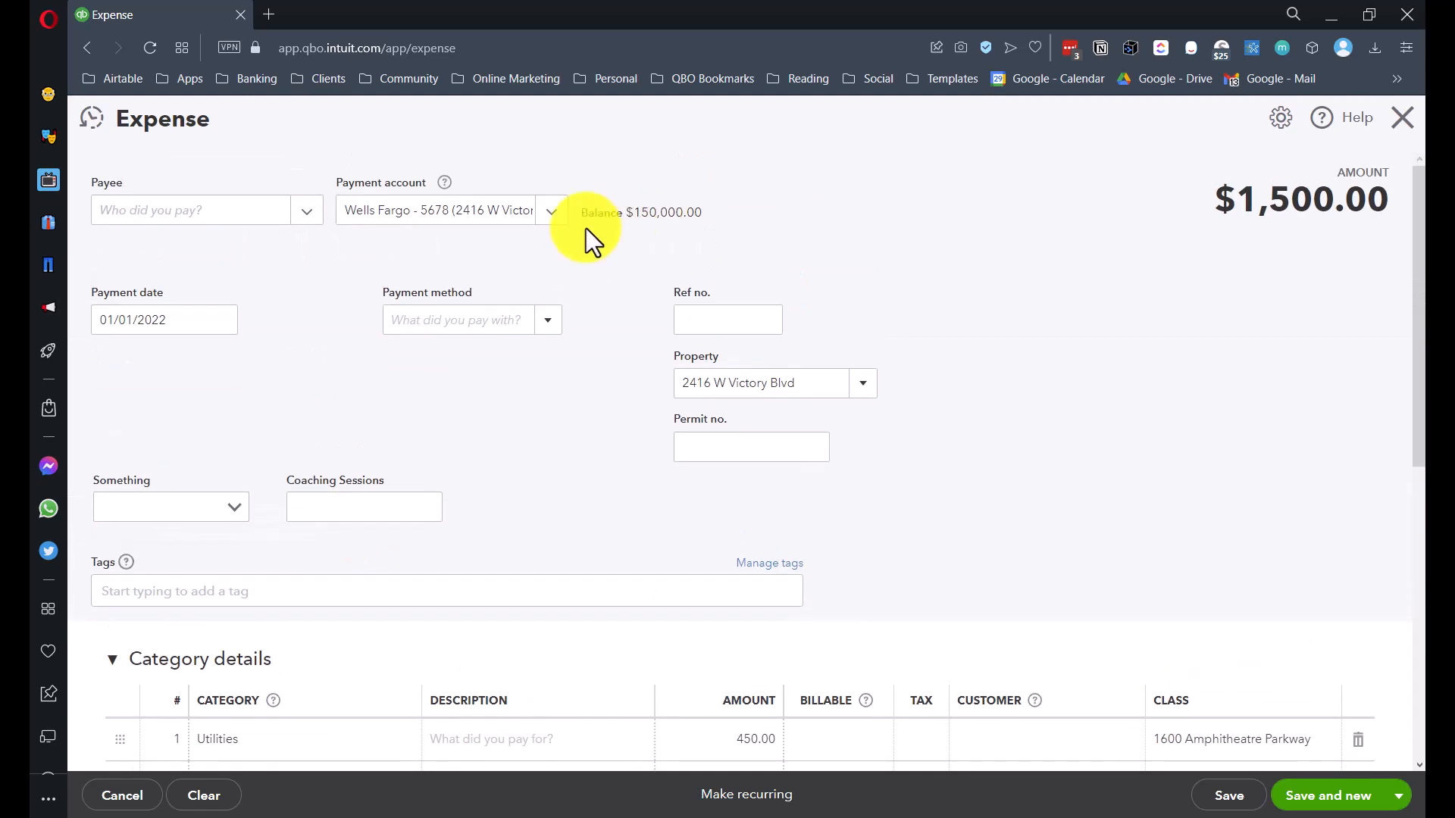
click(181, 212)
text(Bur)
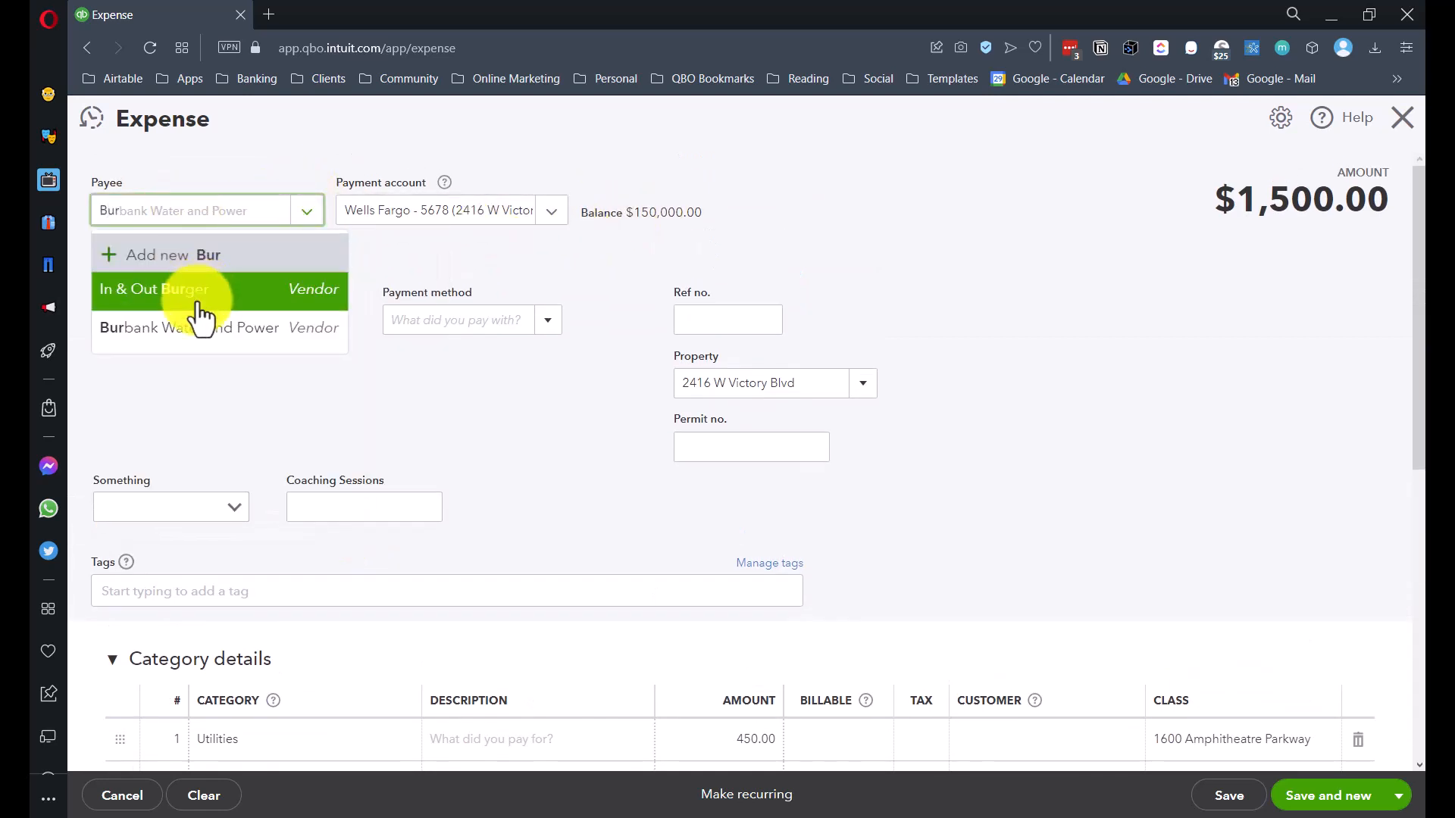
click(189, 328)
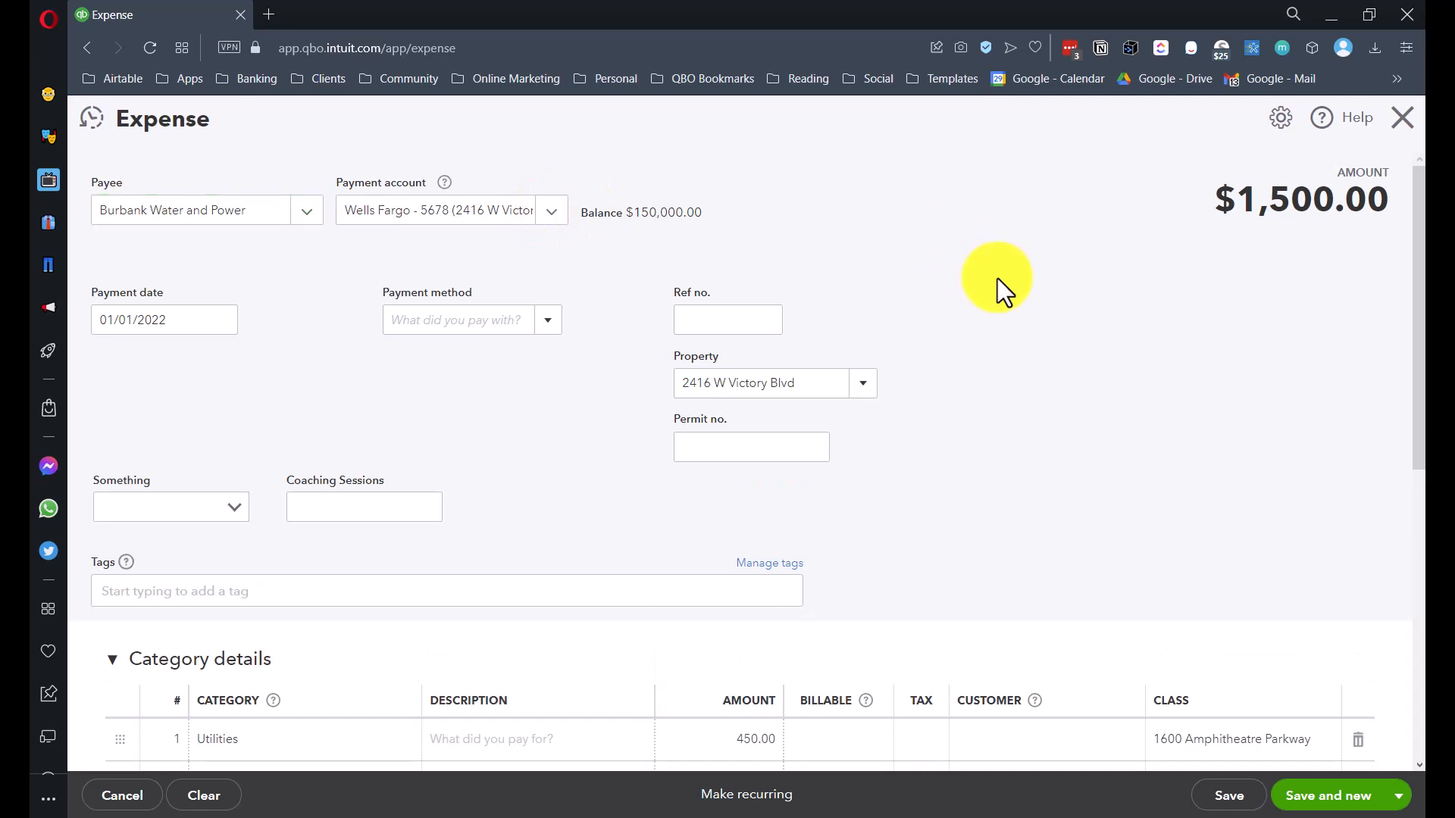
- Check the split lines, then save and close the $1,500 expense
scroll(998, 281, down, 3)
scroll(1000, 282, down, 2)
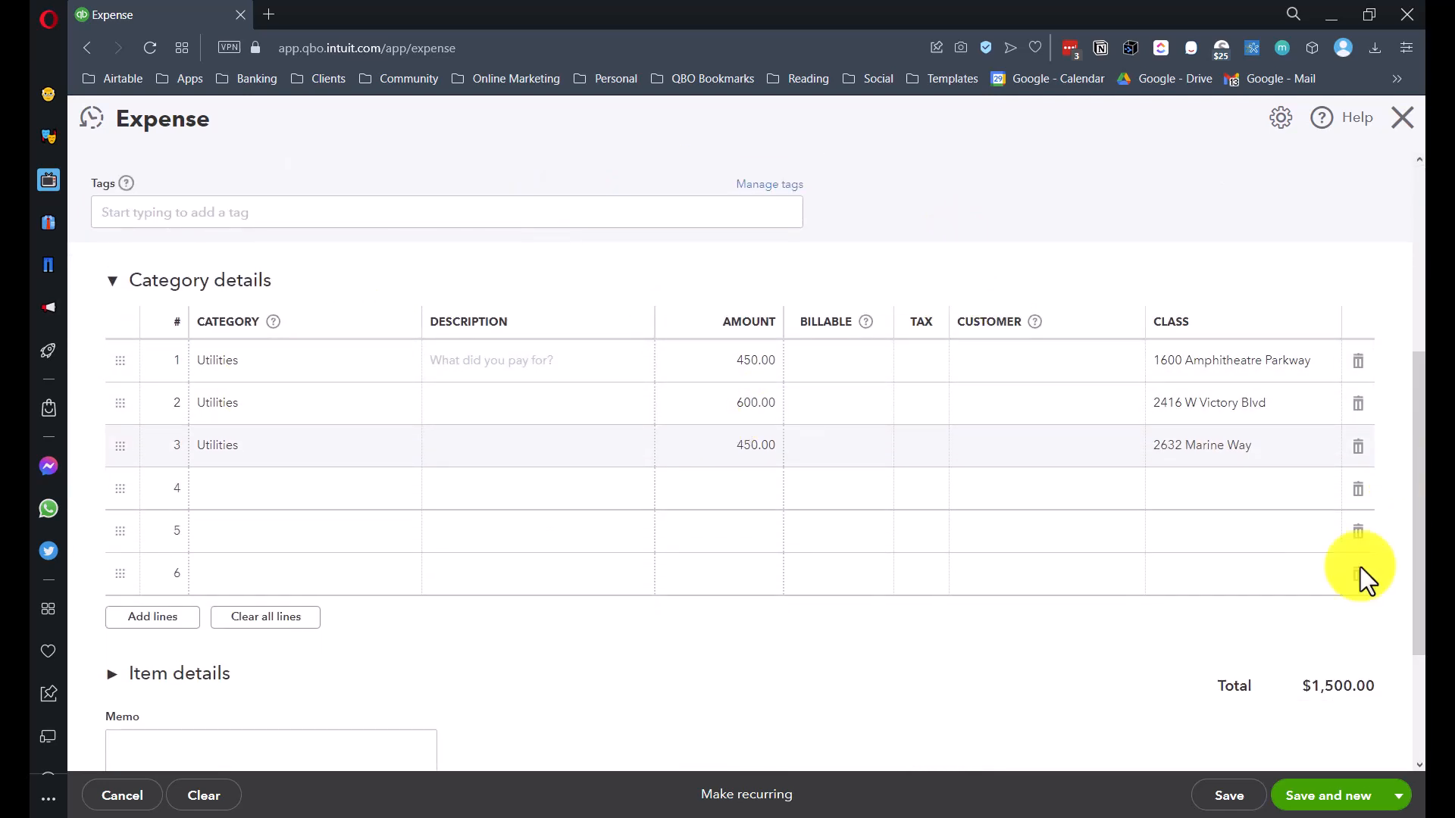
click(480, 371)
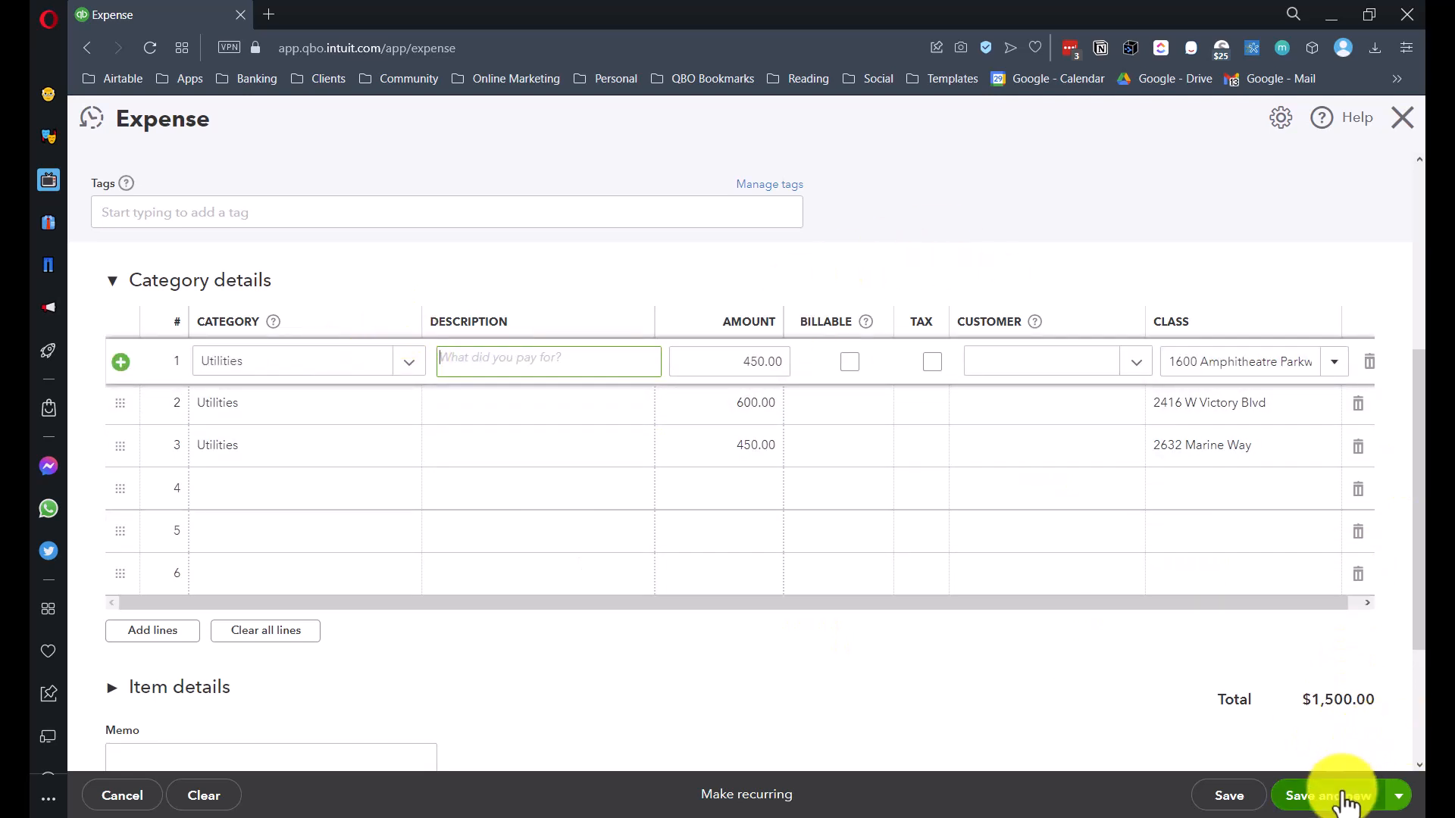
click(1399, 797)
click(1293, 762)
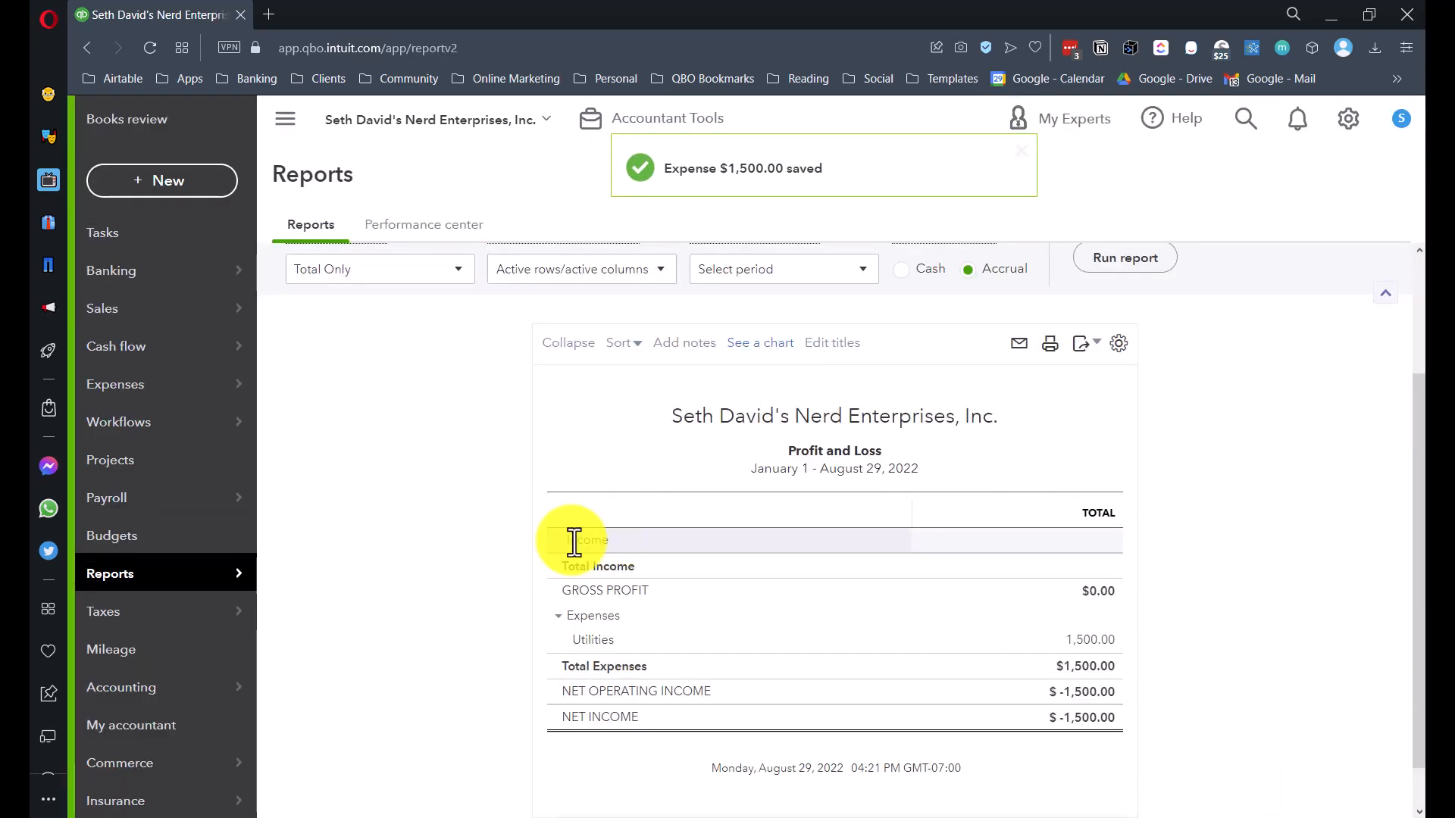
- Run the Profit and Loss report with columns displayed by Classes
click(400, 447)
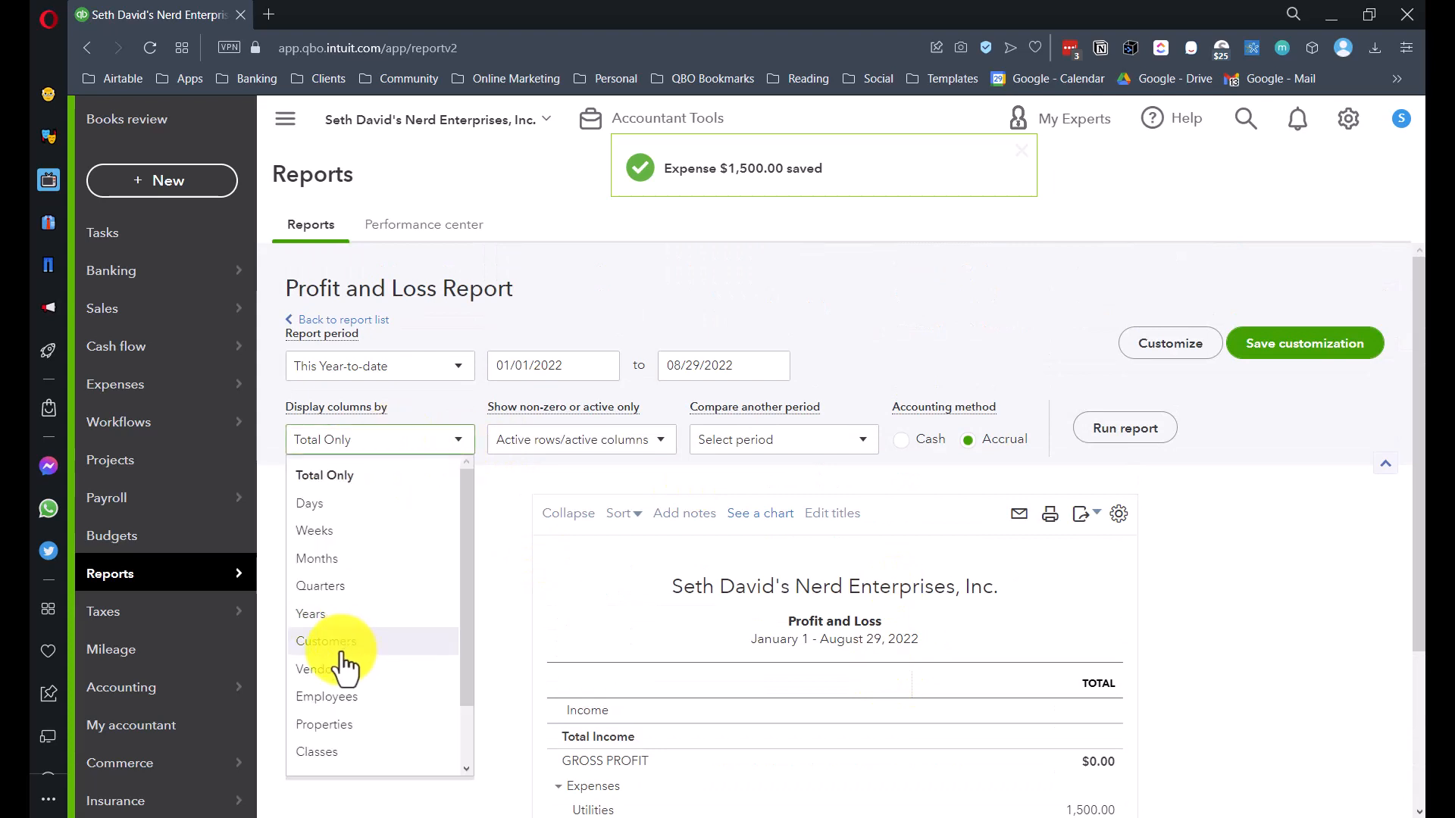
click(325, 744)
click(1126, 429)
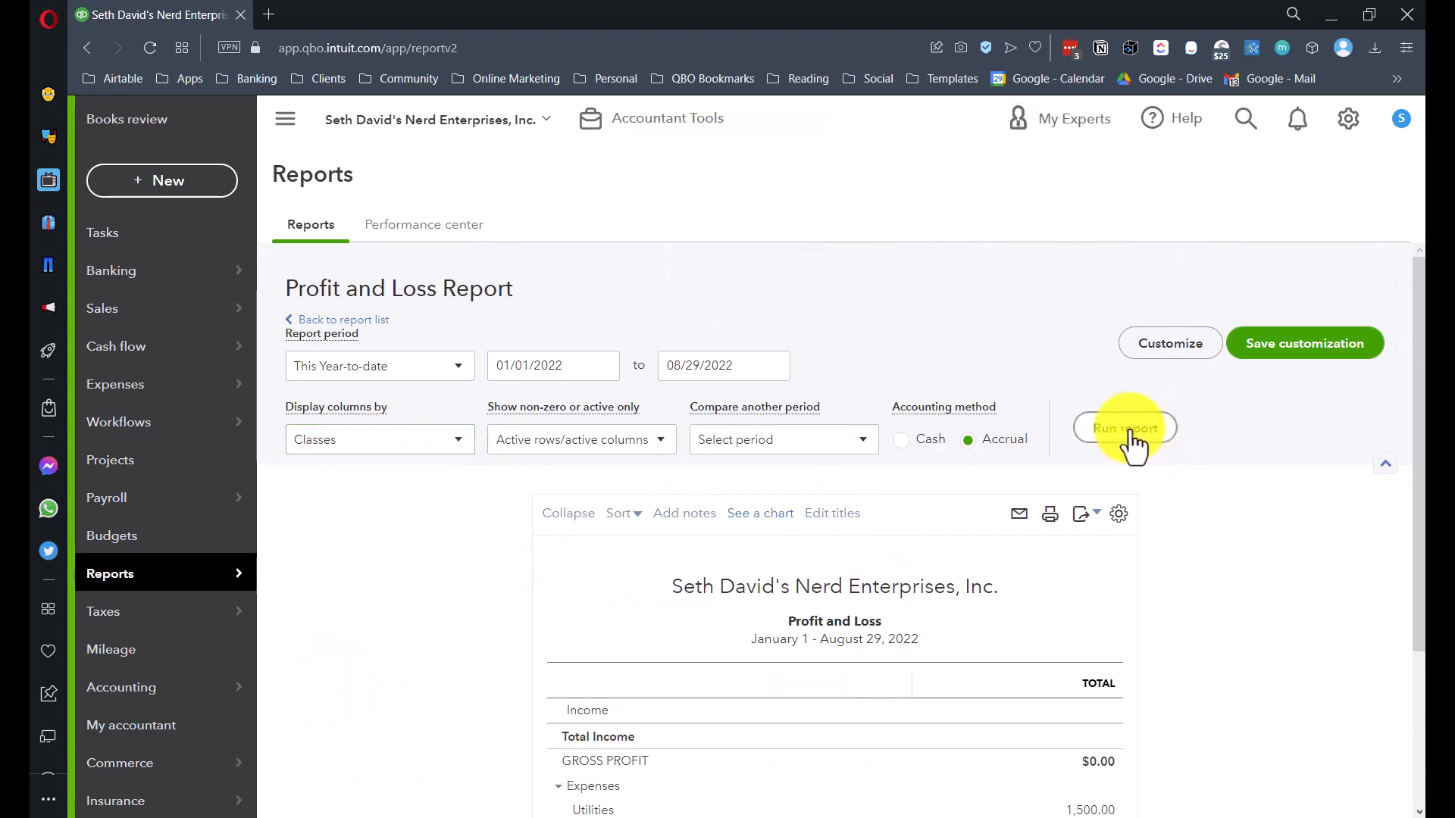
scroll(1159, 440, down, 2)
scroll(358, 488, down, 1)
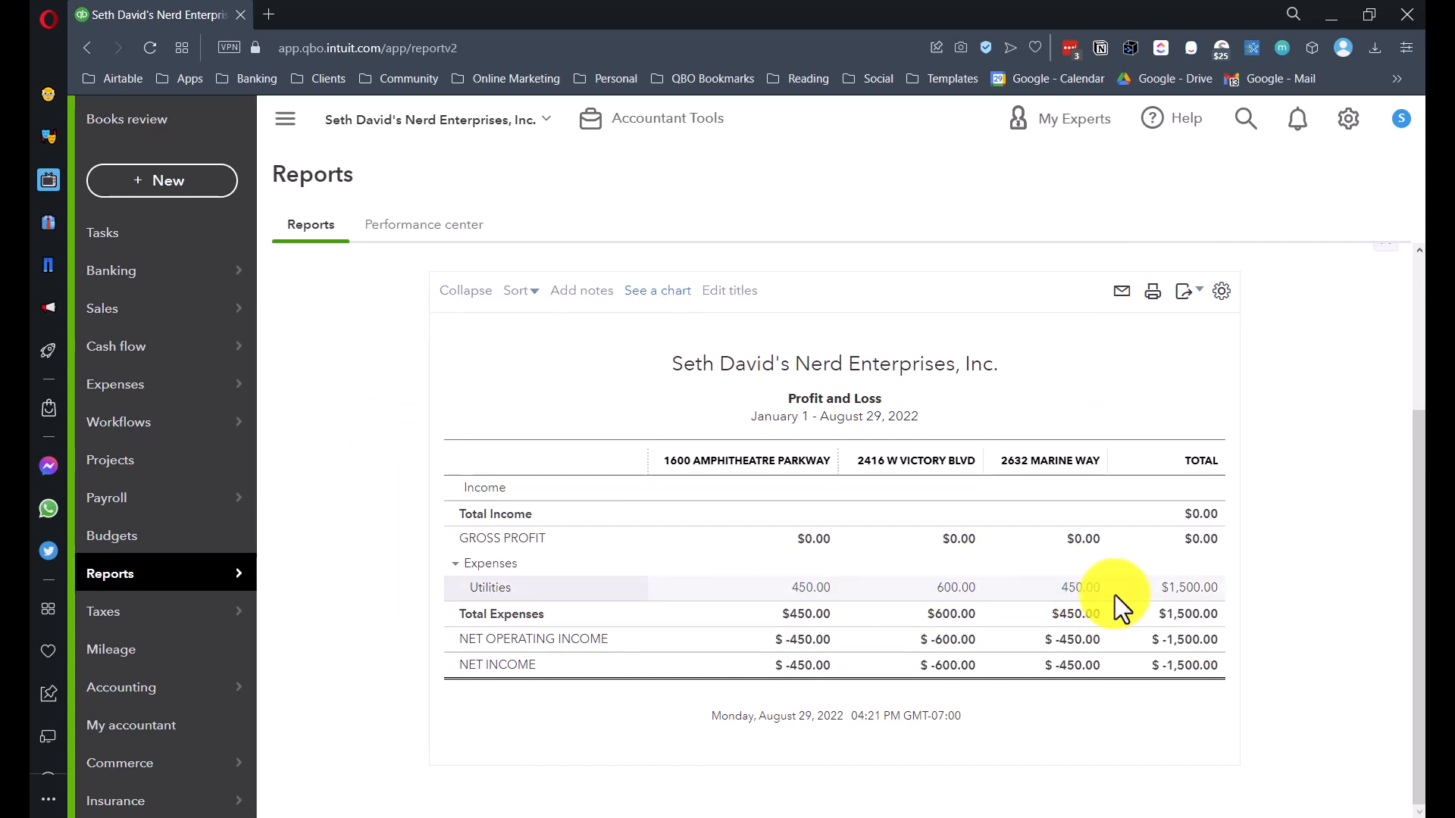
scroll(373, 492, up, 3)
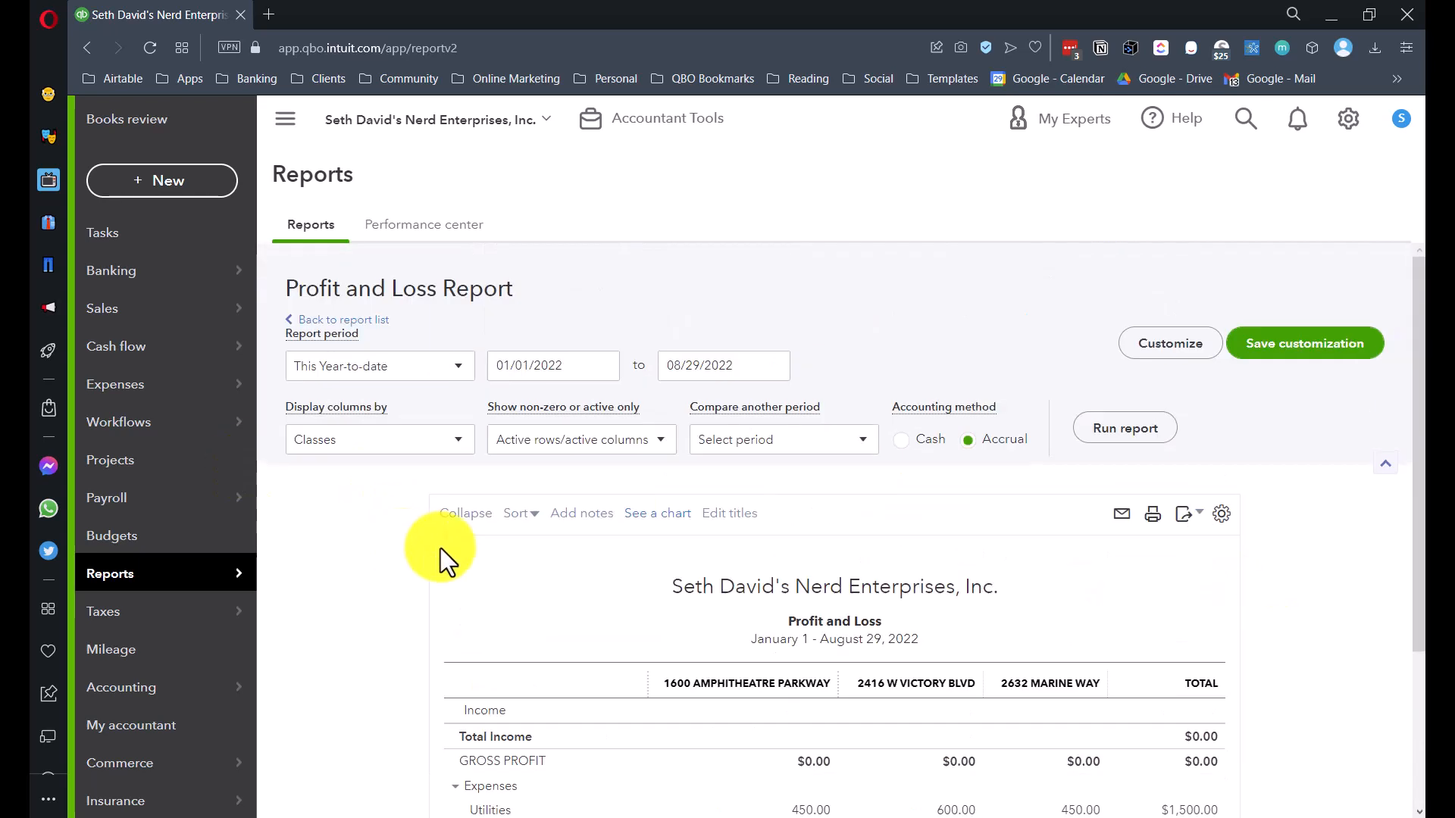
- Rerun Profit and Loss by Properties and drill into the 1,500.00 Utilities amount
click(328, 440)
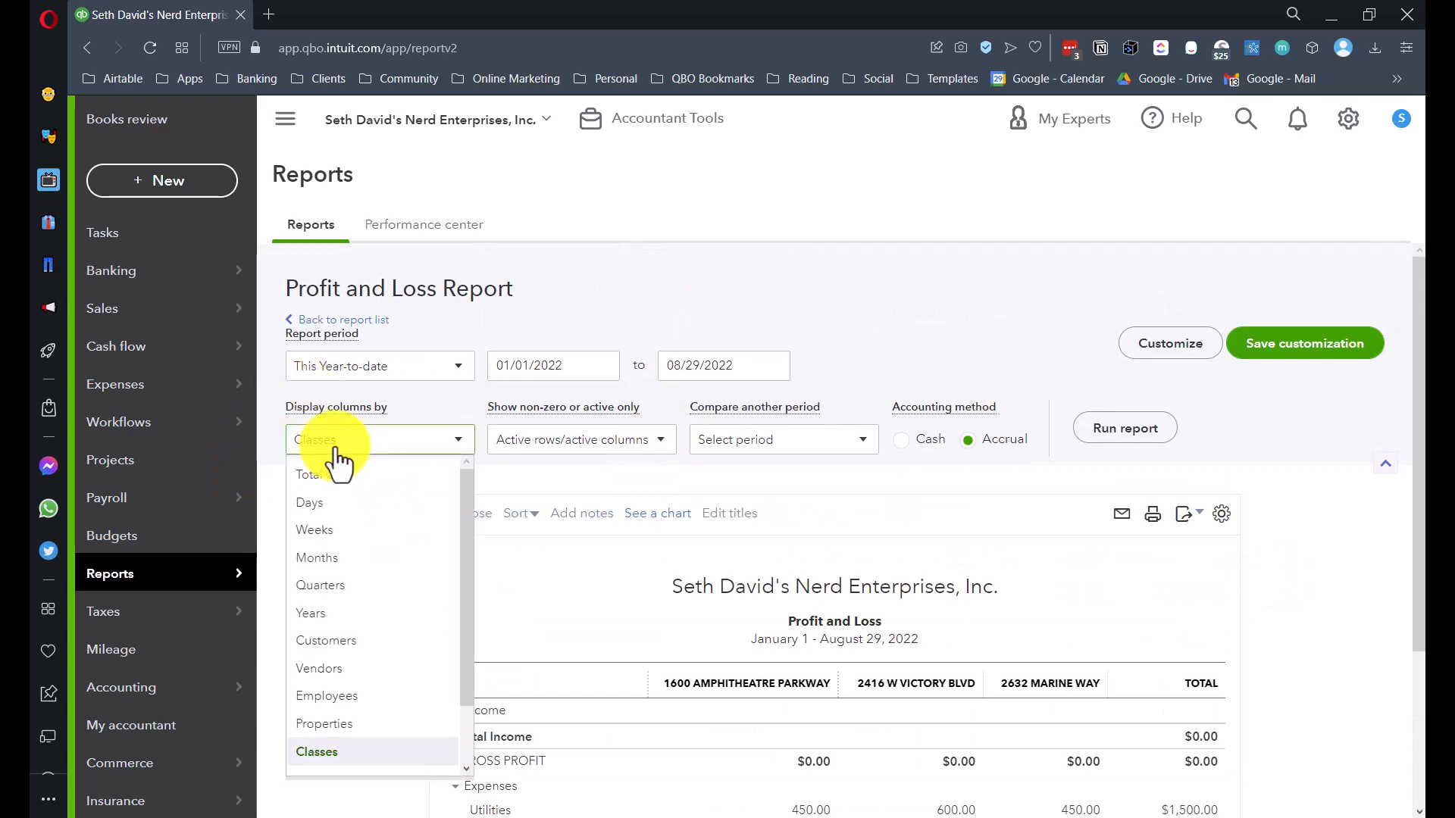
click(314, 729)
click(1100, 430)
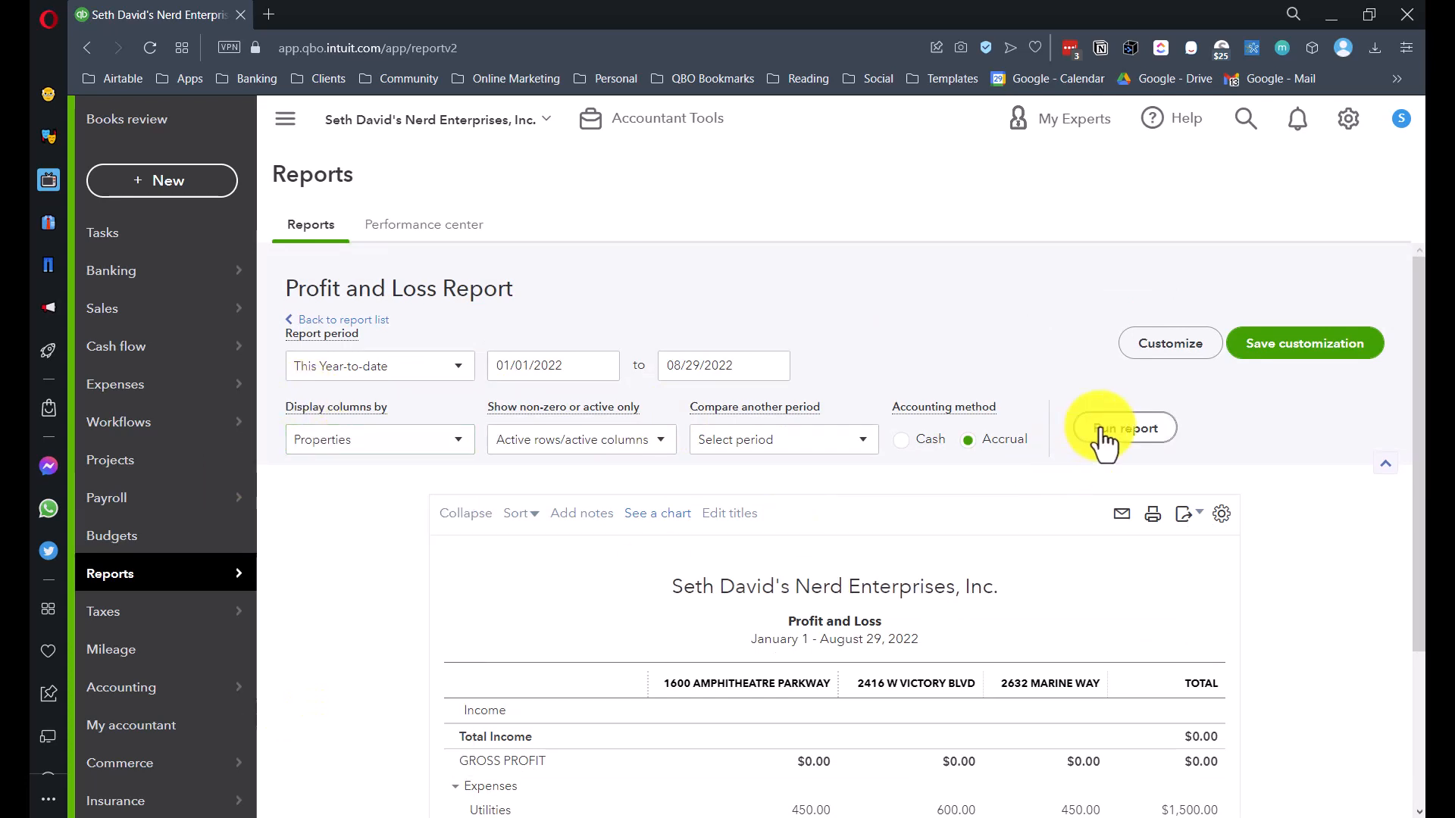
scroll(932, 530, down, 1)
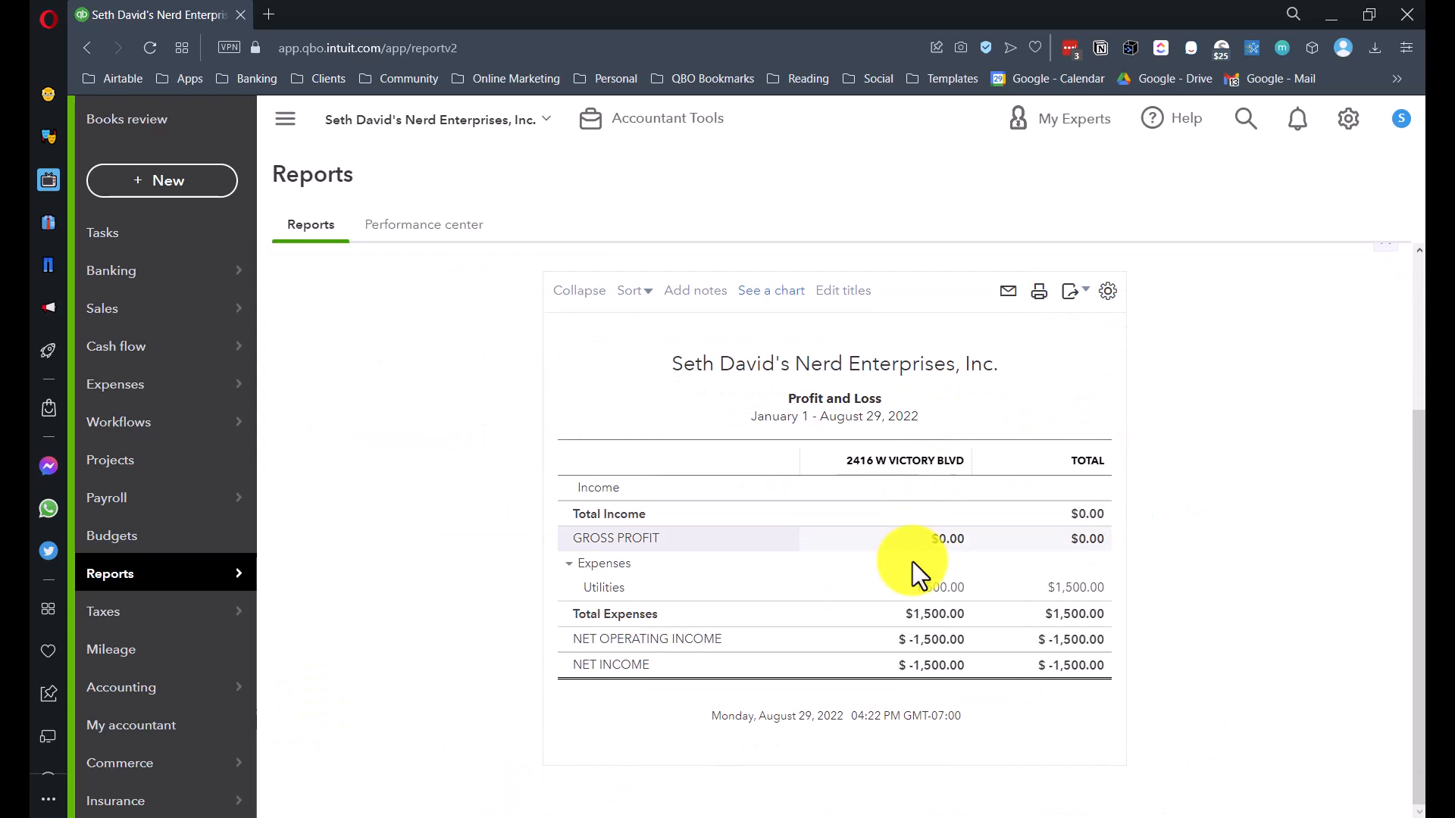
click(953, 595)
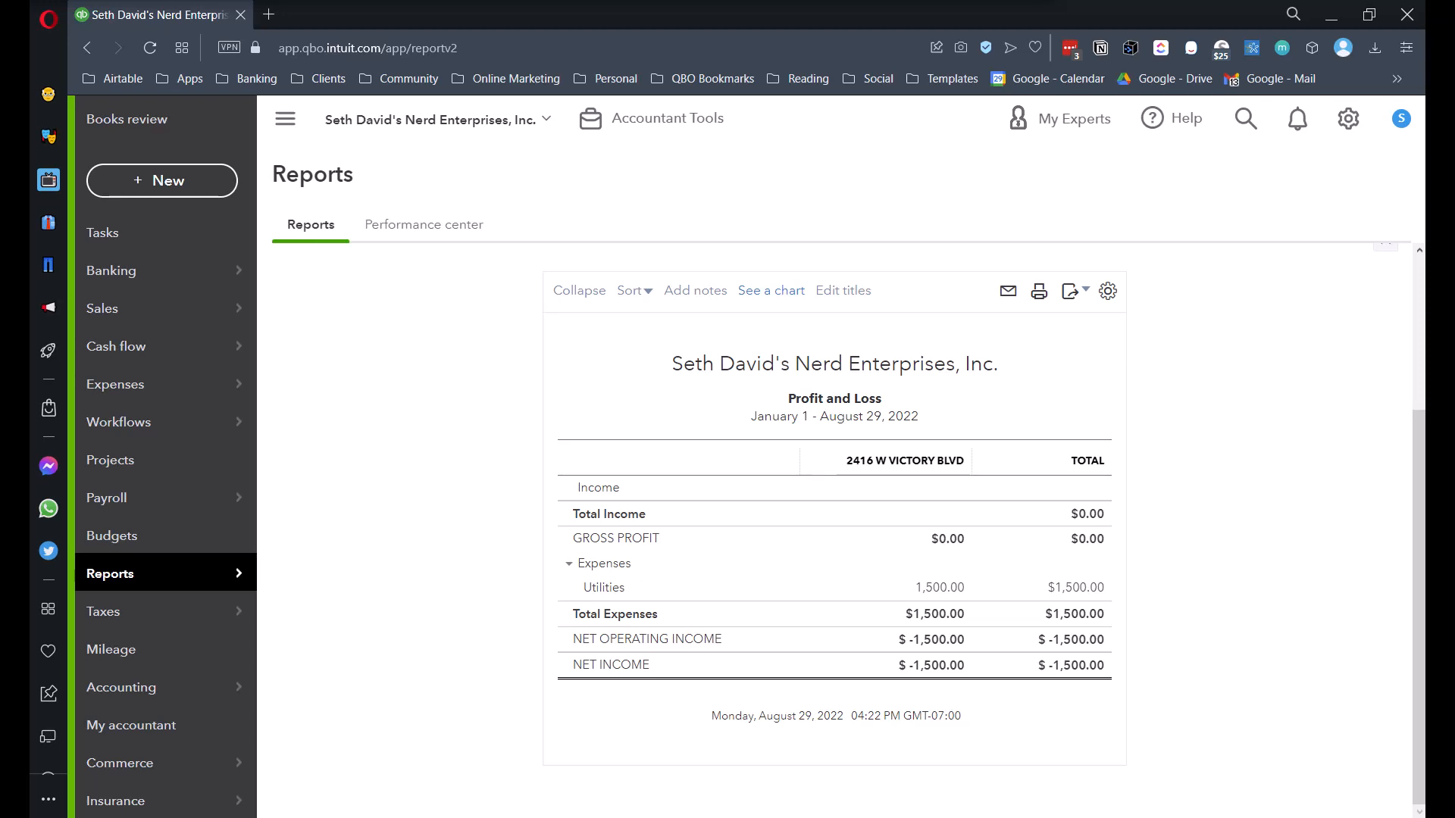
- Start a new journal entry with Utilities as the account on all three lines
click(161, 182)
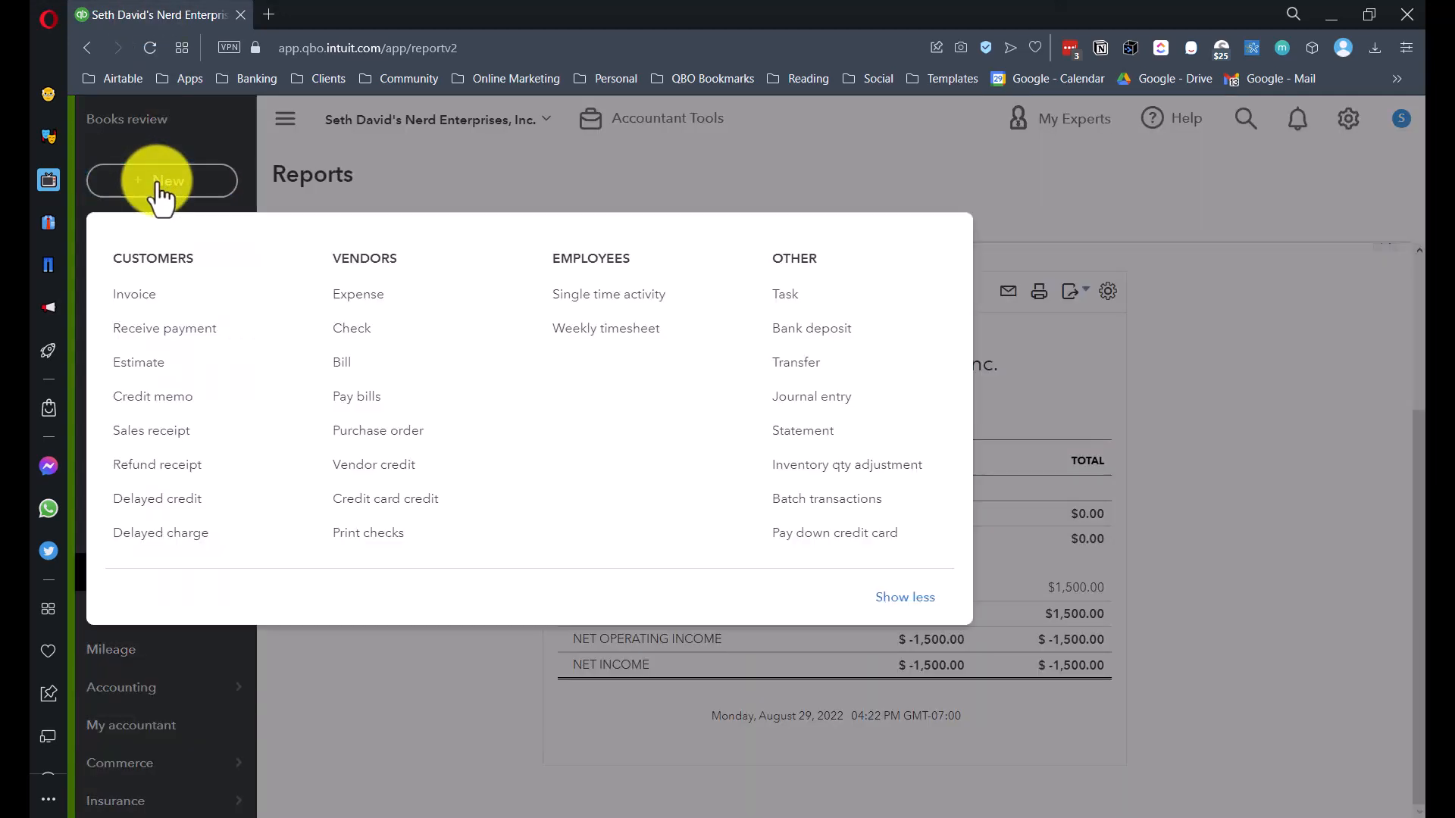
click(814, 401)
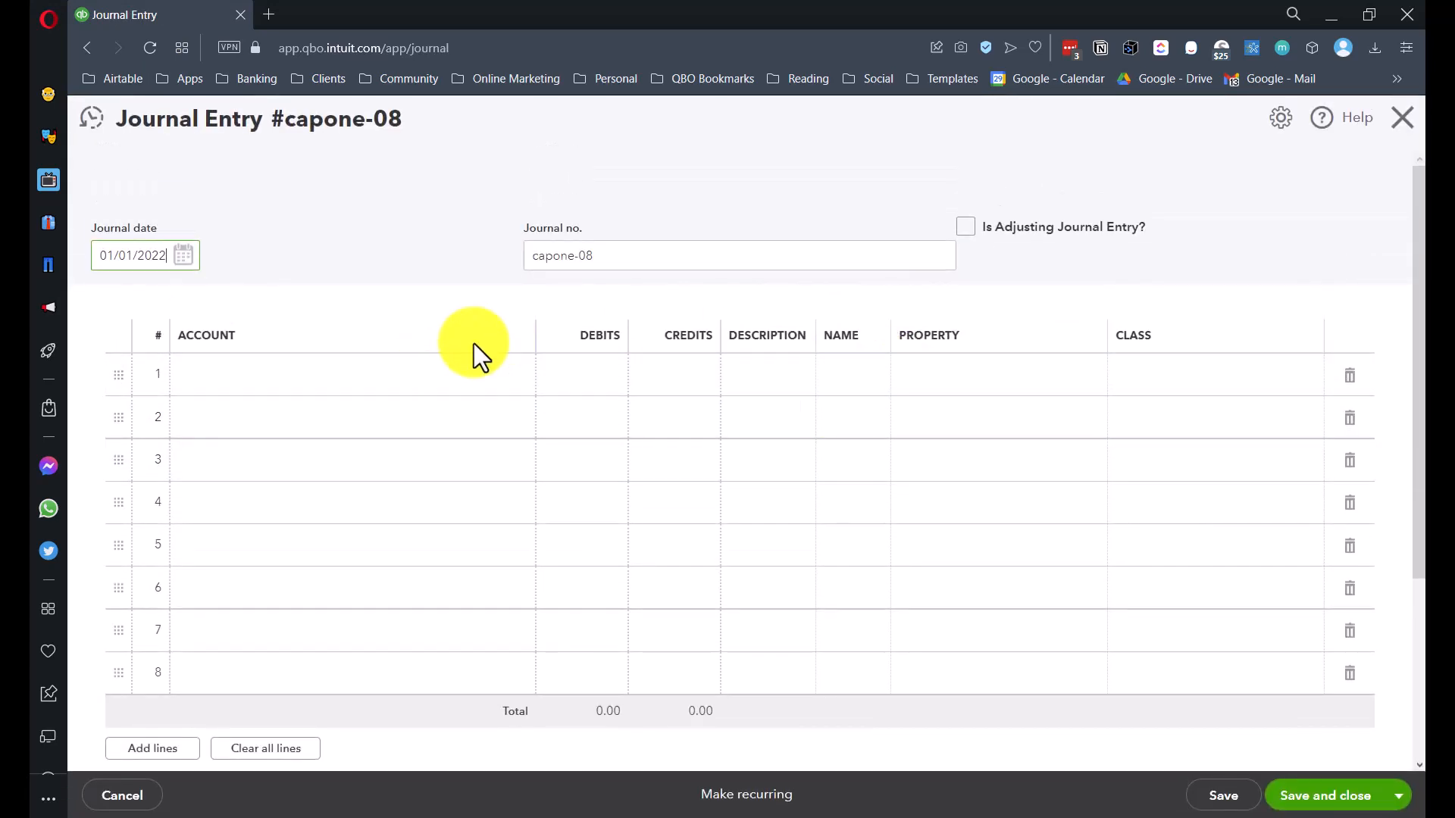
click(282, 377)
text(u)
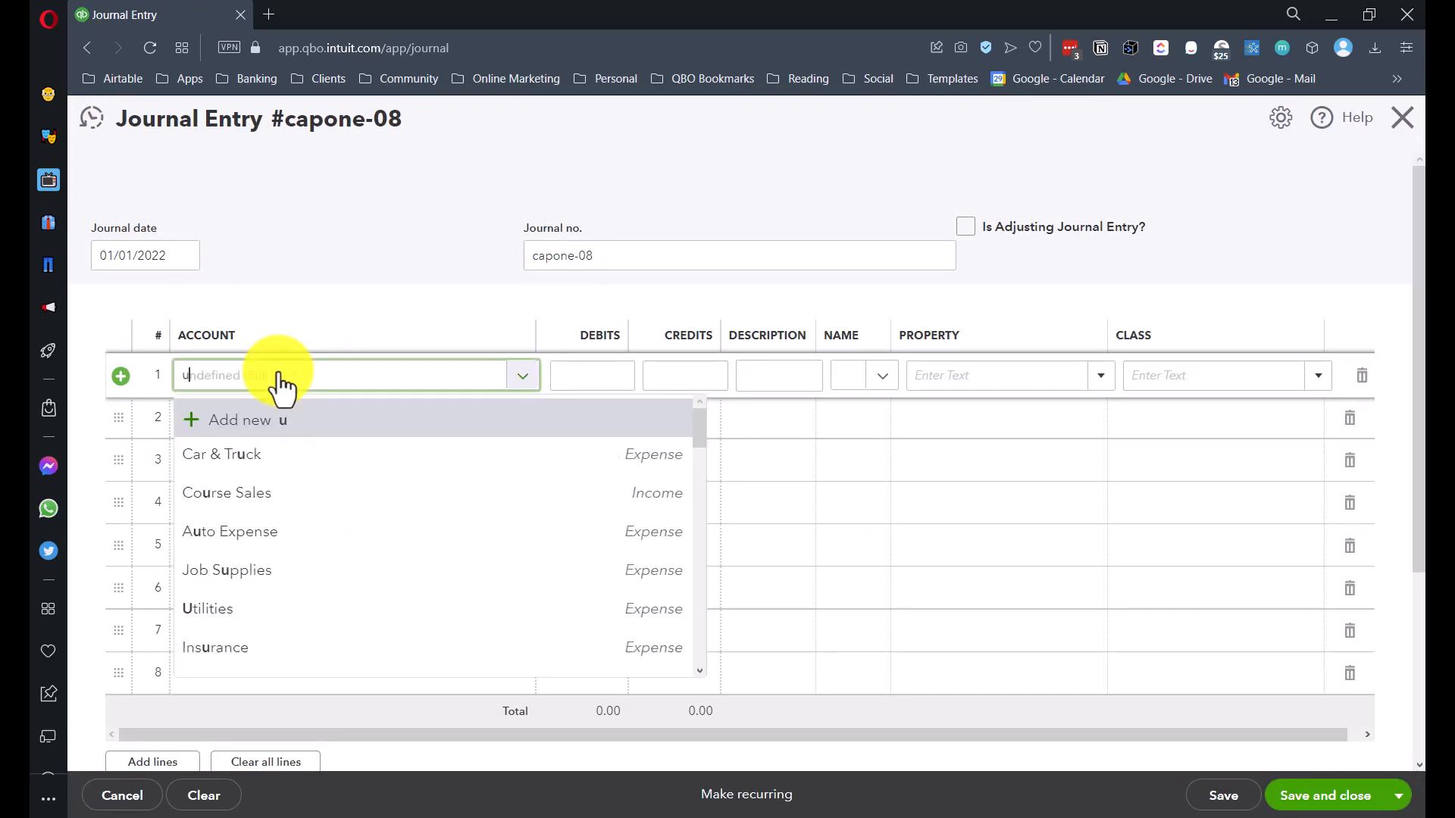
text(til)
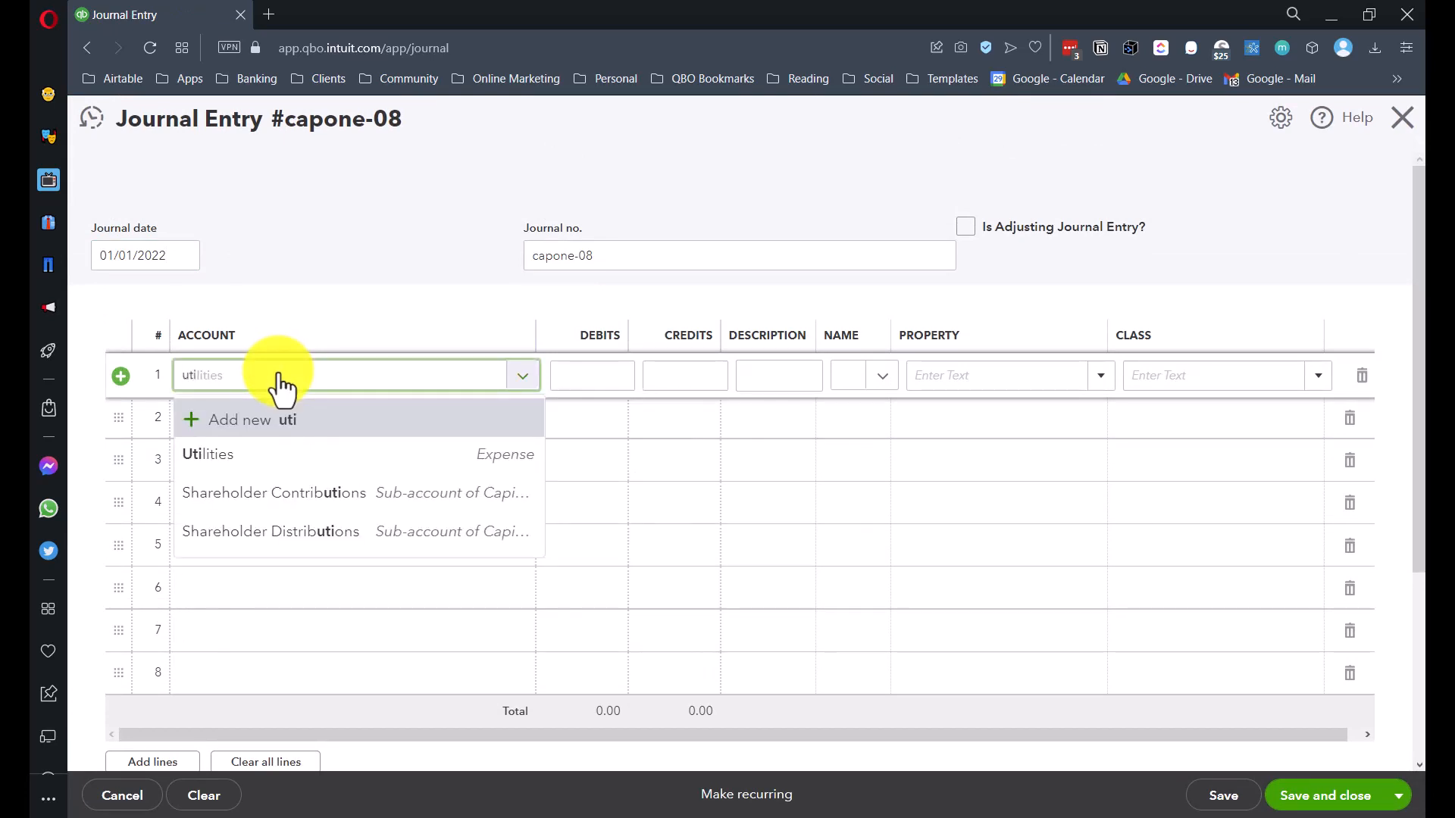
click(253, 454)
click(270, 429)
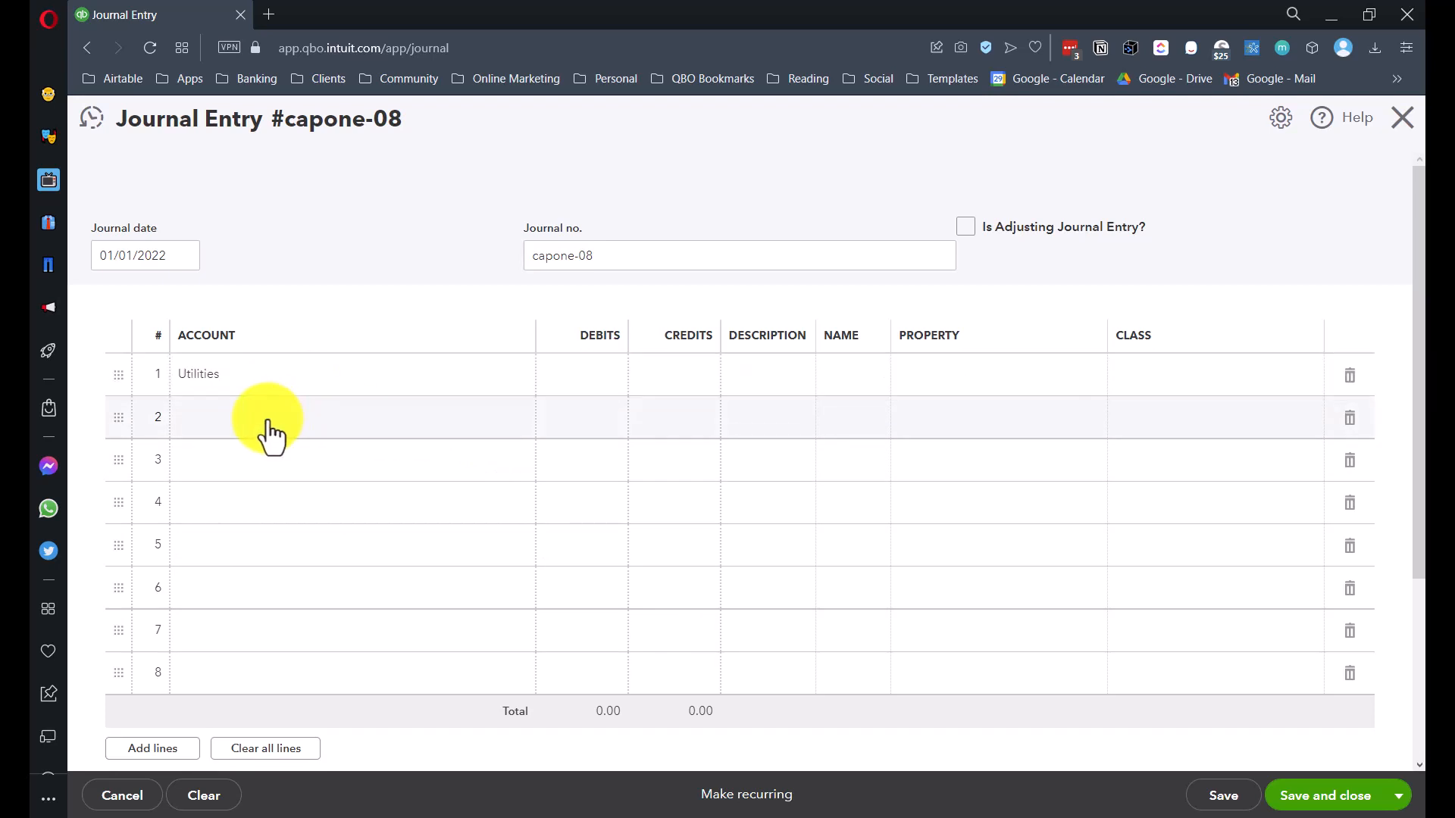
text(Util)
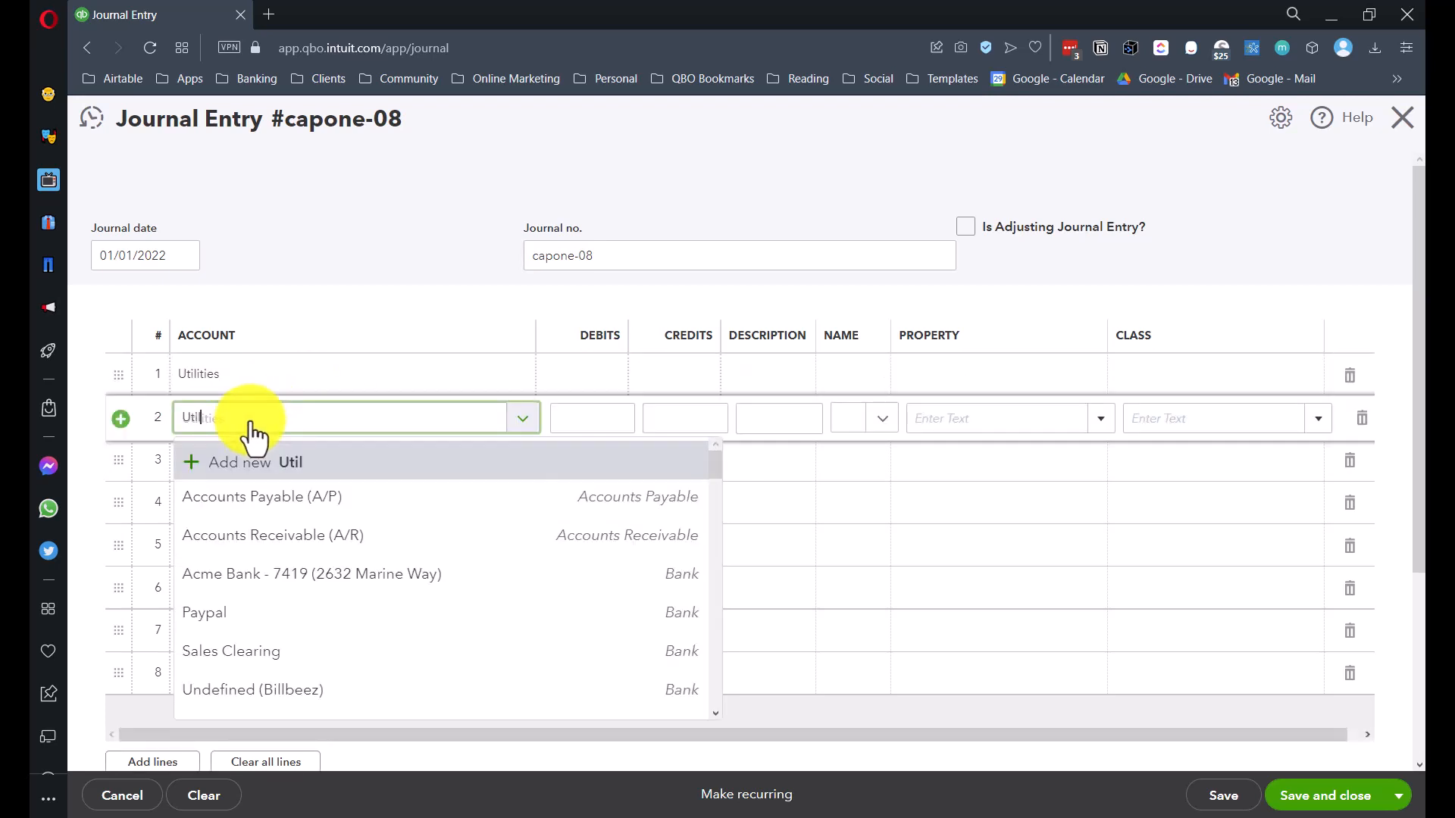
click(247, 497)
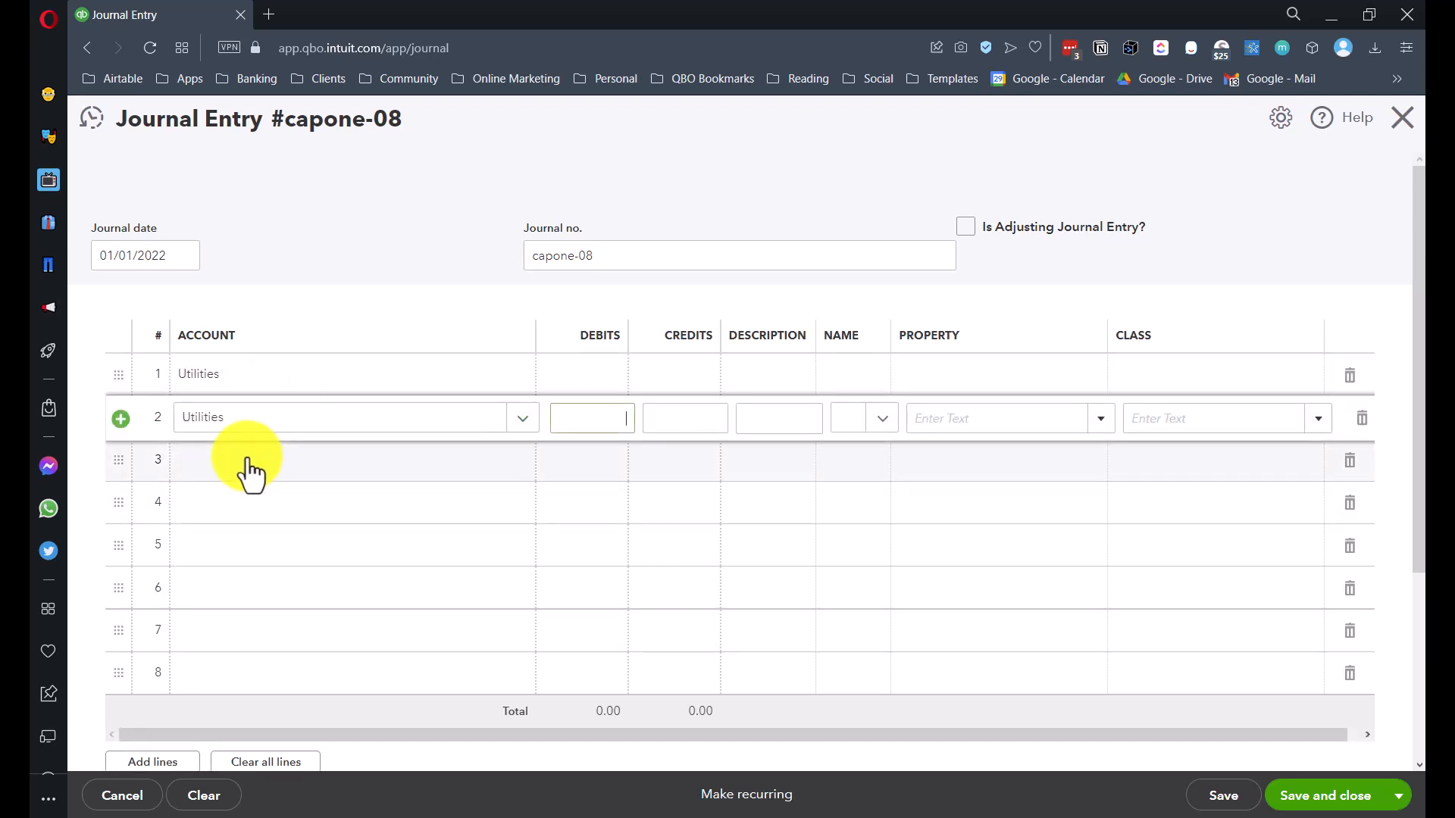
click(235, 487)
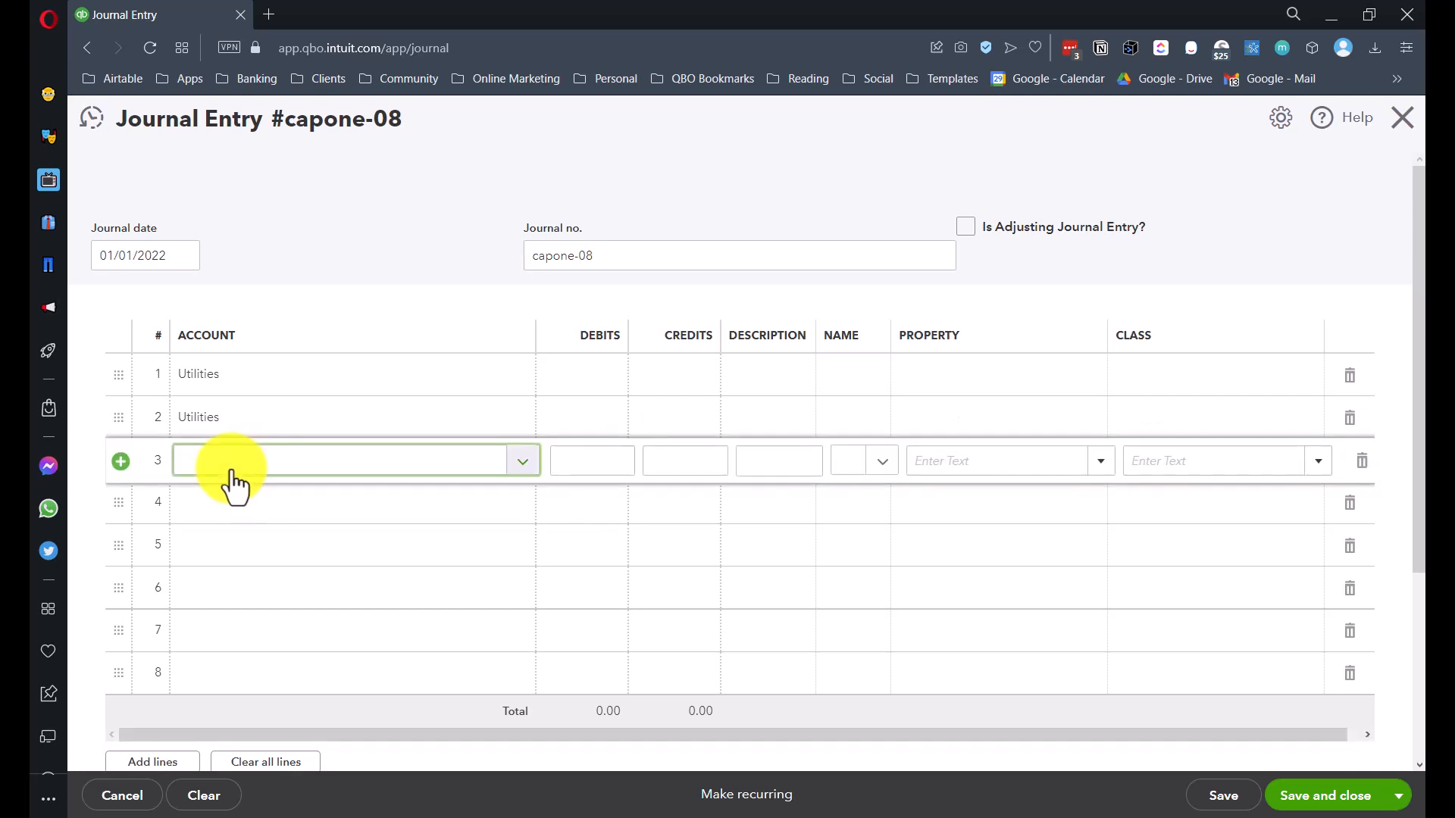
text(Util)
click(234, 545)
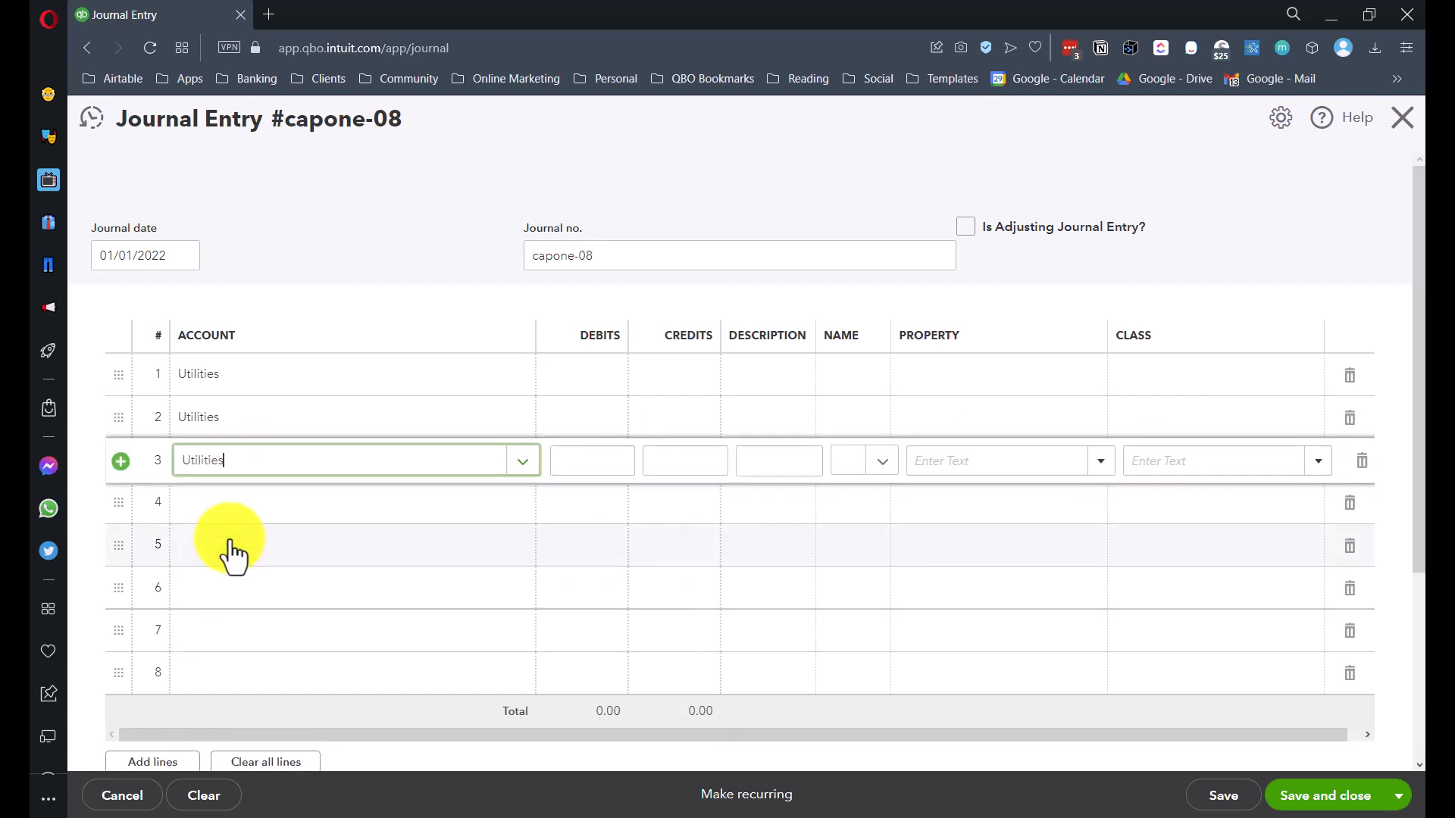
- Enter a 900.00 credit on line 1 and 450.00 debits on lines 2 and 3
click(681, 378)
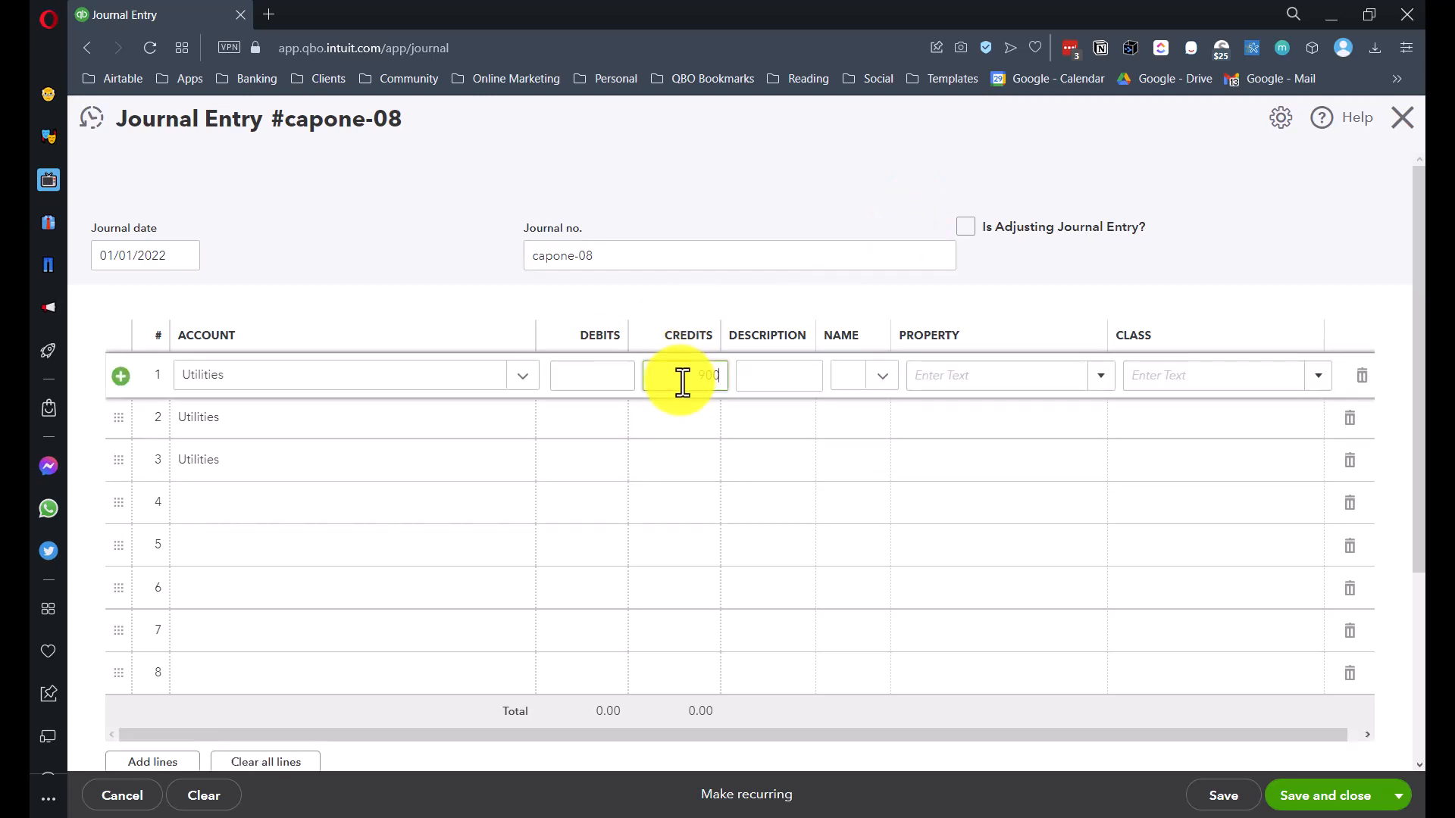
click(674, 419)
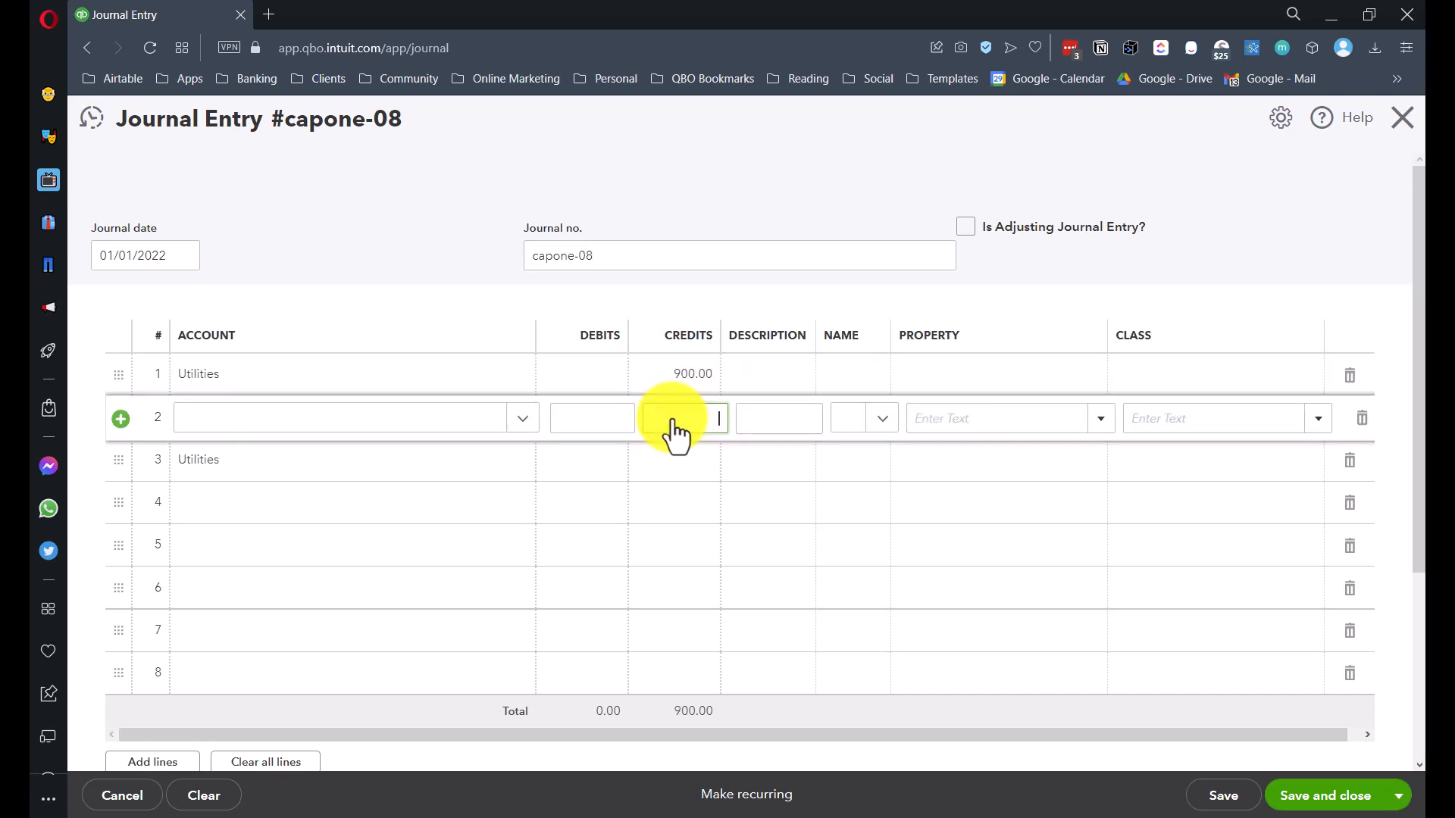
click(585, 422)
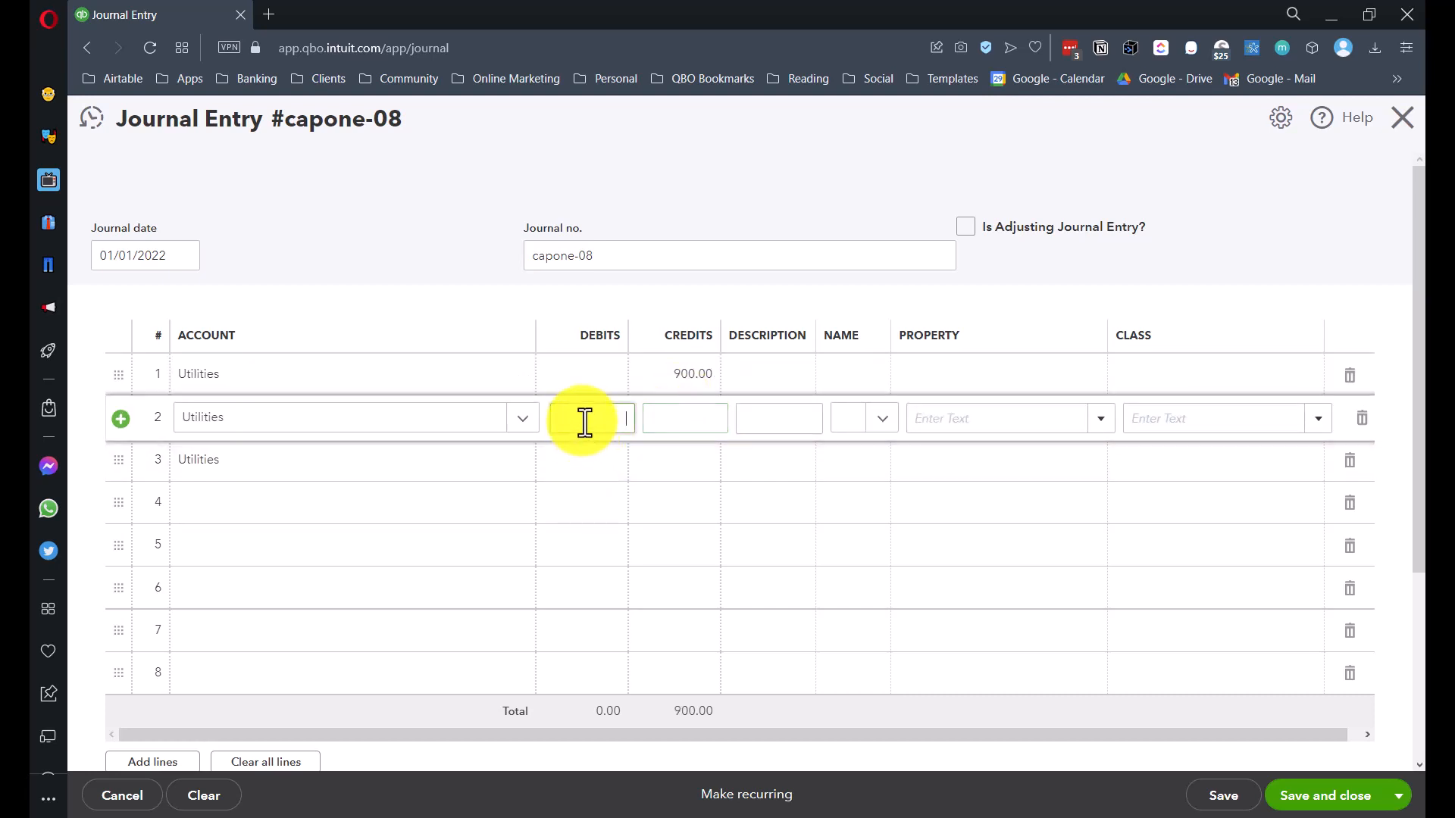
click(589, 464)
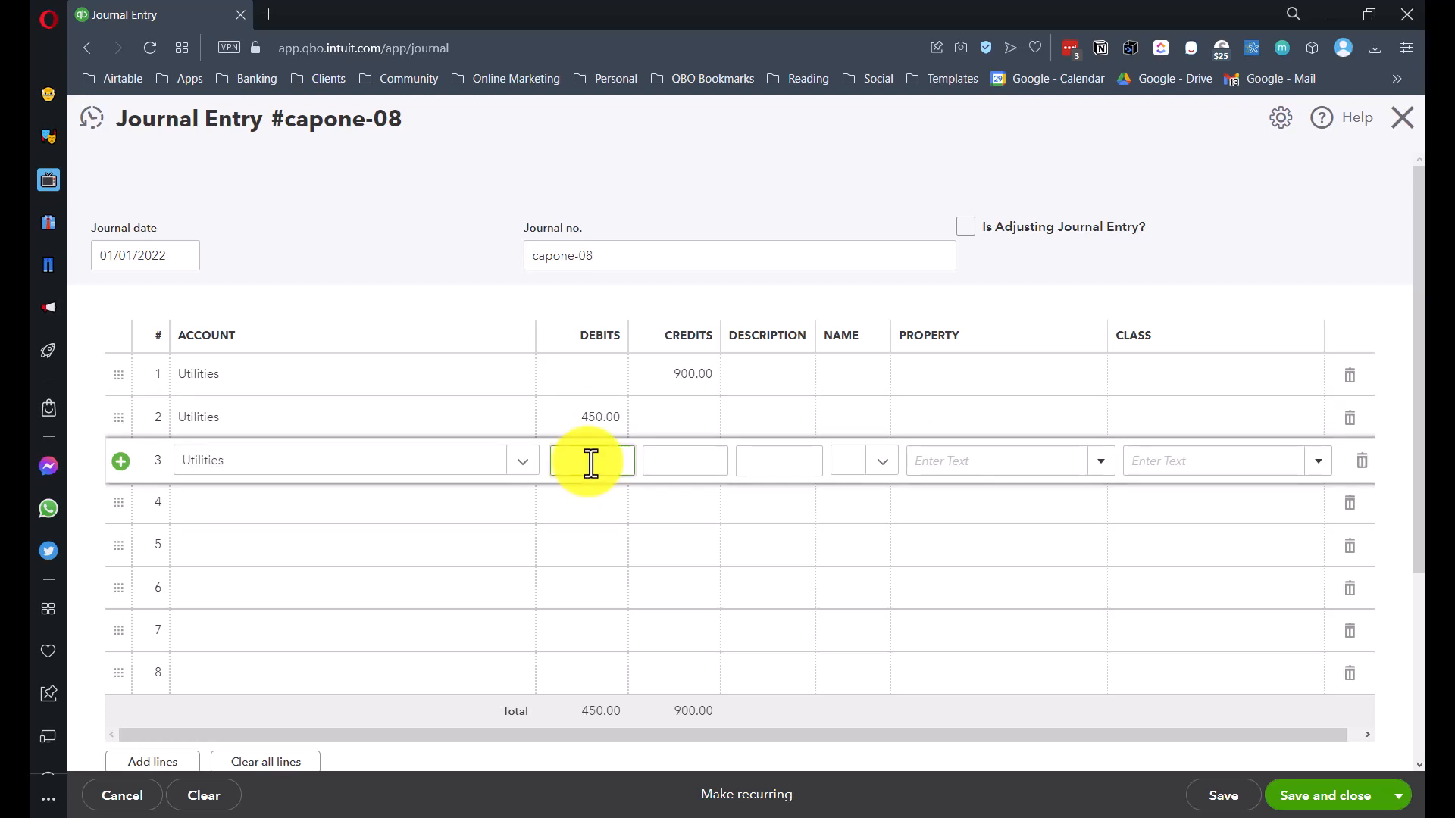
text(450)
key(Tab)
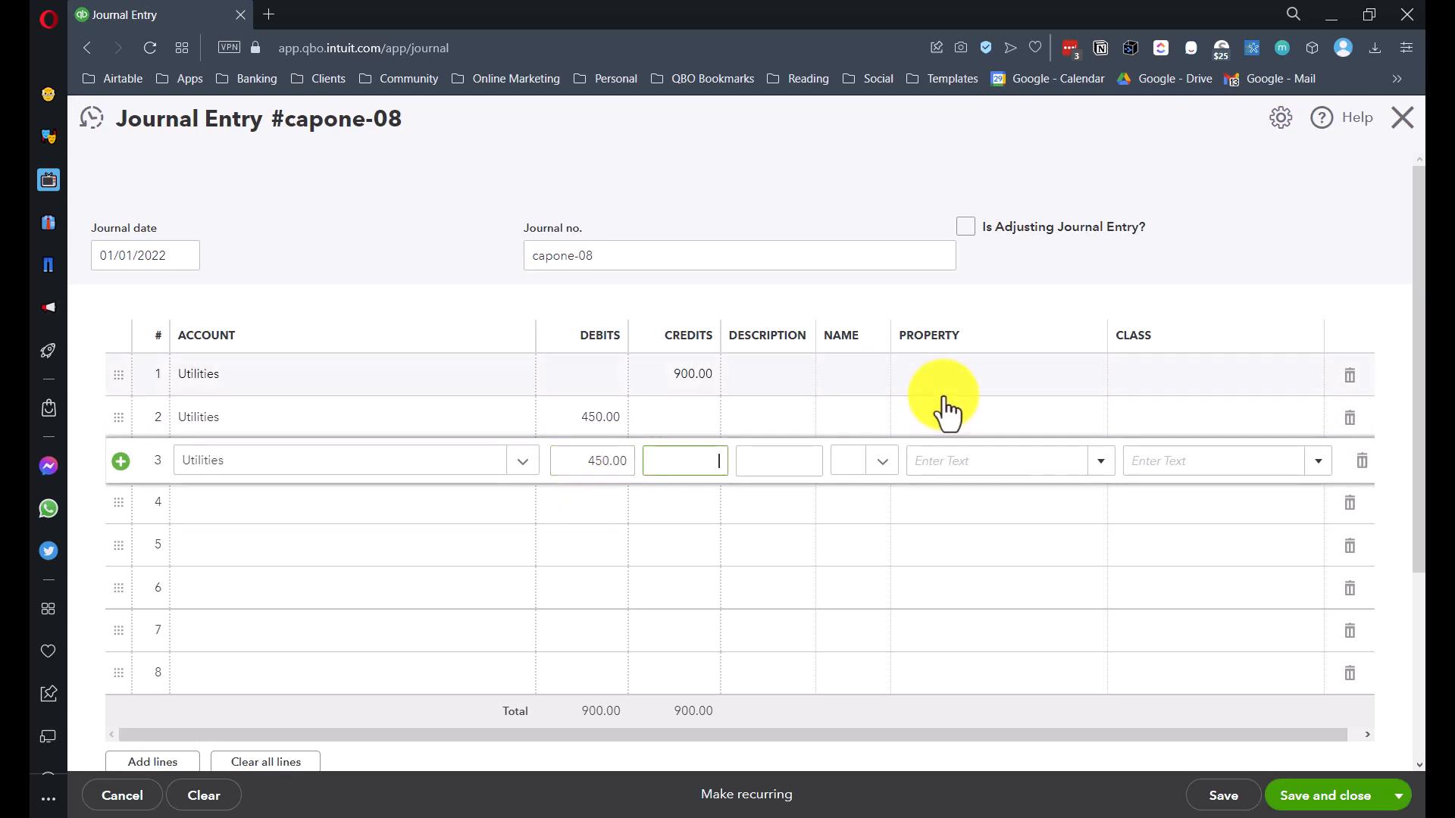
click(987, 387)
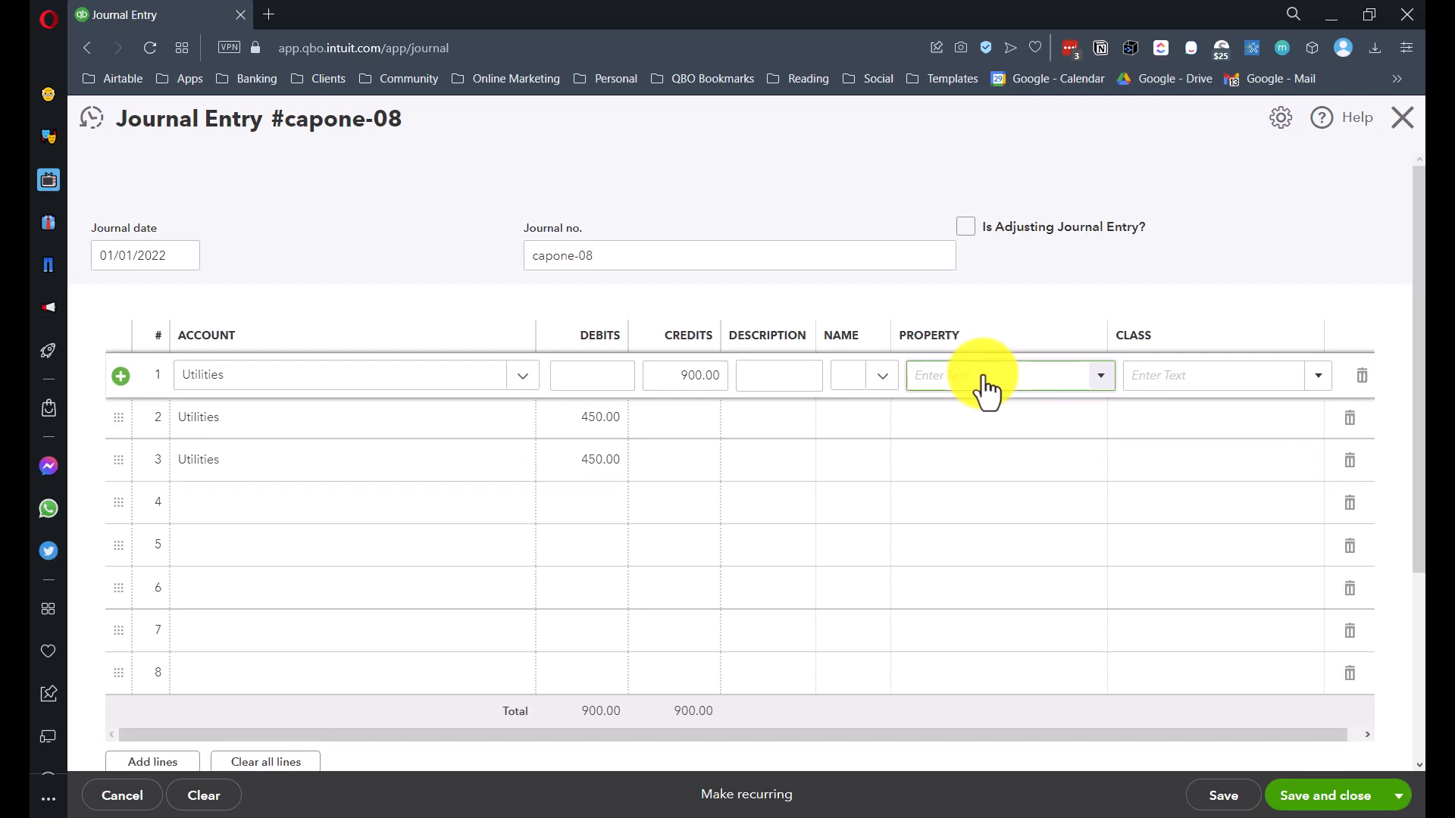
text(24)
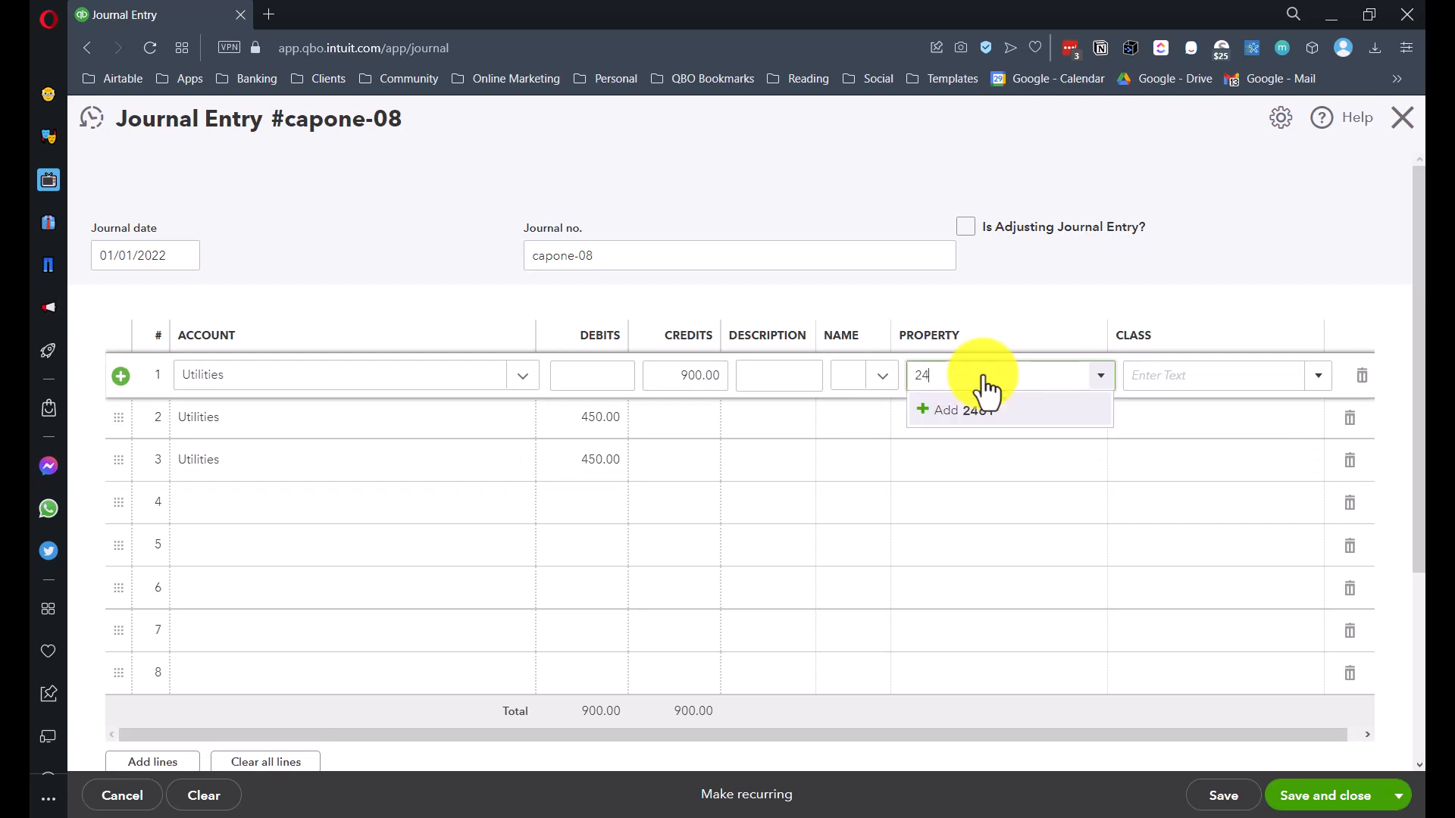
text(6116)
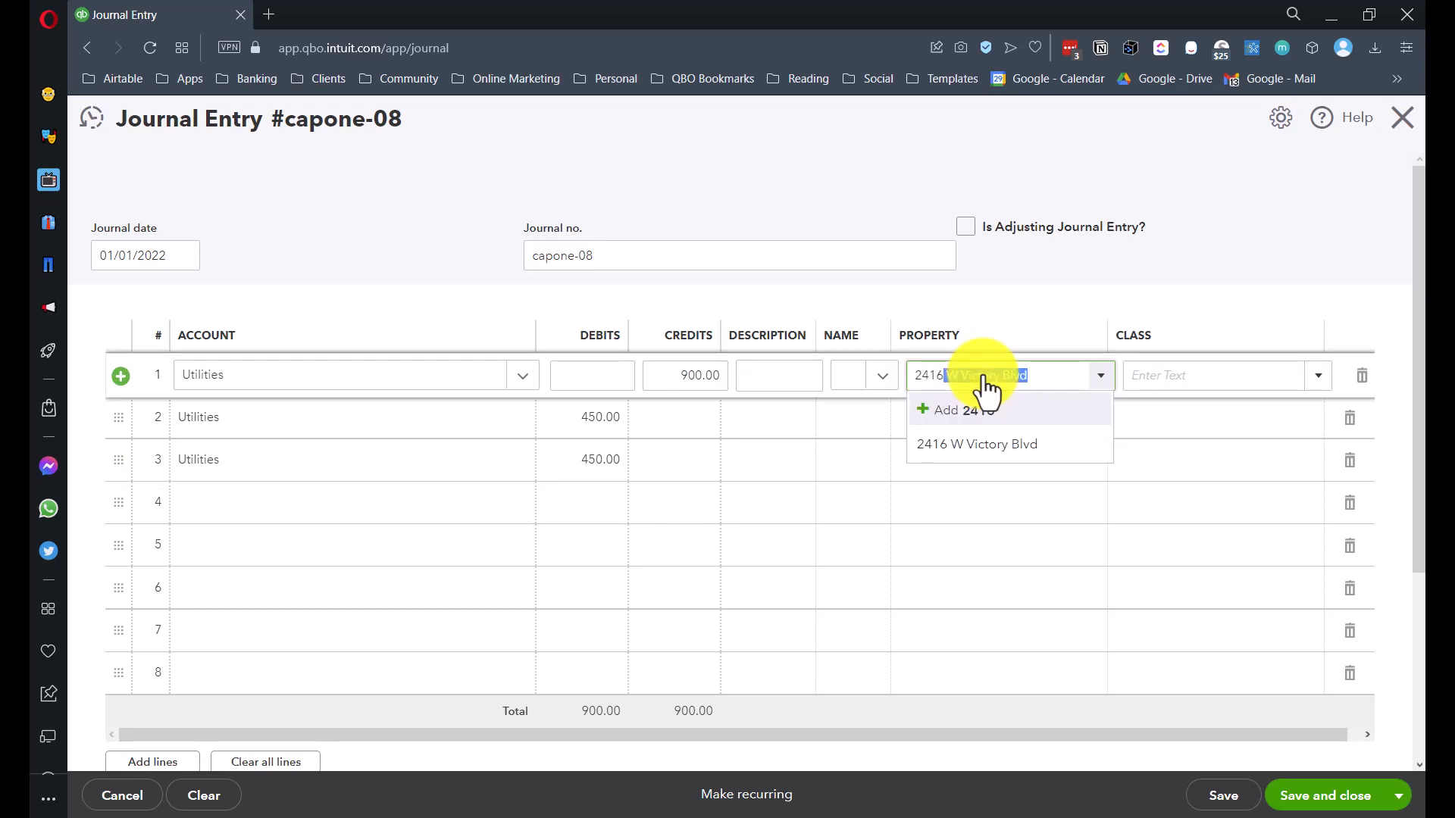
key(Return)
click(940, 423)
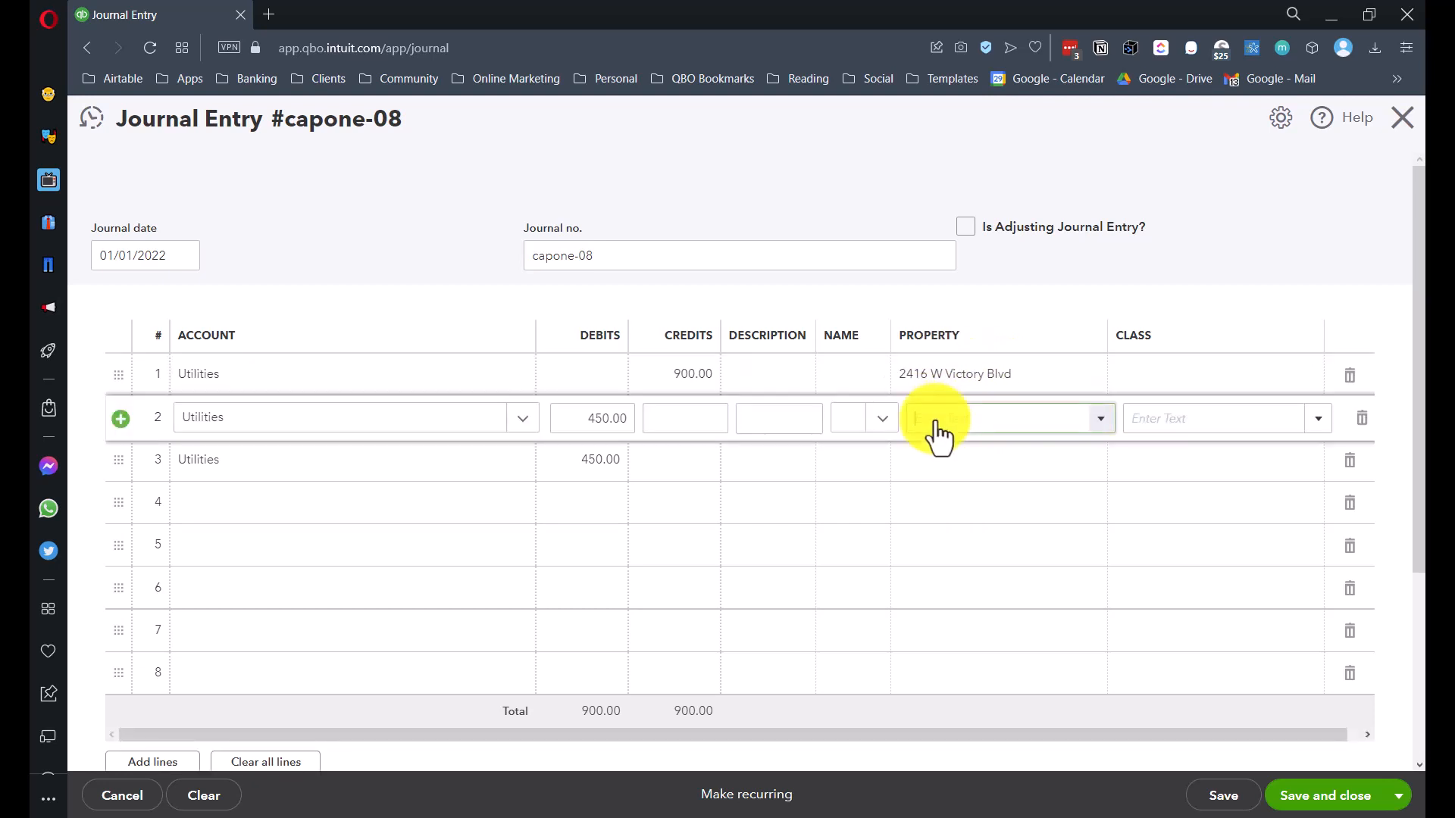
text(1600 Amphitheatre Parkway)
key(Return)
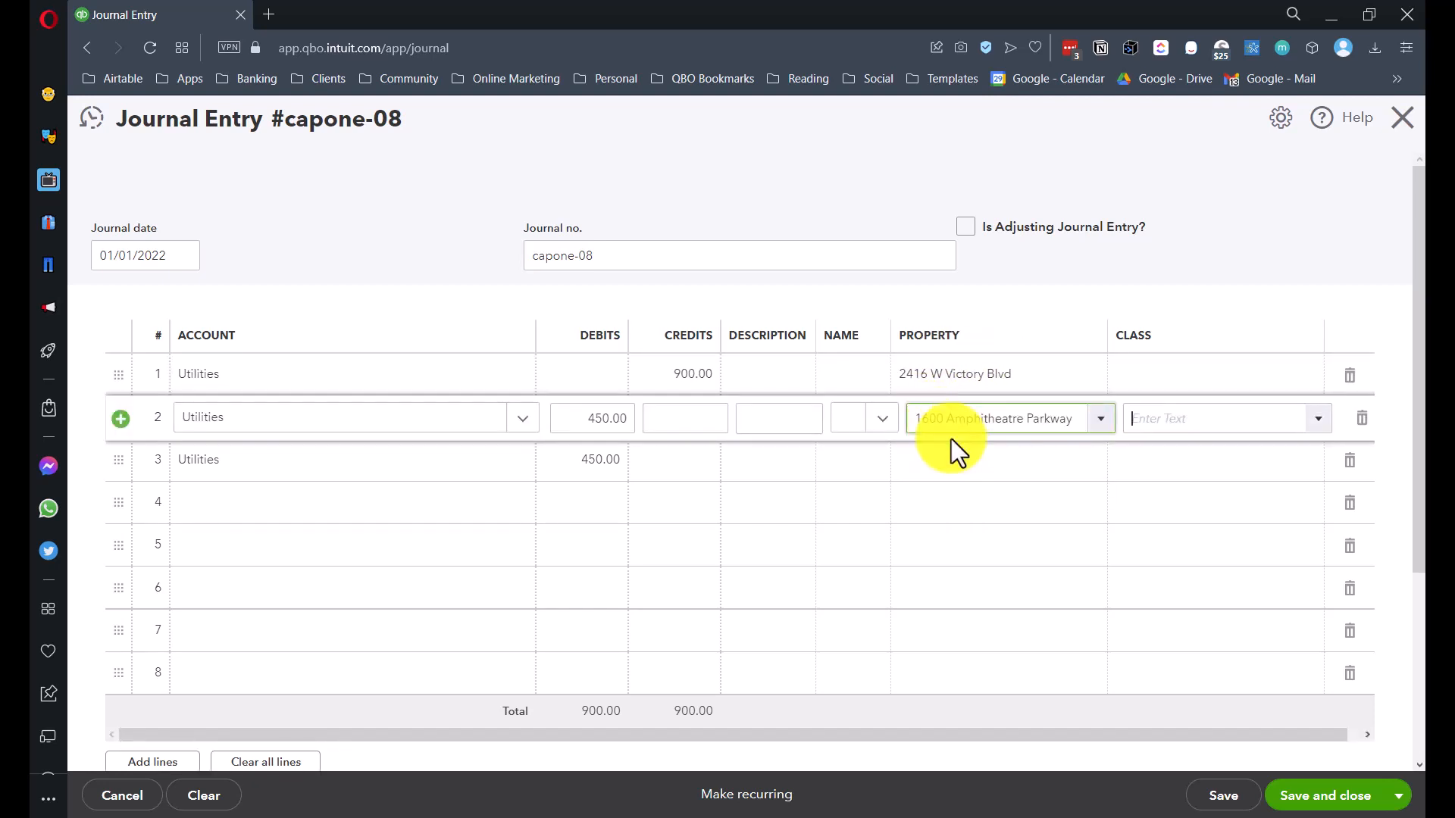
click(935, 482)
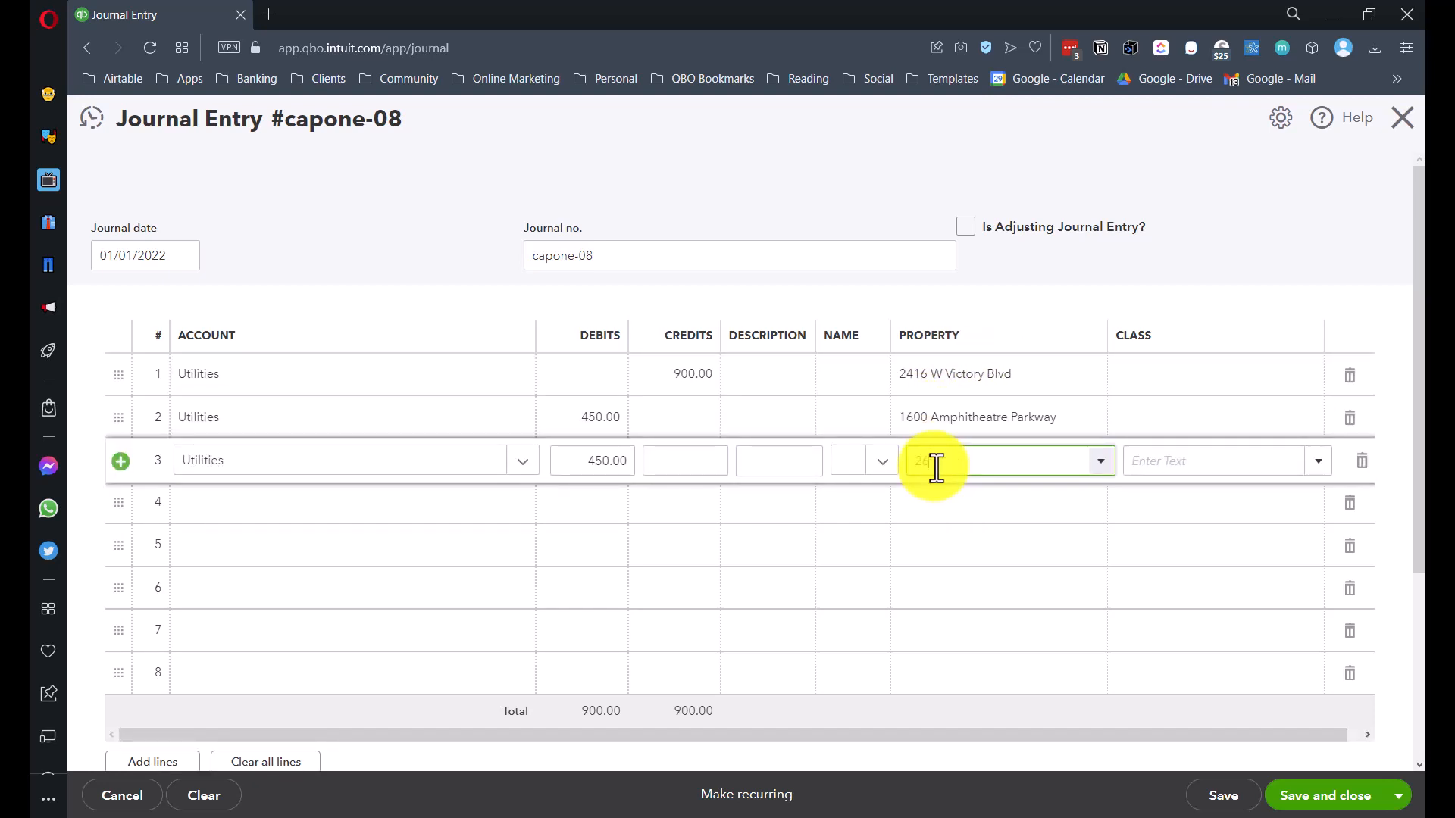
click(992, 535)
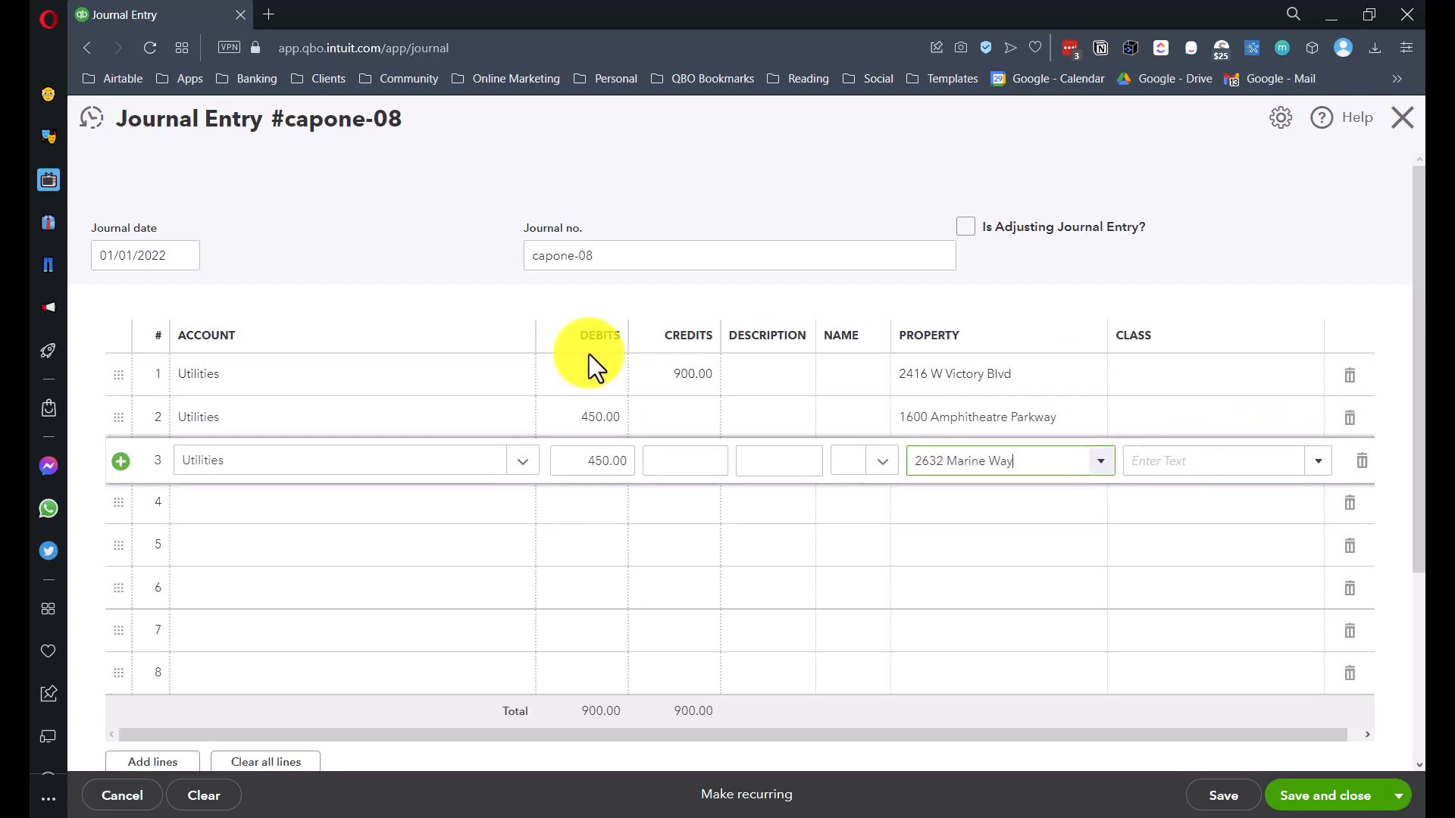
- Review the journal lines, then save and close the entry, confirming without a class
click(689, 376)
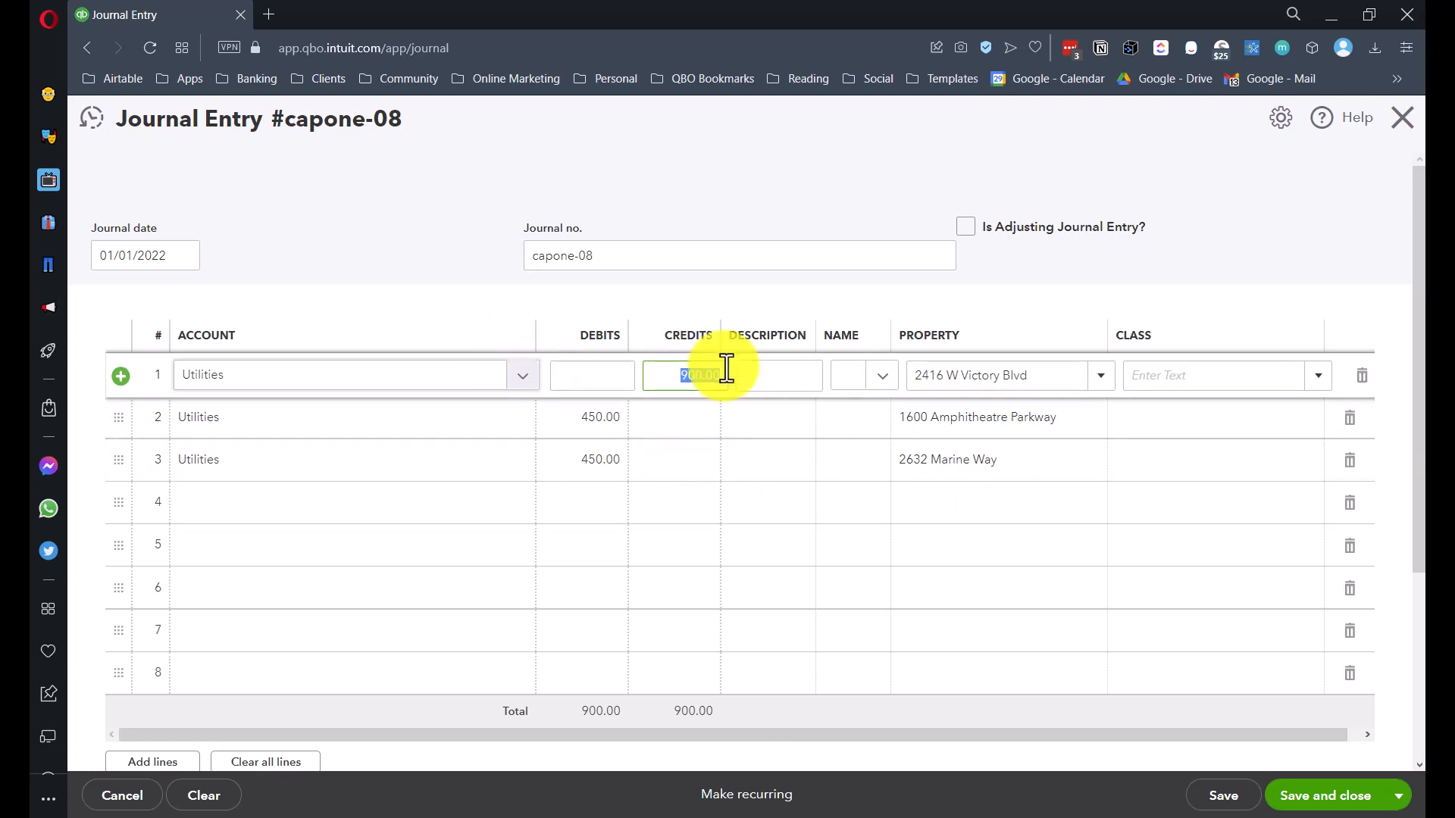
click(682, 375)
drag(714, 376, 534, 338)
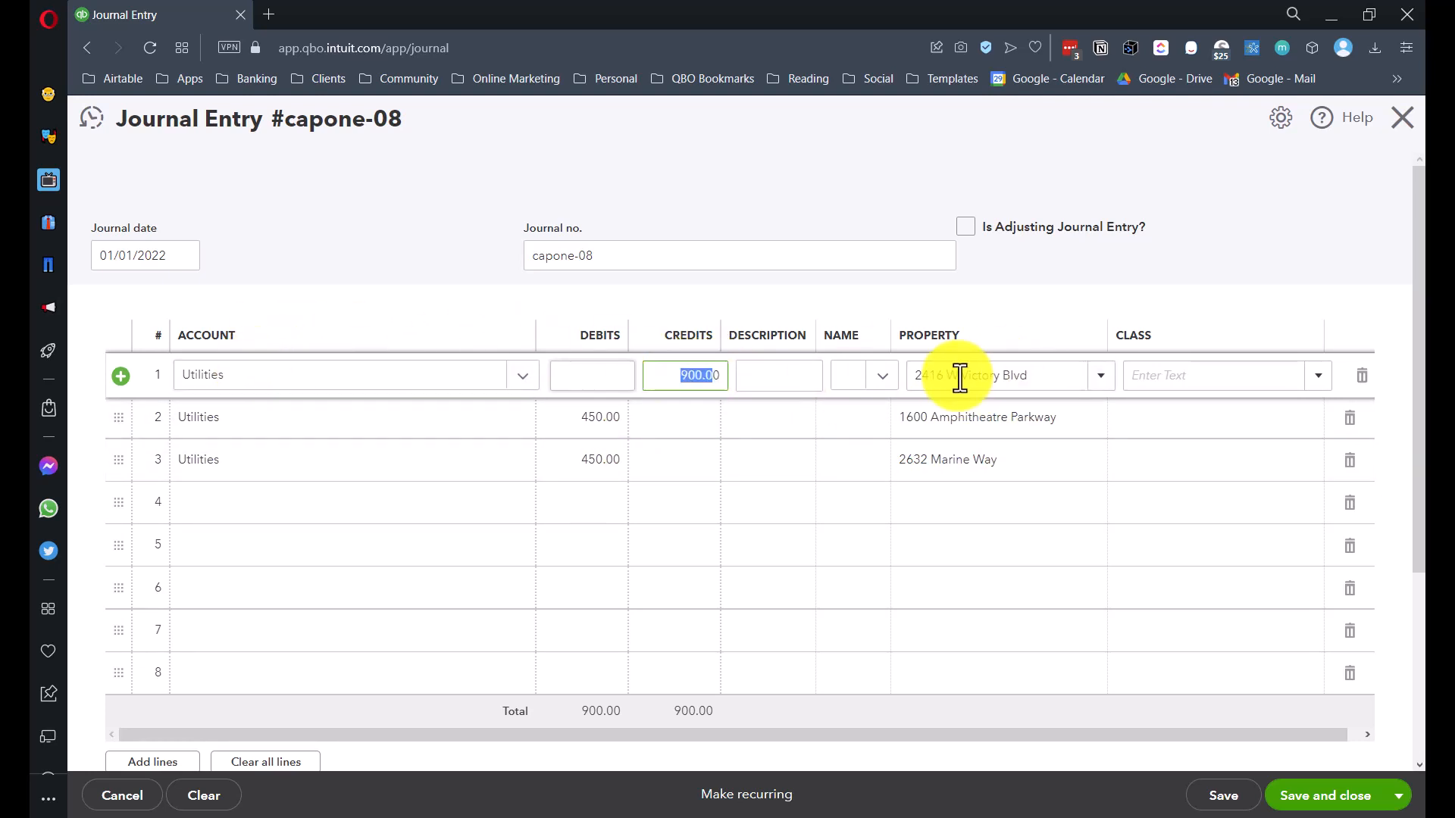
drag(1029, 375, 879, 379)
click(582, 422)
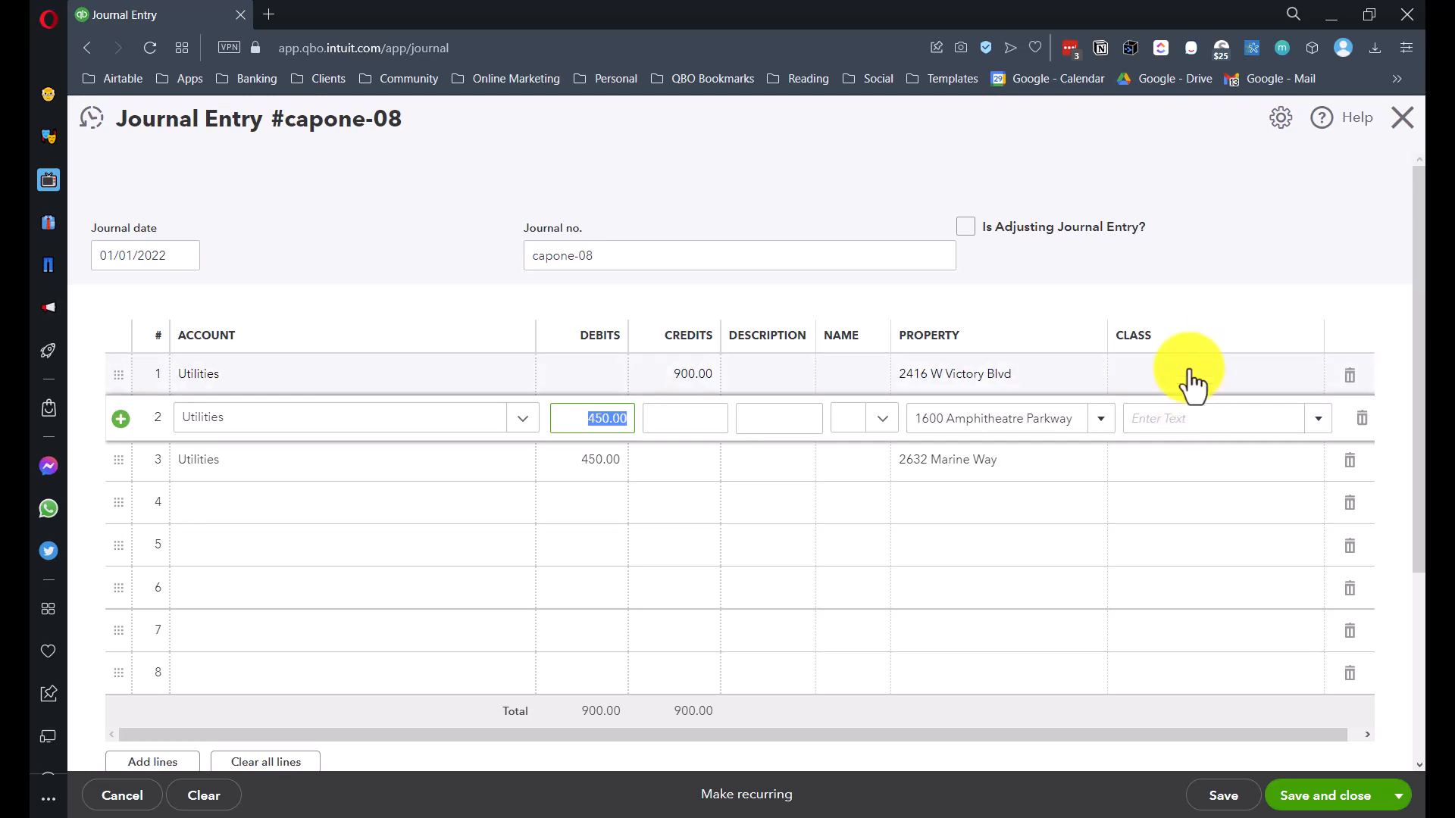
click(1291, 796)
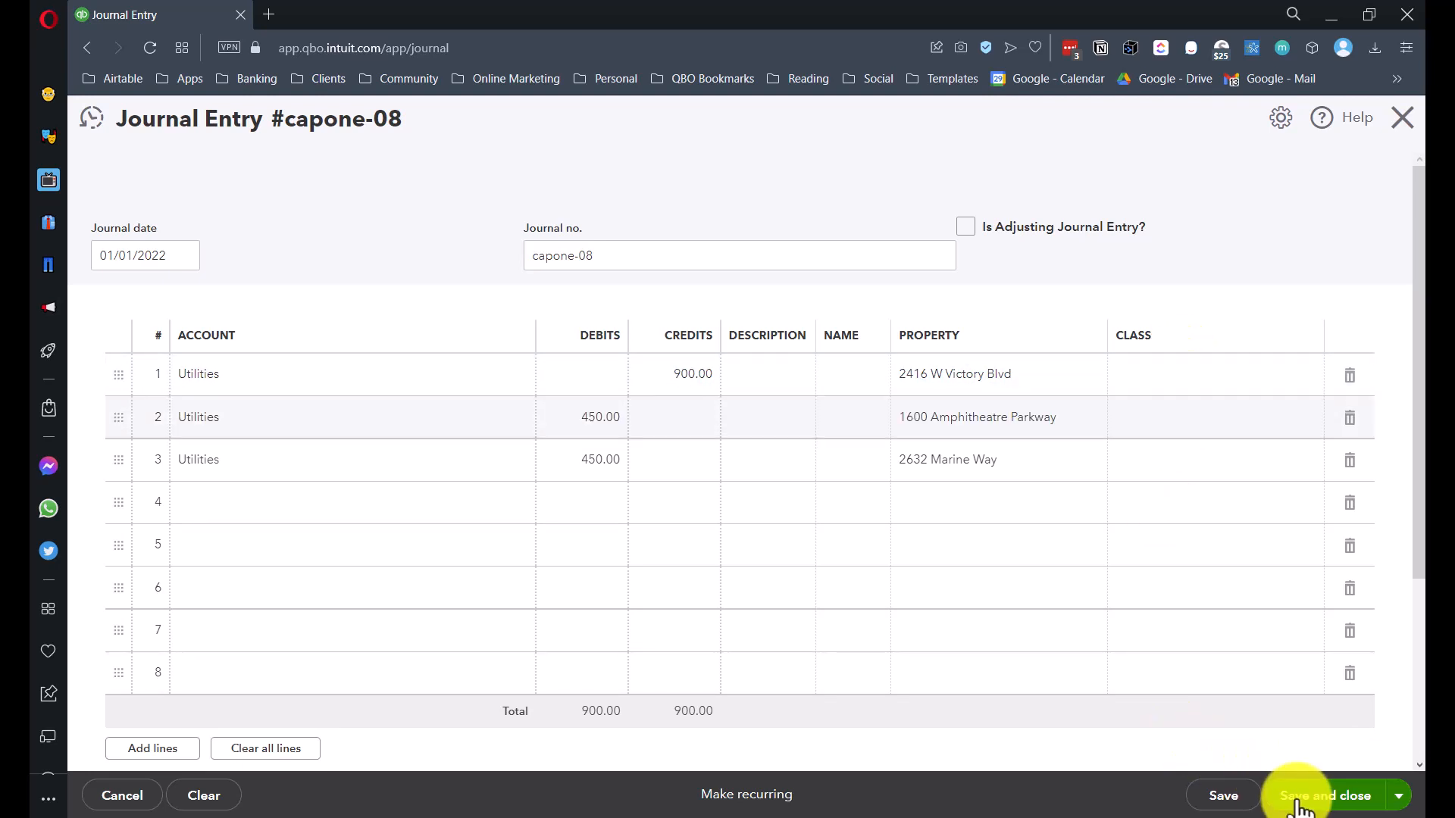
click(919, 500)
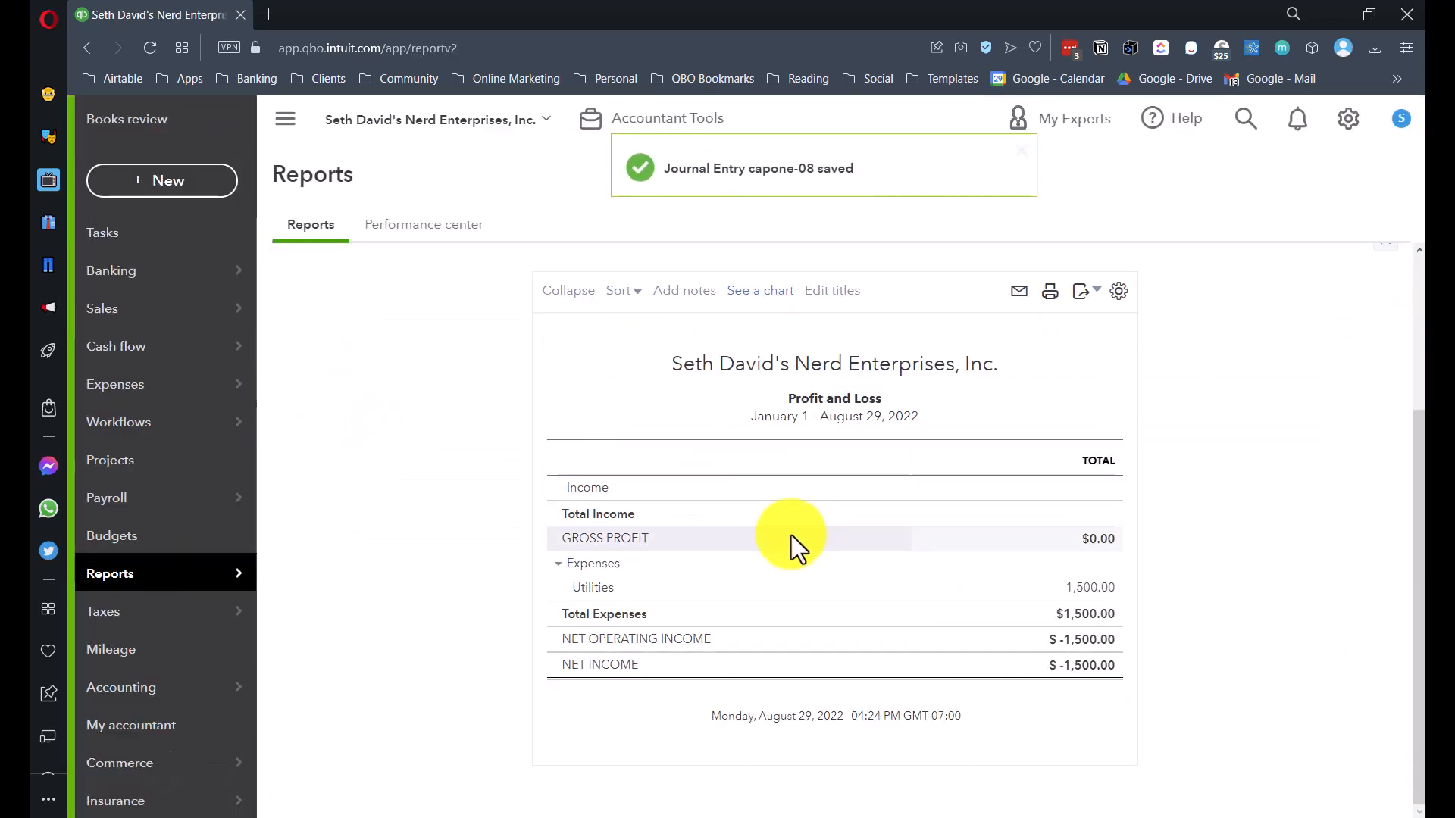
- Rerun Profit and Loss by Properties to see Utilities split 450/600/450 across the addresses
click(407, 447)
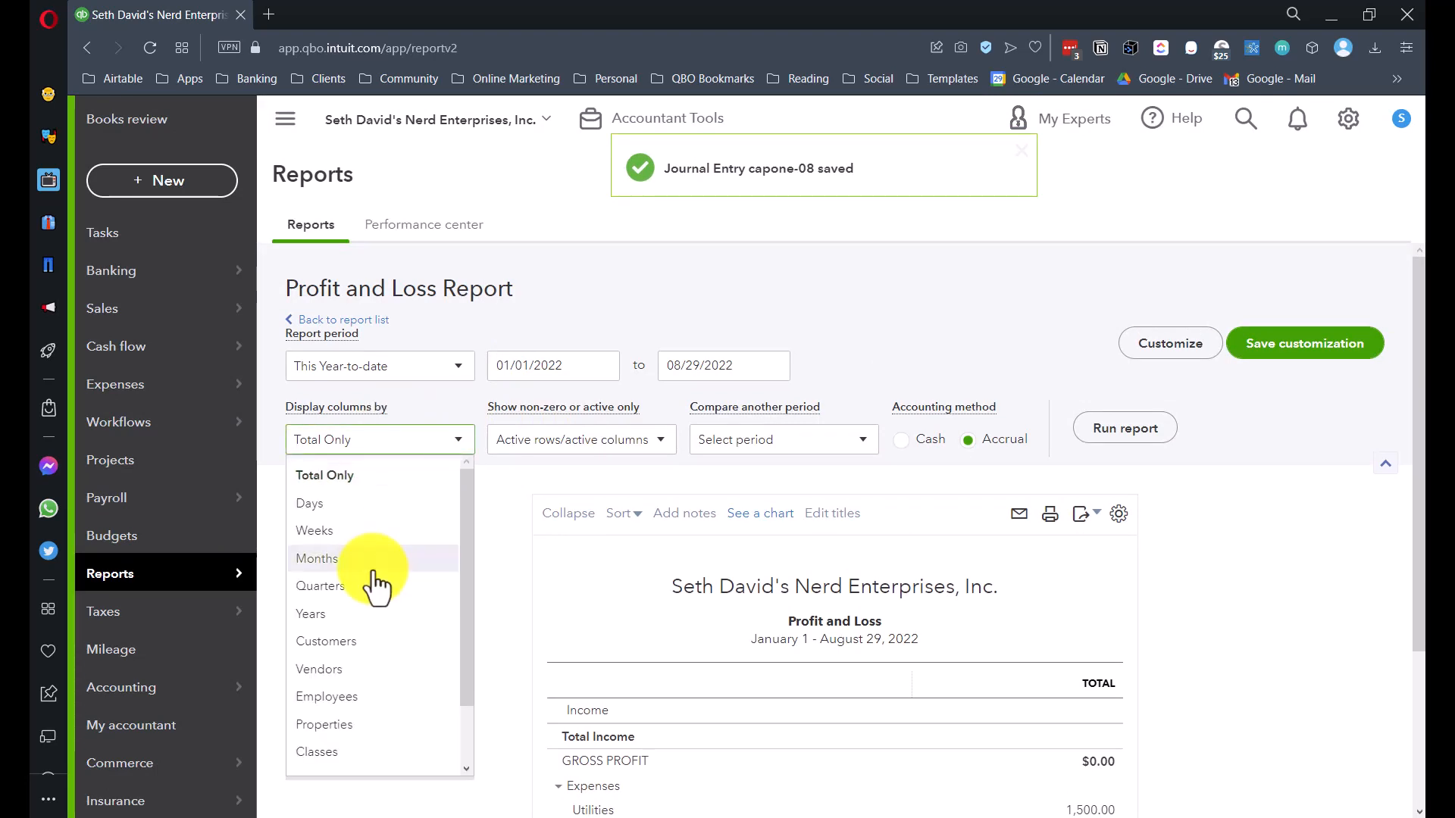
click(320, 752)
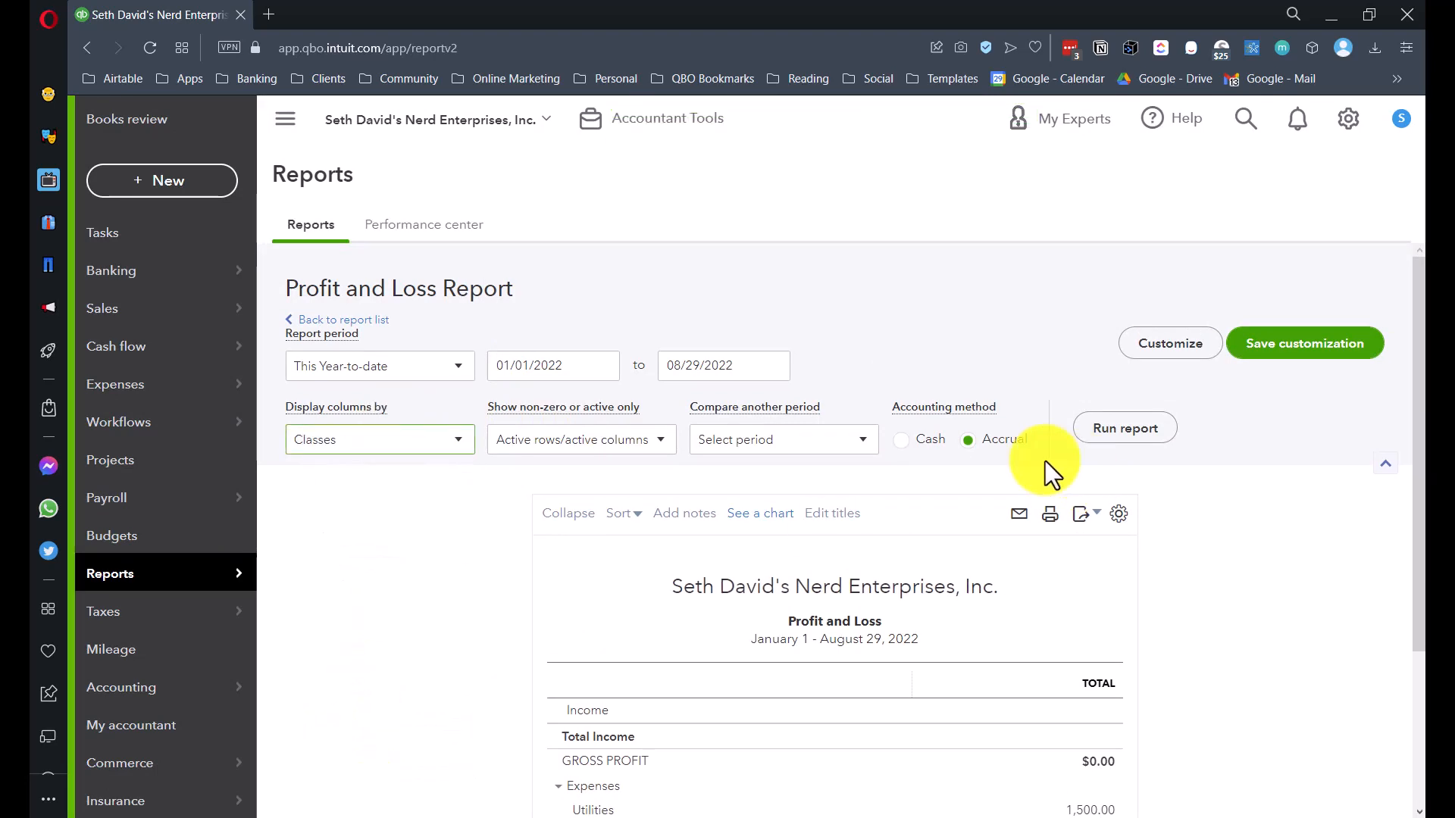
click(406, 444)
click(325, 733)
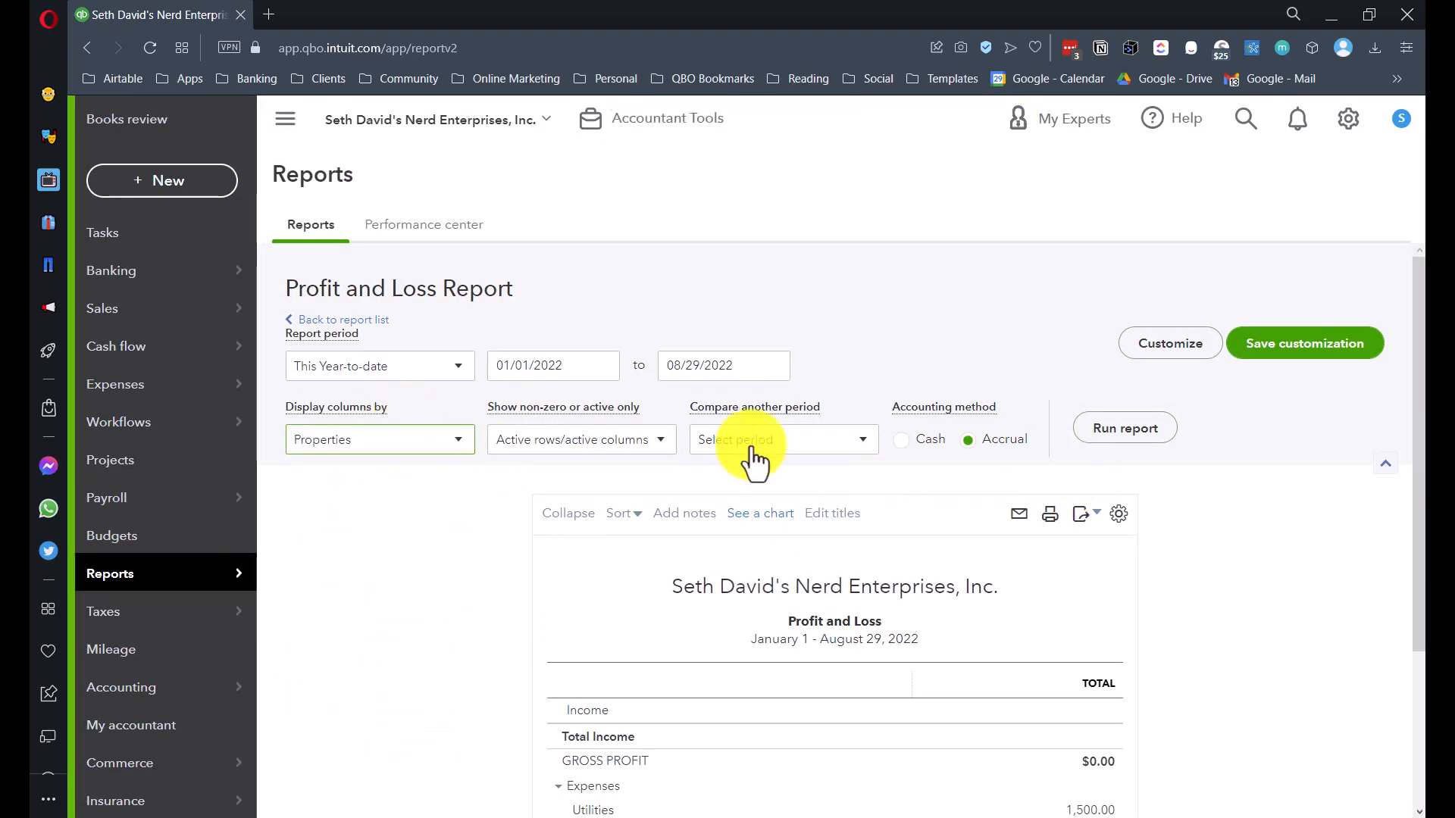
click(1114, 432)
scroll(1113, 443, down, 3)
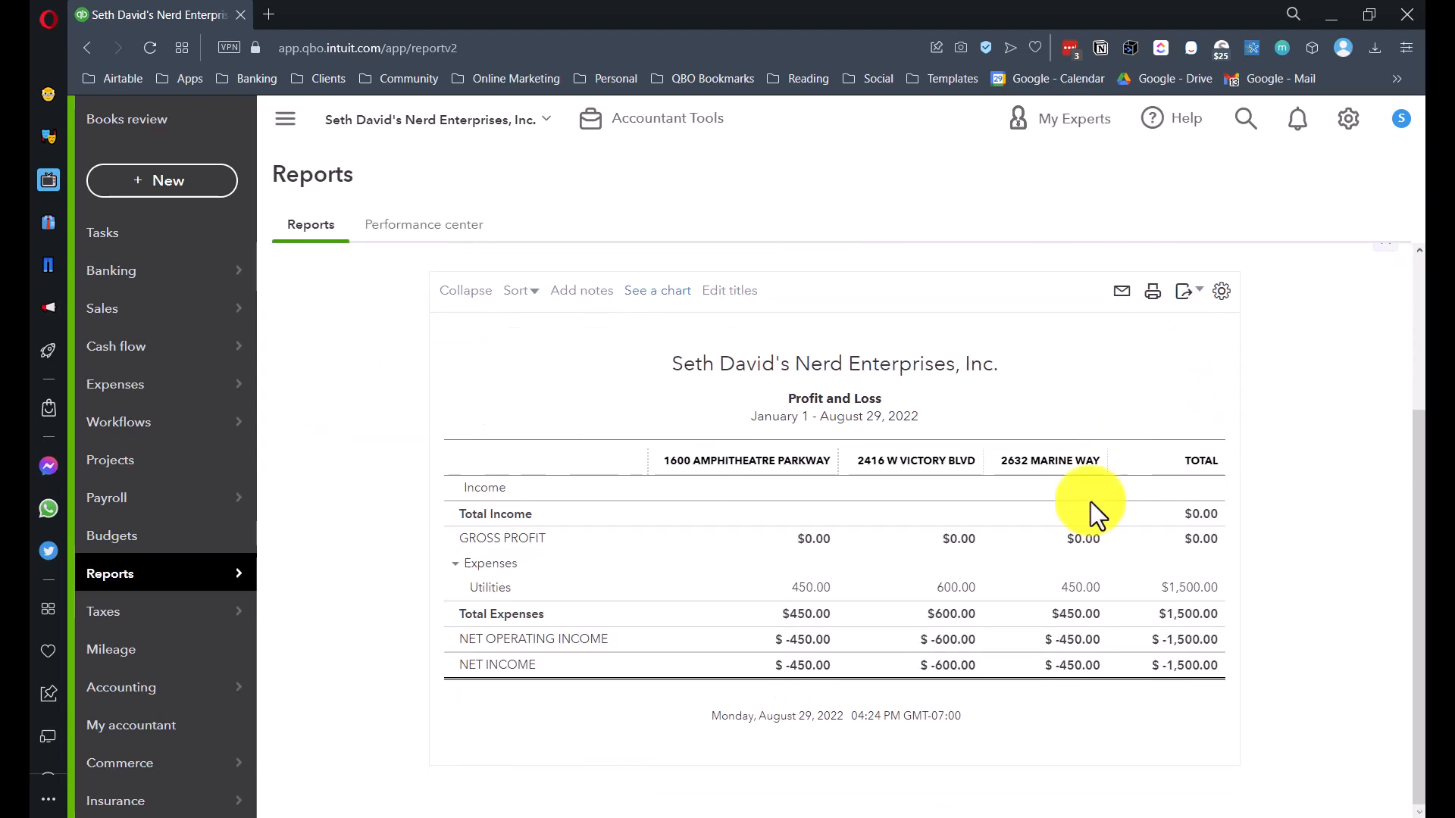
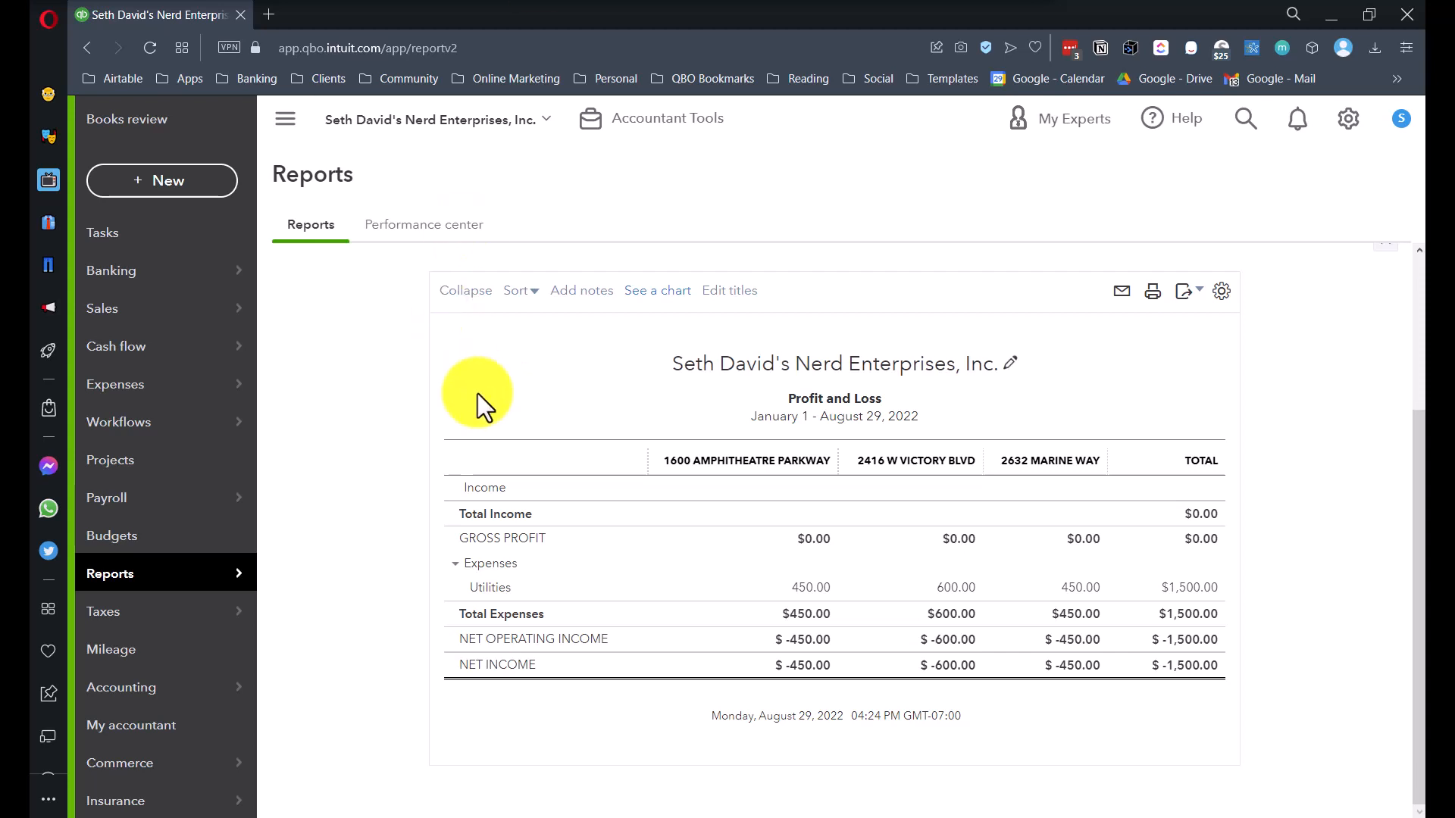
- Open the Balance Sheet report from the Reports list
scroll(454, 424, up, 3)
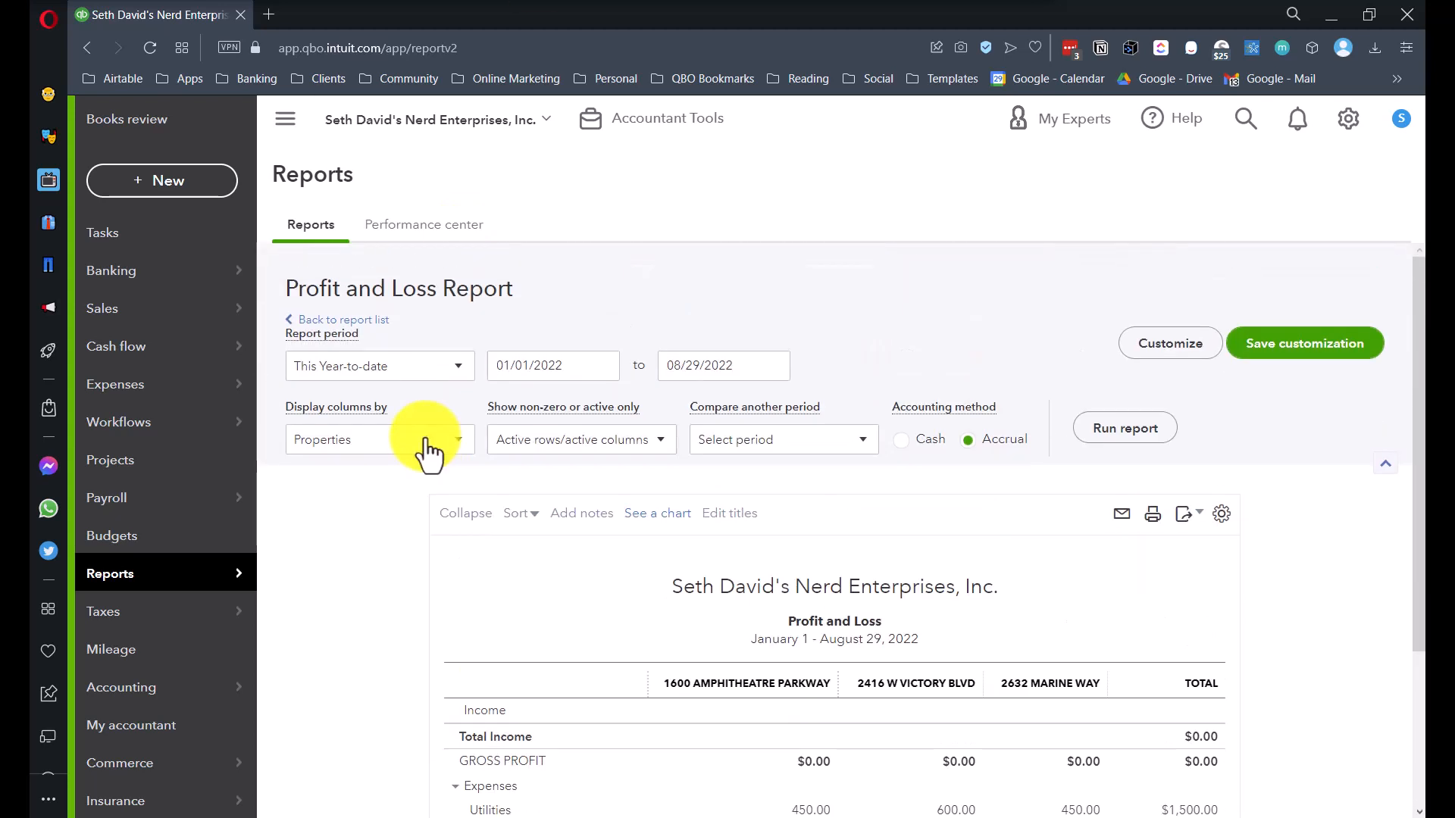
click(106, 579)
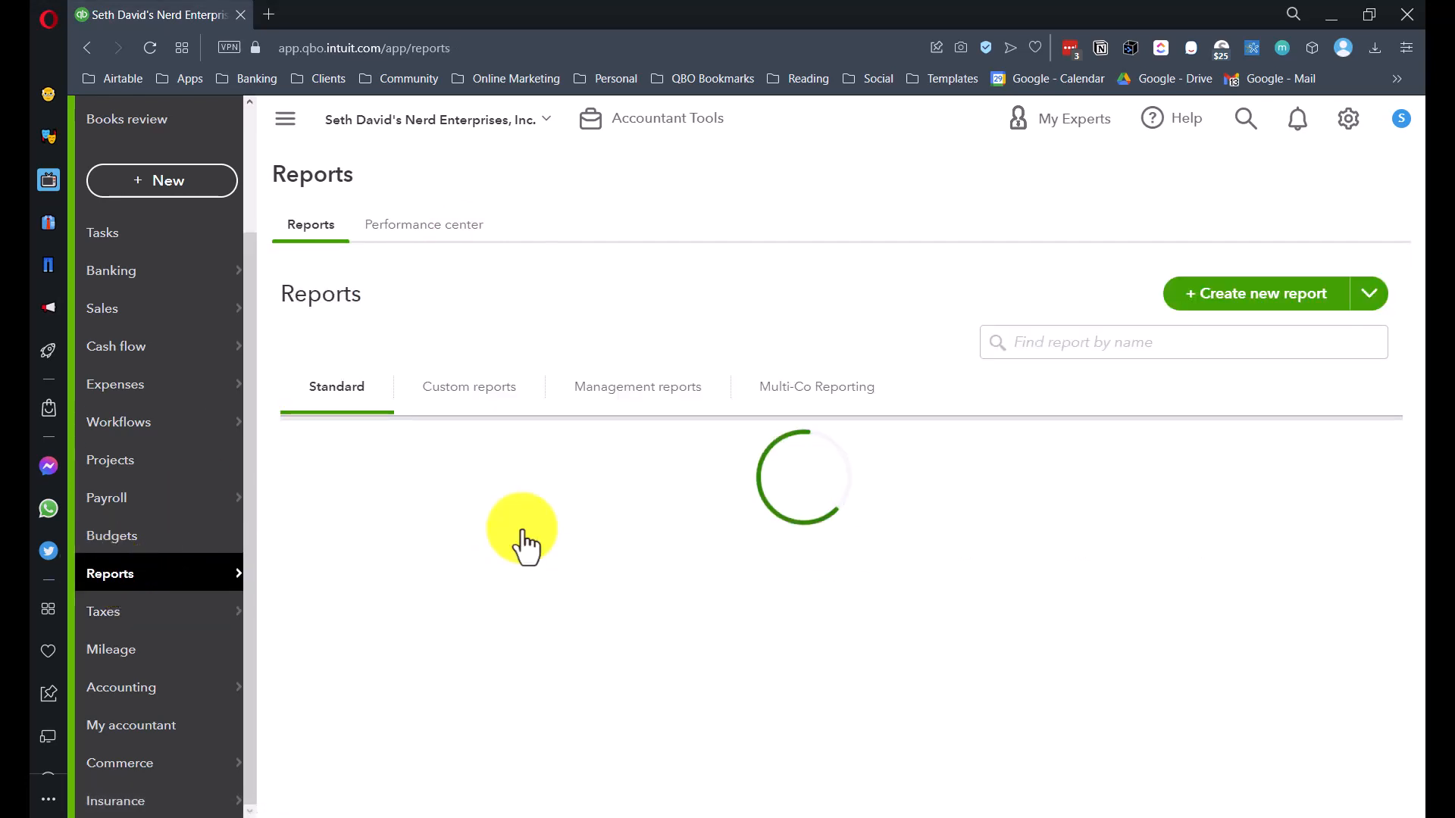
scroll(461, 602, down, 3)
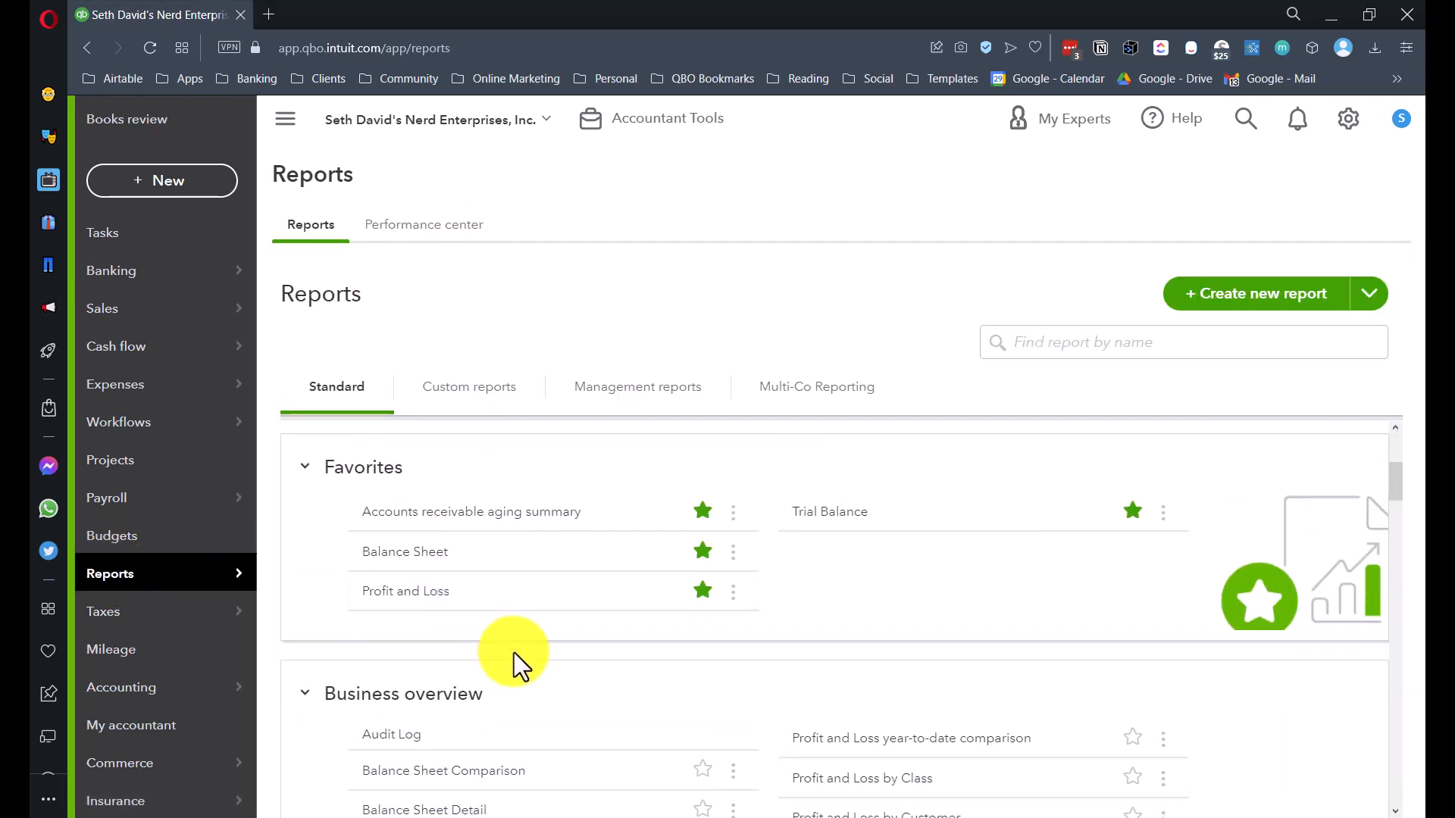
click(395, 561)
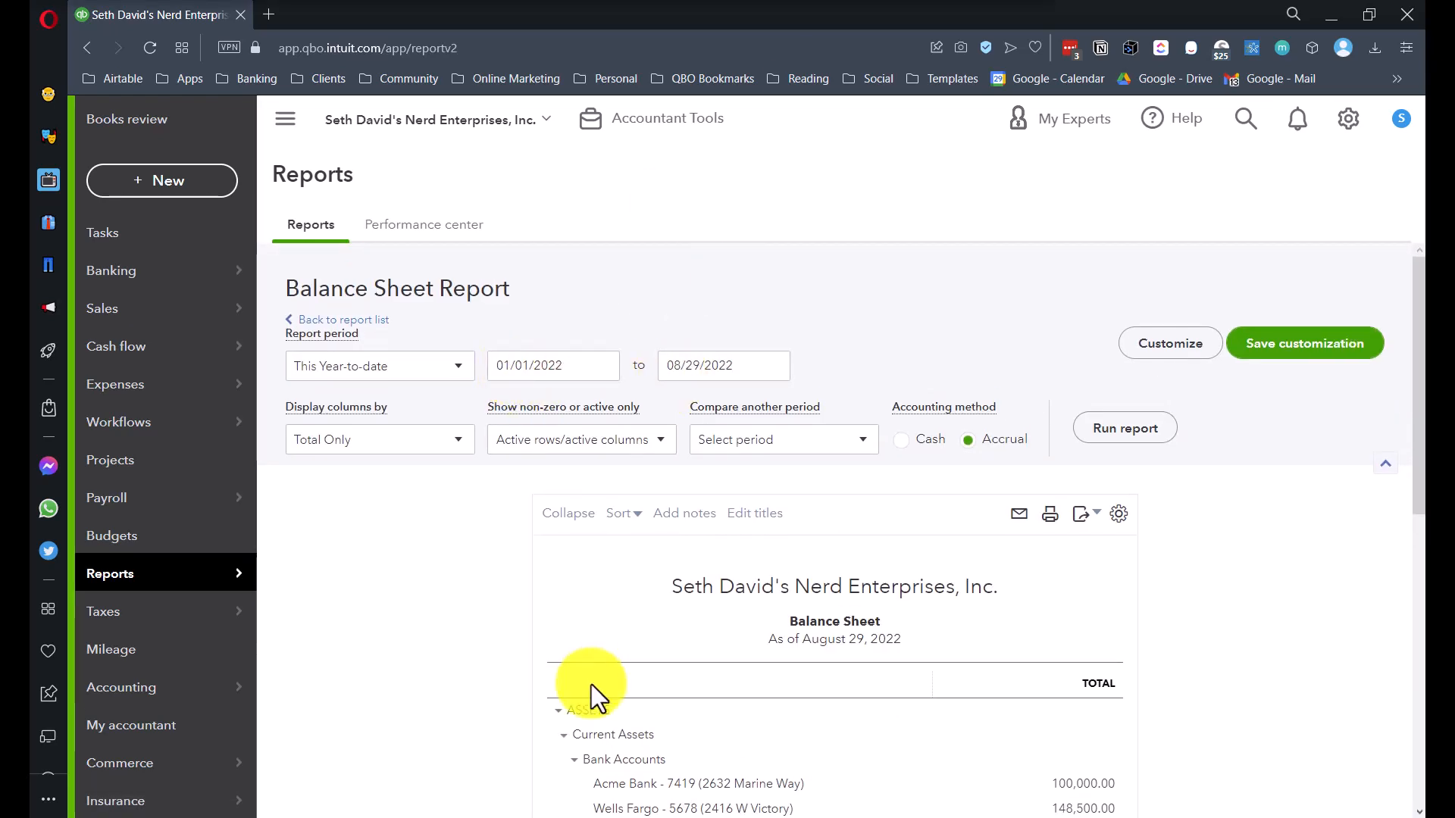
- Run the Balance Sheet split by Properties and review the $100,000 Due To/From balances
click(386, 441)
click(332, 696)
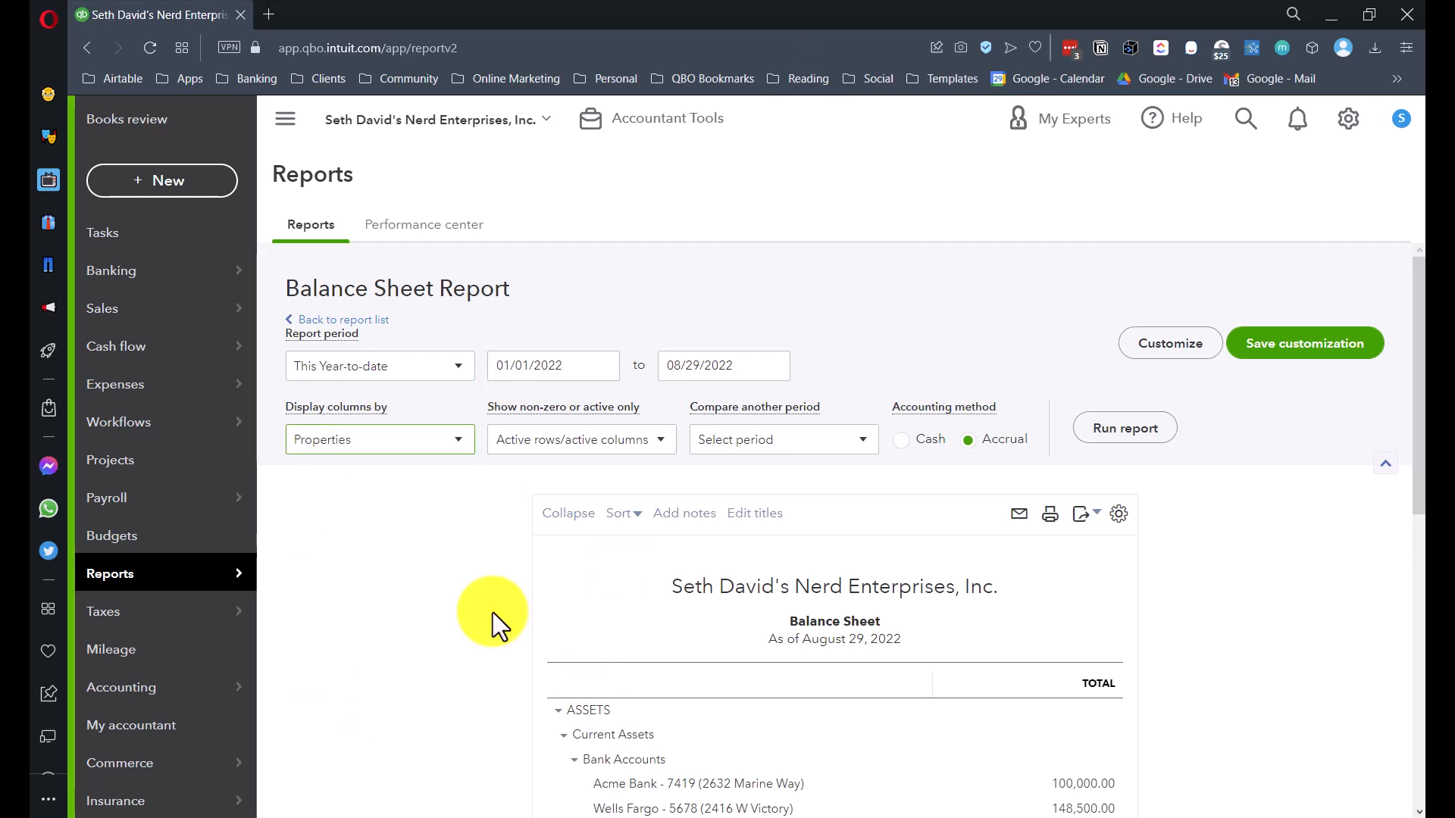
click(1111, 430)
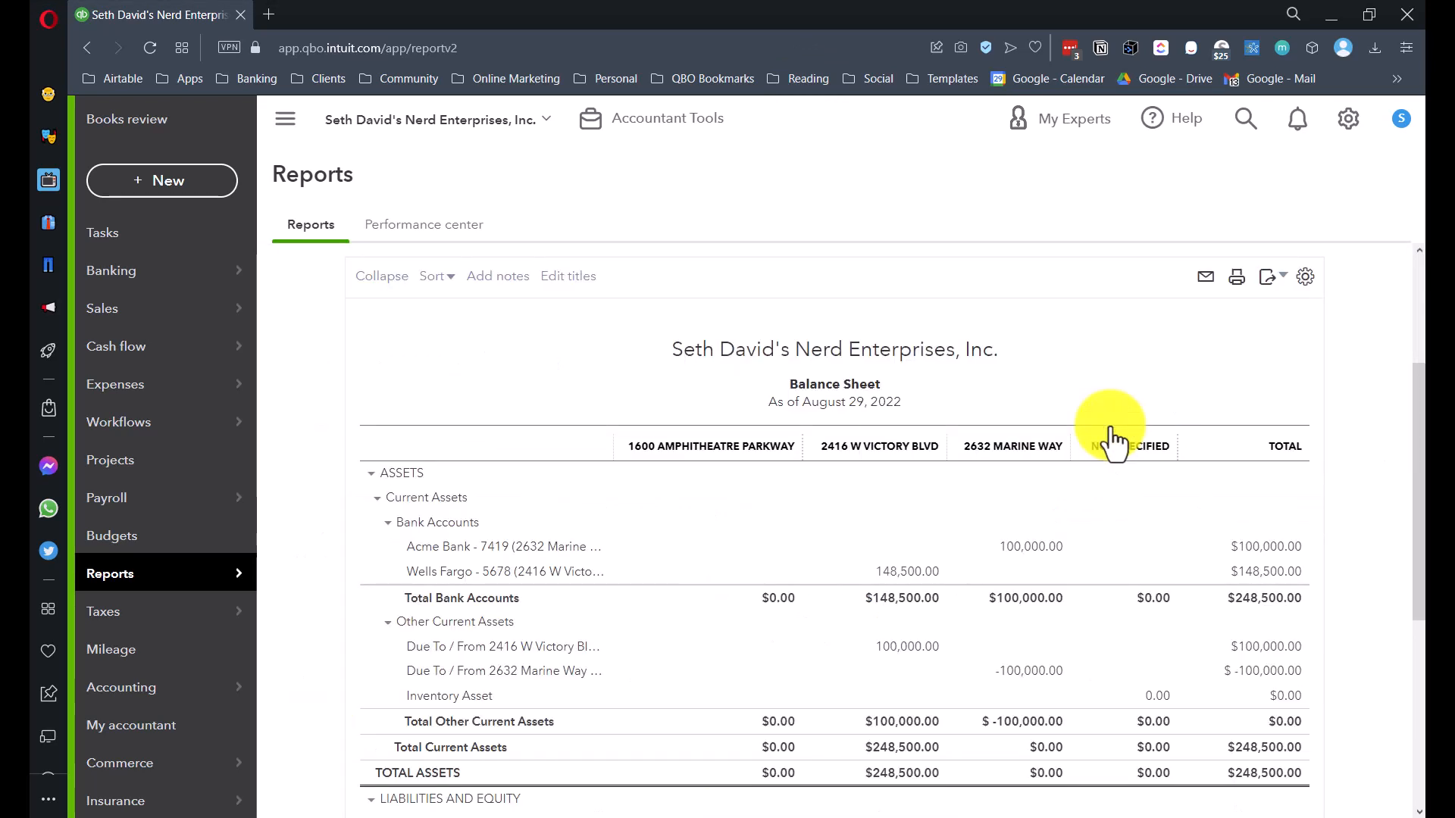
scroll(1079, 413, down, 3)
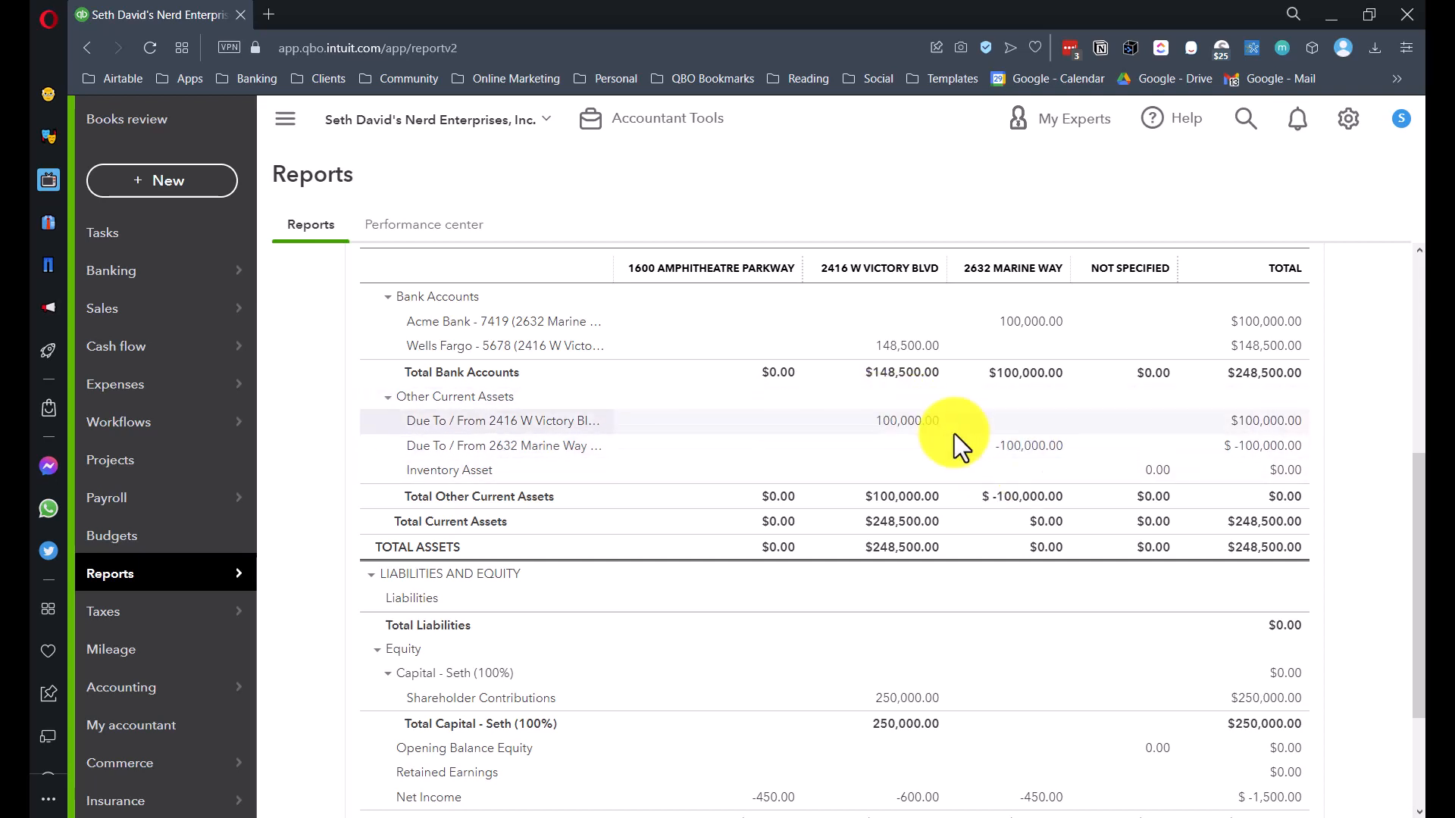
click(911, 348)
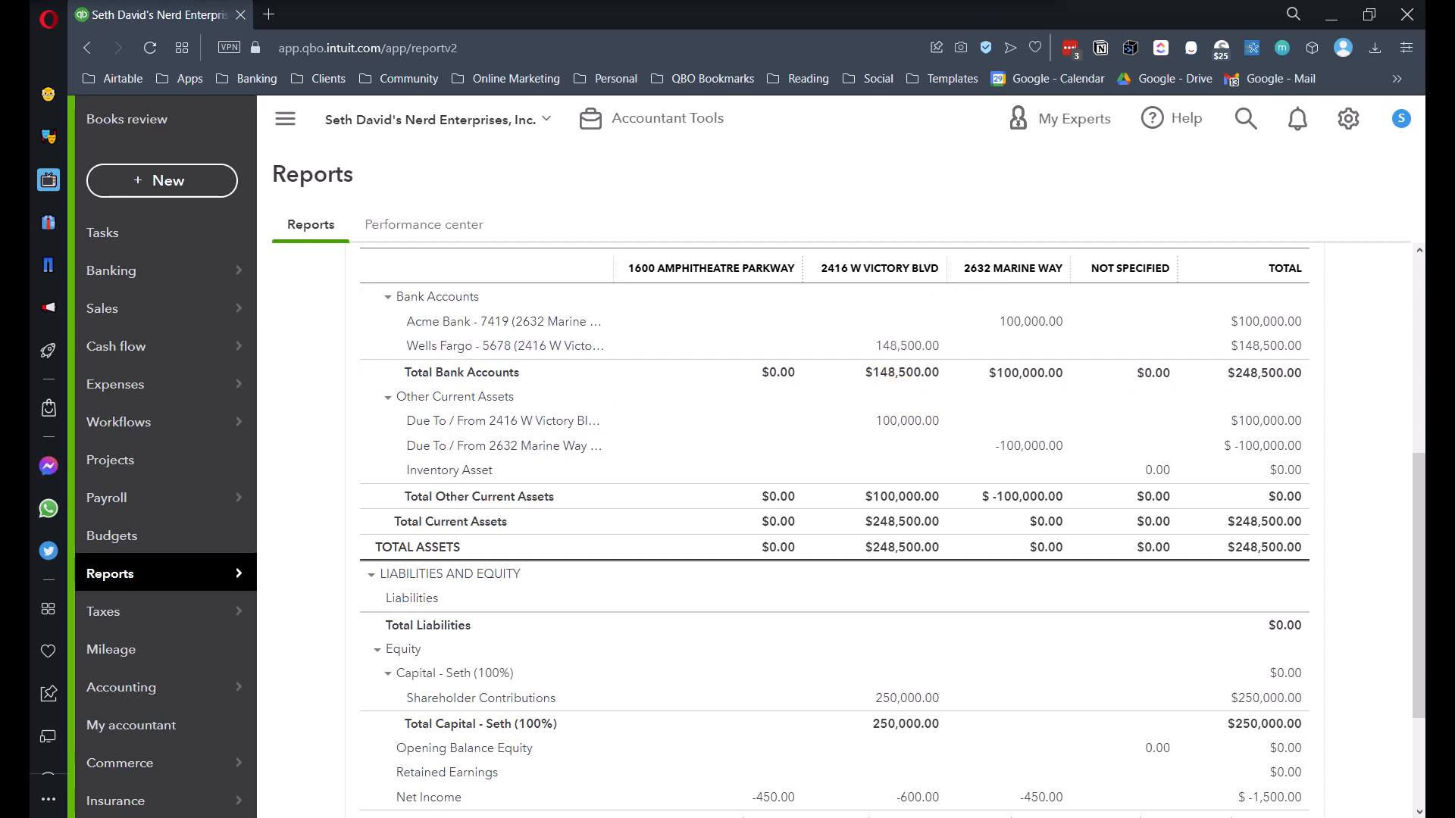
- Start a new journal entry with the Victory Blvd–Marine Way and Marine Way–Victory Blvd due accounts on lines 1–2
click(163, 182)
click(811, 395)
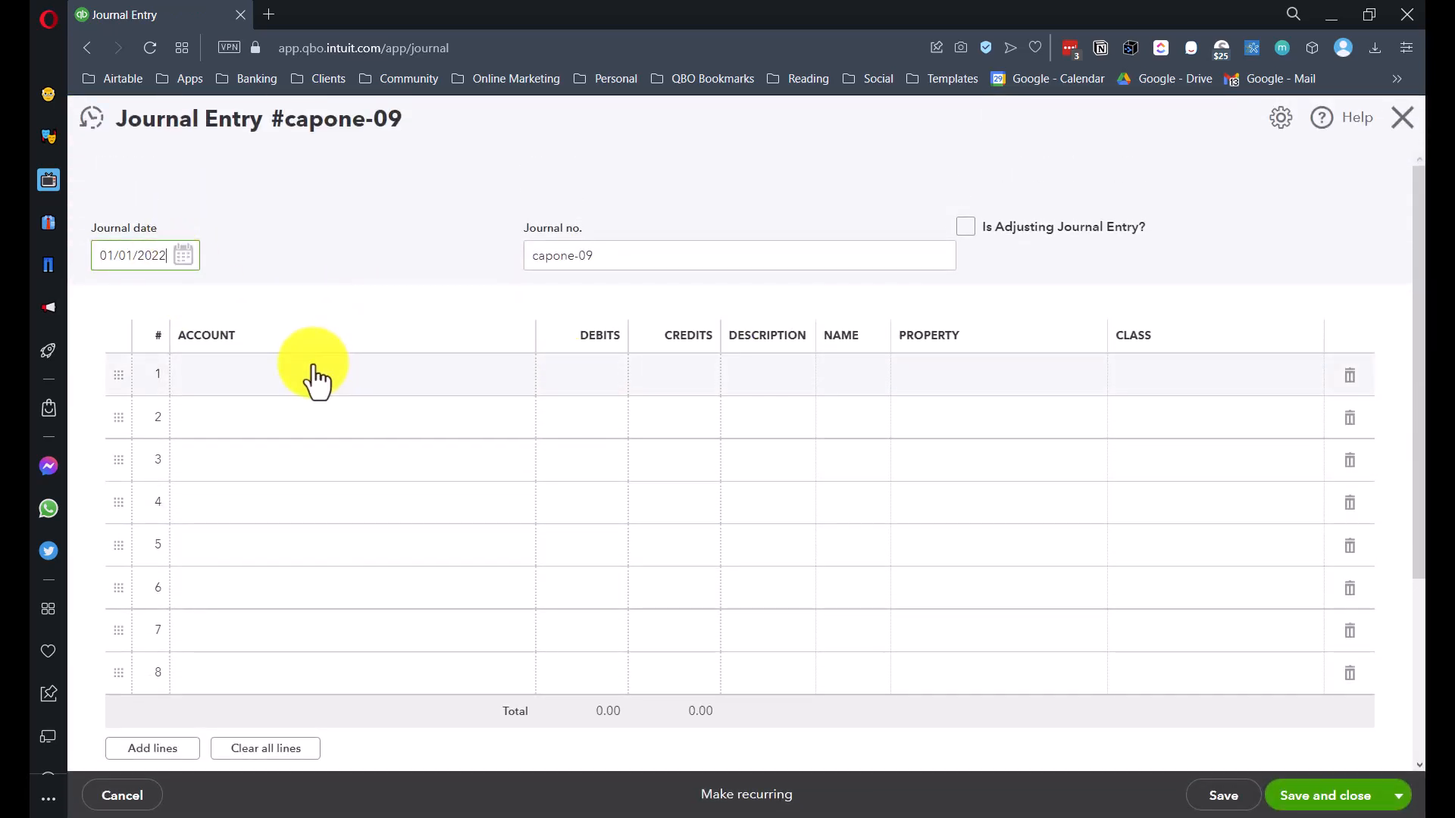
click(314, 381)
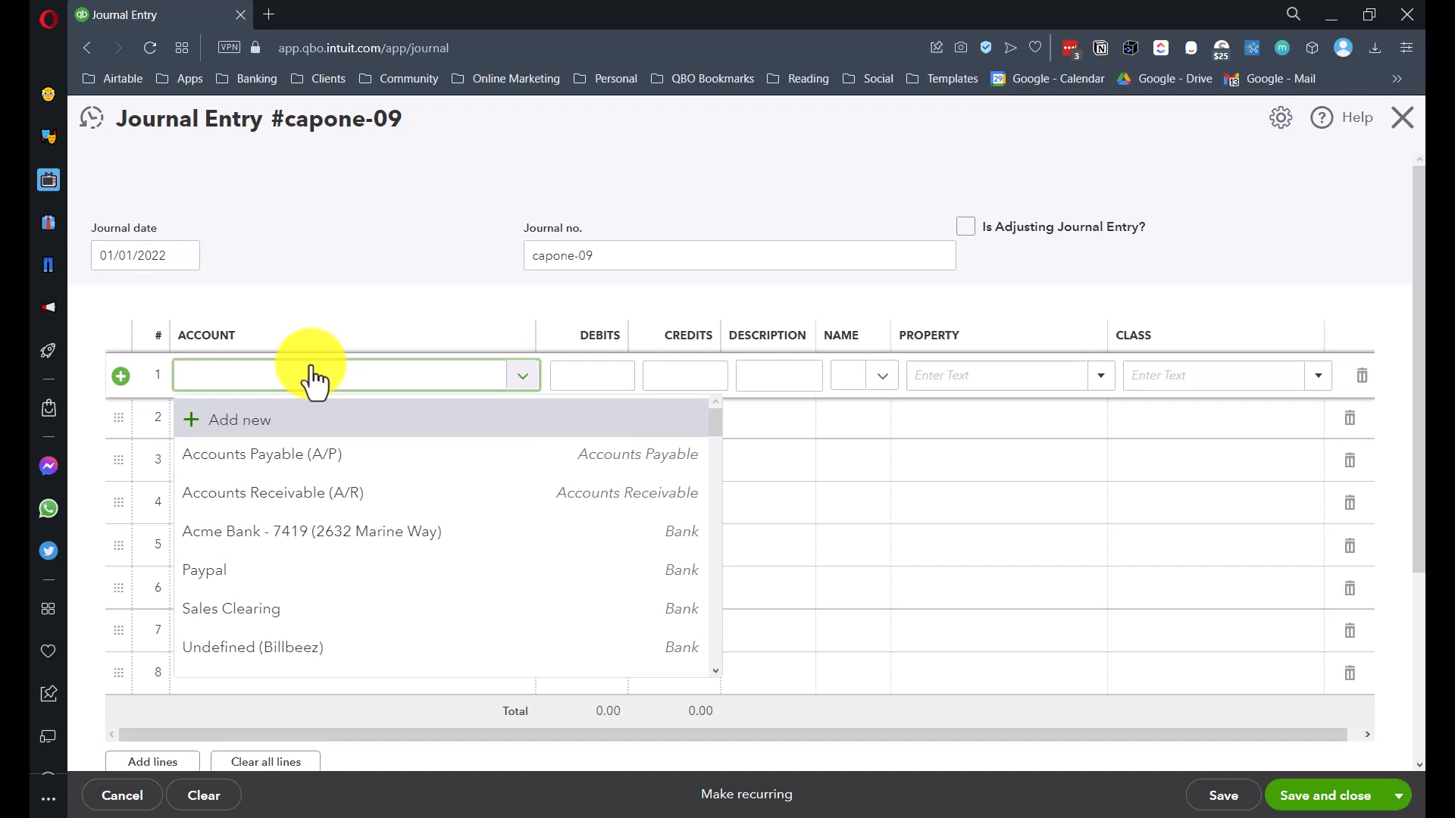
text(Due)
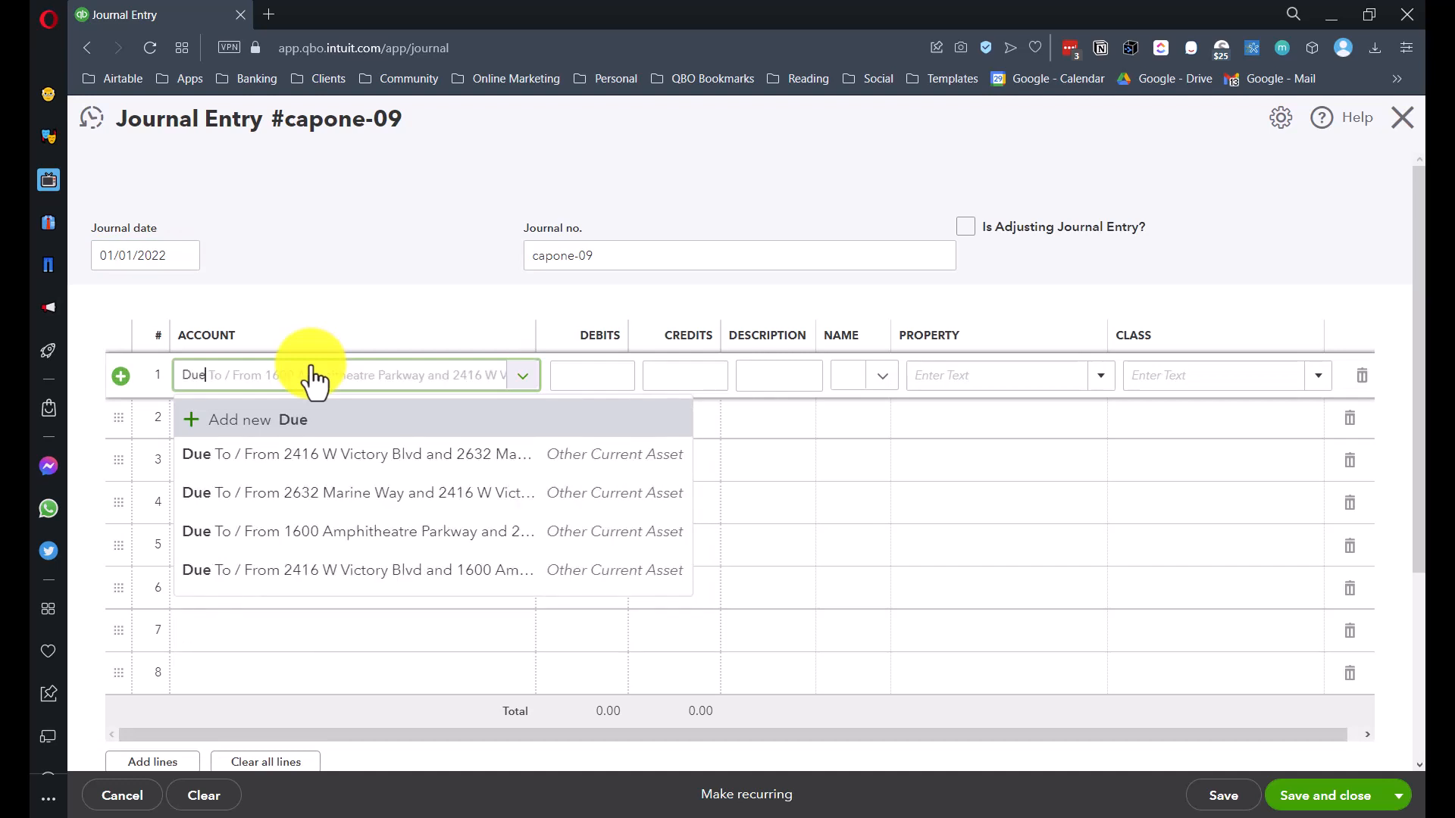
click(339, 461)
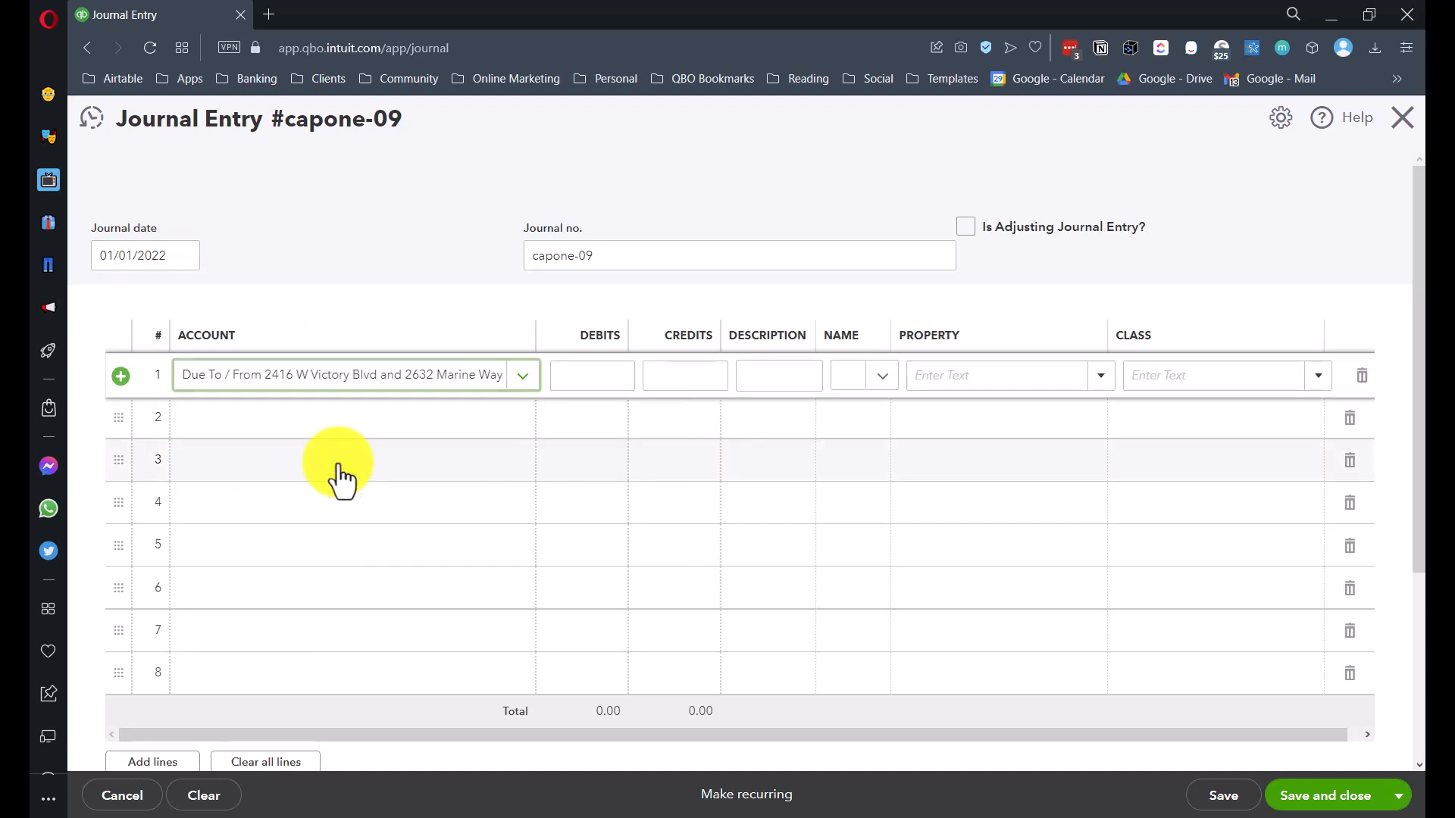
click(296, 418)
text(D)
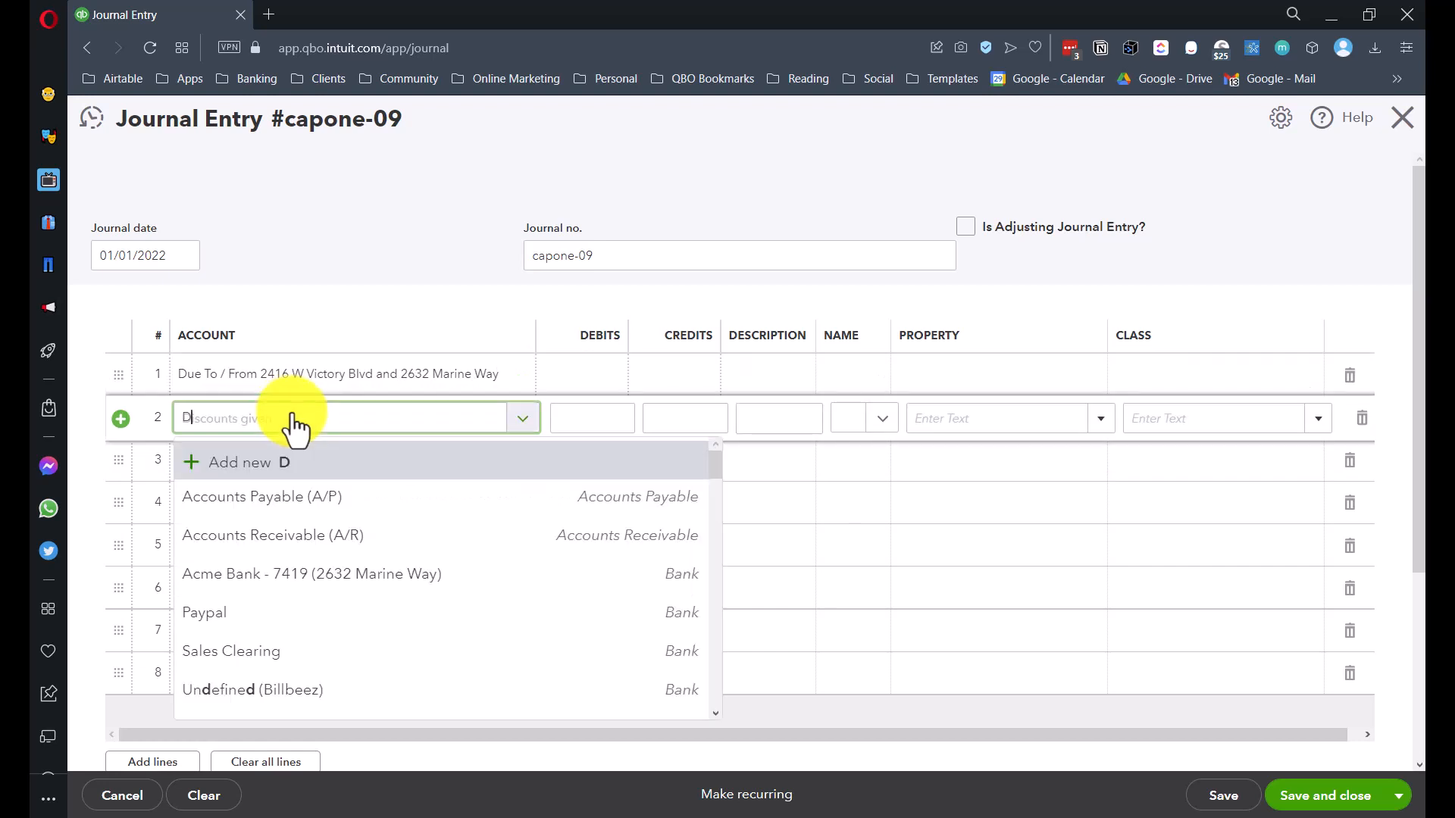
text(ue)
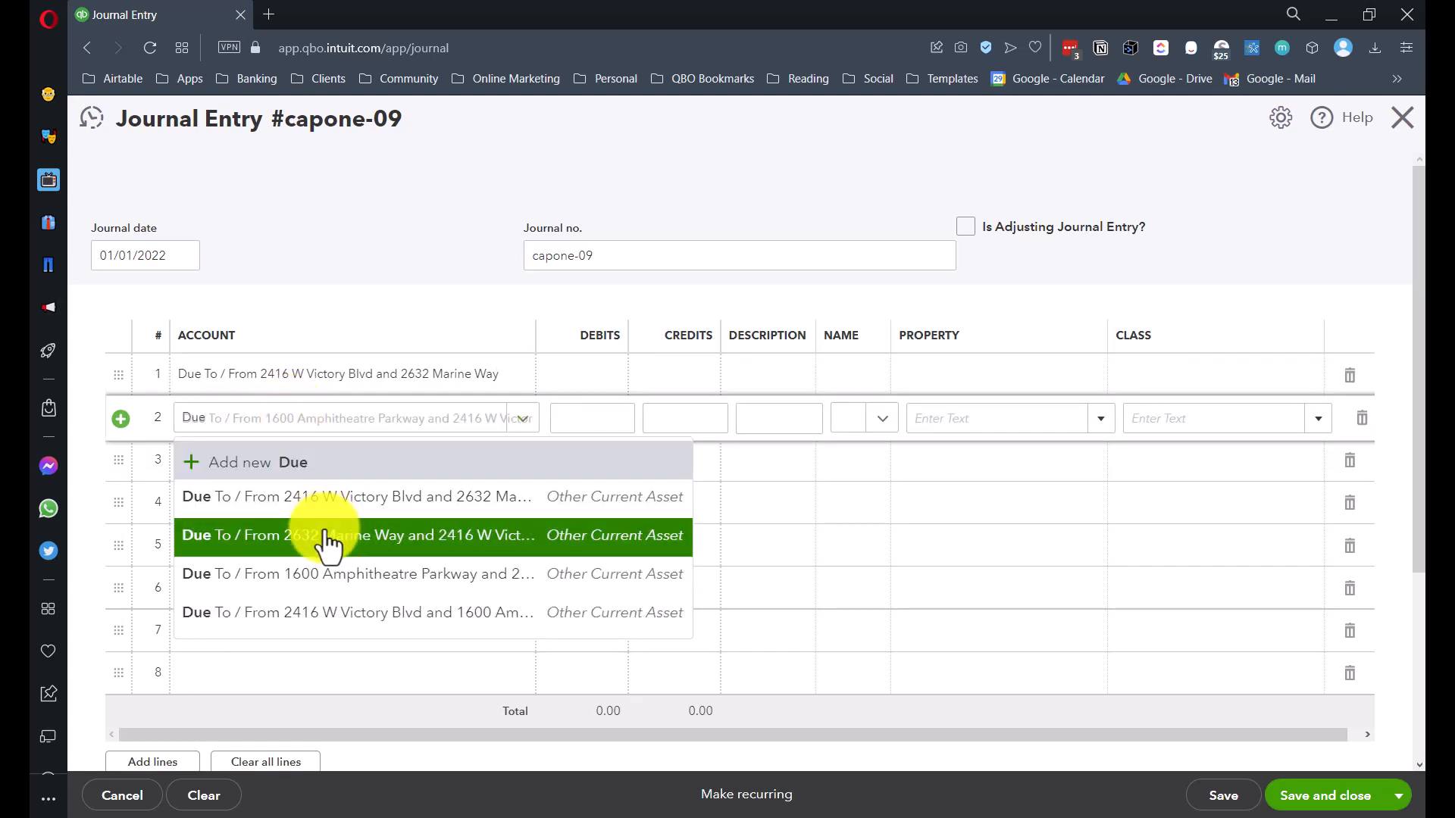
click(325, 536)
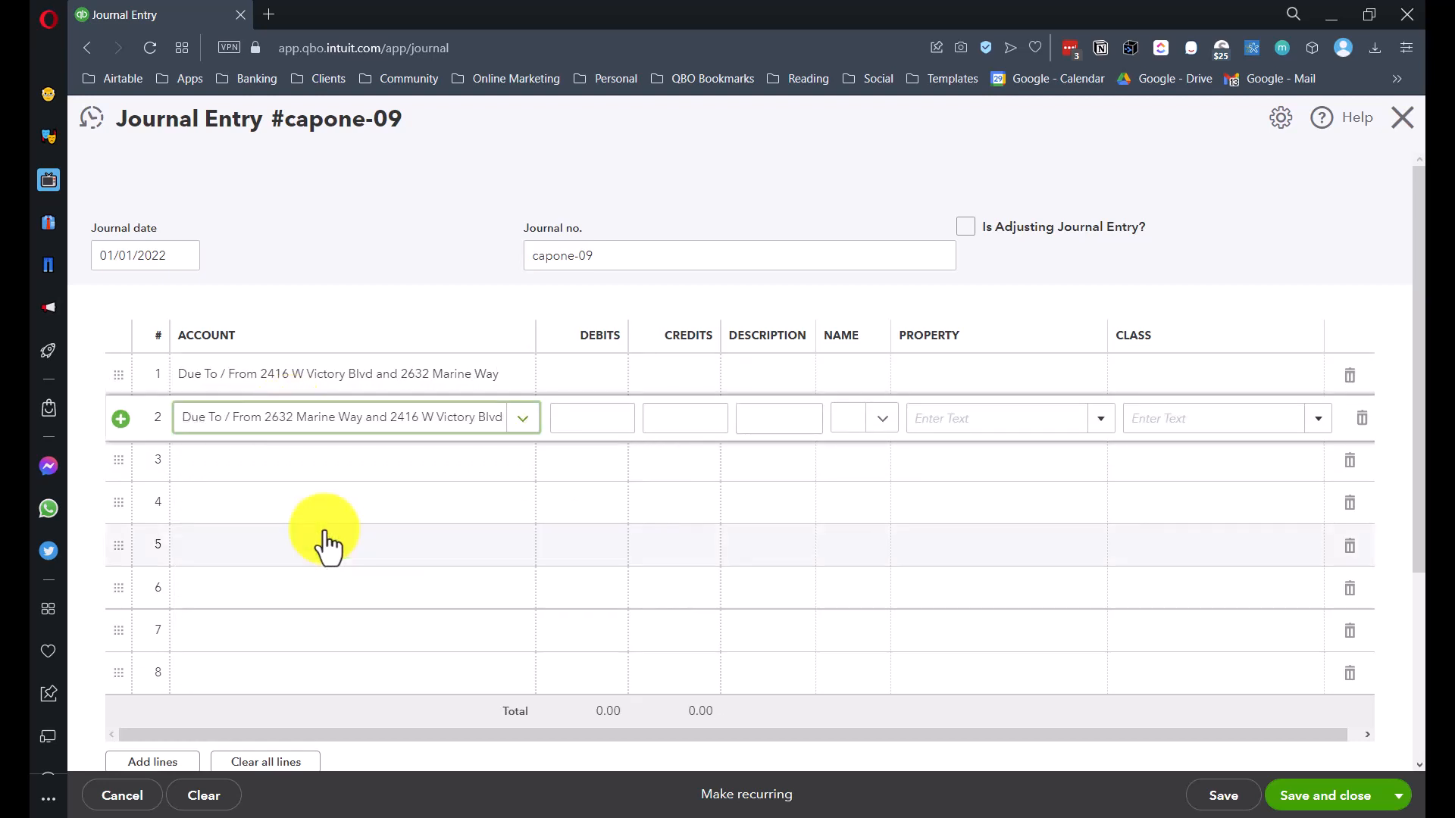
key(Tab)
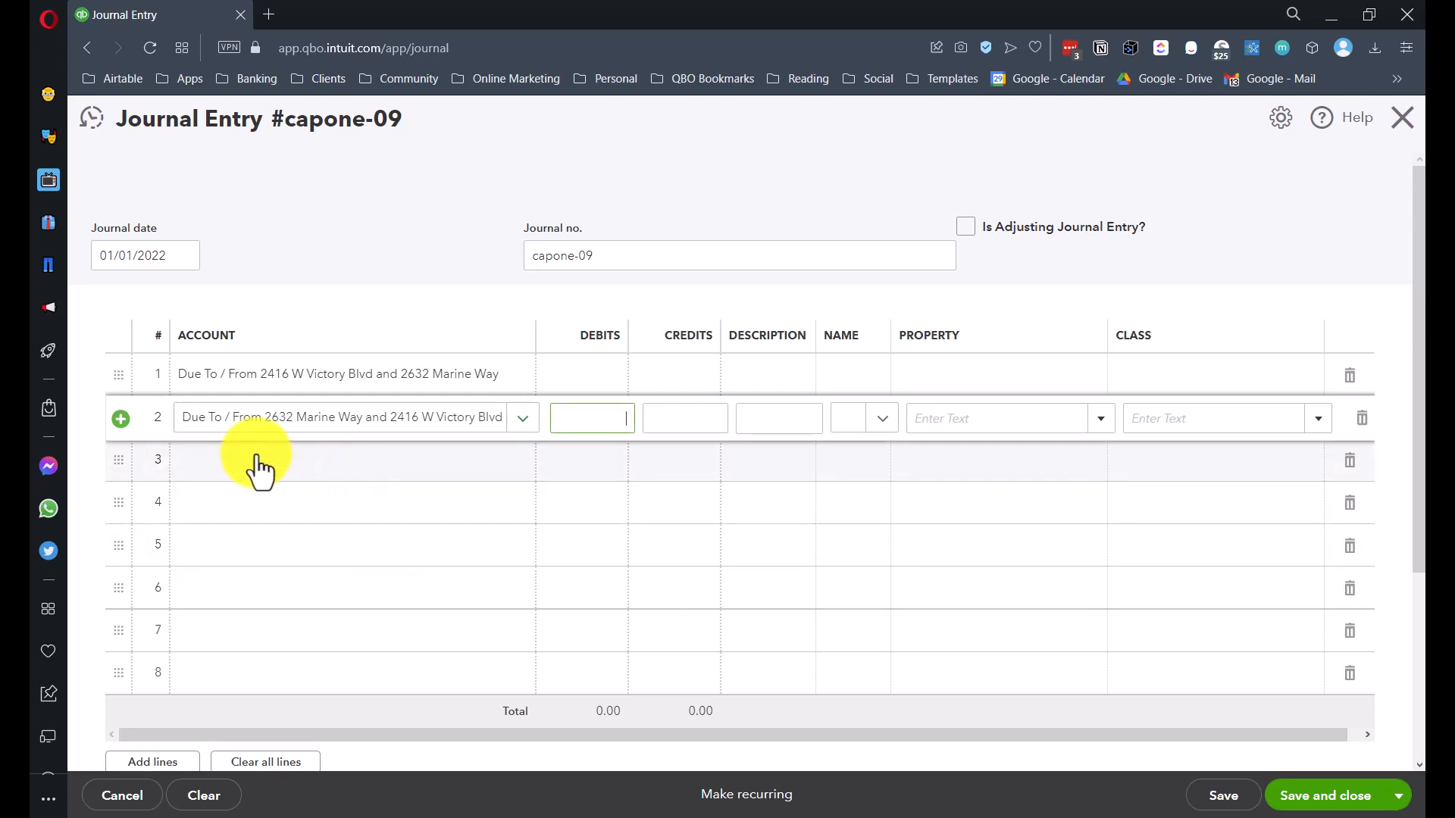
- Put the Victory Blvd–Amphitheatre Parkway and Amphitheatre Parkway–Victory Blvd due accounts on lines 3–4, widening the Account column
click(234, 466)
text(Due)
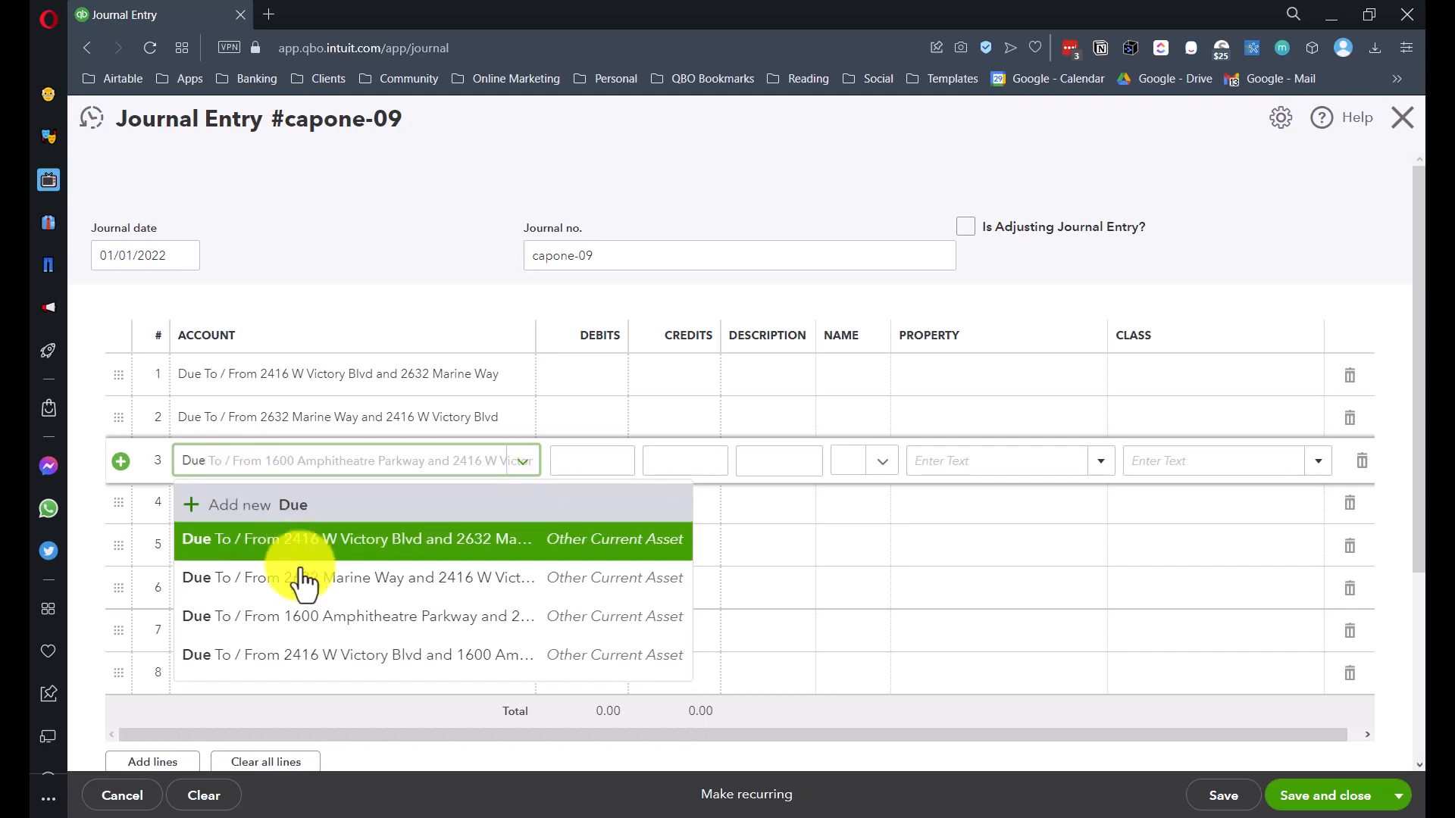
click(353, 656)
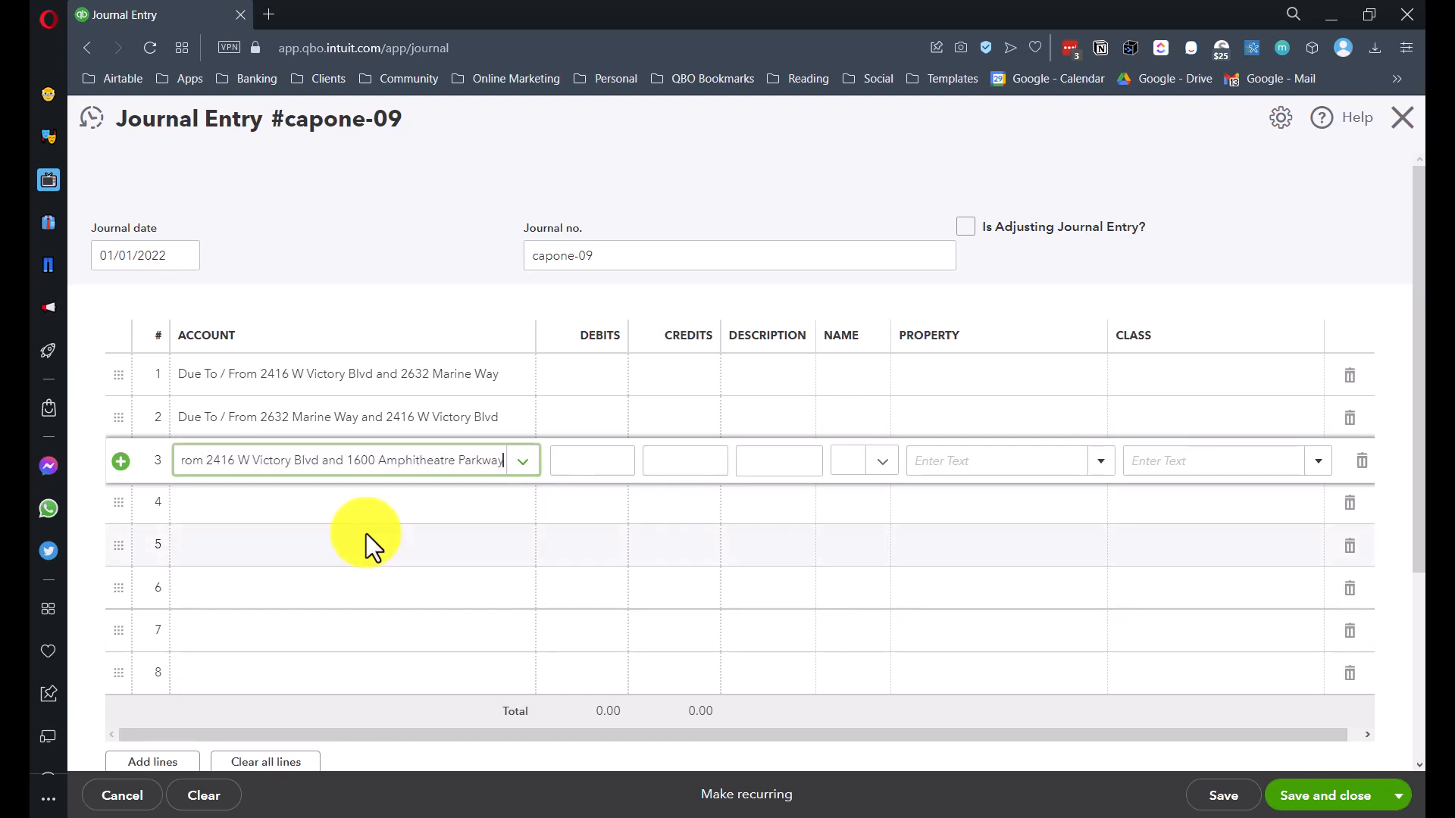
click(265, 515)
text(Due)
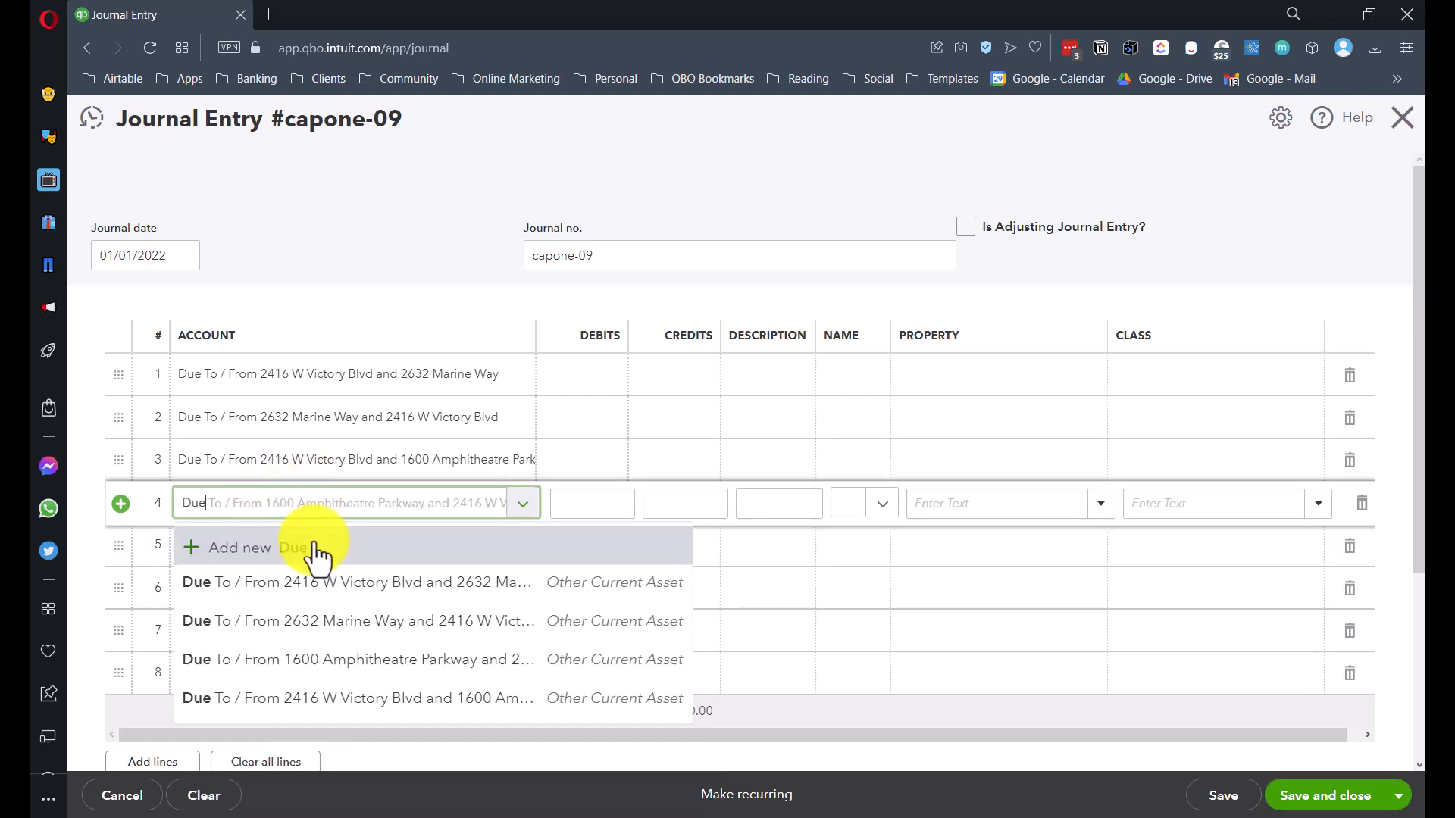
click(355, 661)
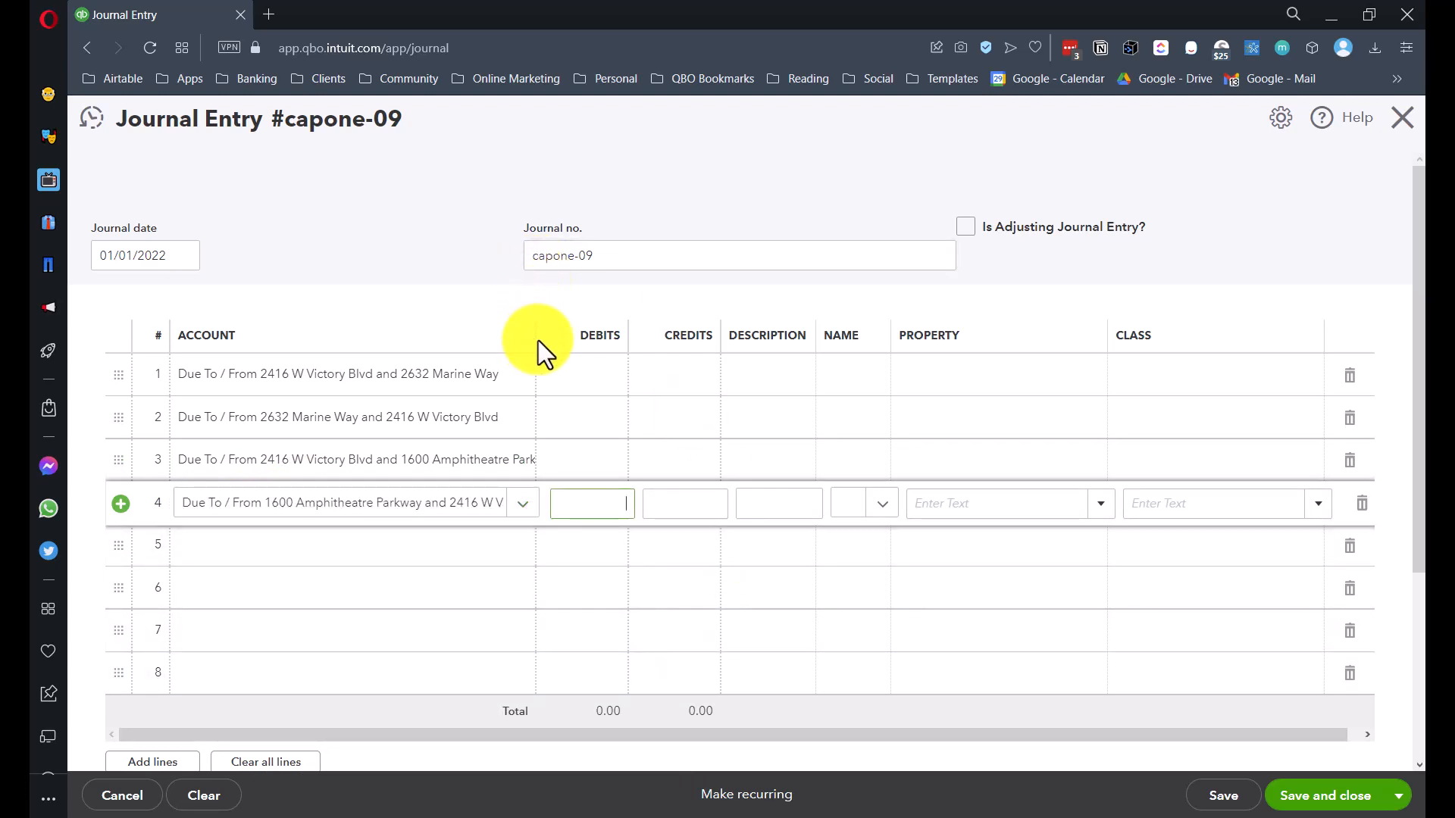
drag(537, 337, 595, 336)
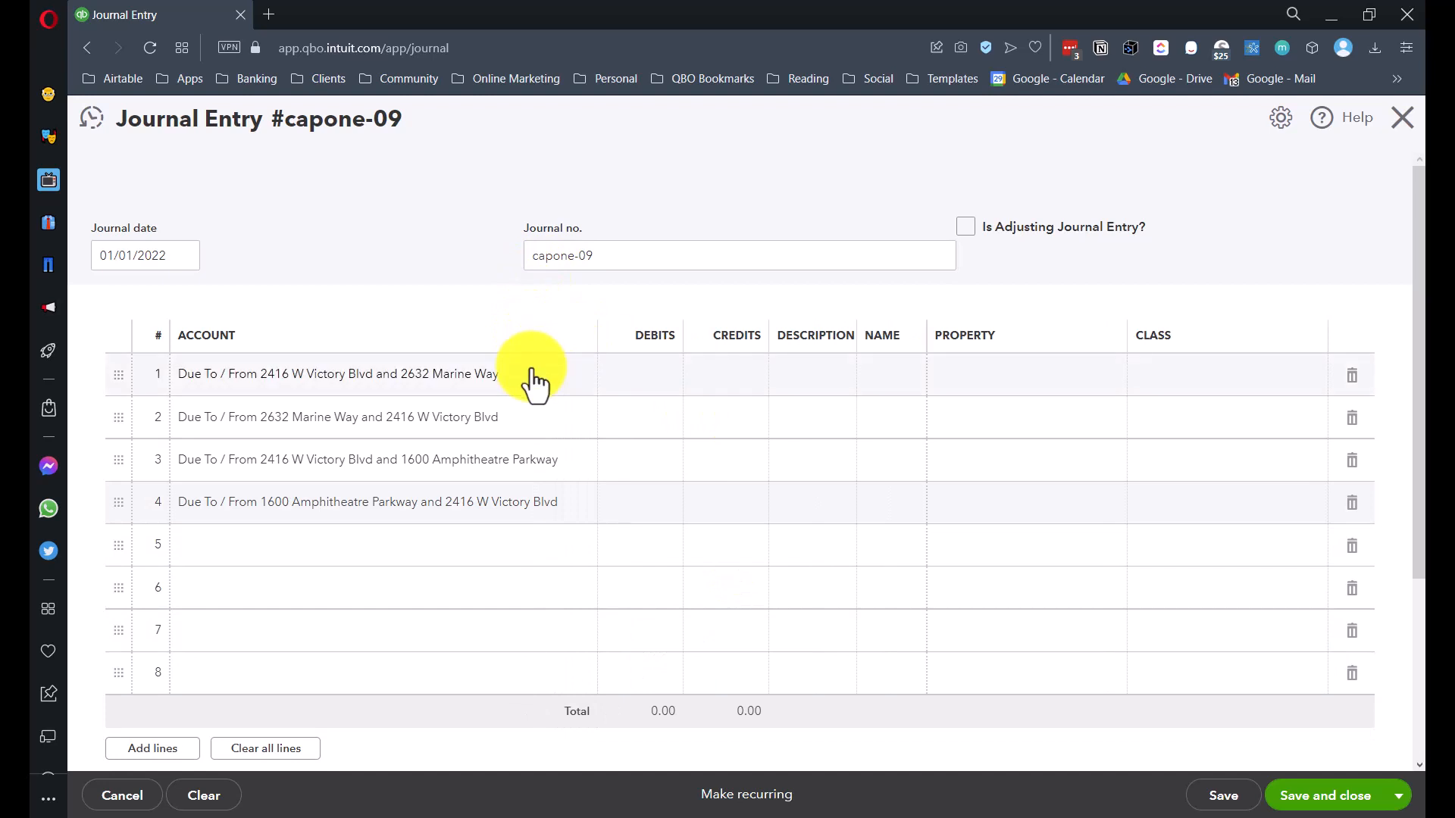
- Enter 450.00 debits on lines 1 and 3 and 450.00 credits on lines 2 and 4
click(656, 377)
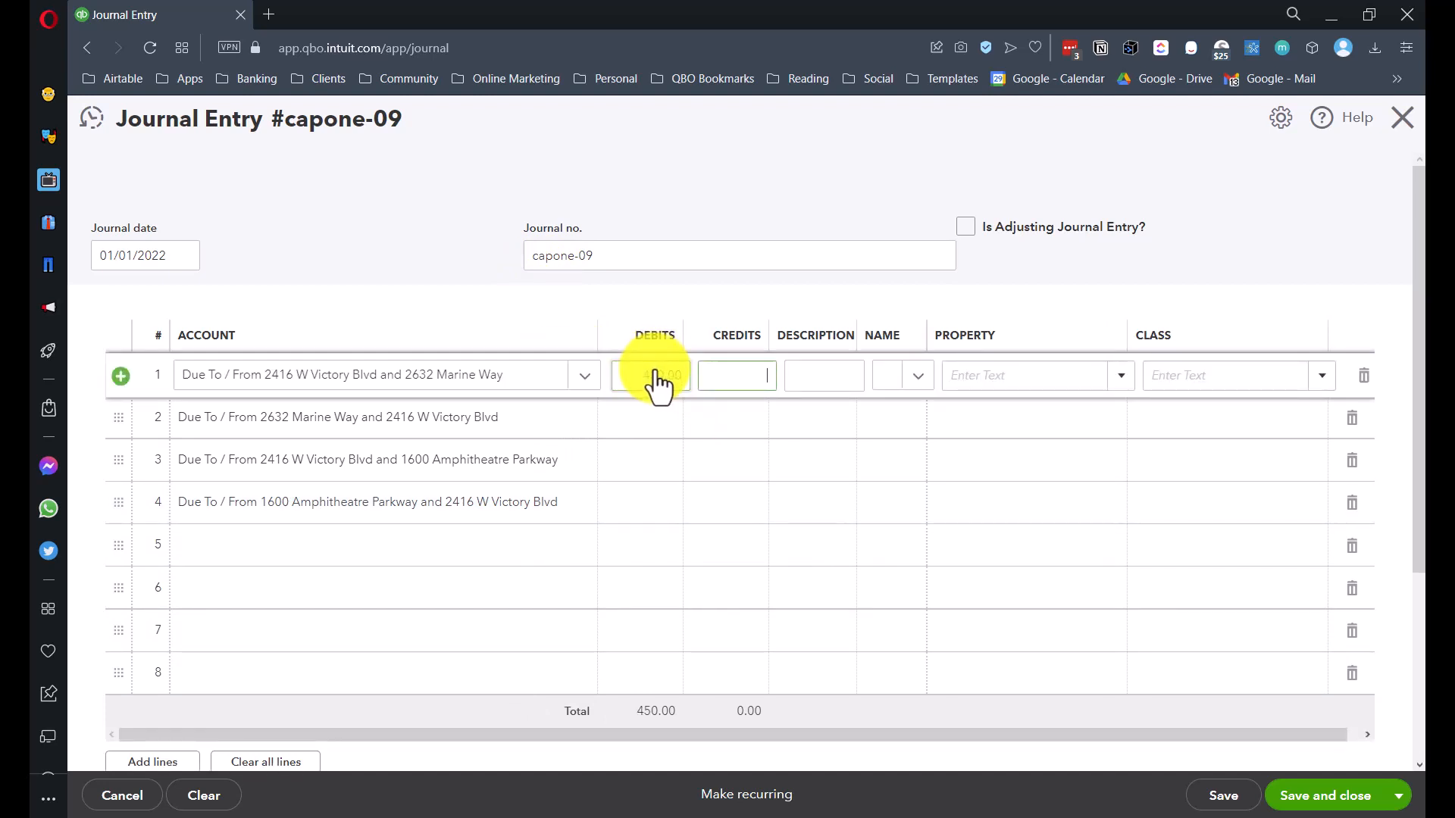
click(739, 436)
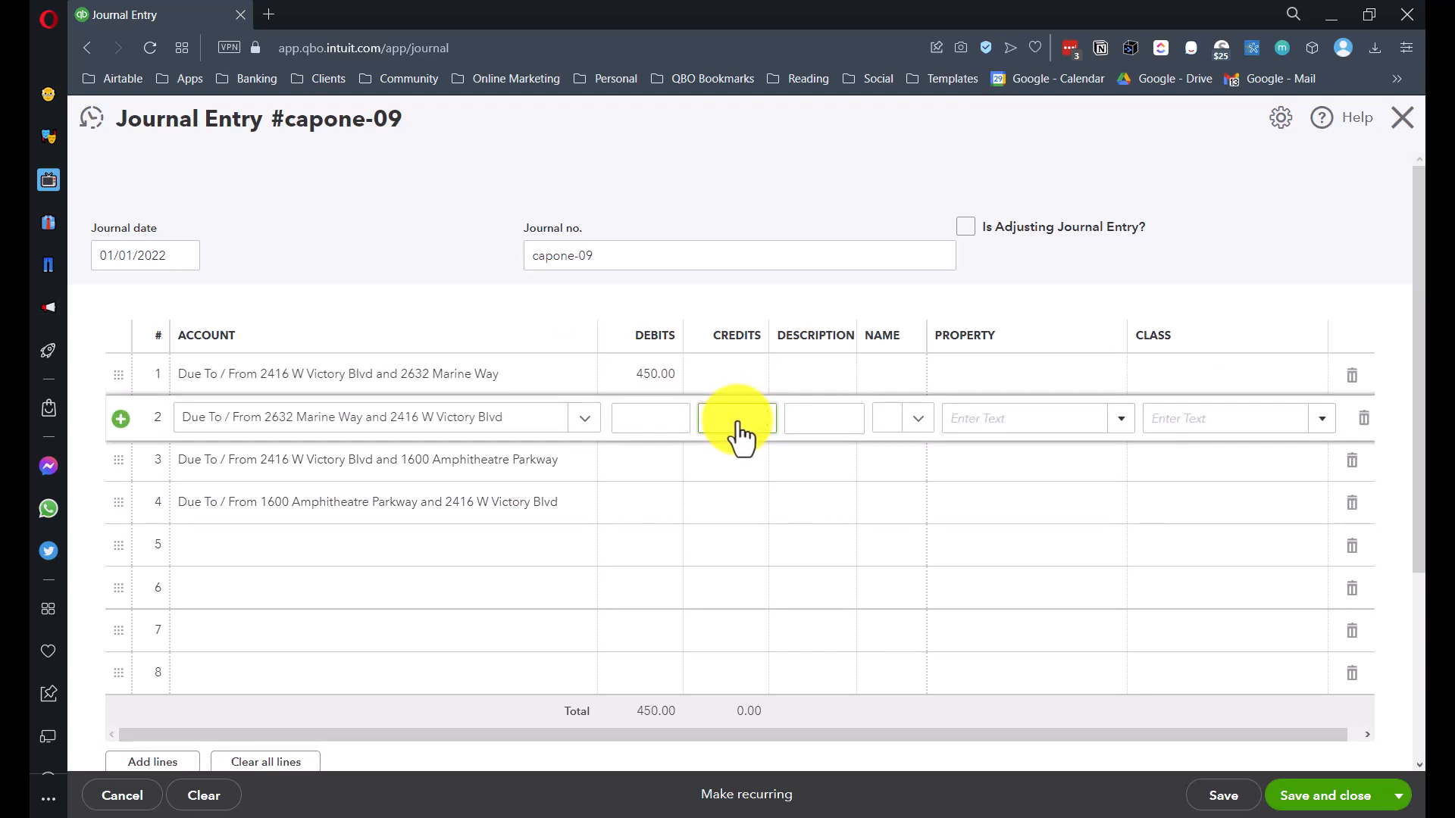
click(637, 471)
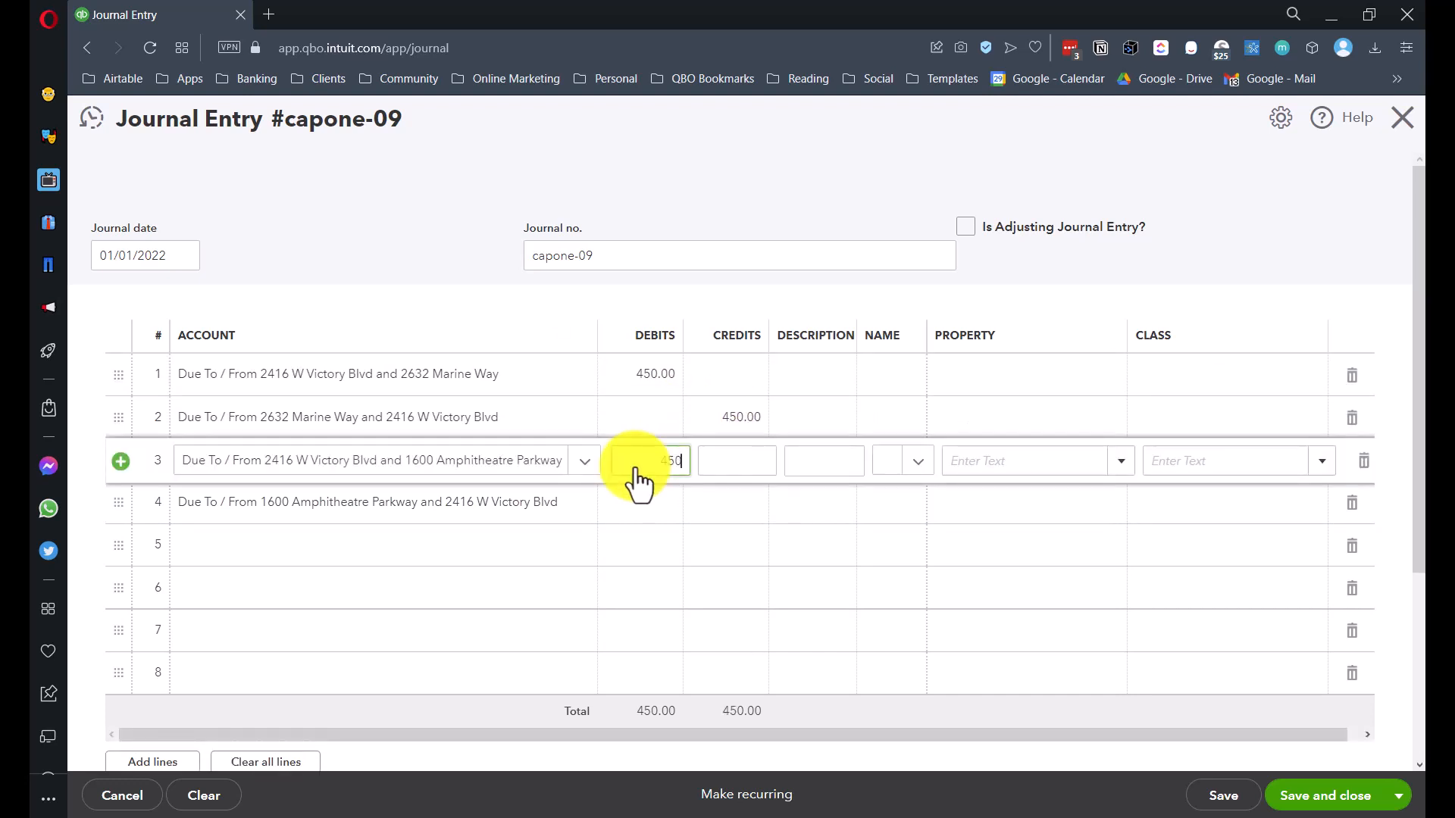
click(734, 521)
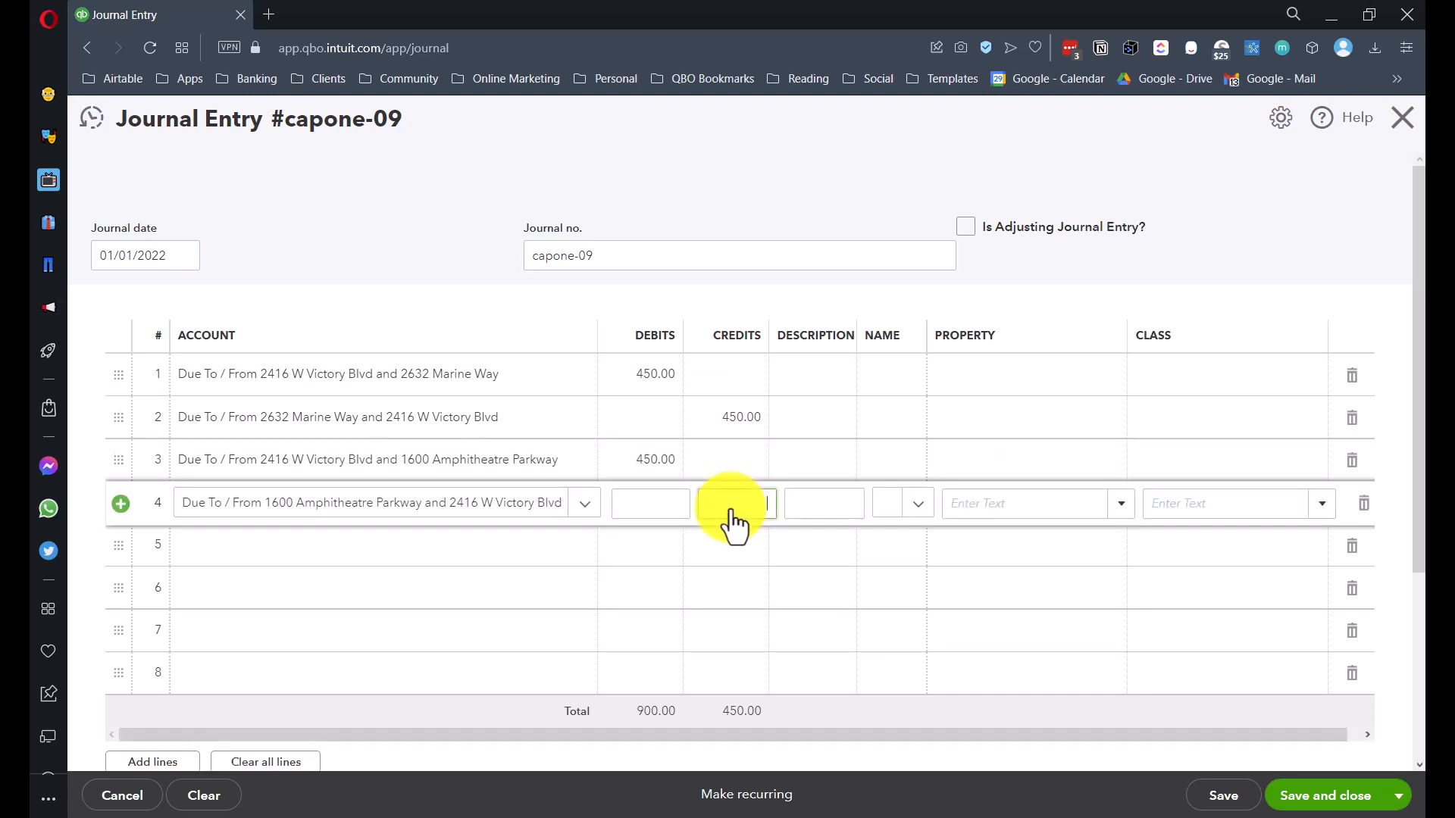
key(Tab)
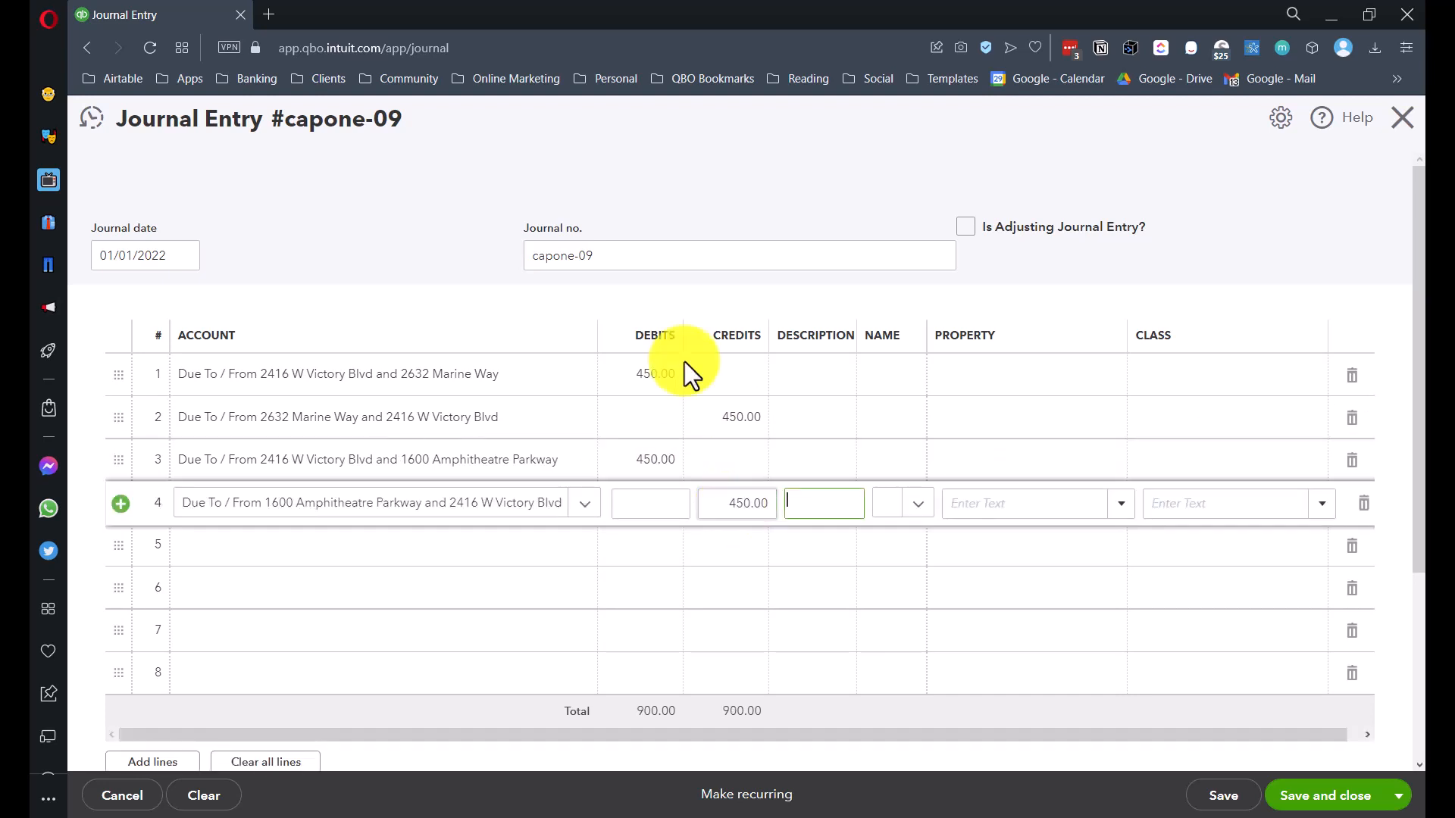
click(1000, 398)
click(1000, 389)
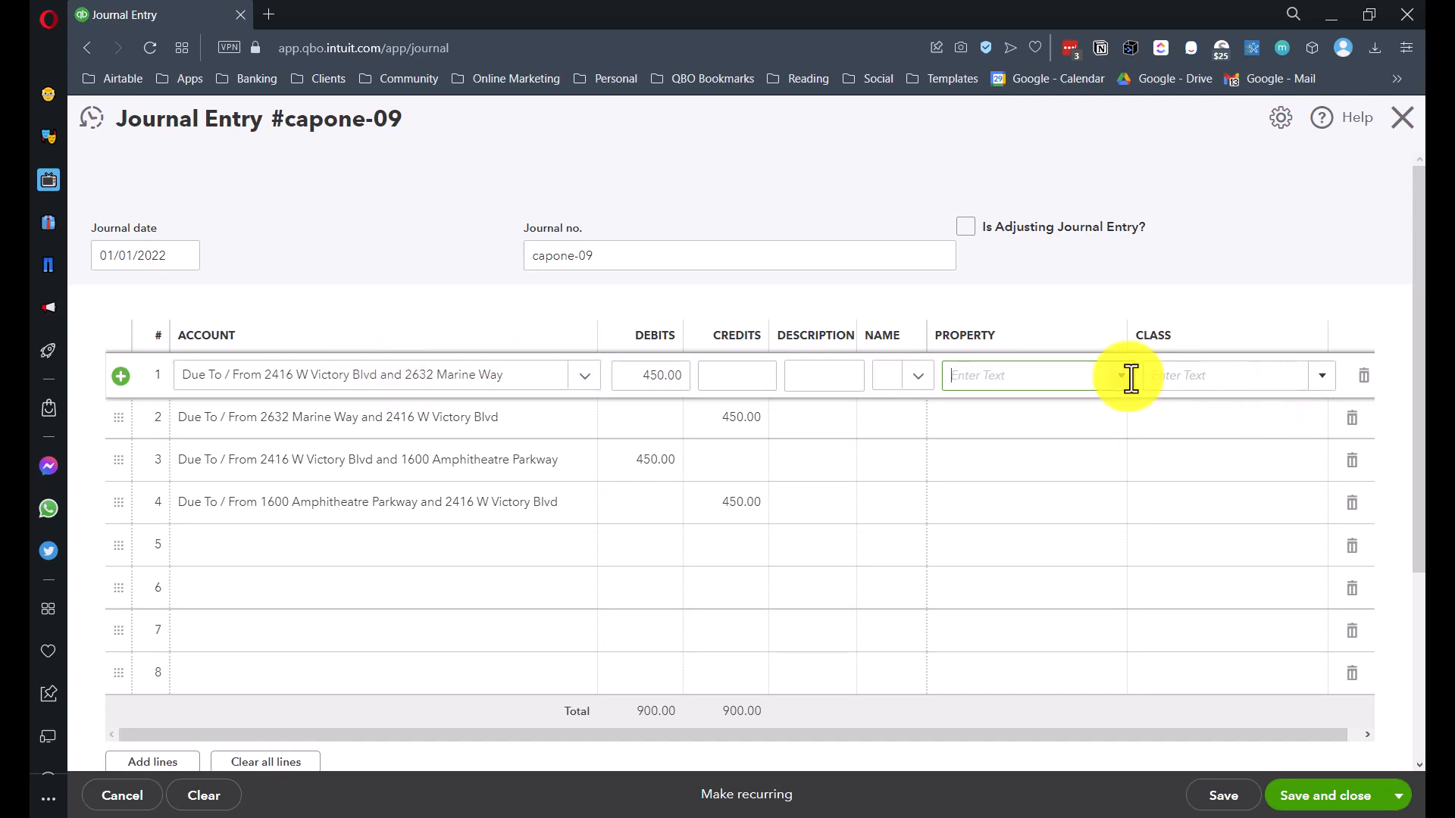
click(990, 367)
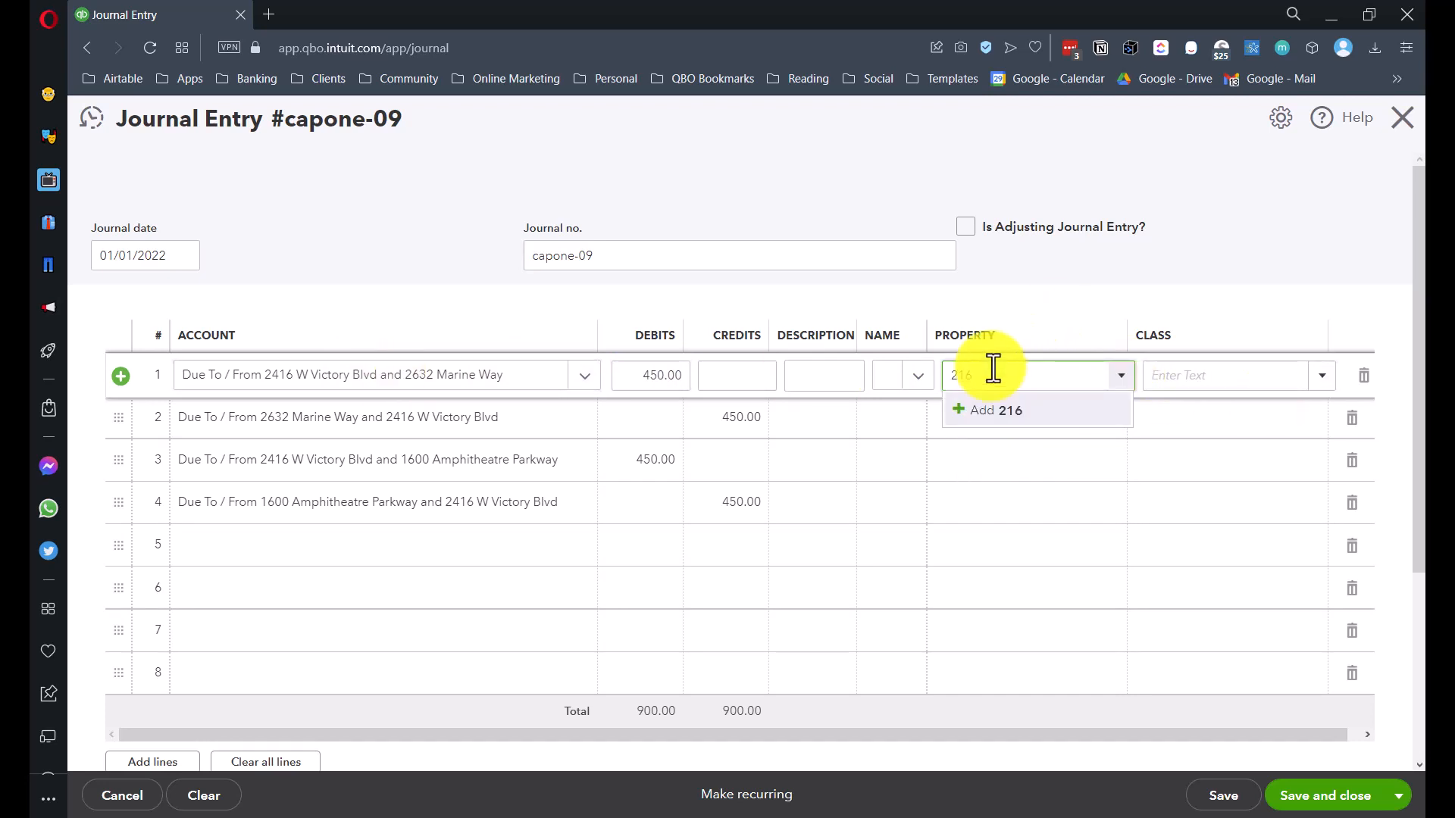
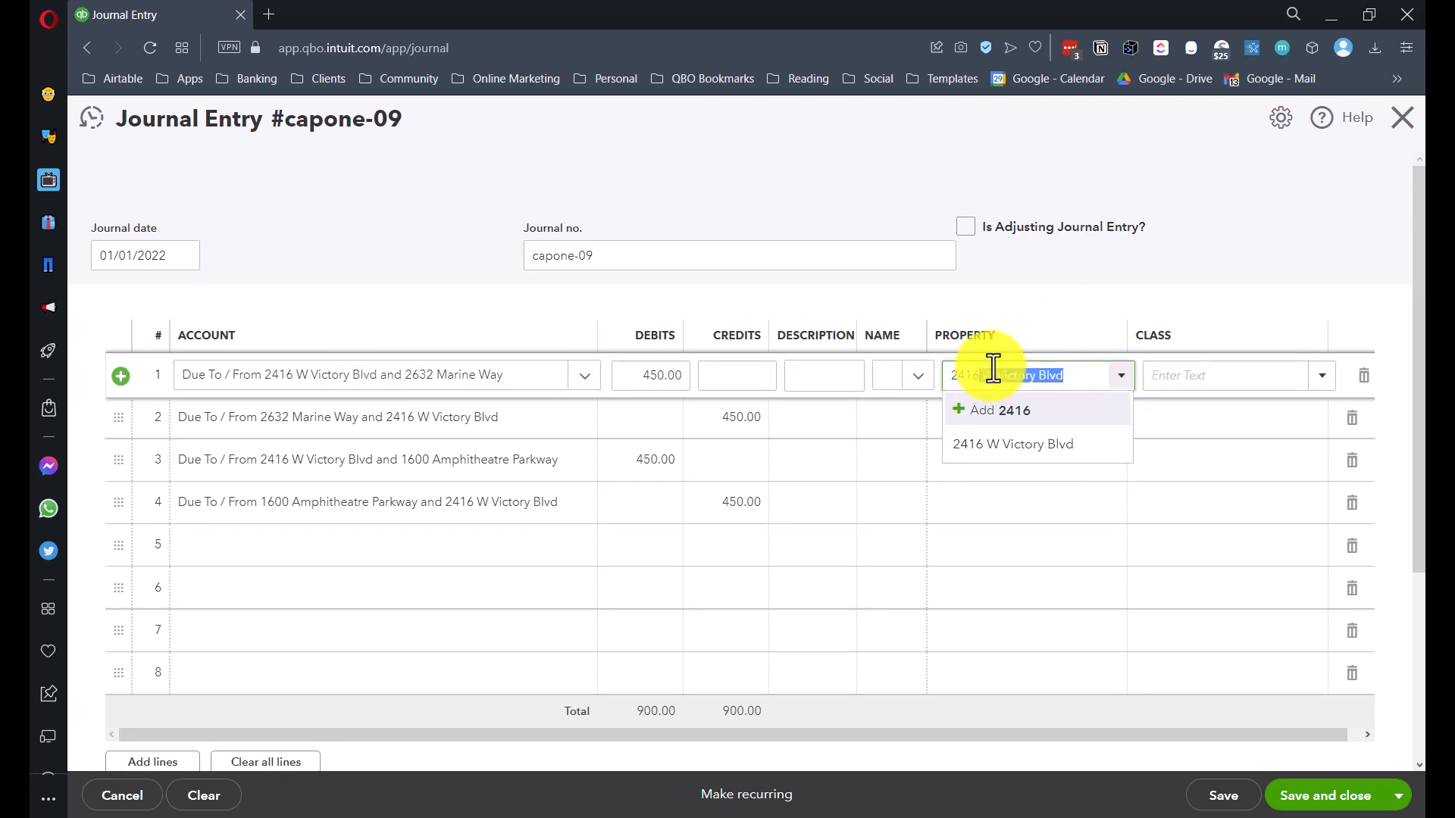
key(Tab)
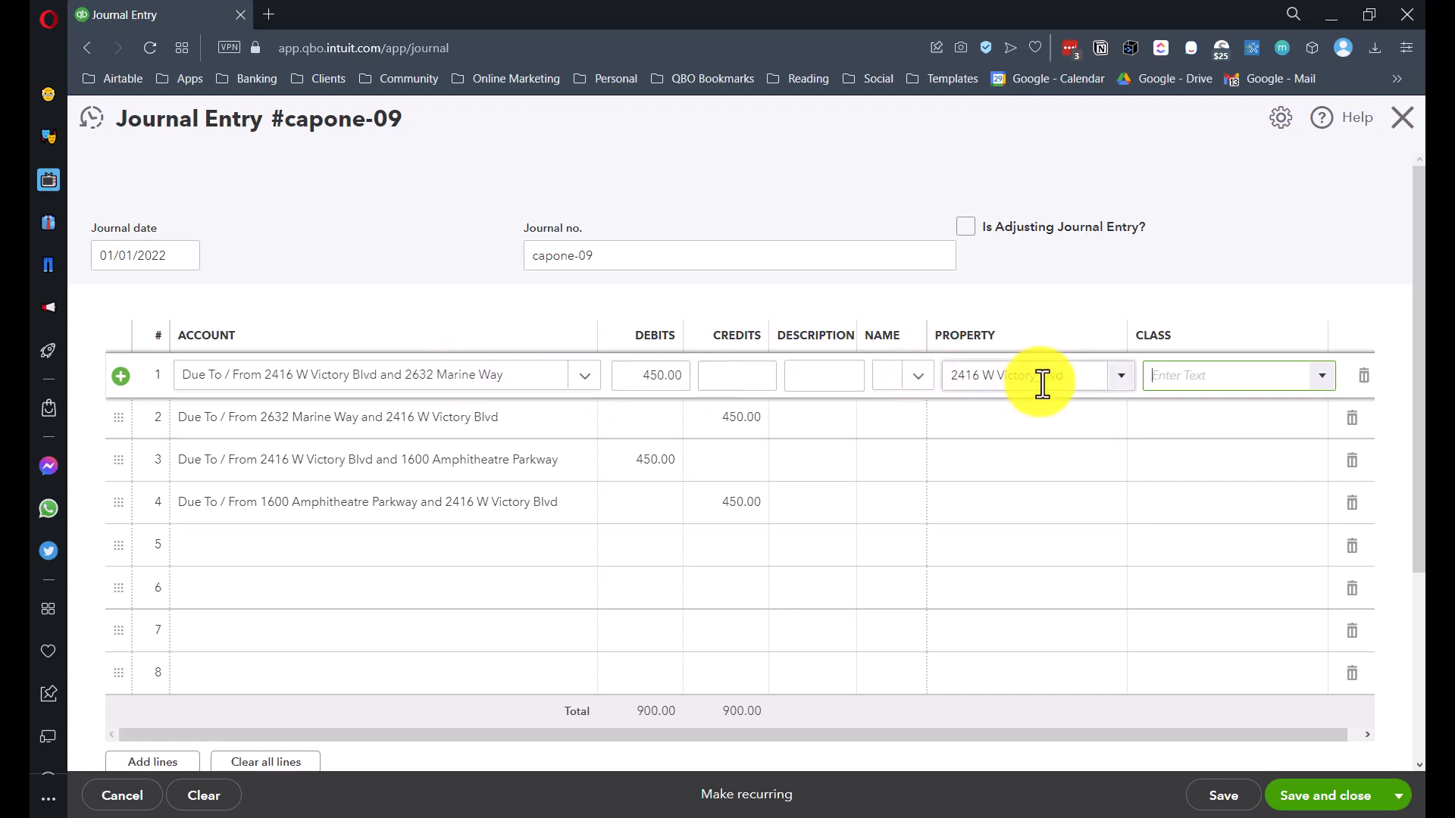
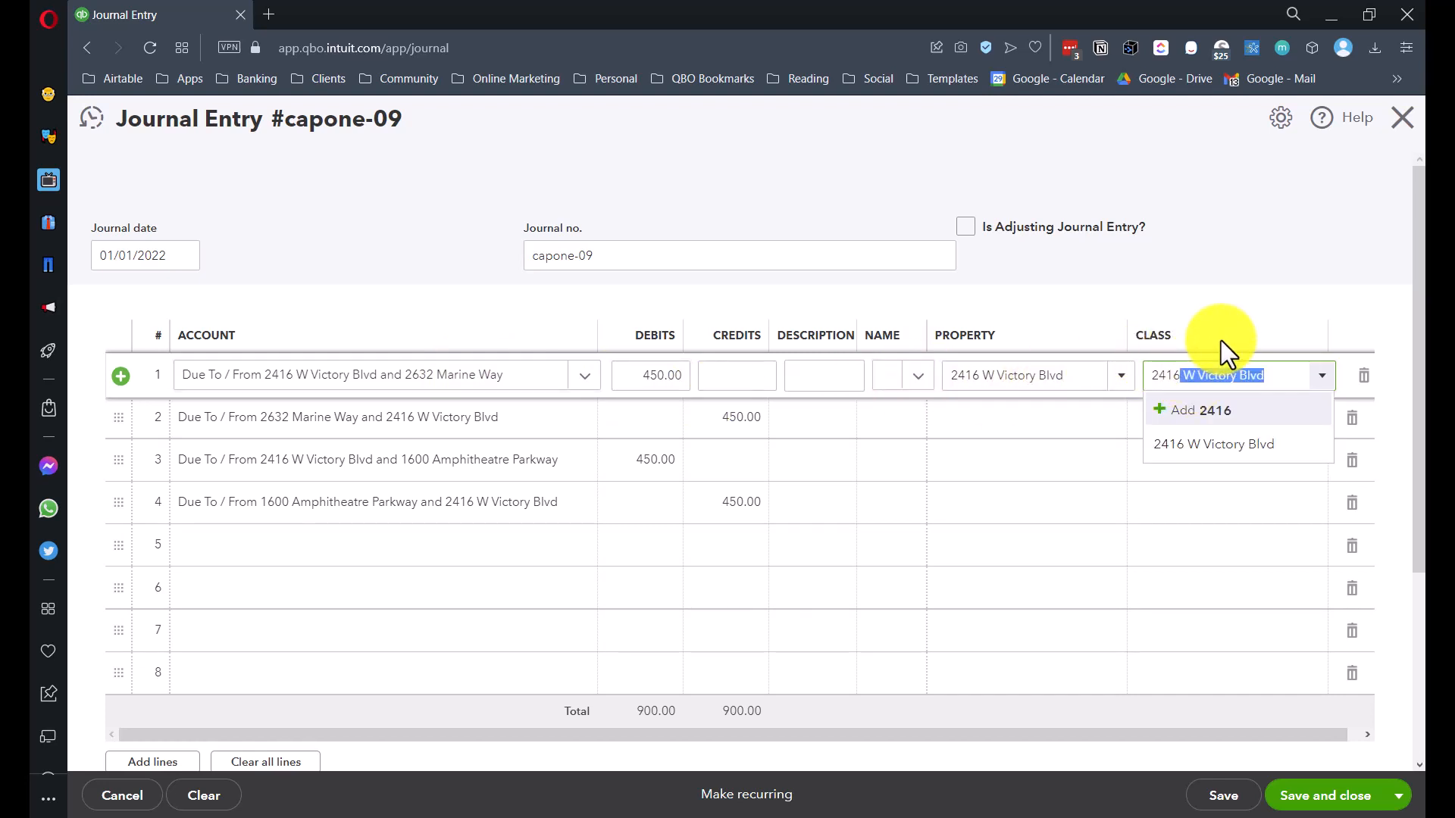
key(Tab)
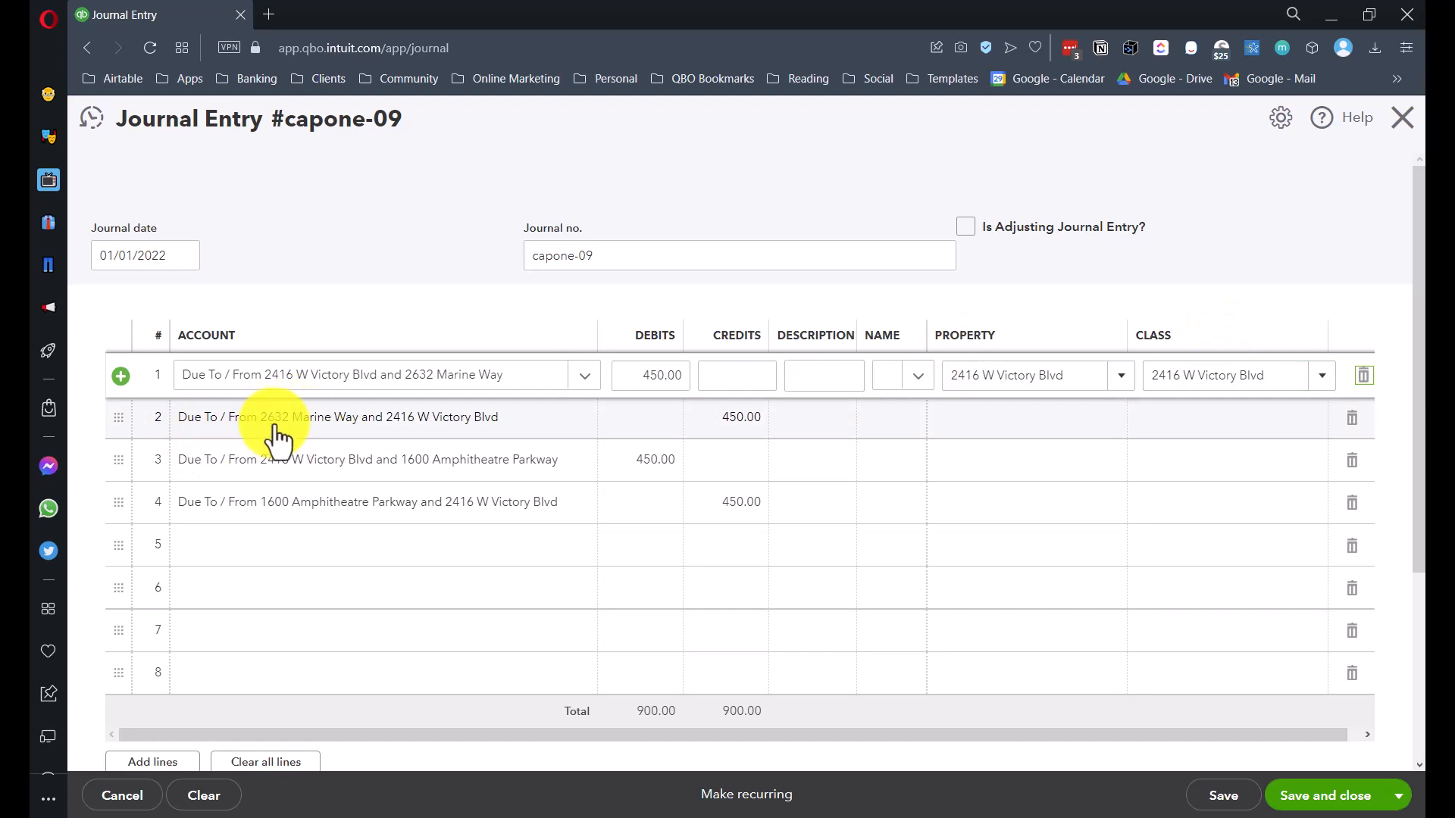
click(298, 440)
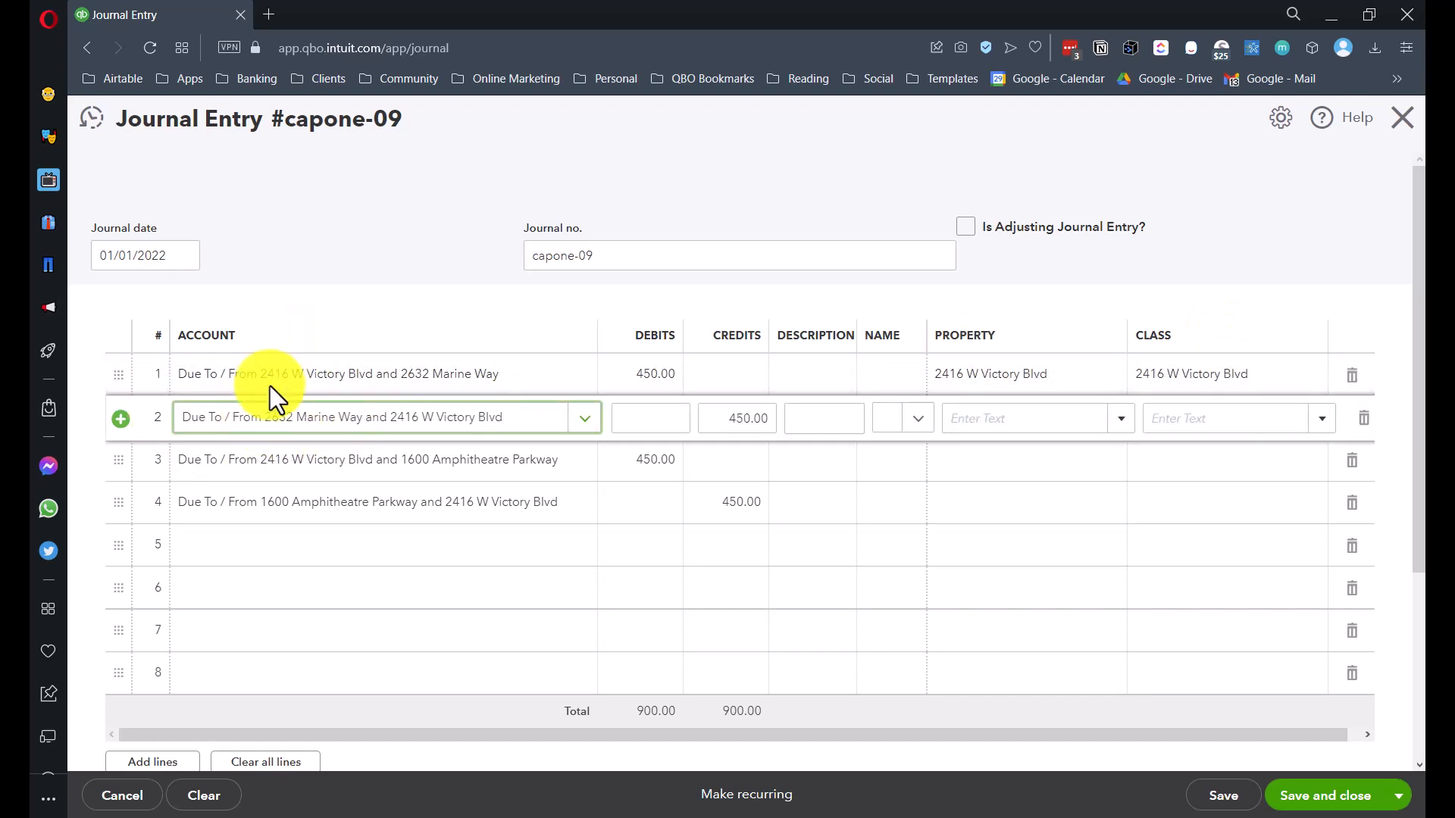
click(963, 423)
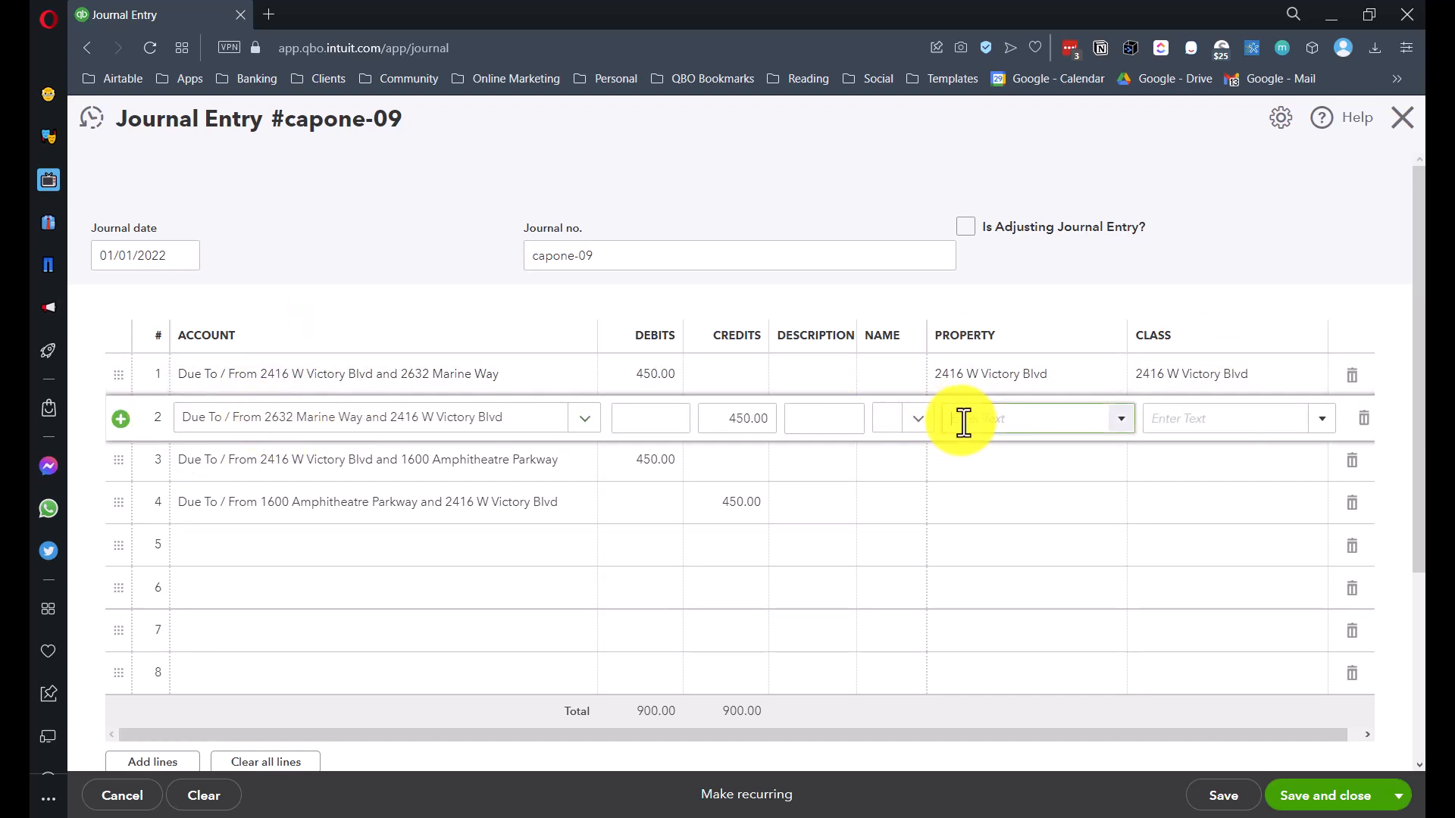
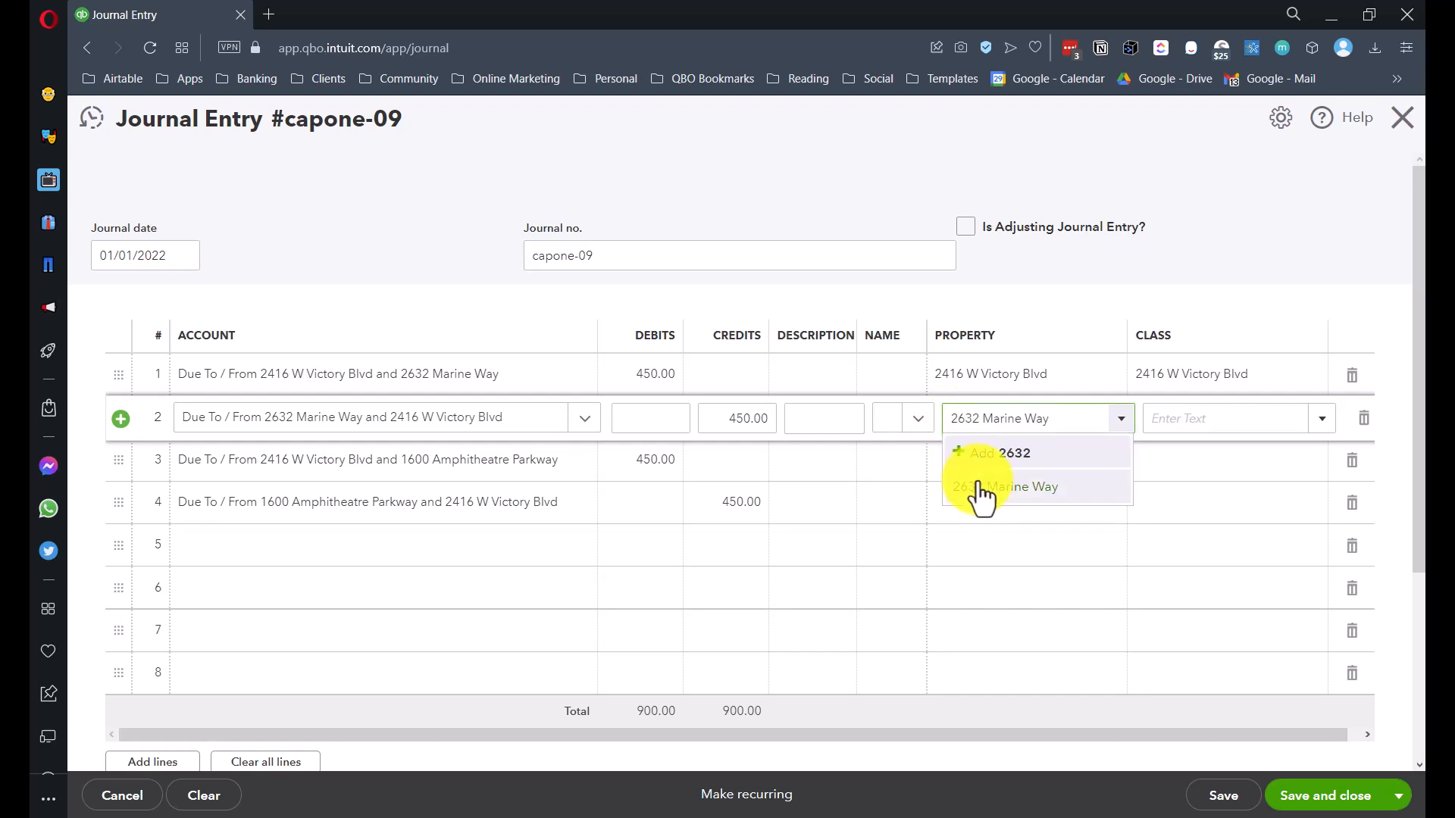
click(976, 489)
click(1169, 419)
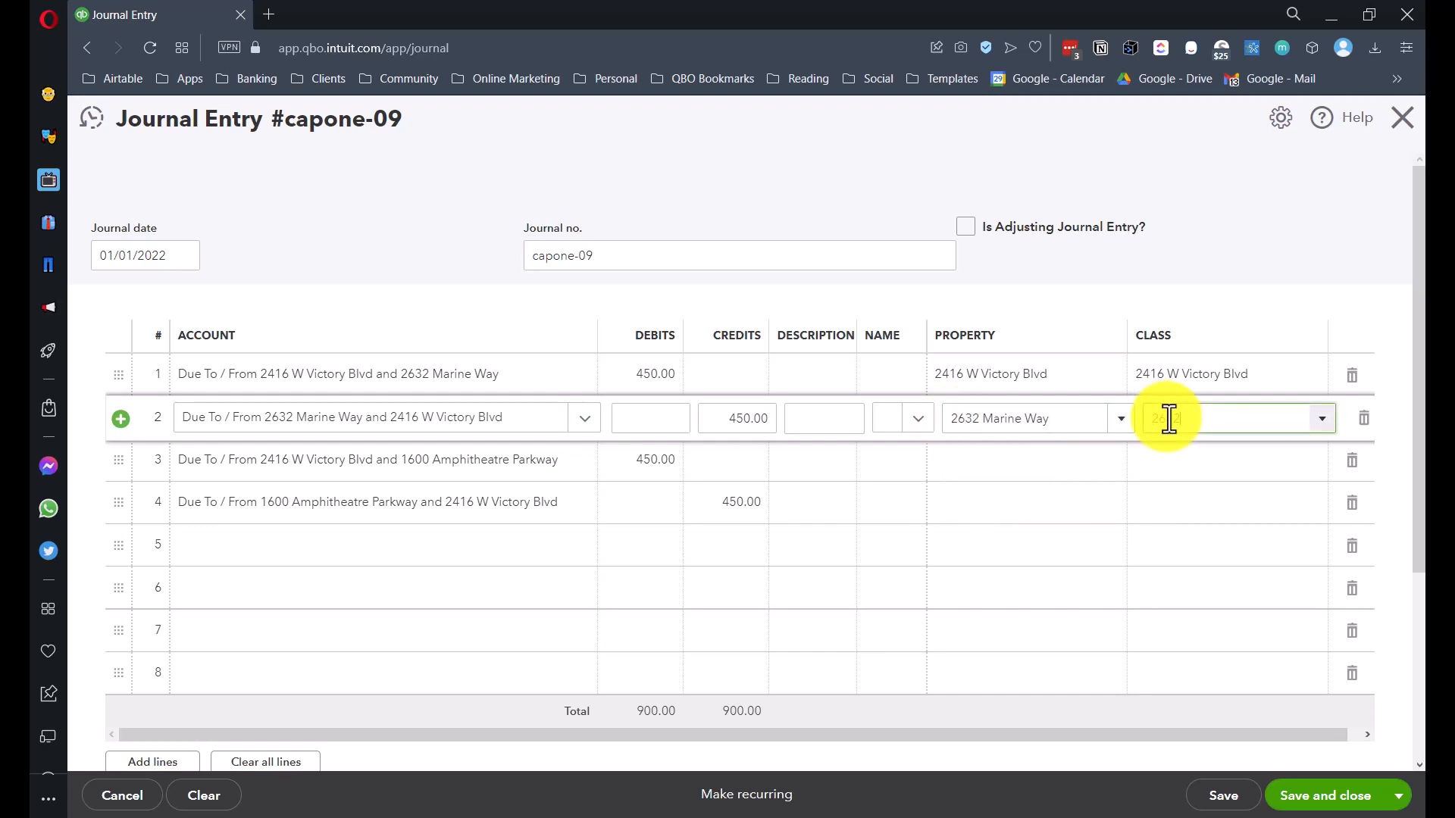
click(1193, 489)
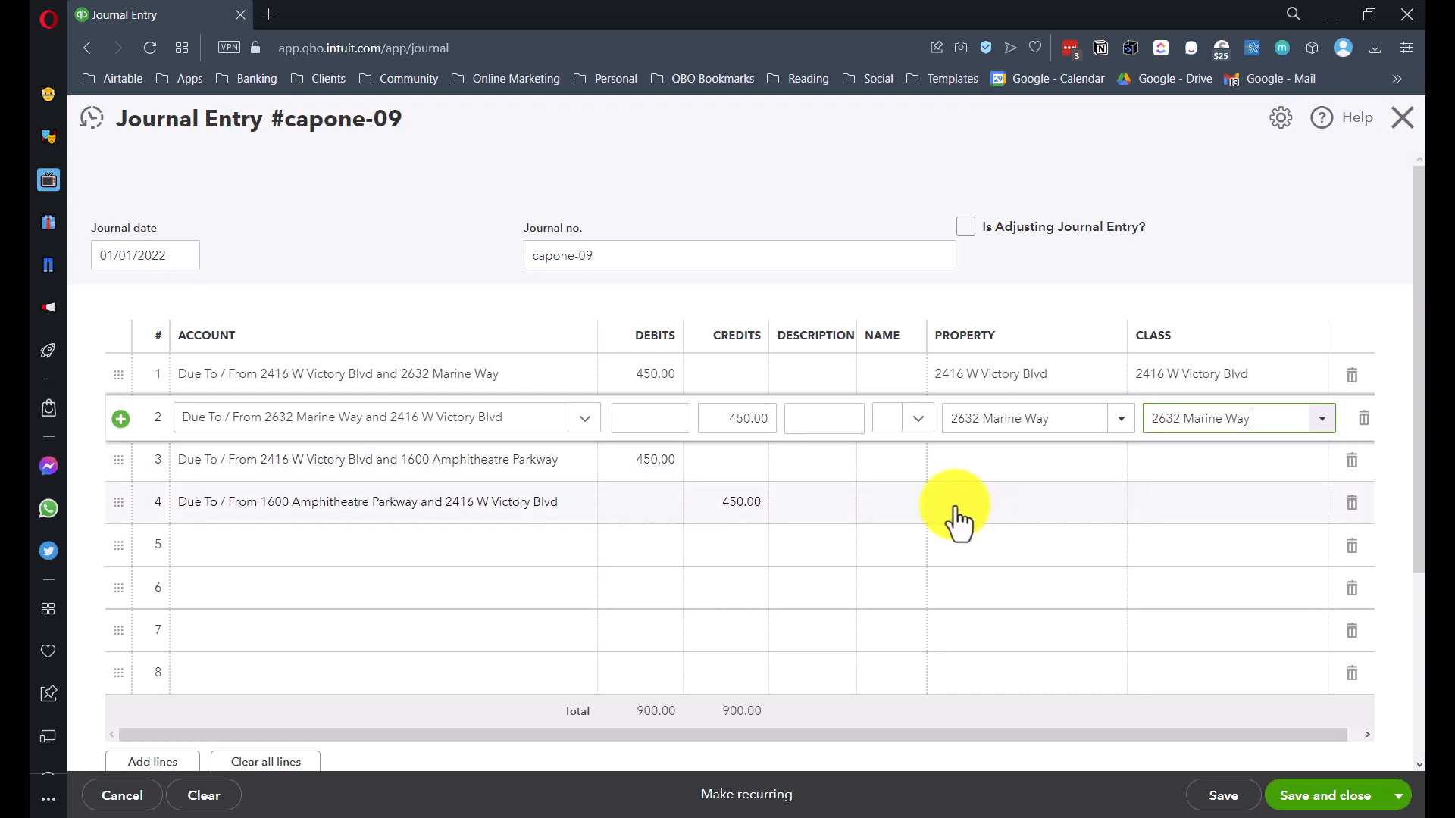
click(975, 472)
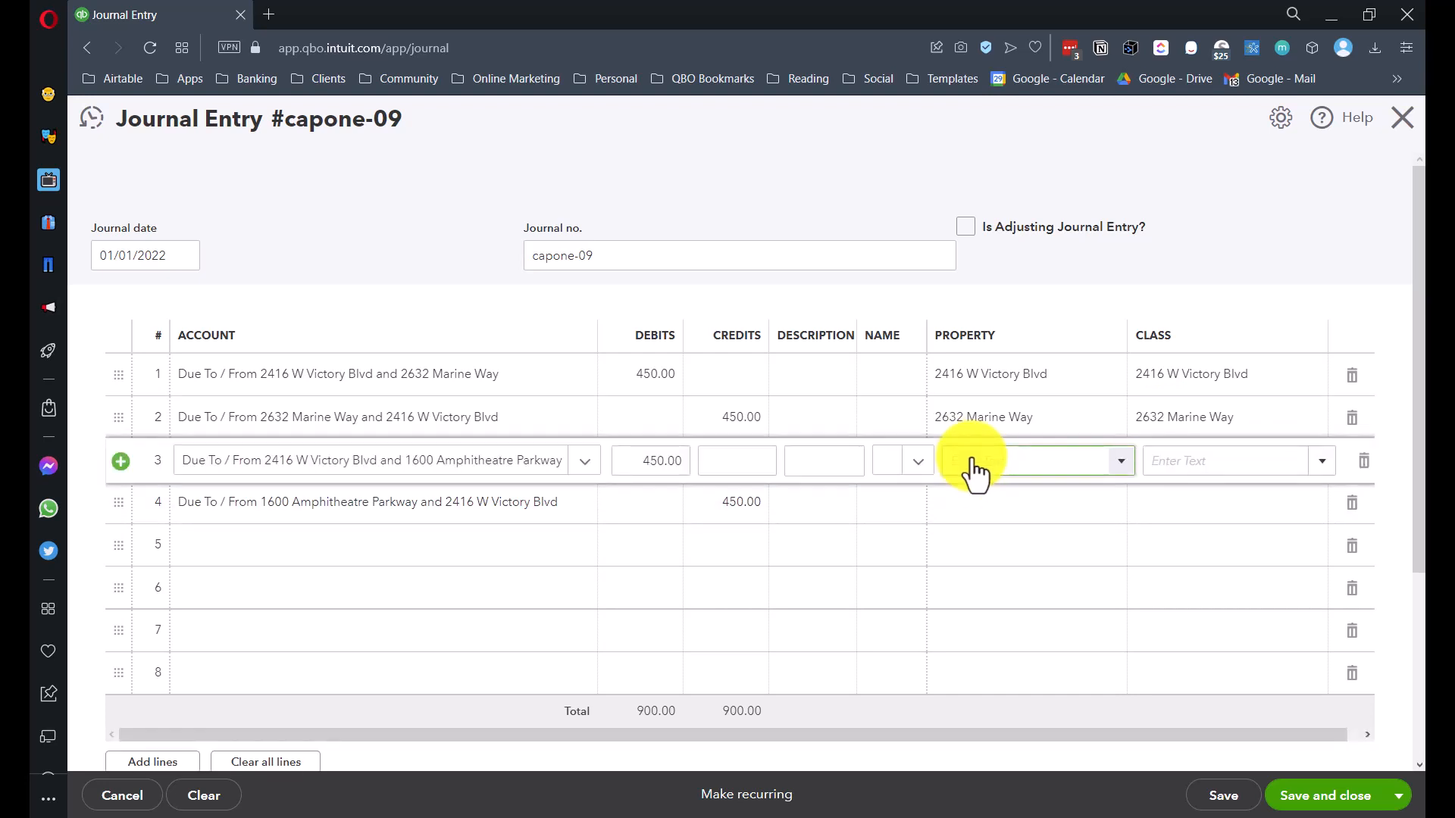
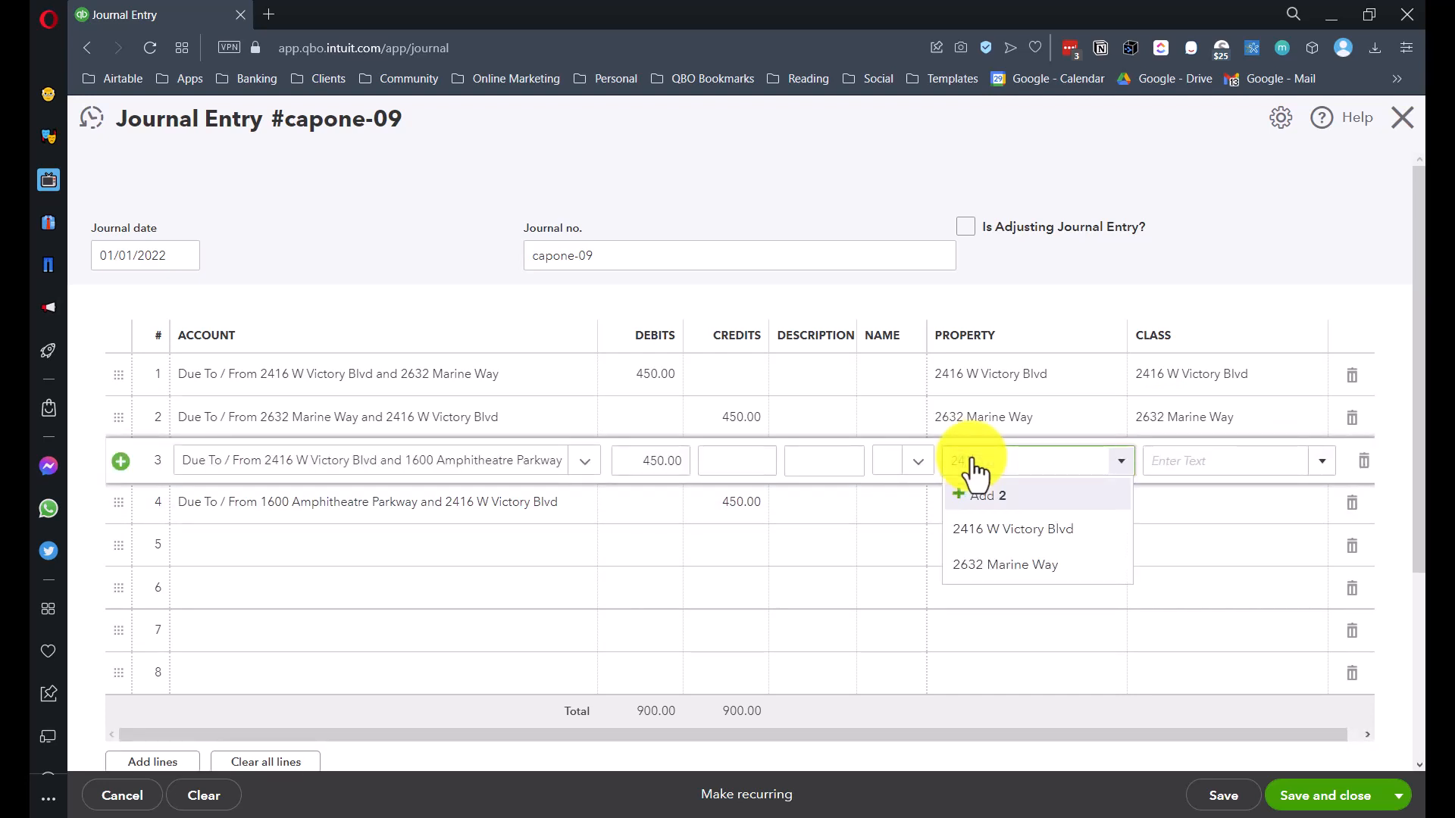
key(Tab)
text(24)
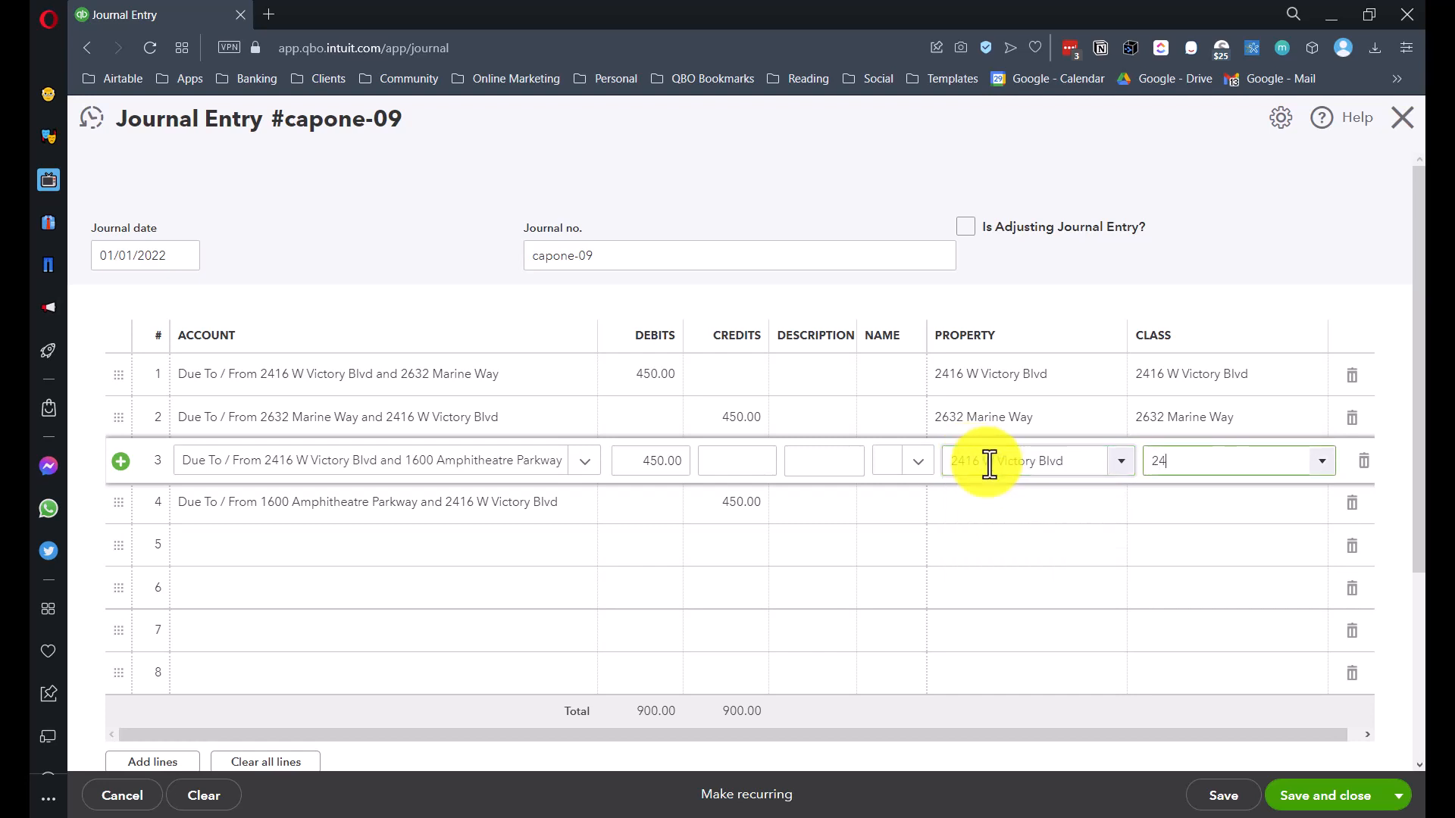
text(16)
click(993, 503)
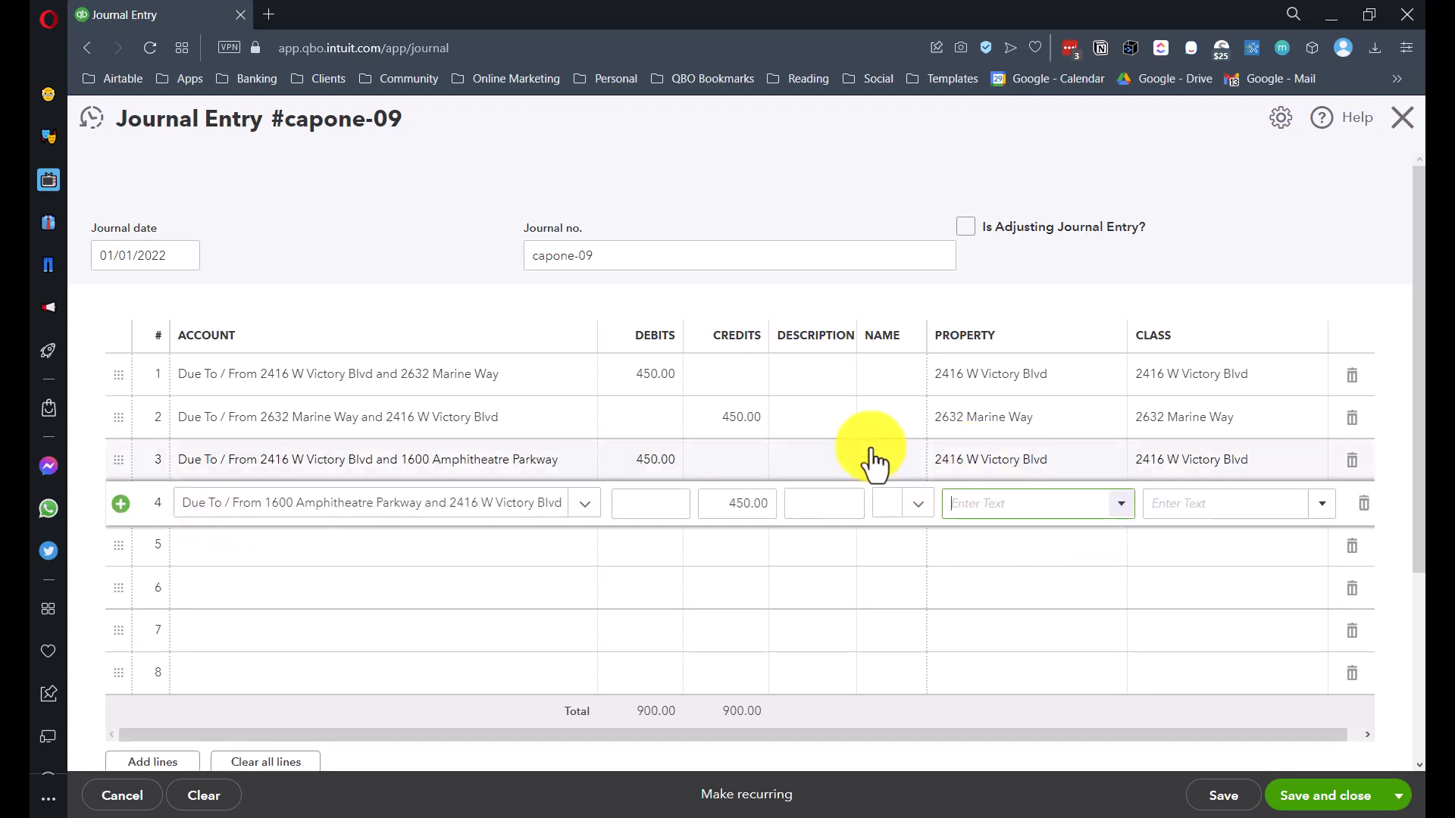
text(1600 Amphitheatre Parkwa)
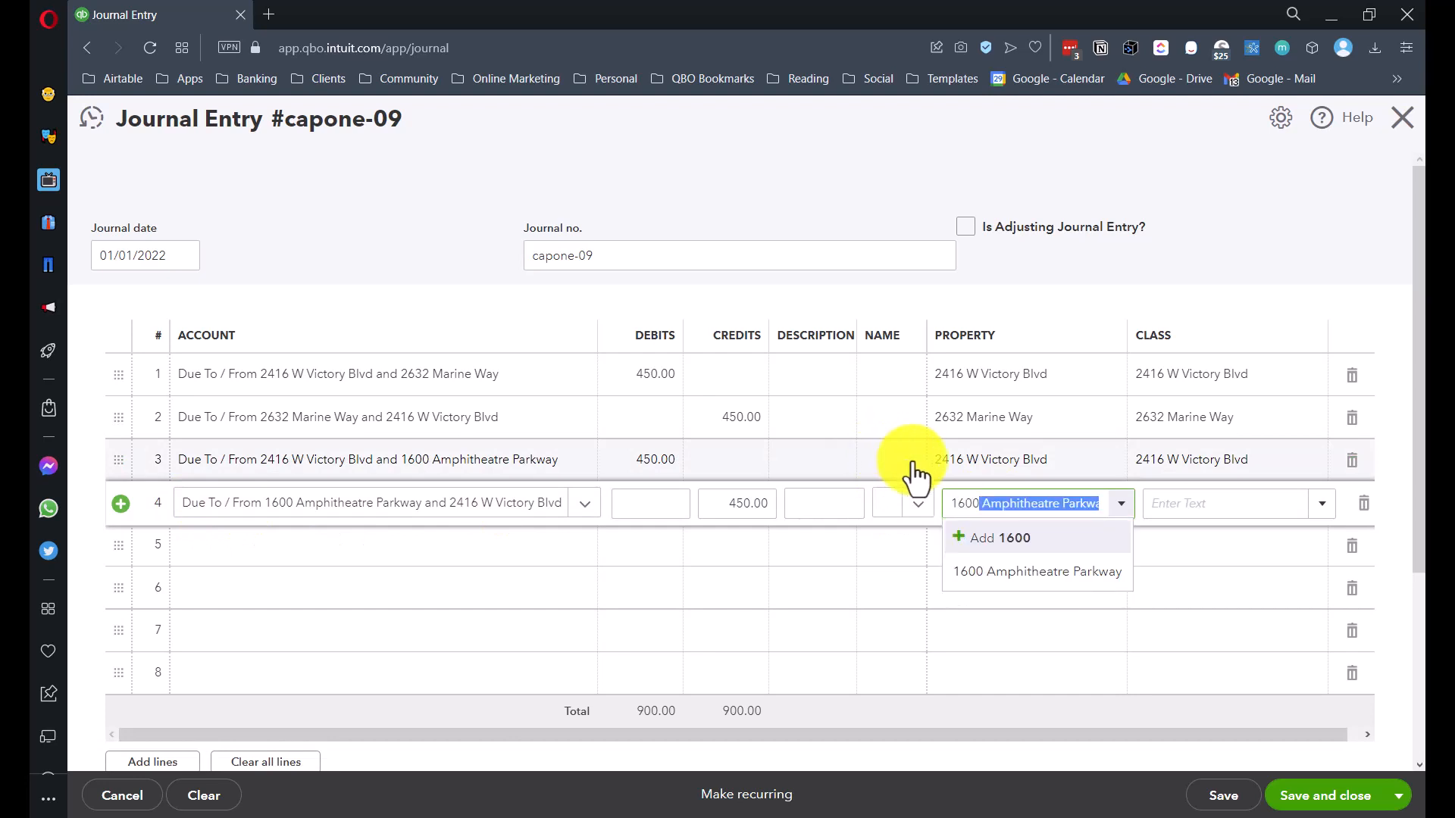
click(1152, 506)
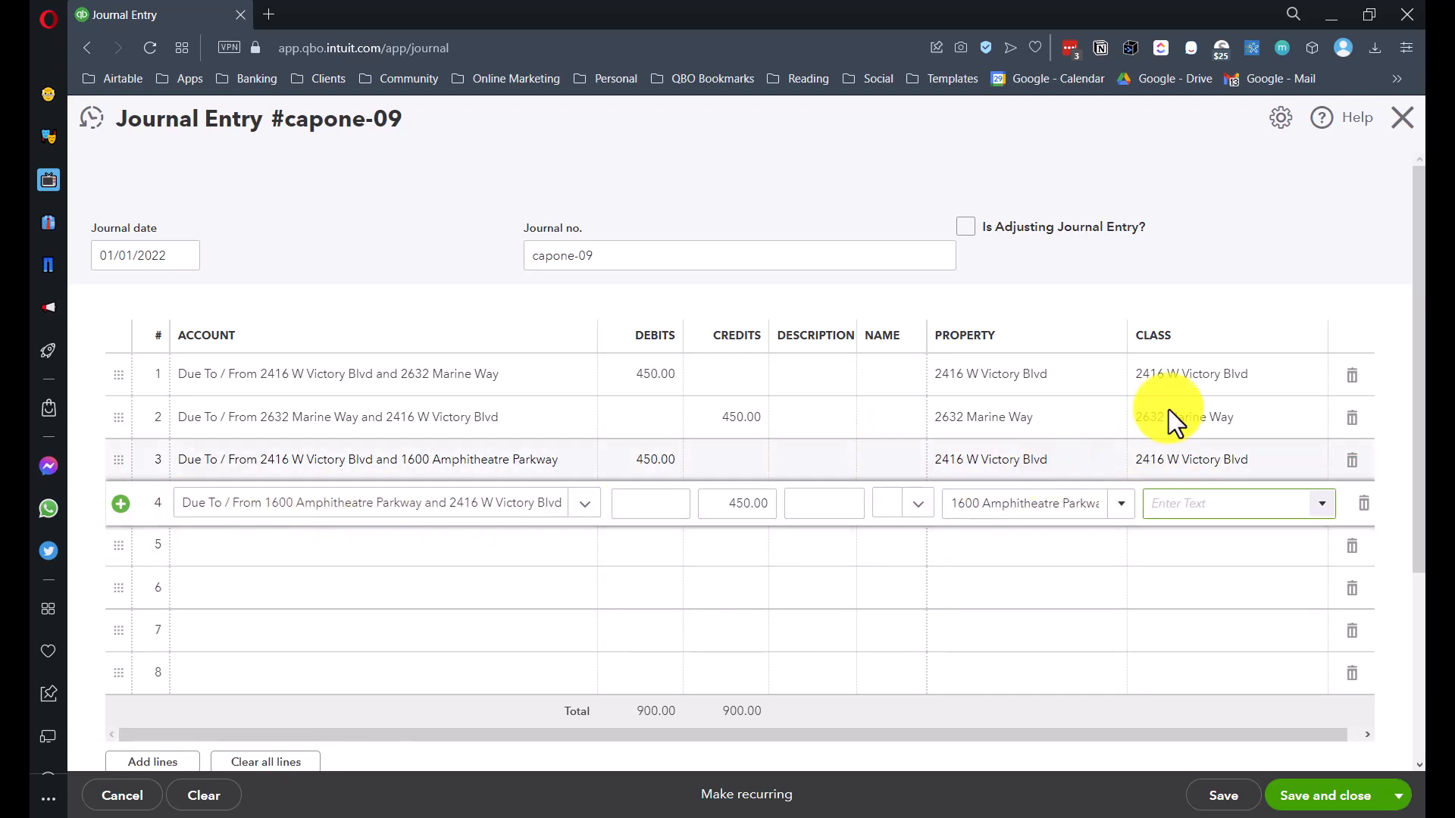
text(1600 Amphitheatre Parkwa)
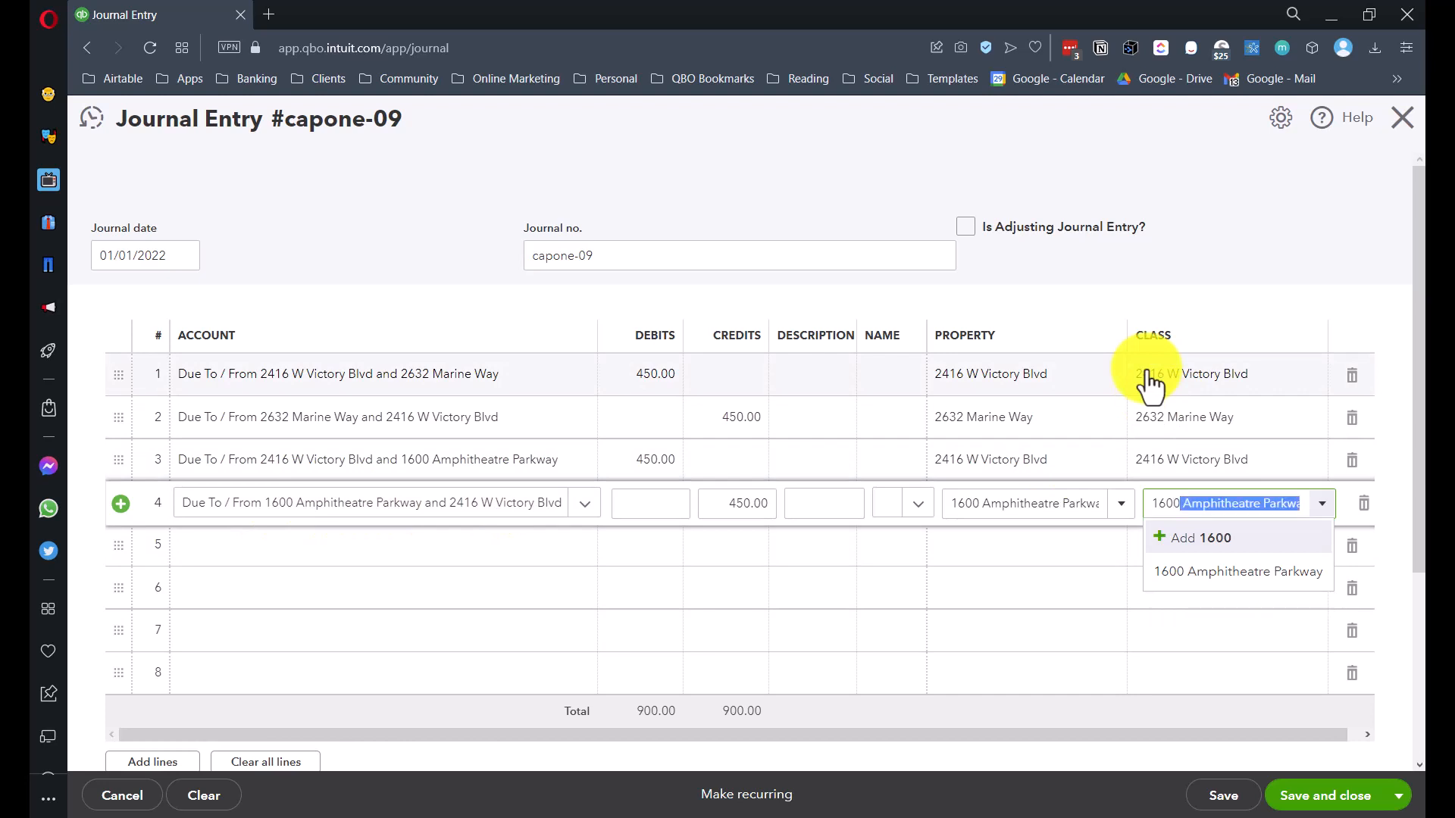
key(Tab)
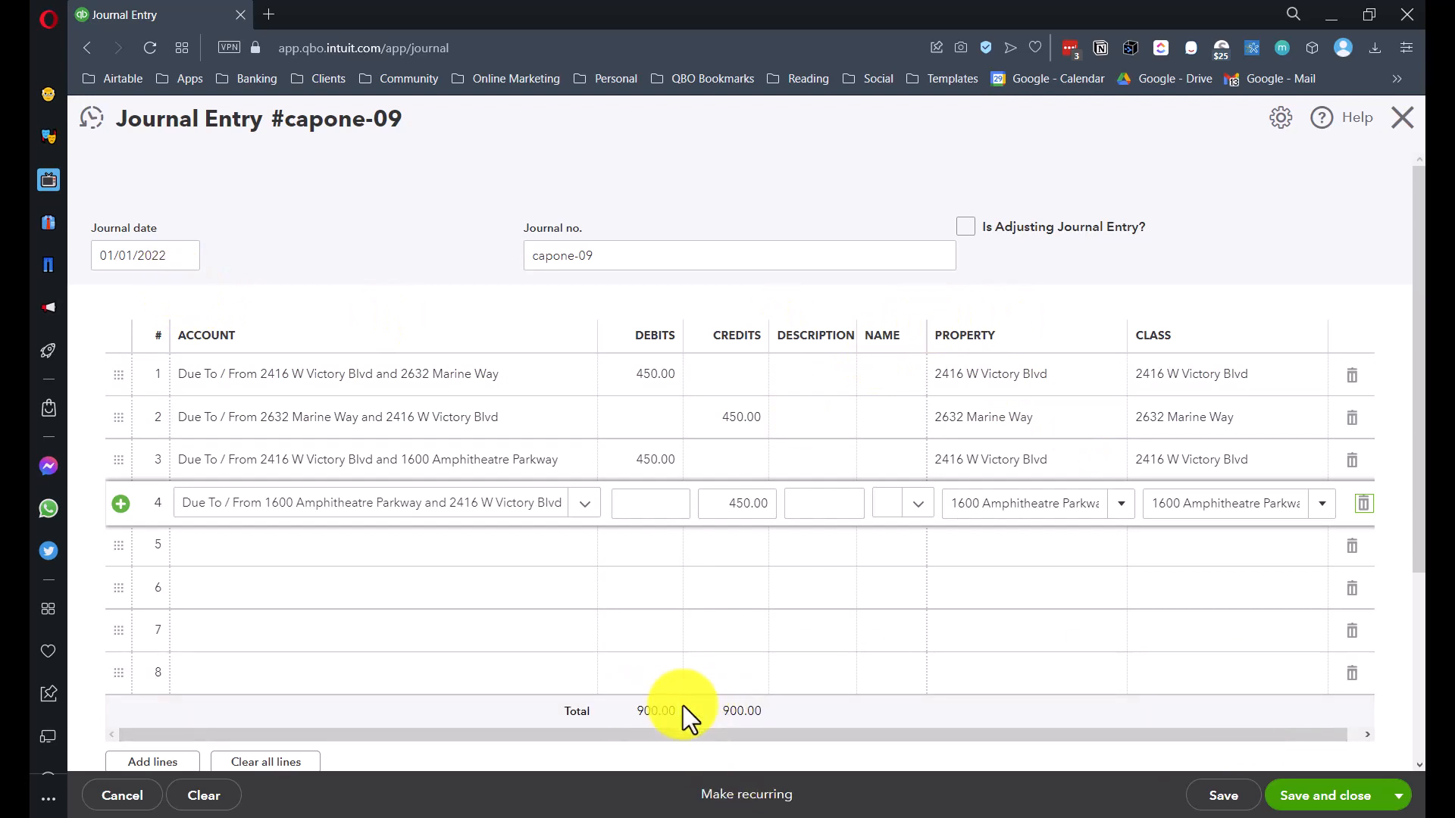
click(1373, 795)
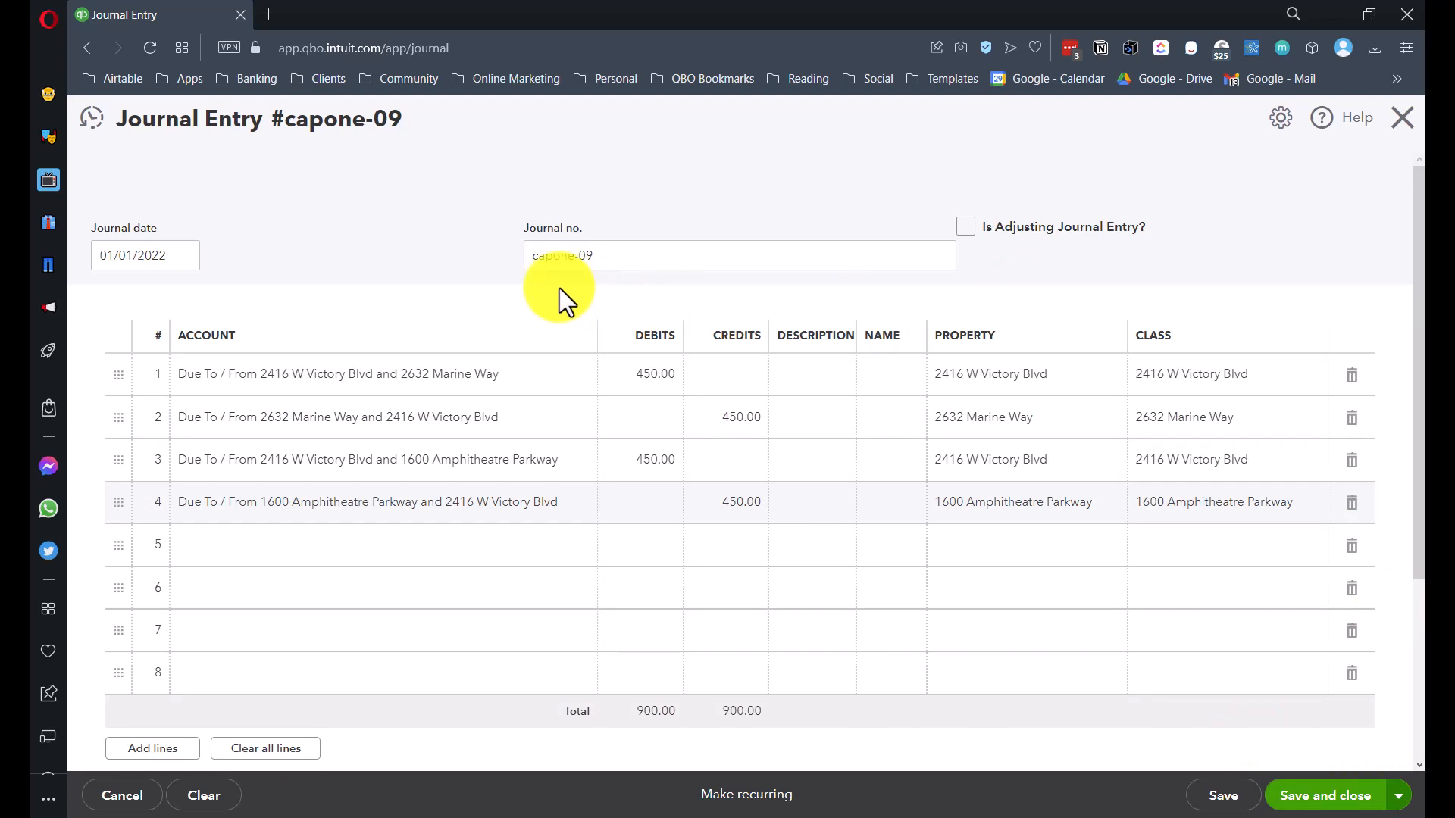
- Save and close journal entry capone-09, then rerun the Balance Sheet with columns by Properties
click(1294, 796)
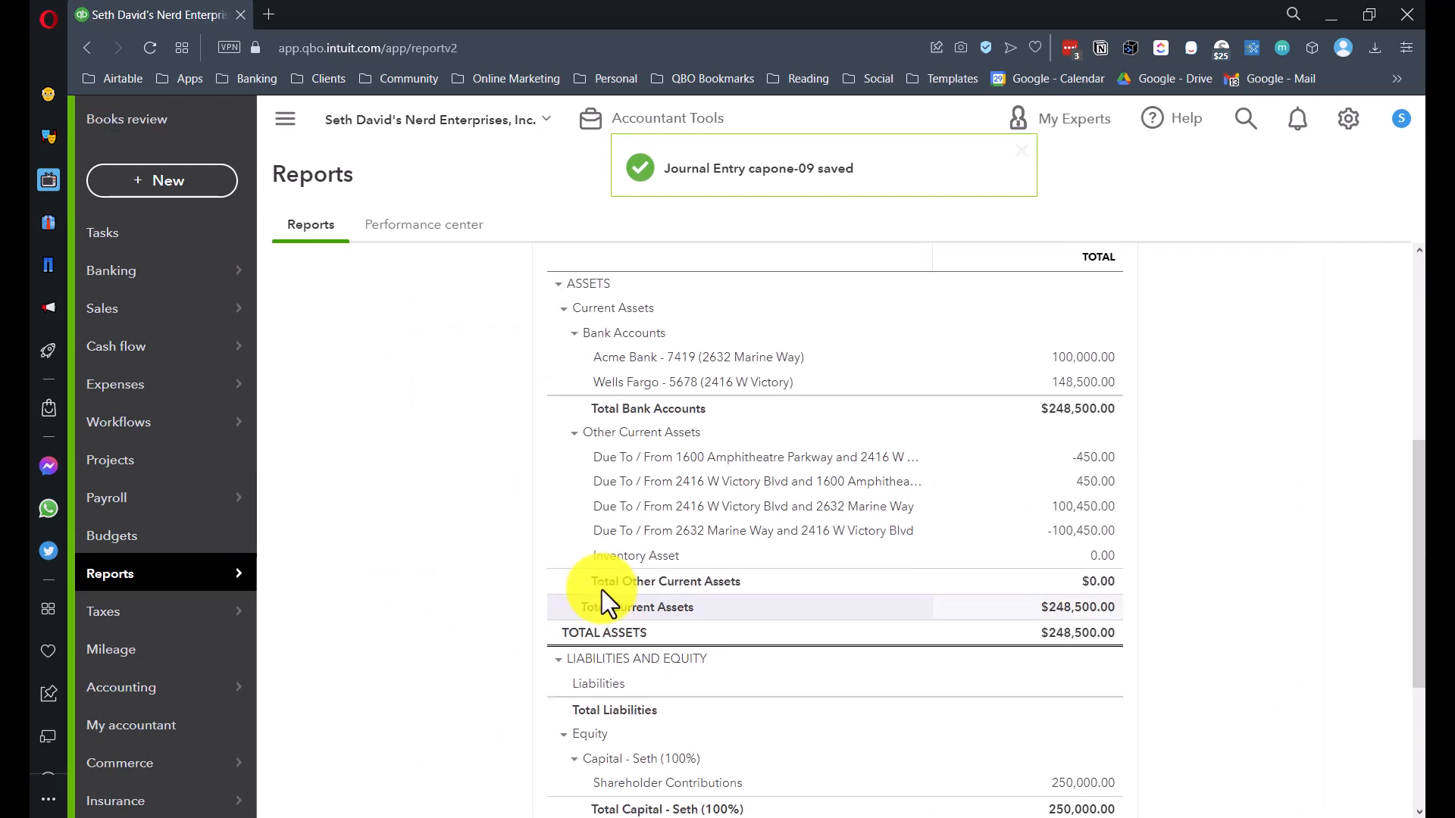
scroll(602, 590, up, 5)
click(353, 447)
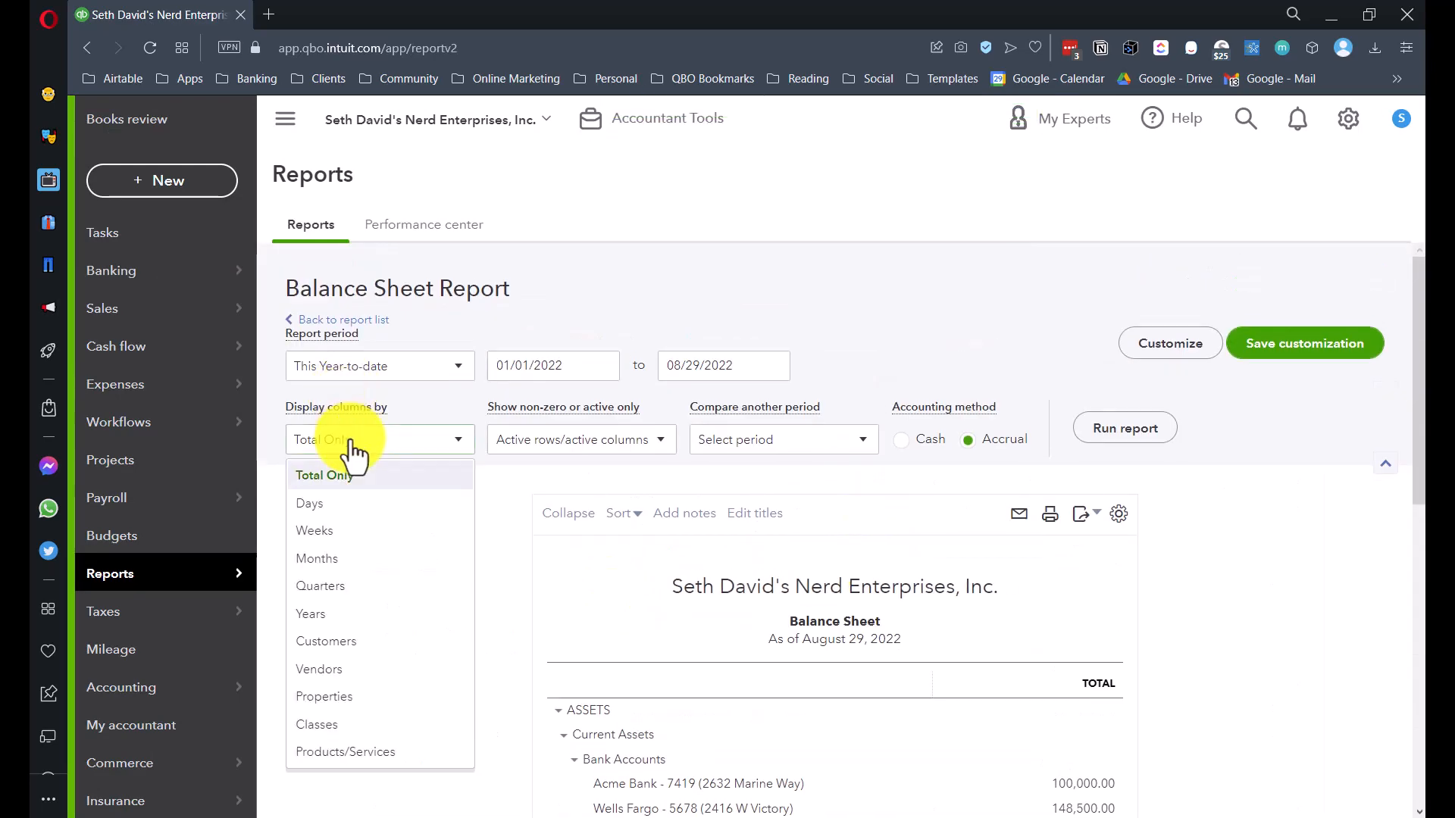
click(321, 697)
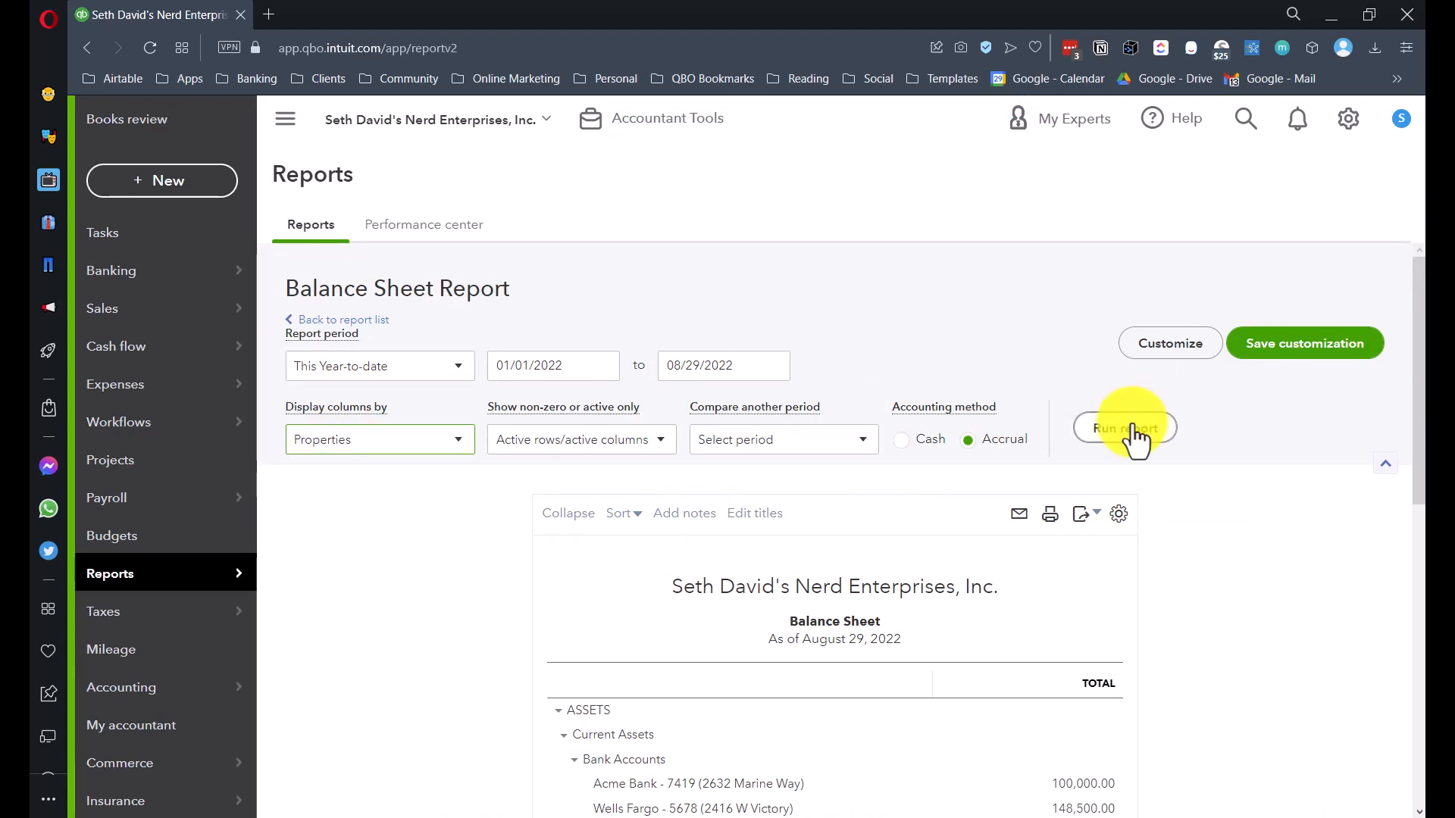
click(1135, 431)
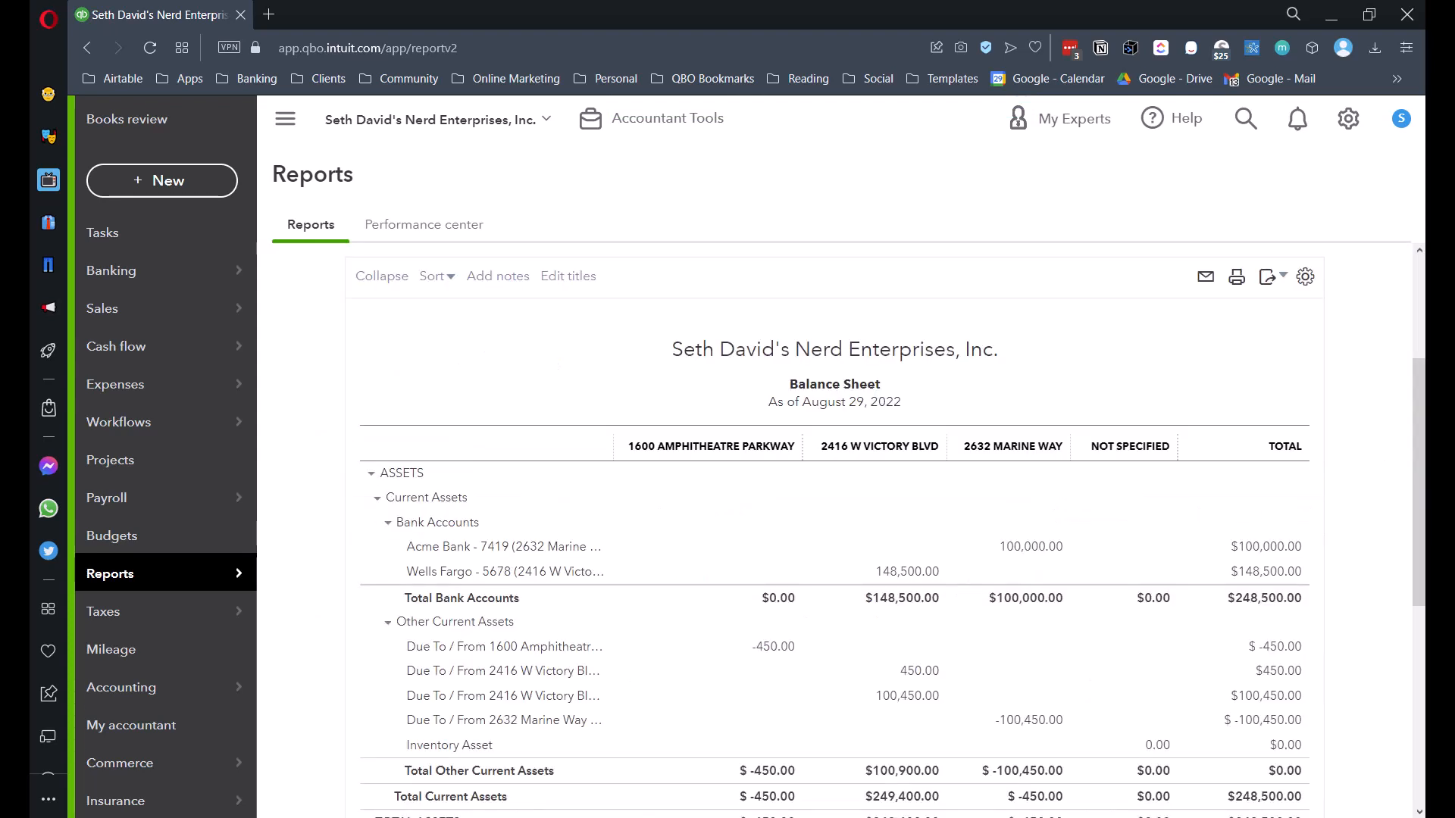
- Widen the account label column and check each property column balances at $248,500 total
scroll(932, 267, down, 4)
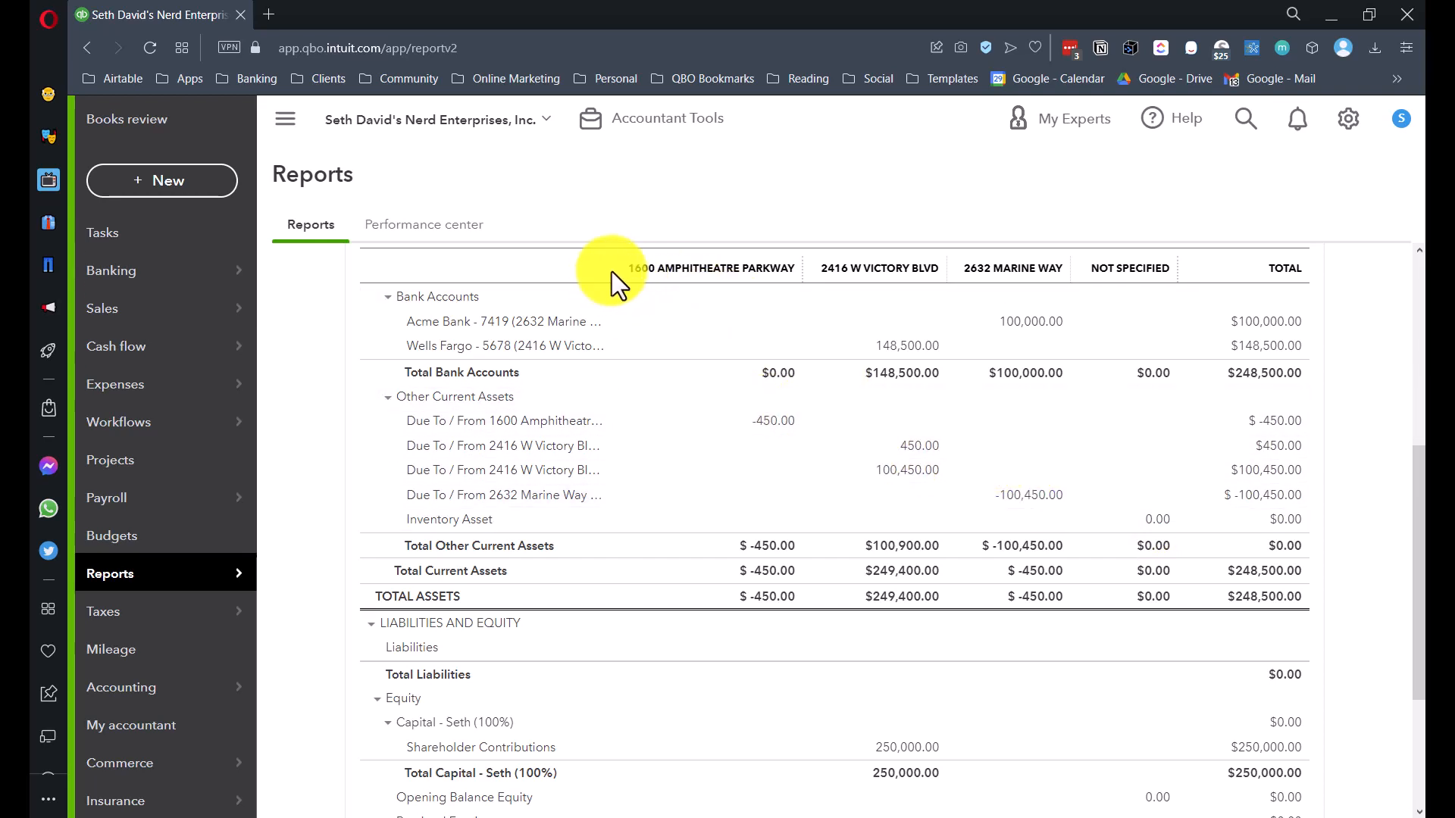
drag(610, 269, 740, 275)
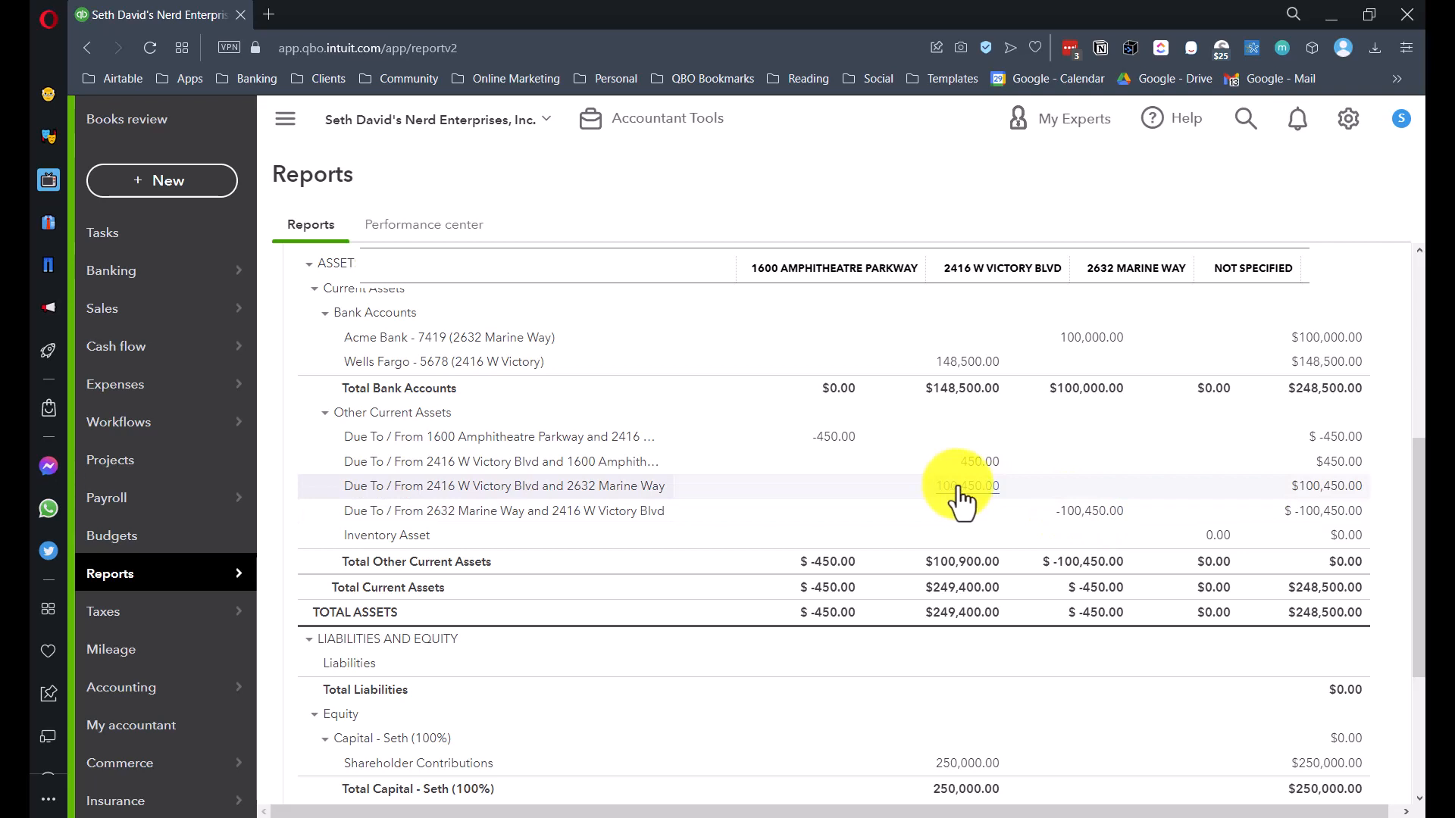
scroll(961, 500, down, 3)
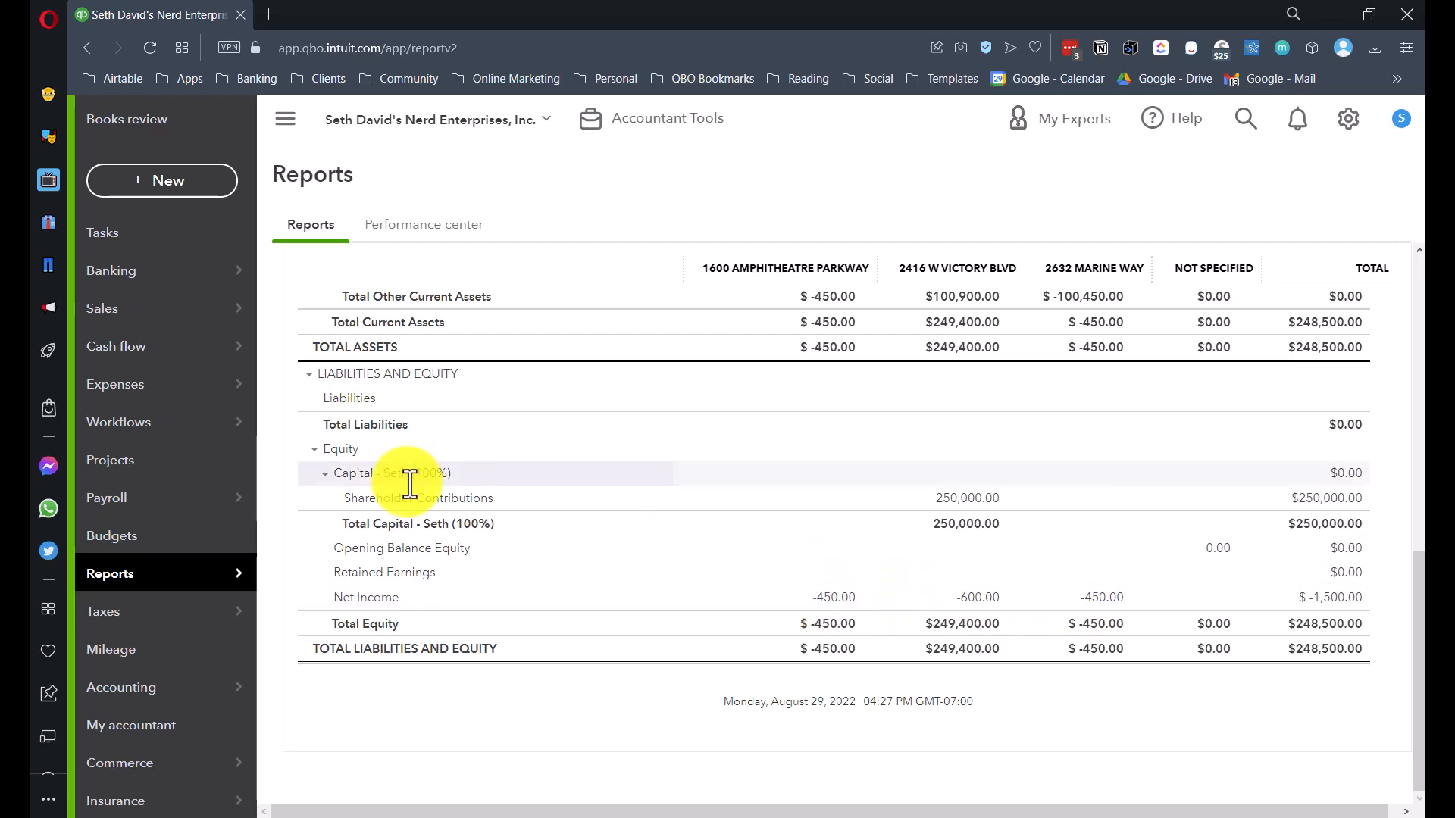
scroll(377, 558, up, 10)
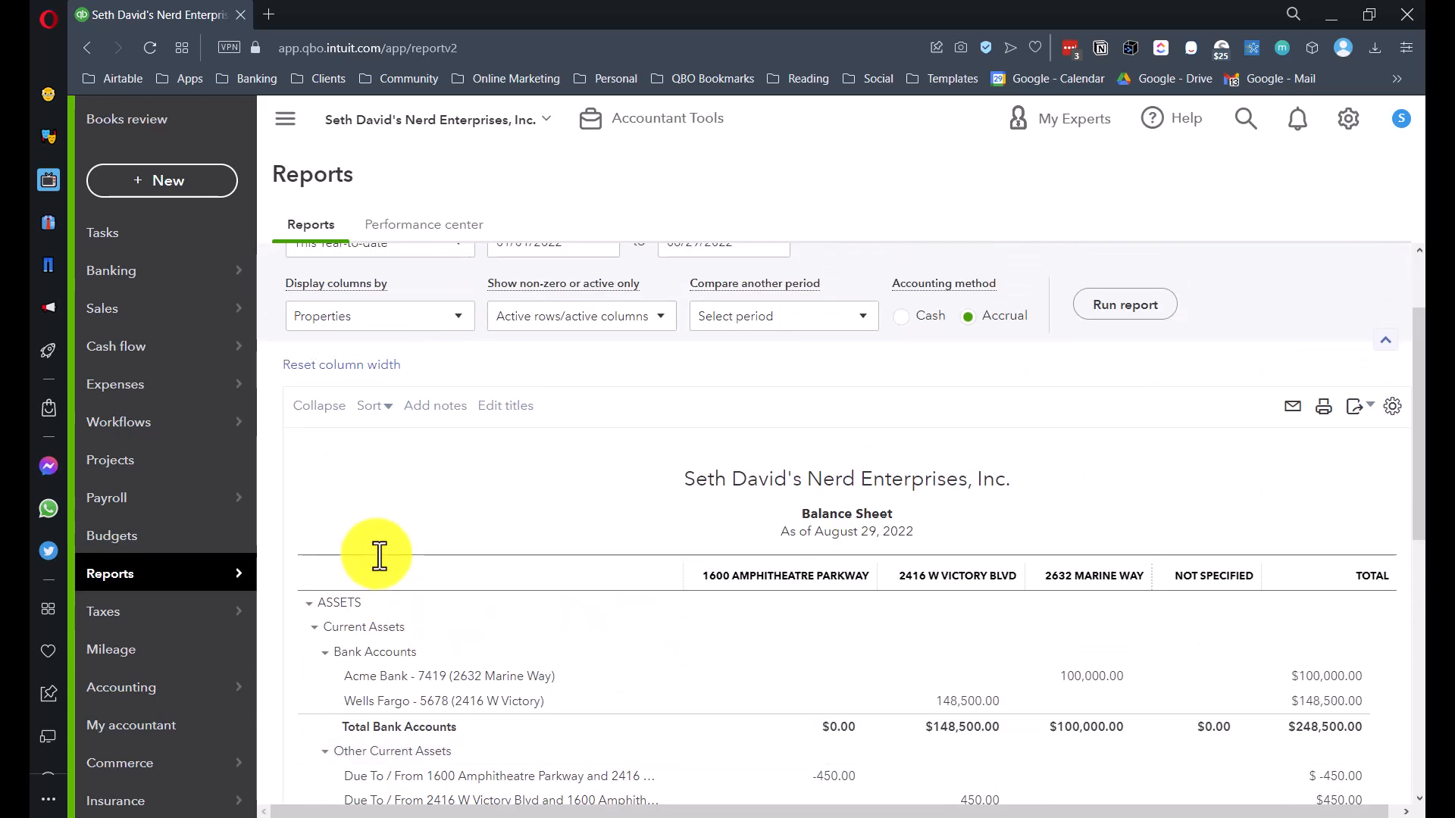
scroll(379, 556, up, 2)
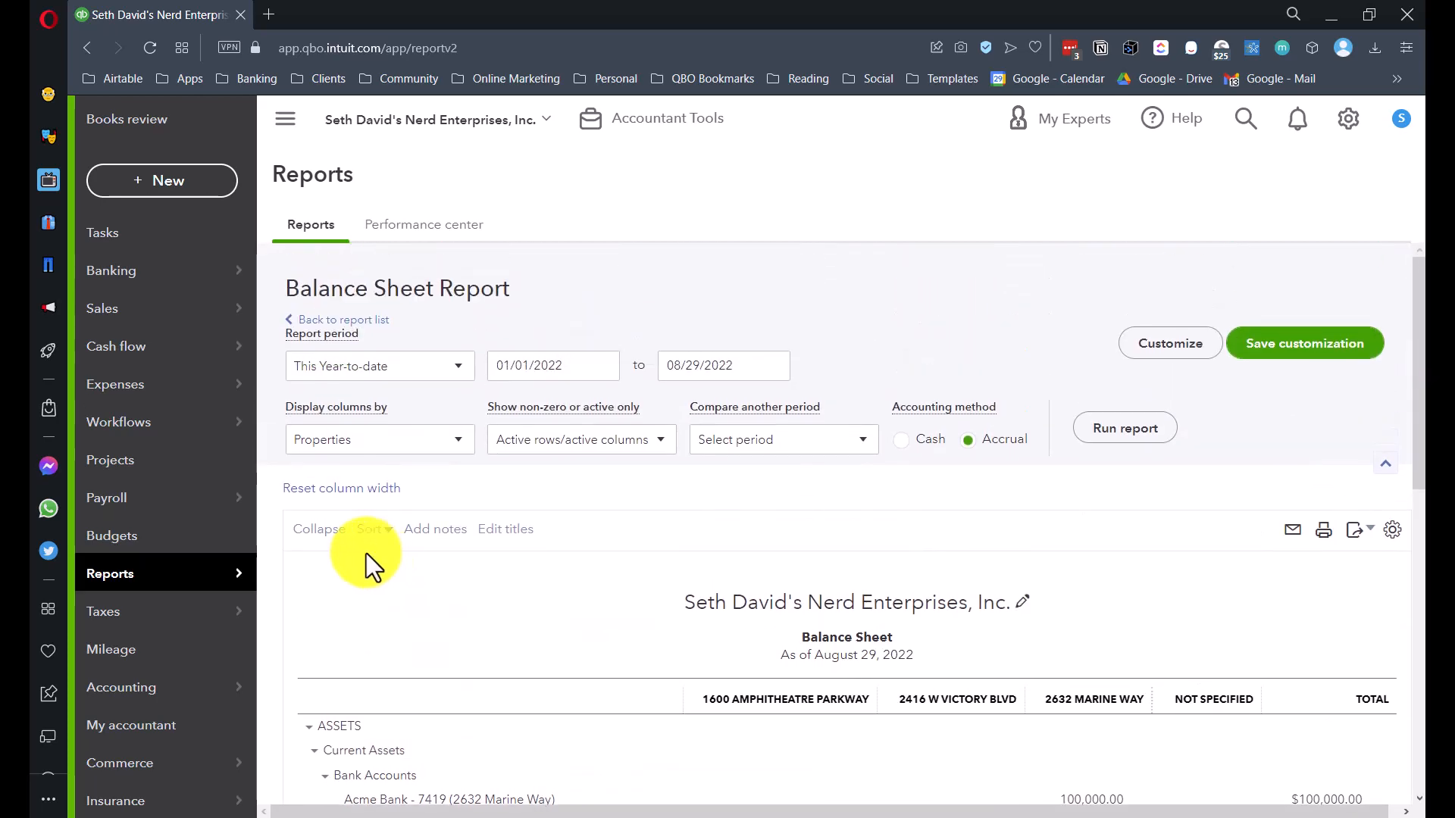
- Rerun the Balance Sheet with columns split by Classes instead of Properties
click(395, 441)
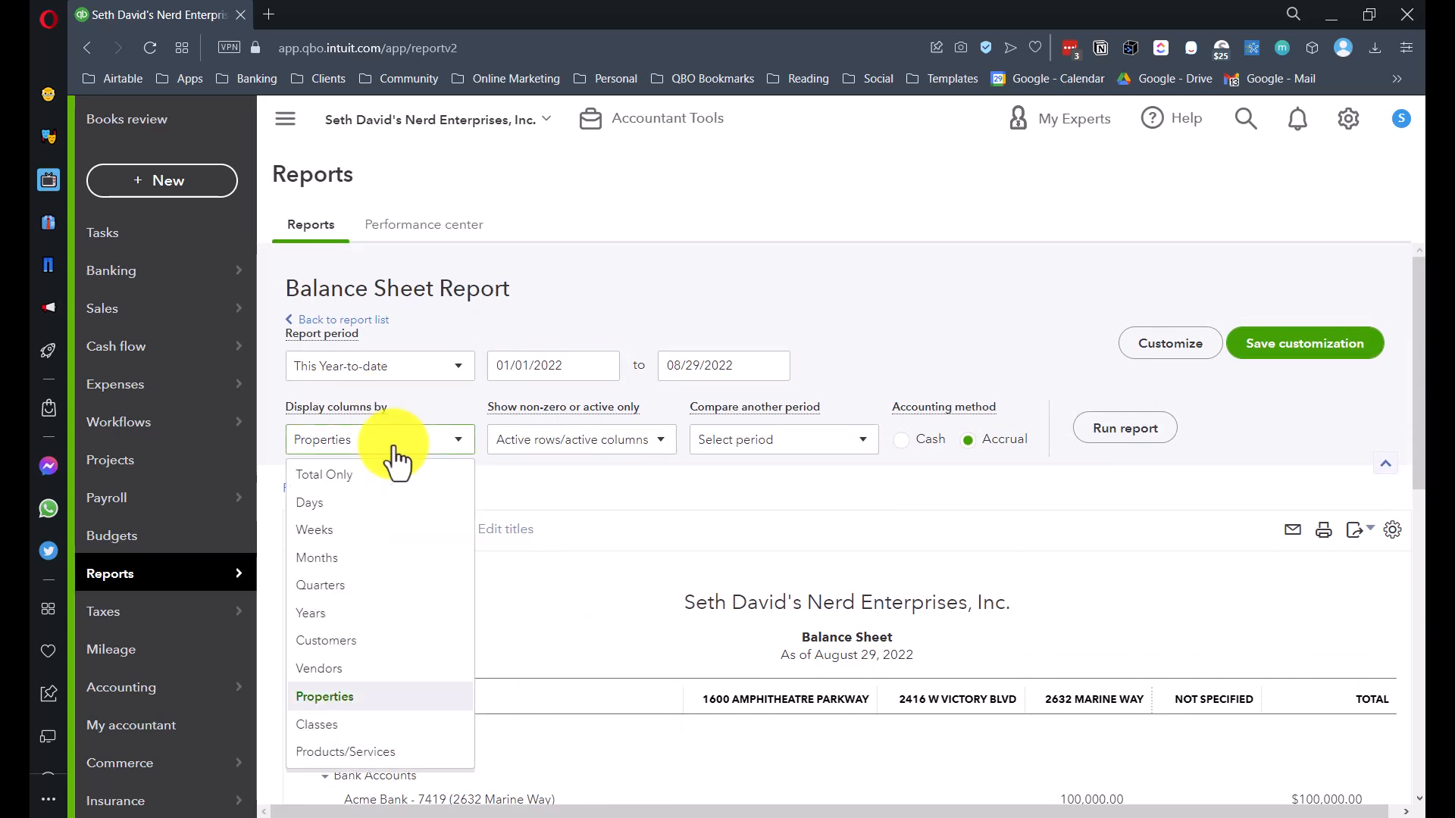
click(341, 726)
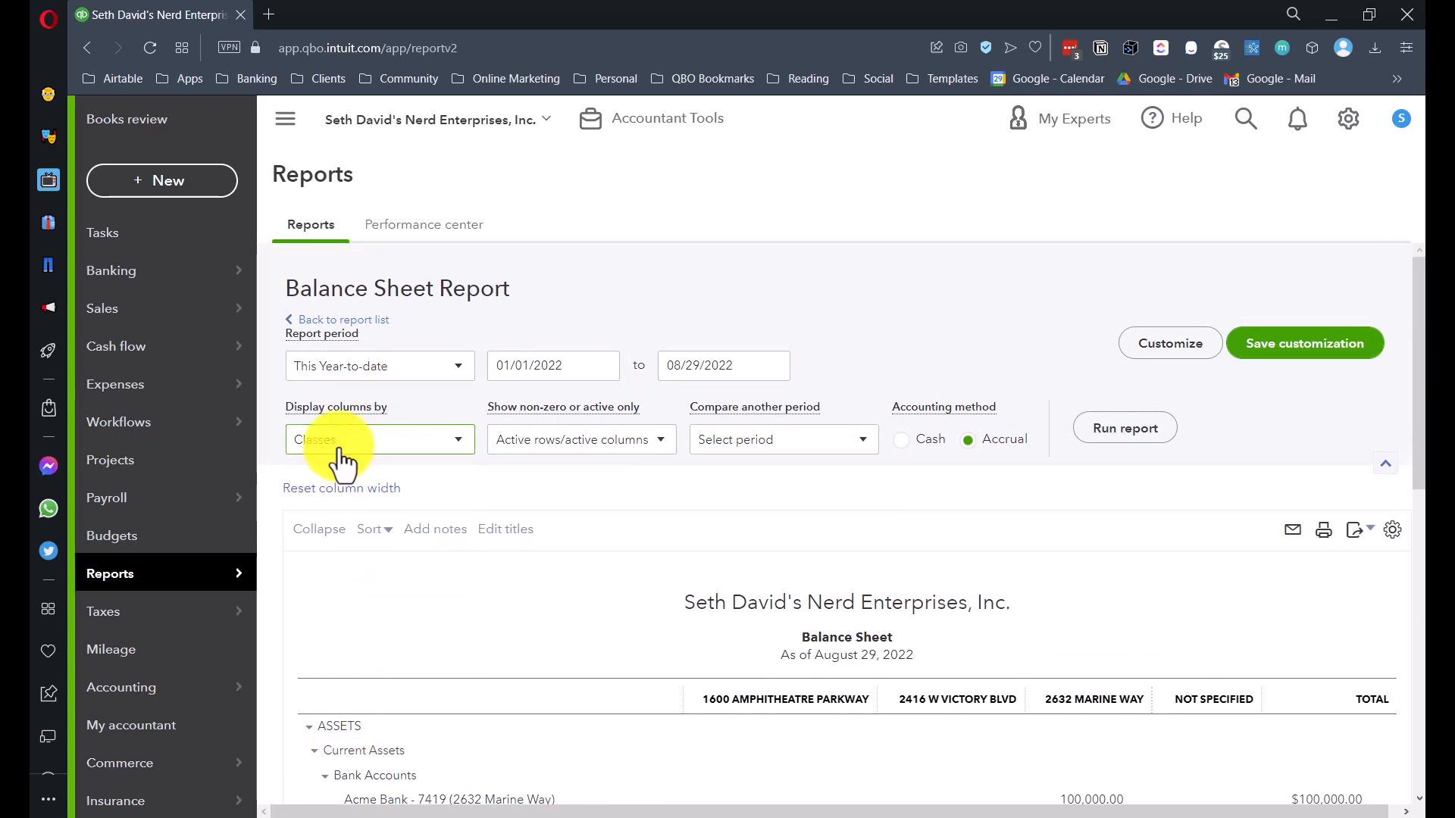
click(1144, 440)
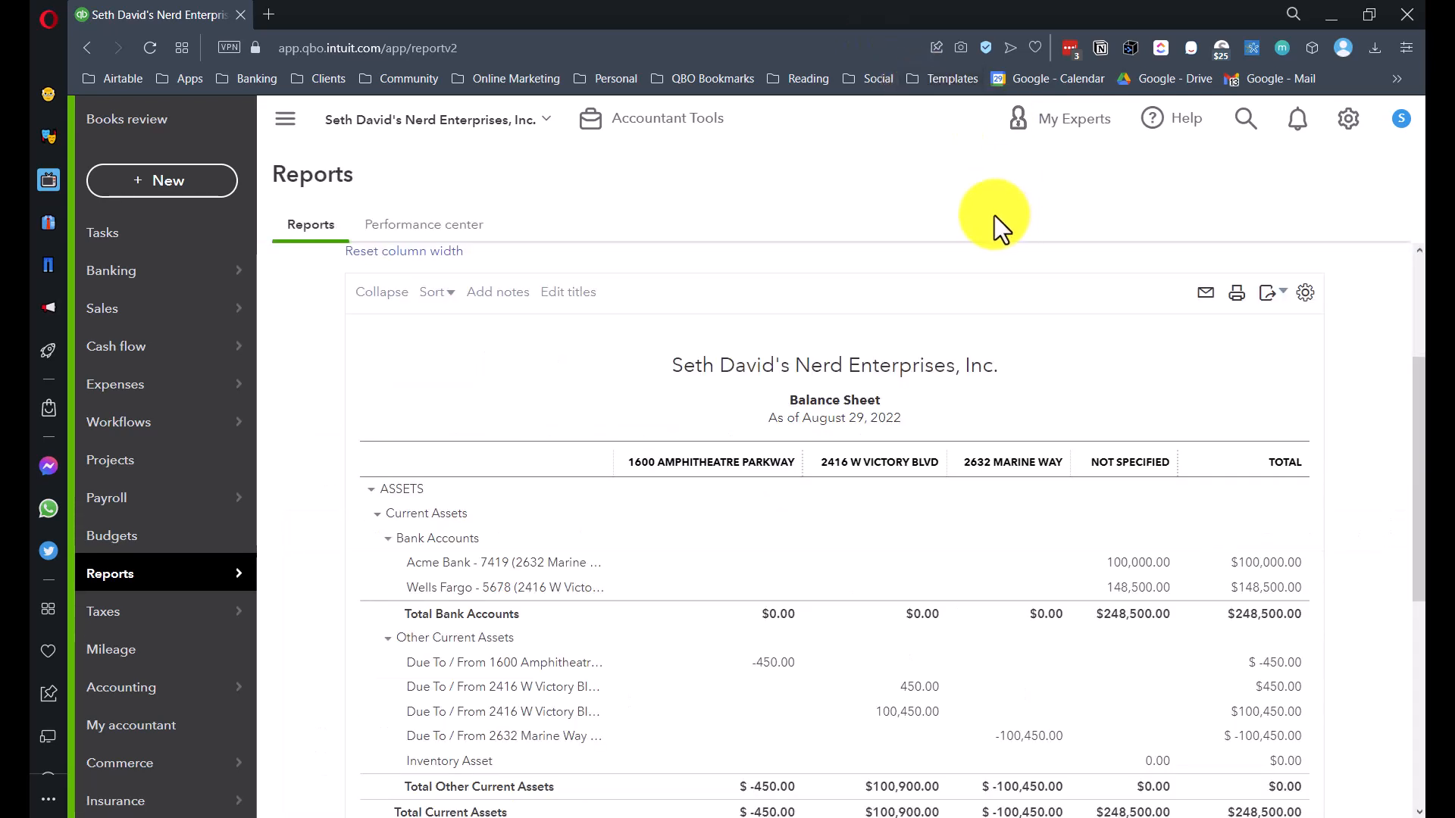
scroll(1149, 421, down, 3)
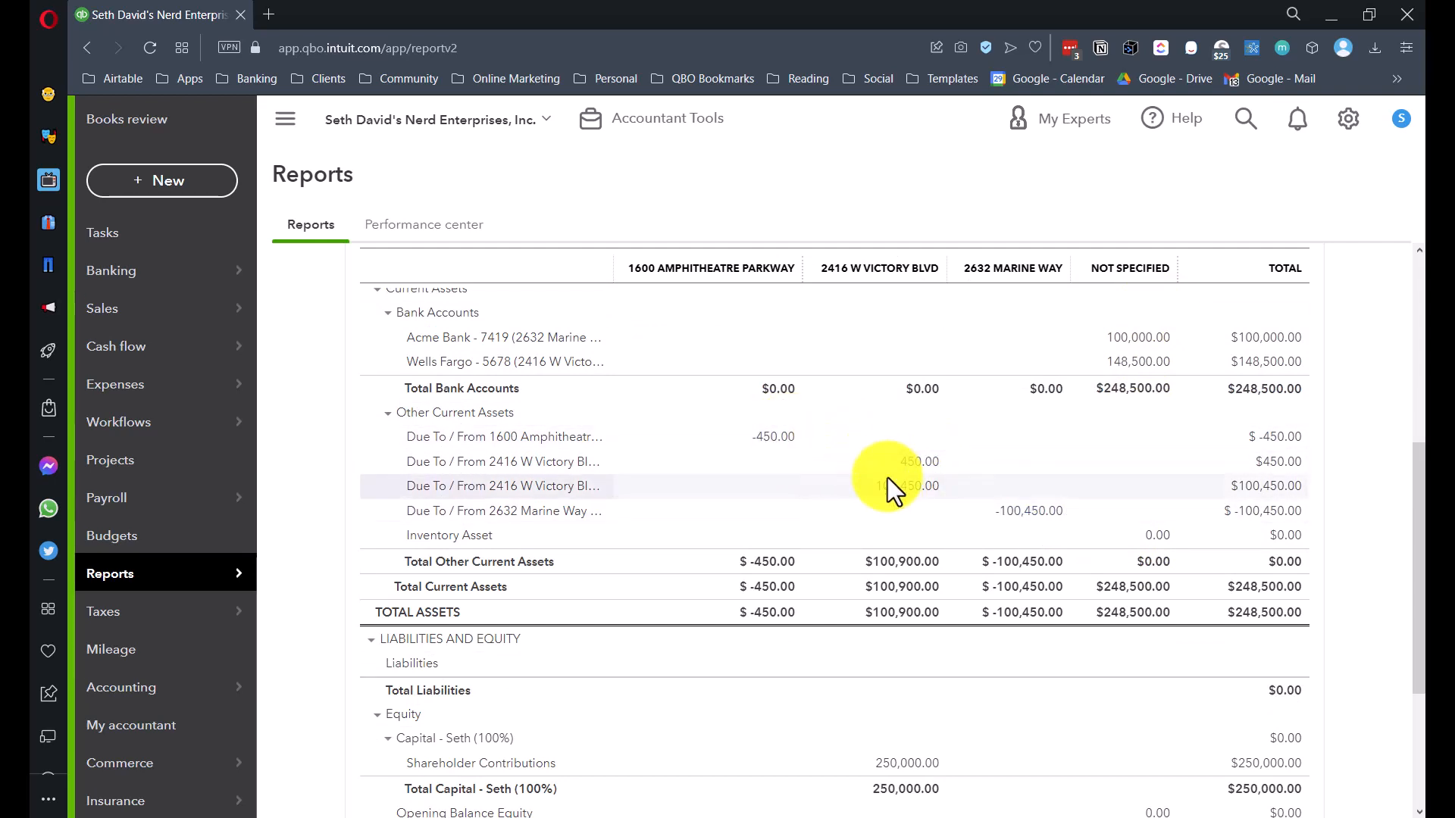
scroll(888, 478, down, 3)
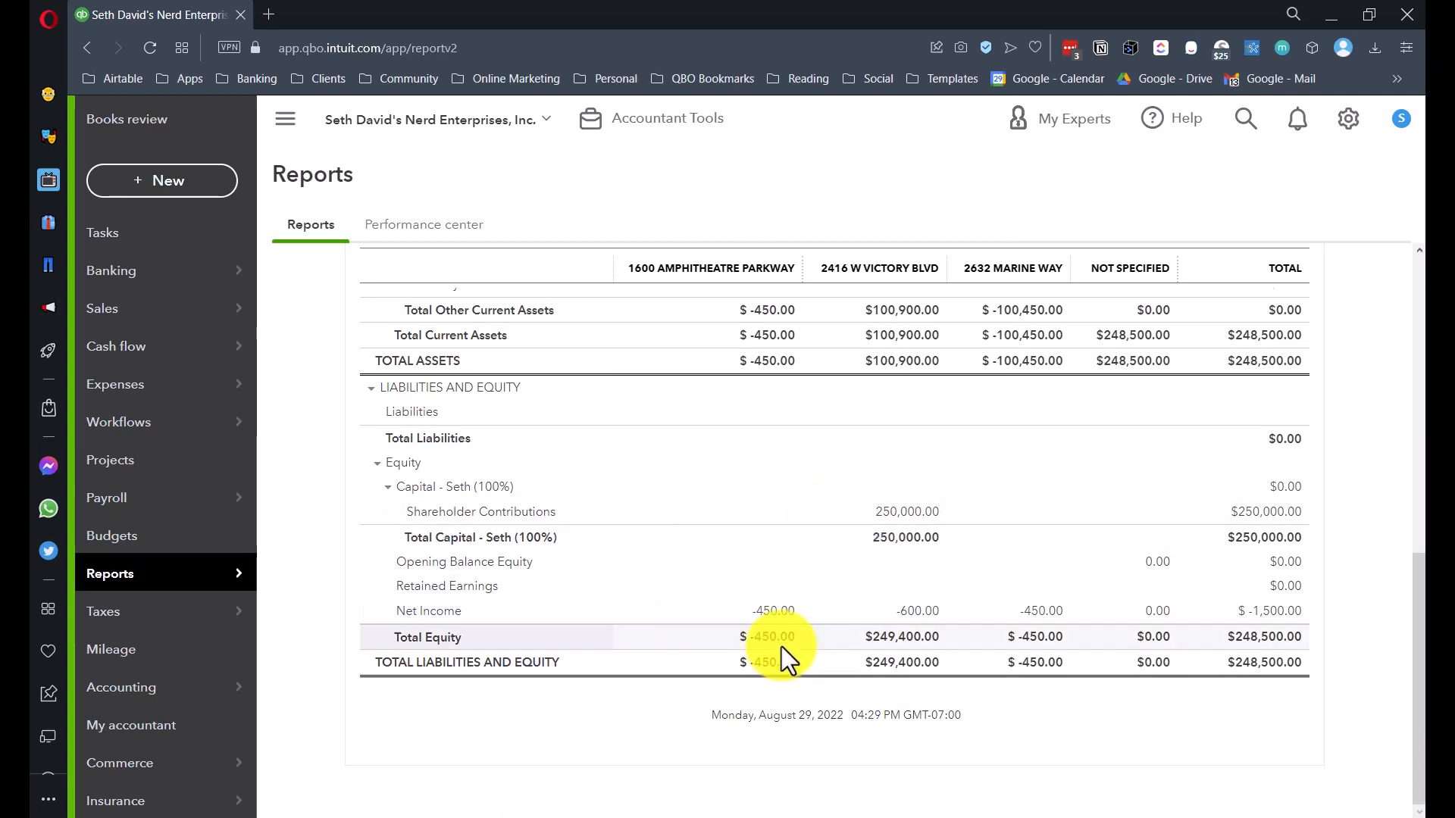
scroll(833, 593, up, 10)
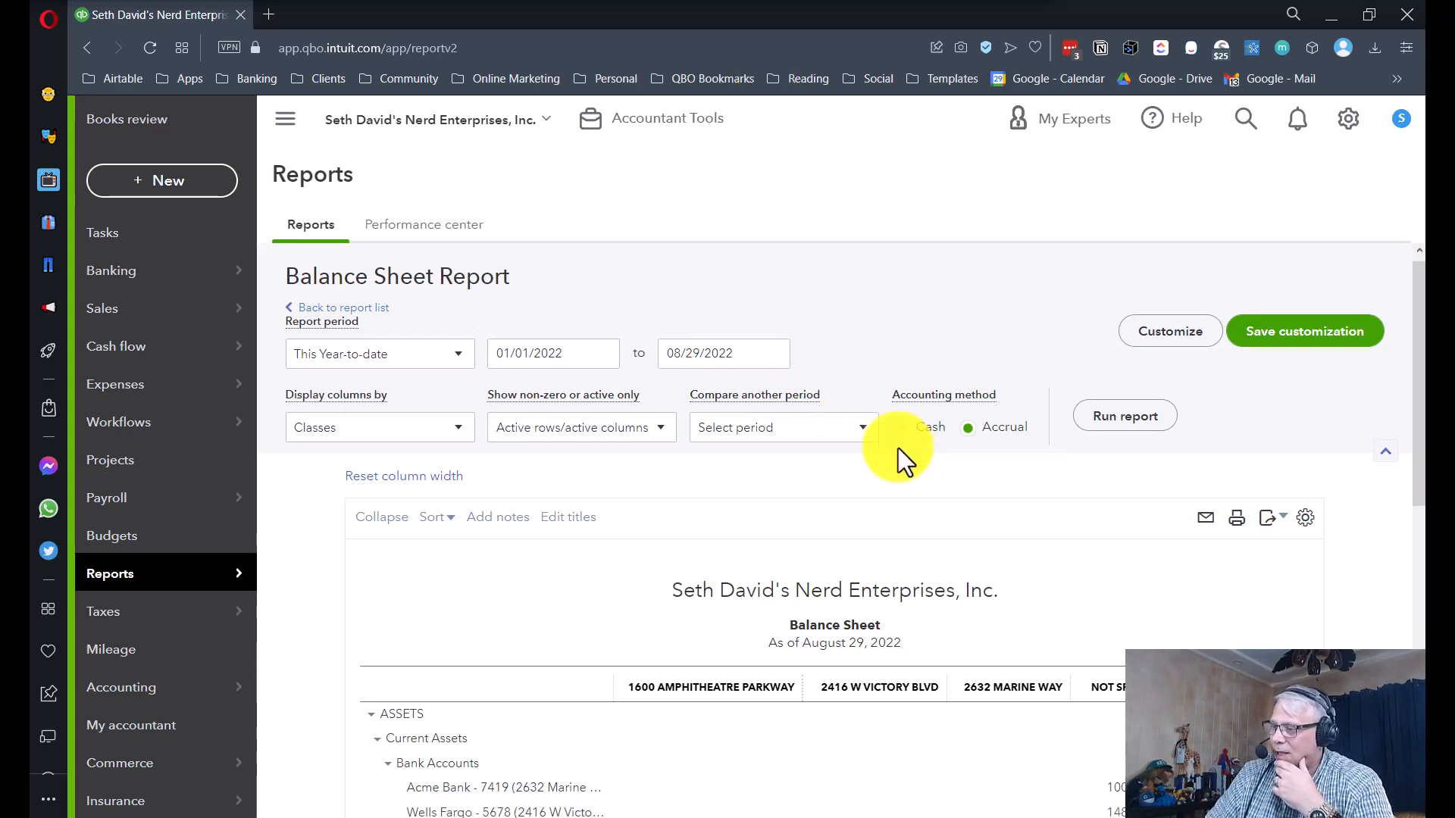
scroll(1061, 473, down, 4)
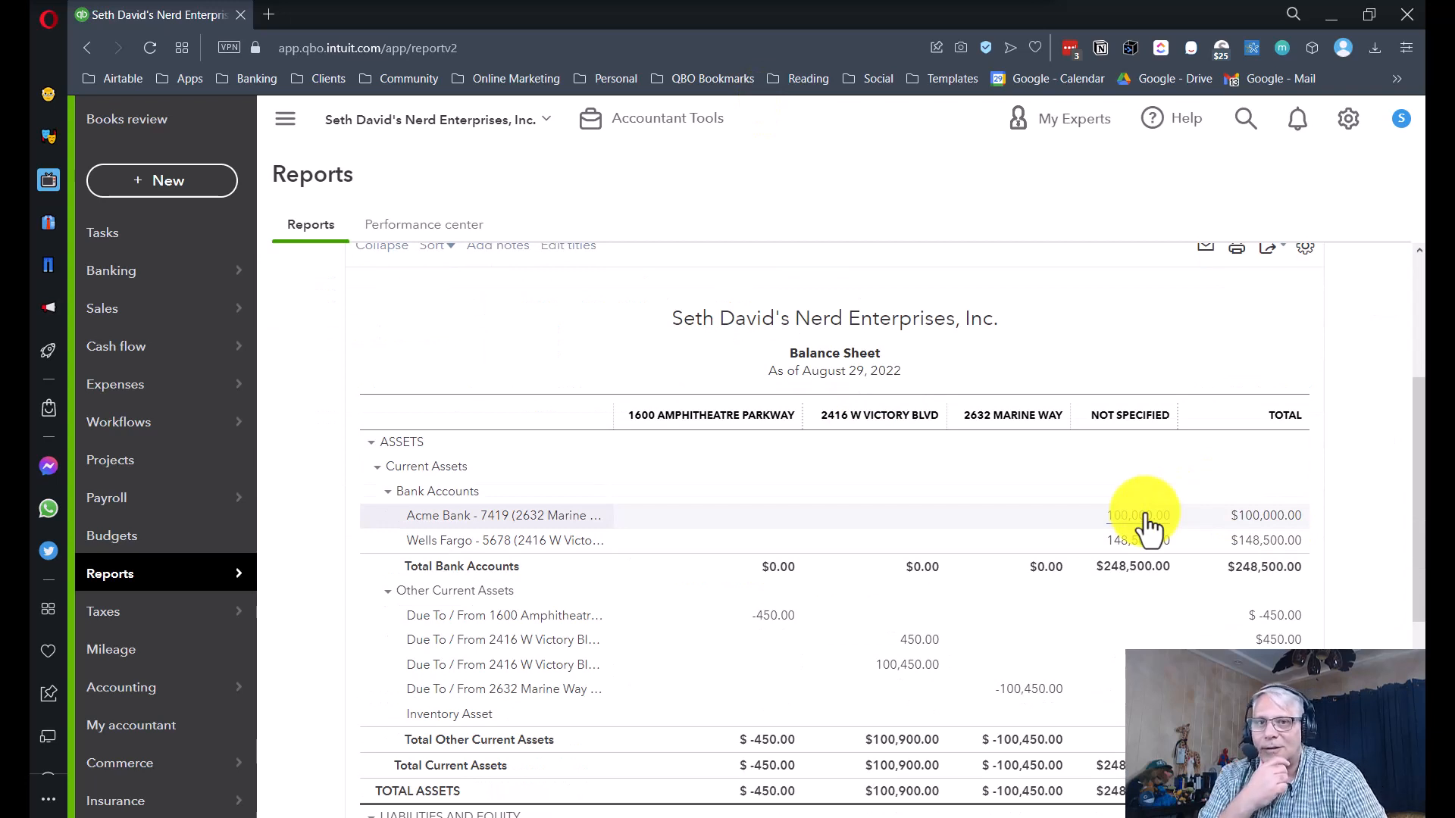